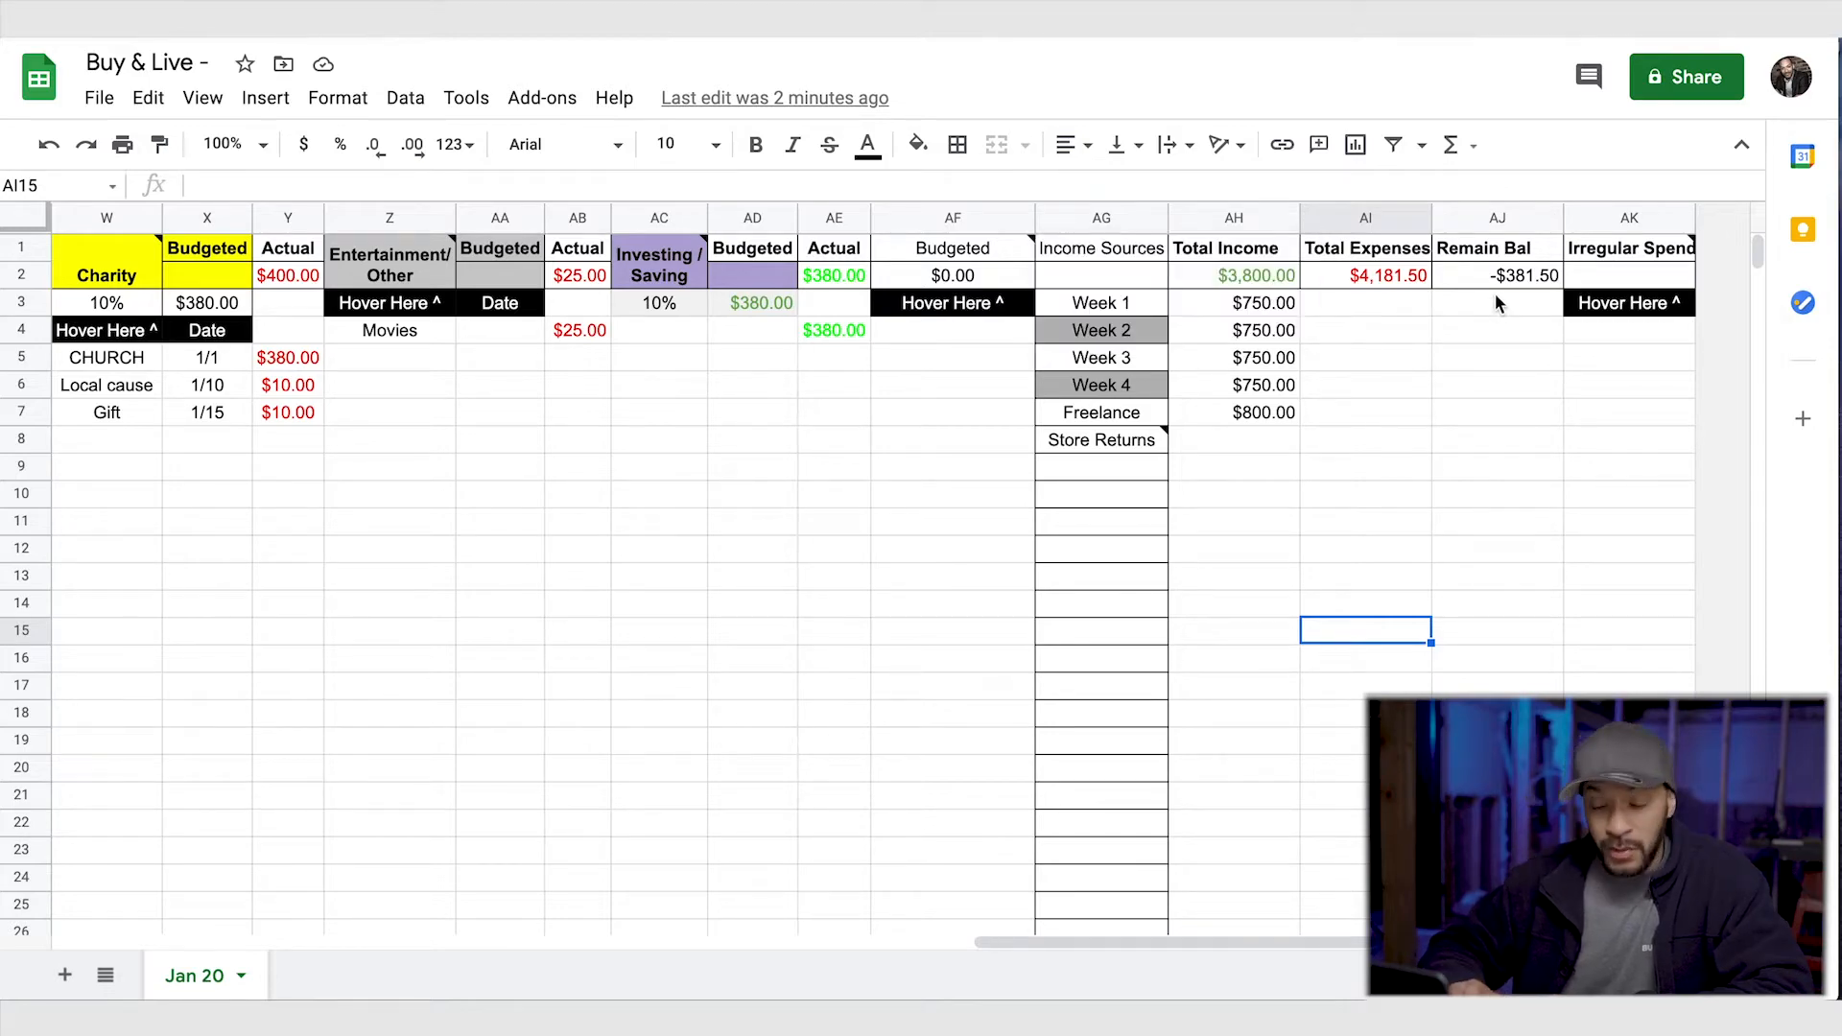
- Duplicate the Jan 20 sheet and rename the copy as Feb 20
scroll(1437, 491, "left", 15)
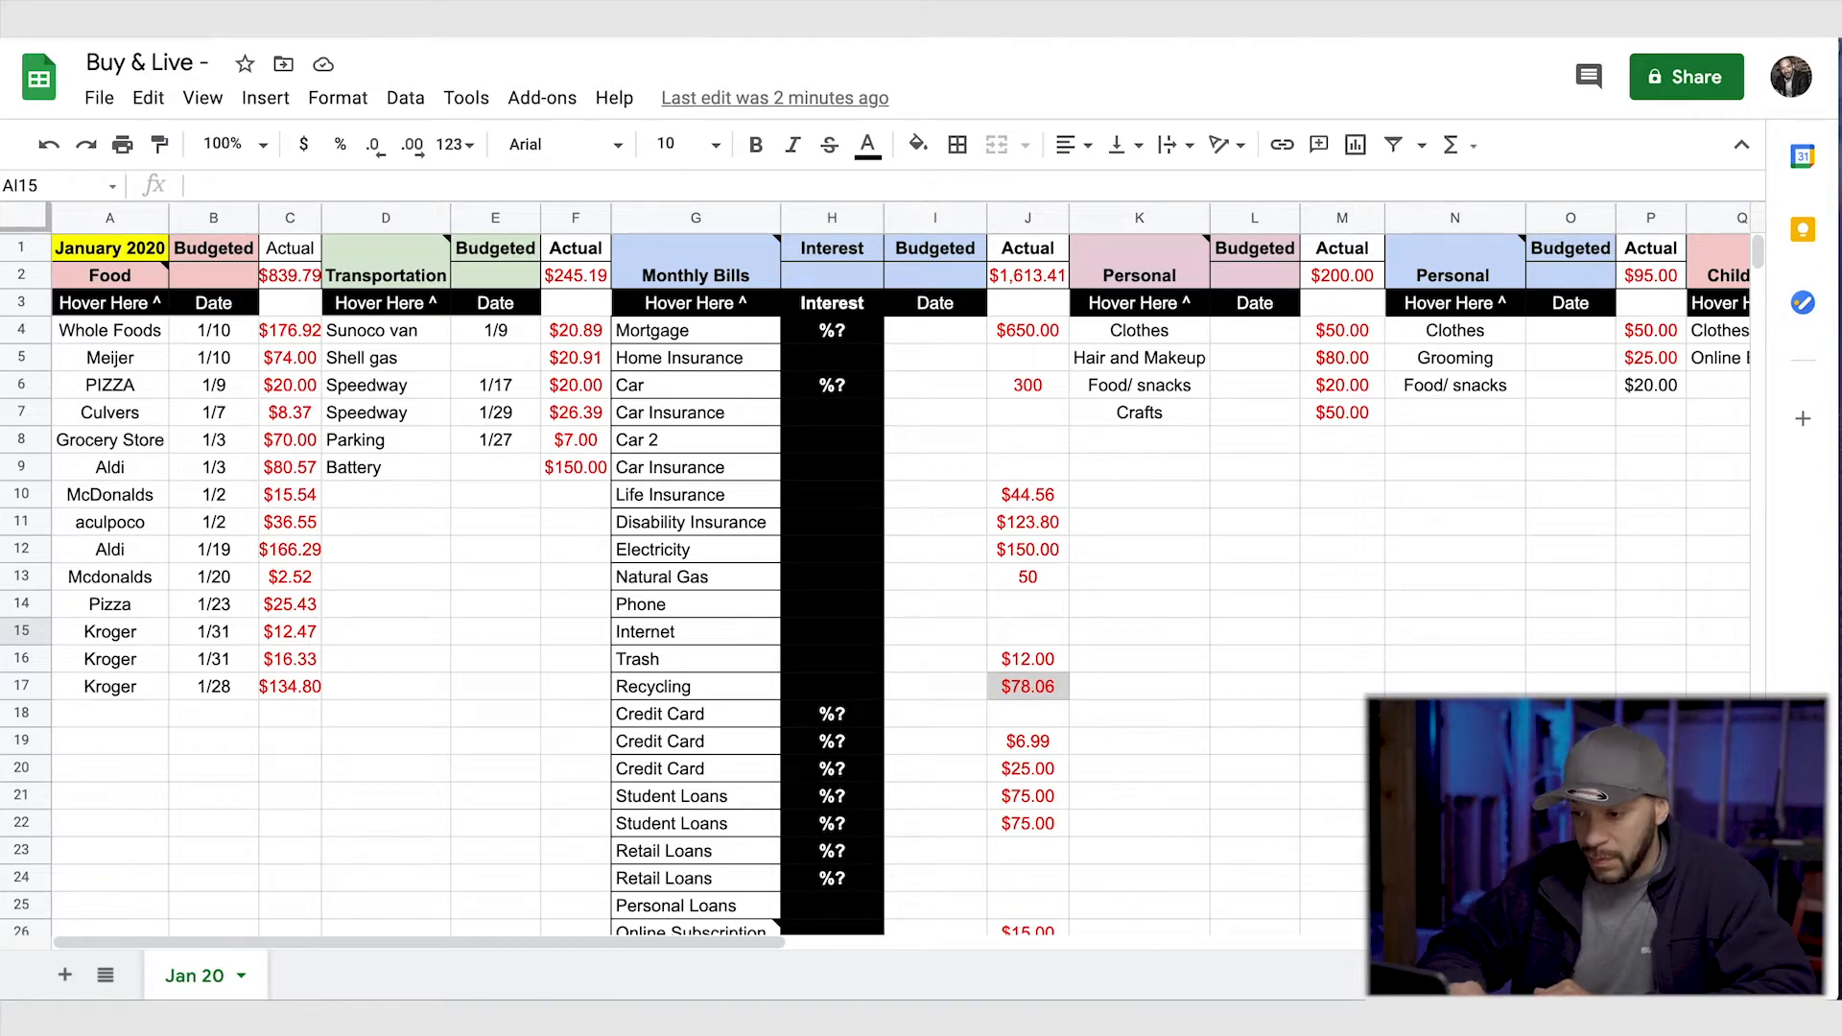
left_click(241, 977)
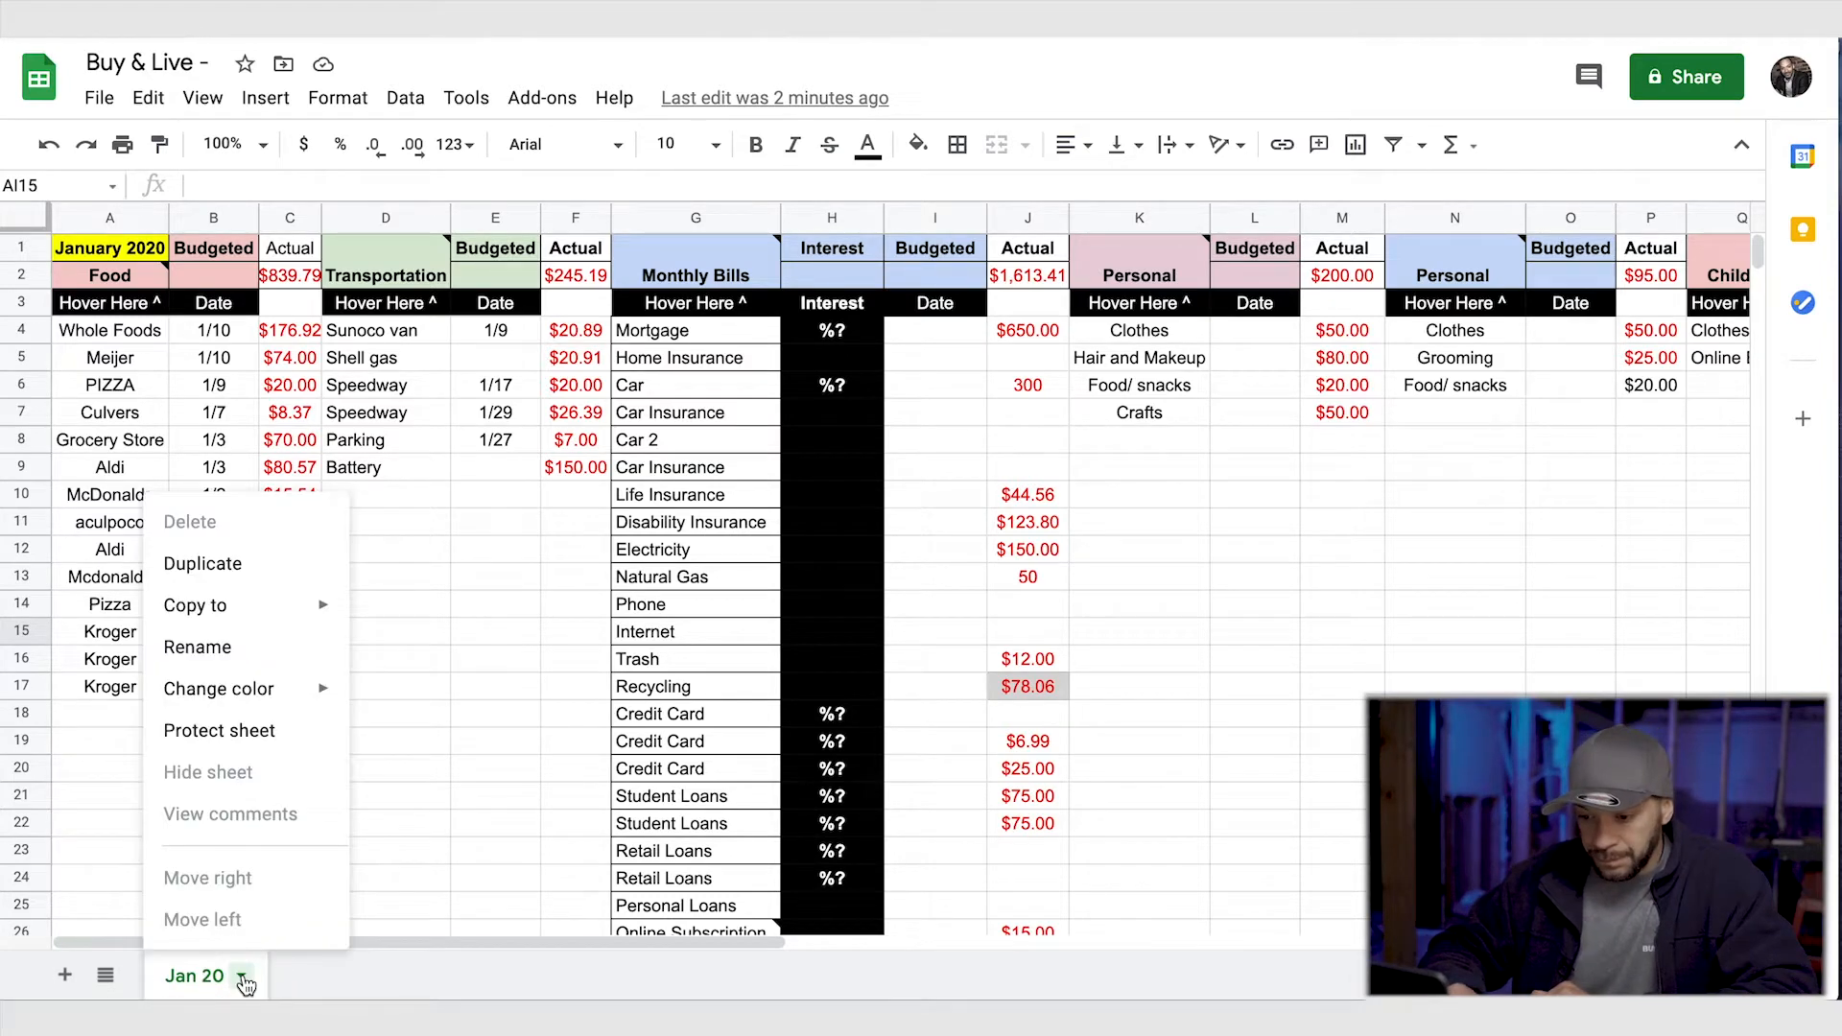
left_click(276, 577)
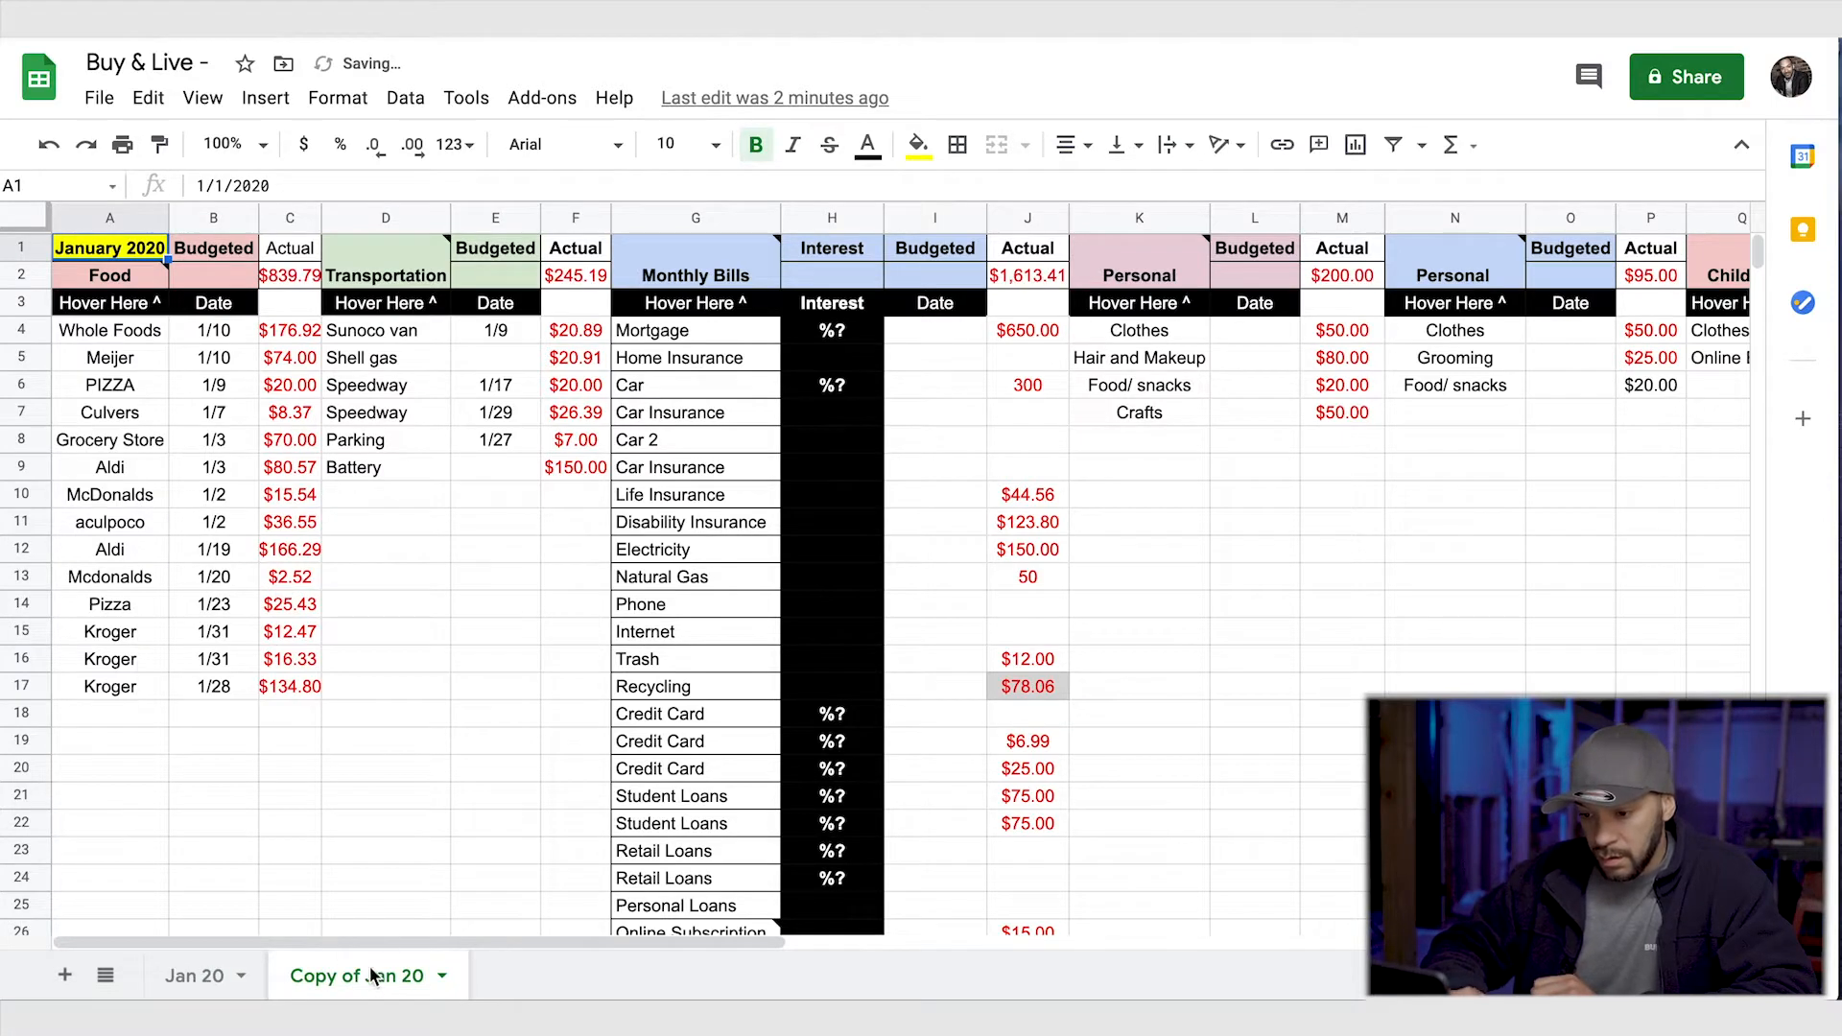
left_click(442, 976)
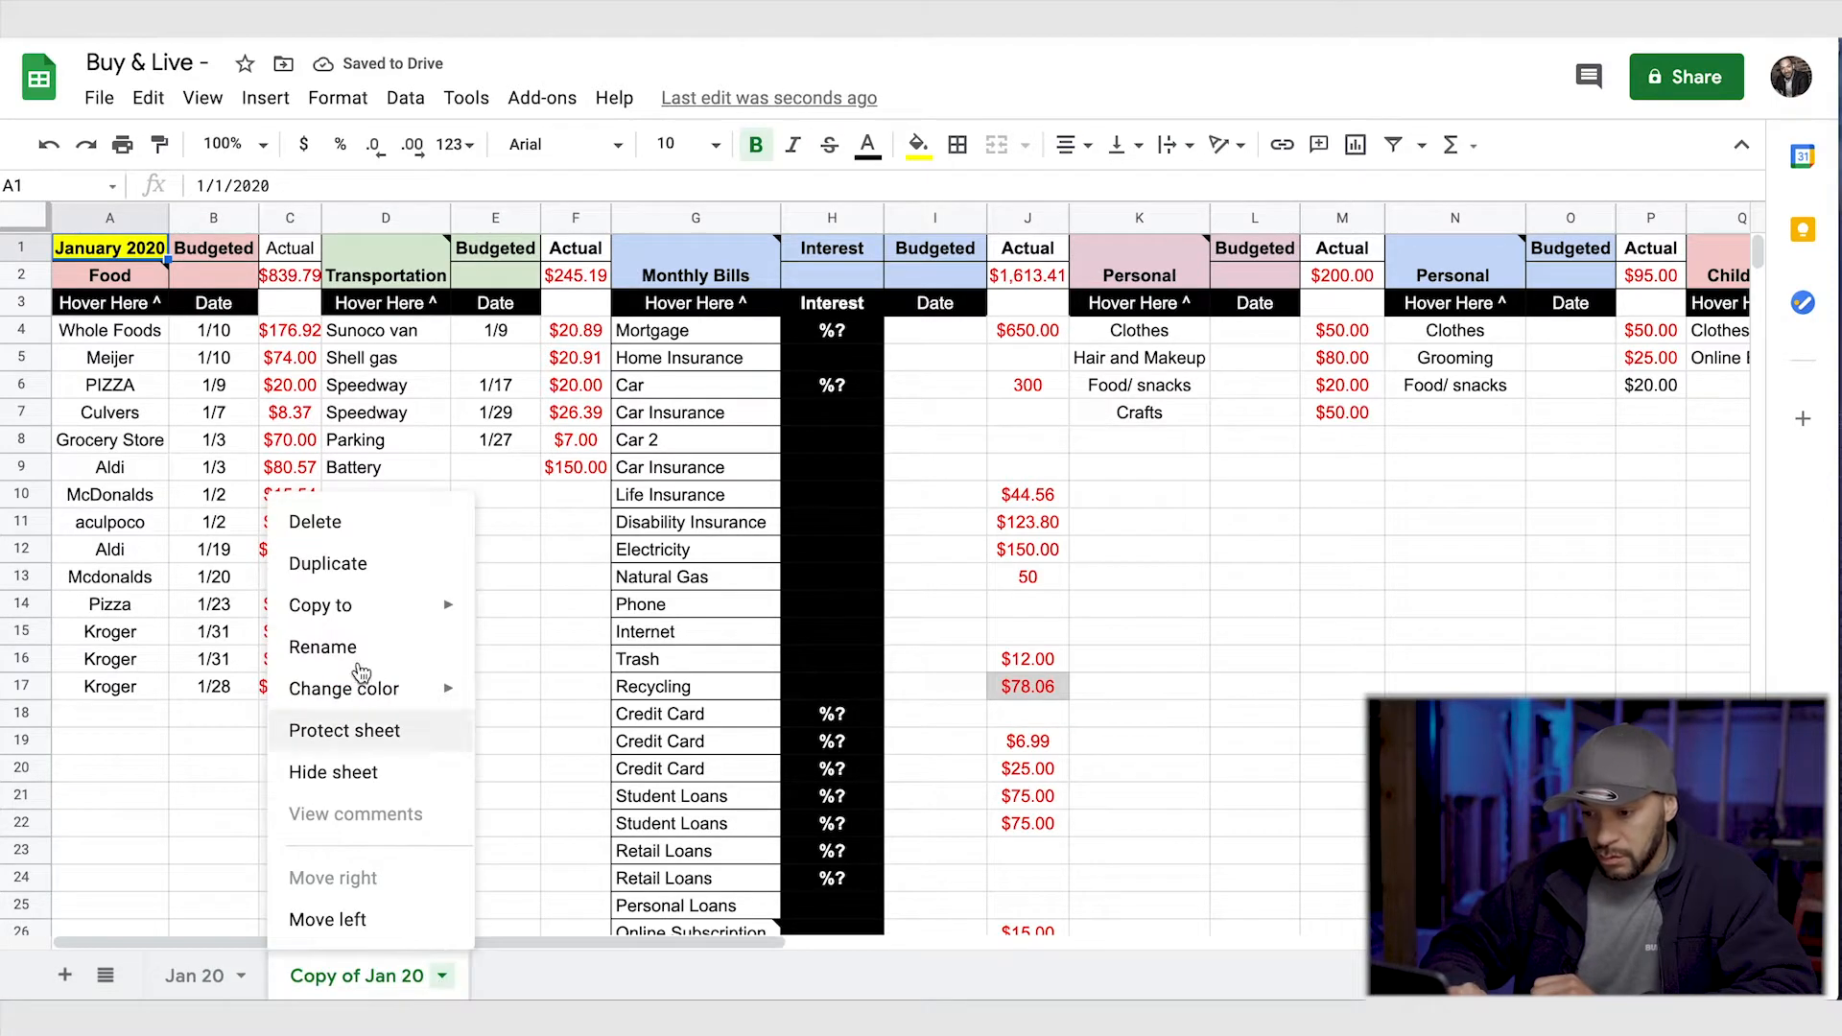
left_click(361, 649)
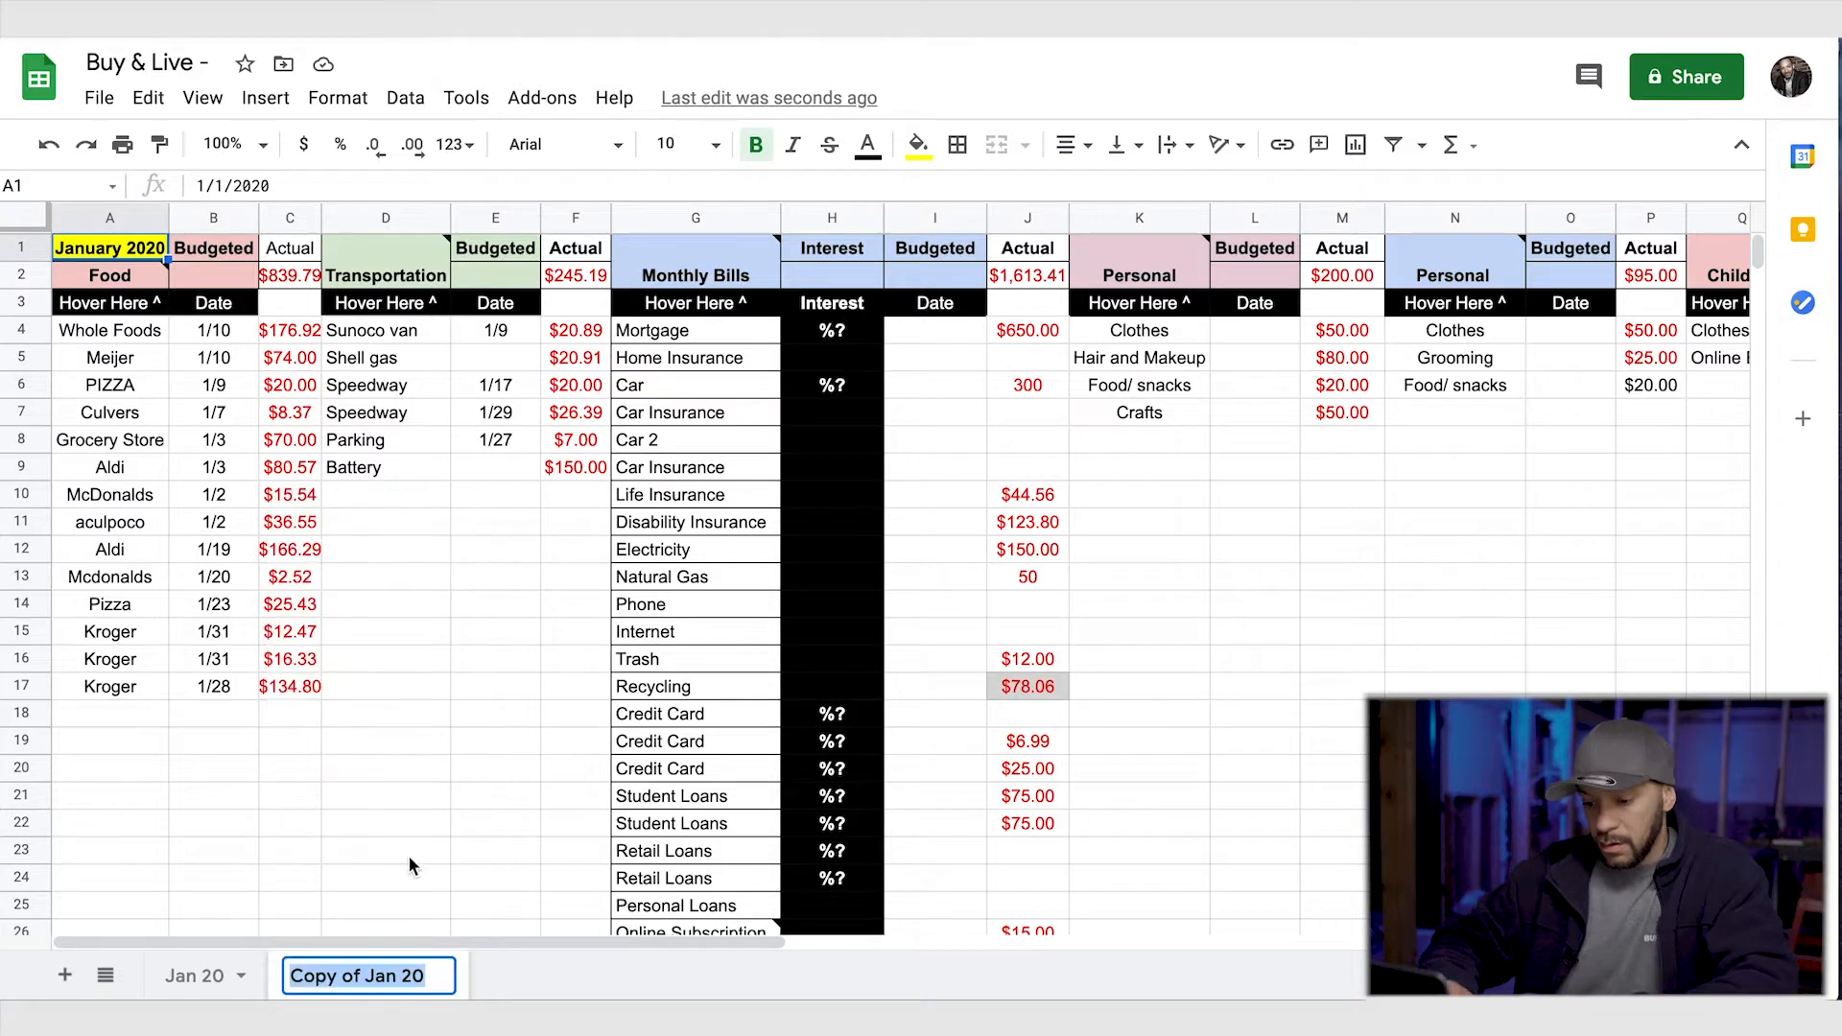
type("Feb 20")
key("Return")
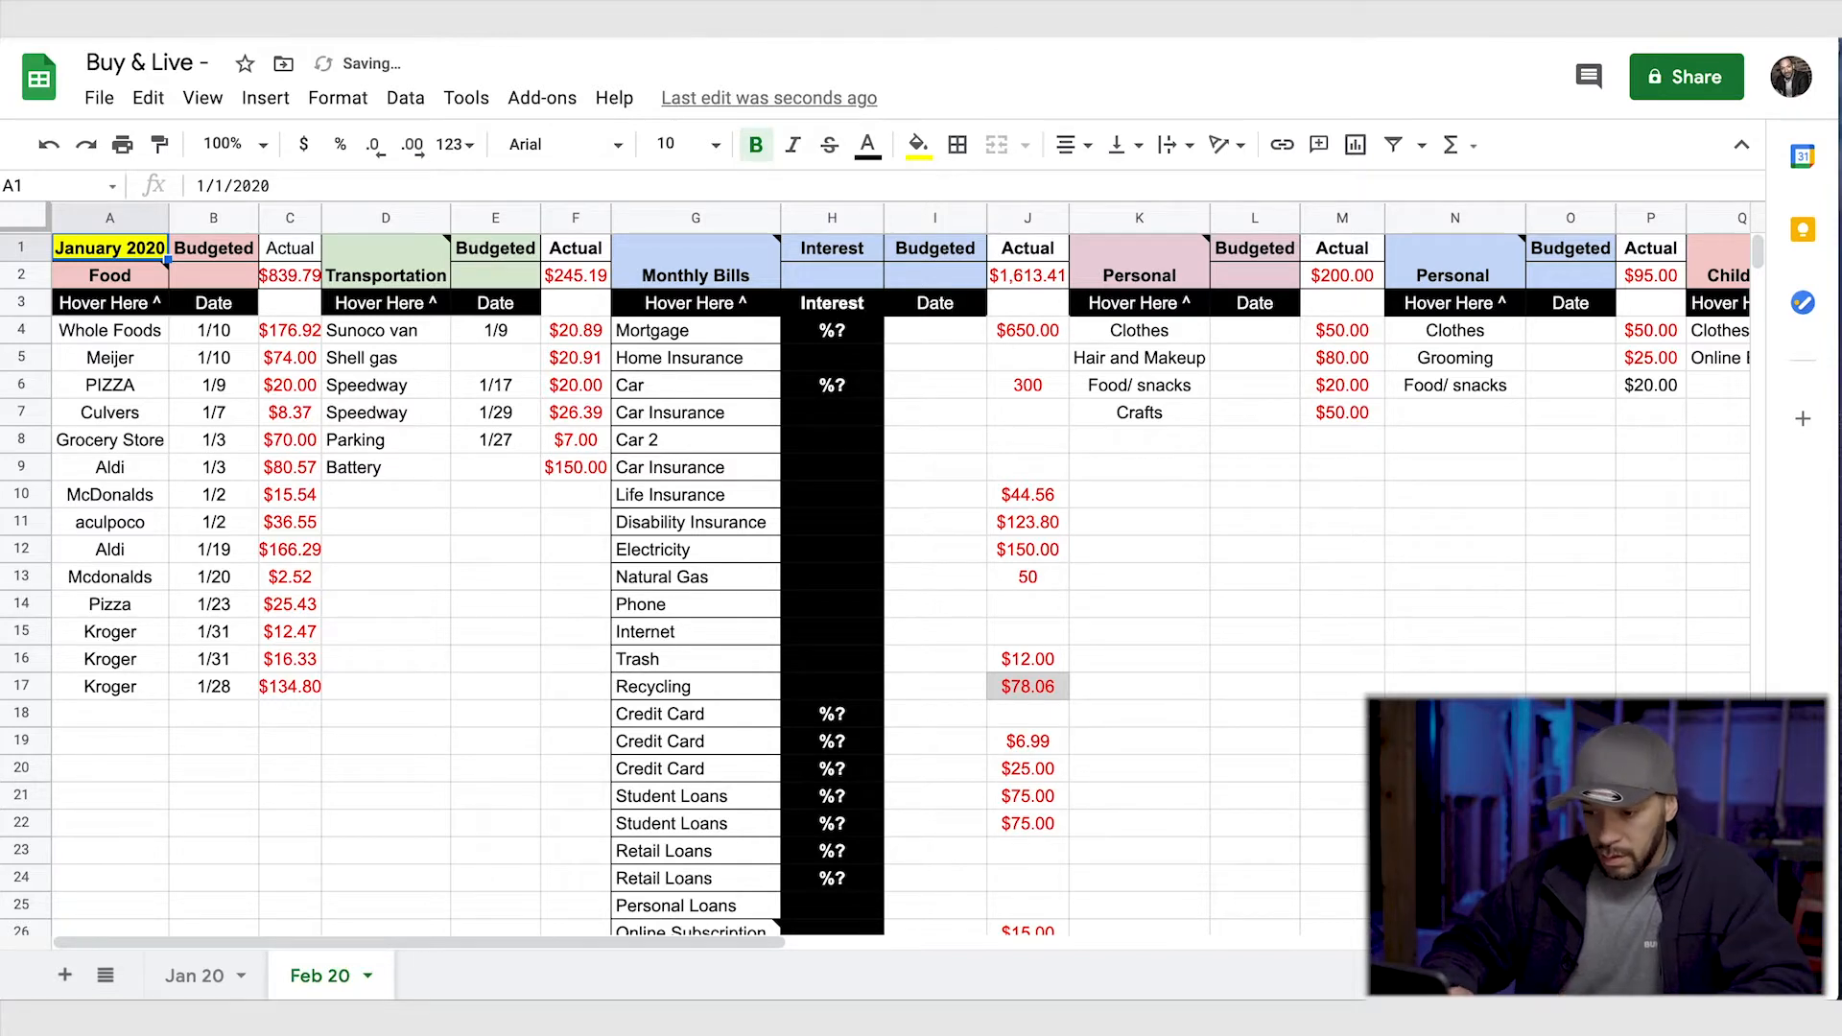
- Change the month heading in A1 to 2/1/2020 and fit column A's width to its contents
left_click(393, 852)
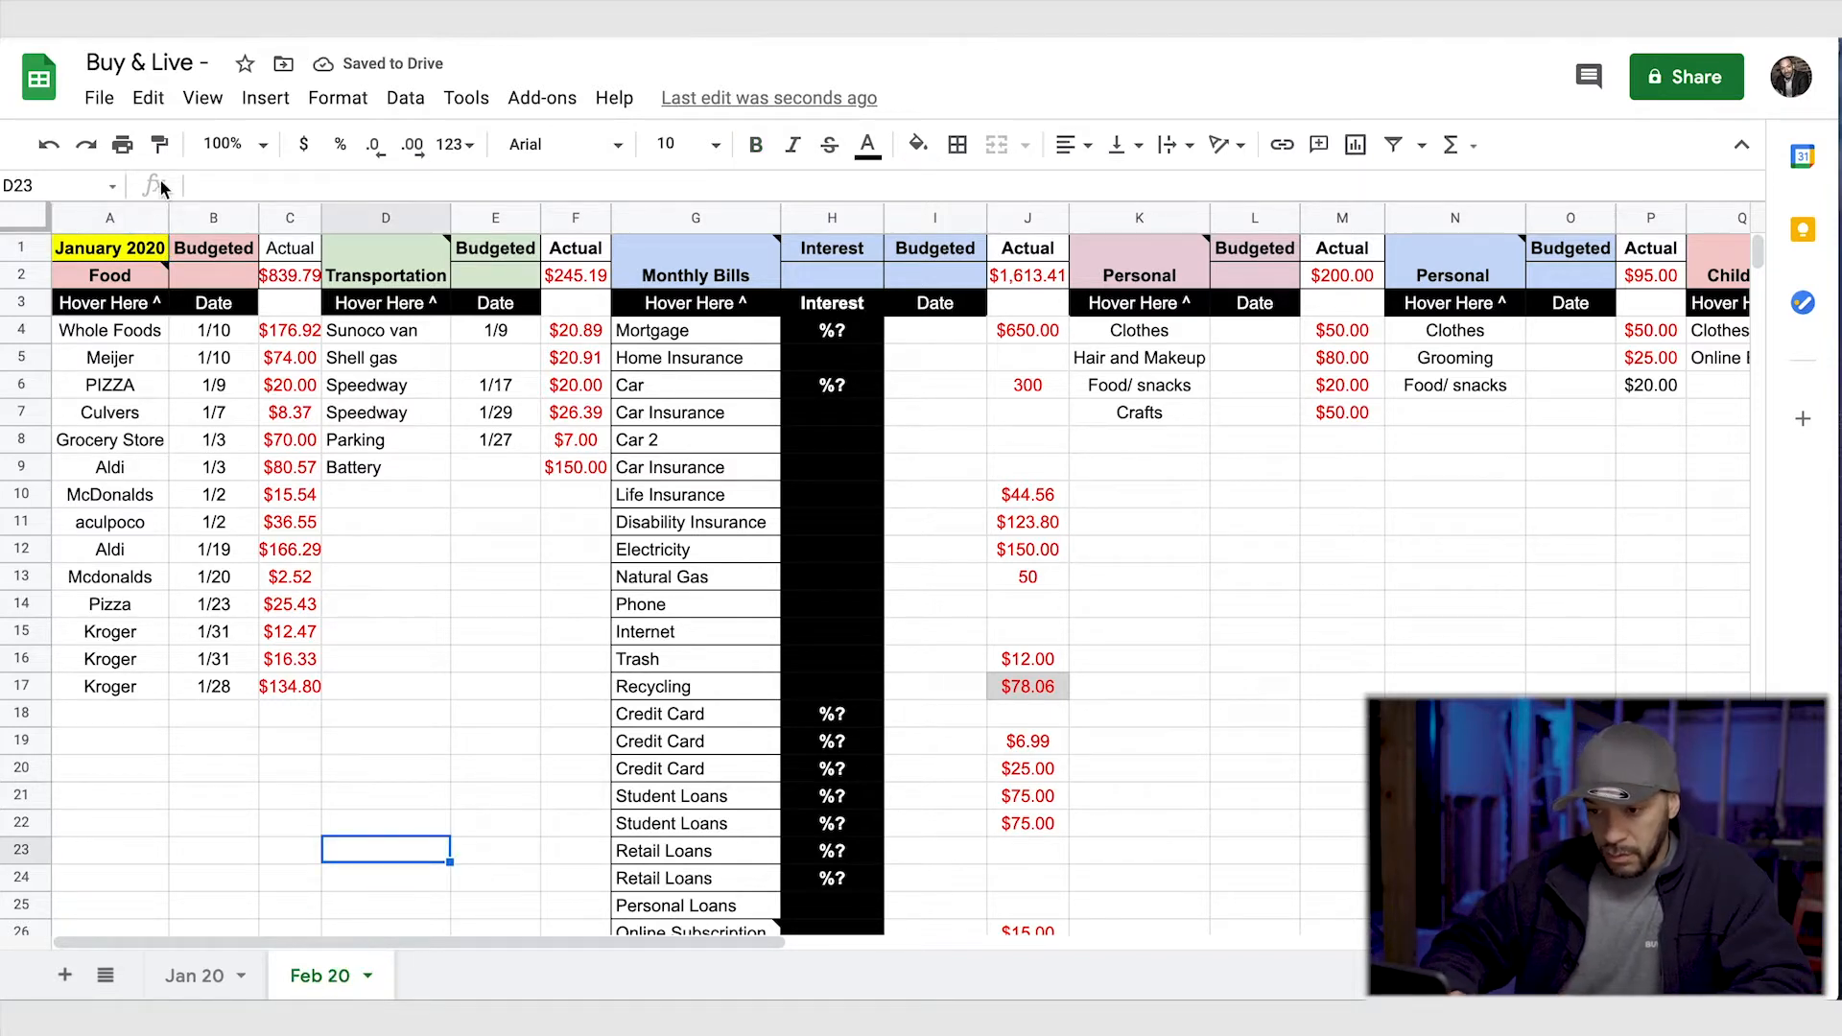
double_click(130, 248)
left_click(209, 288)
left_click(207, 353)
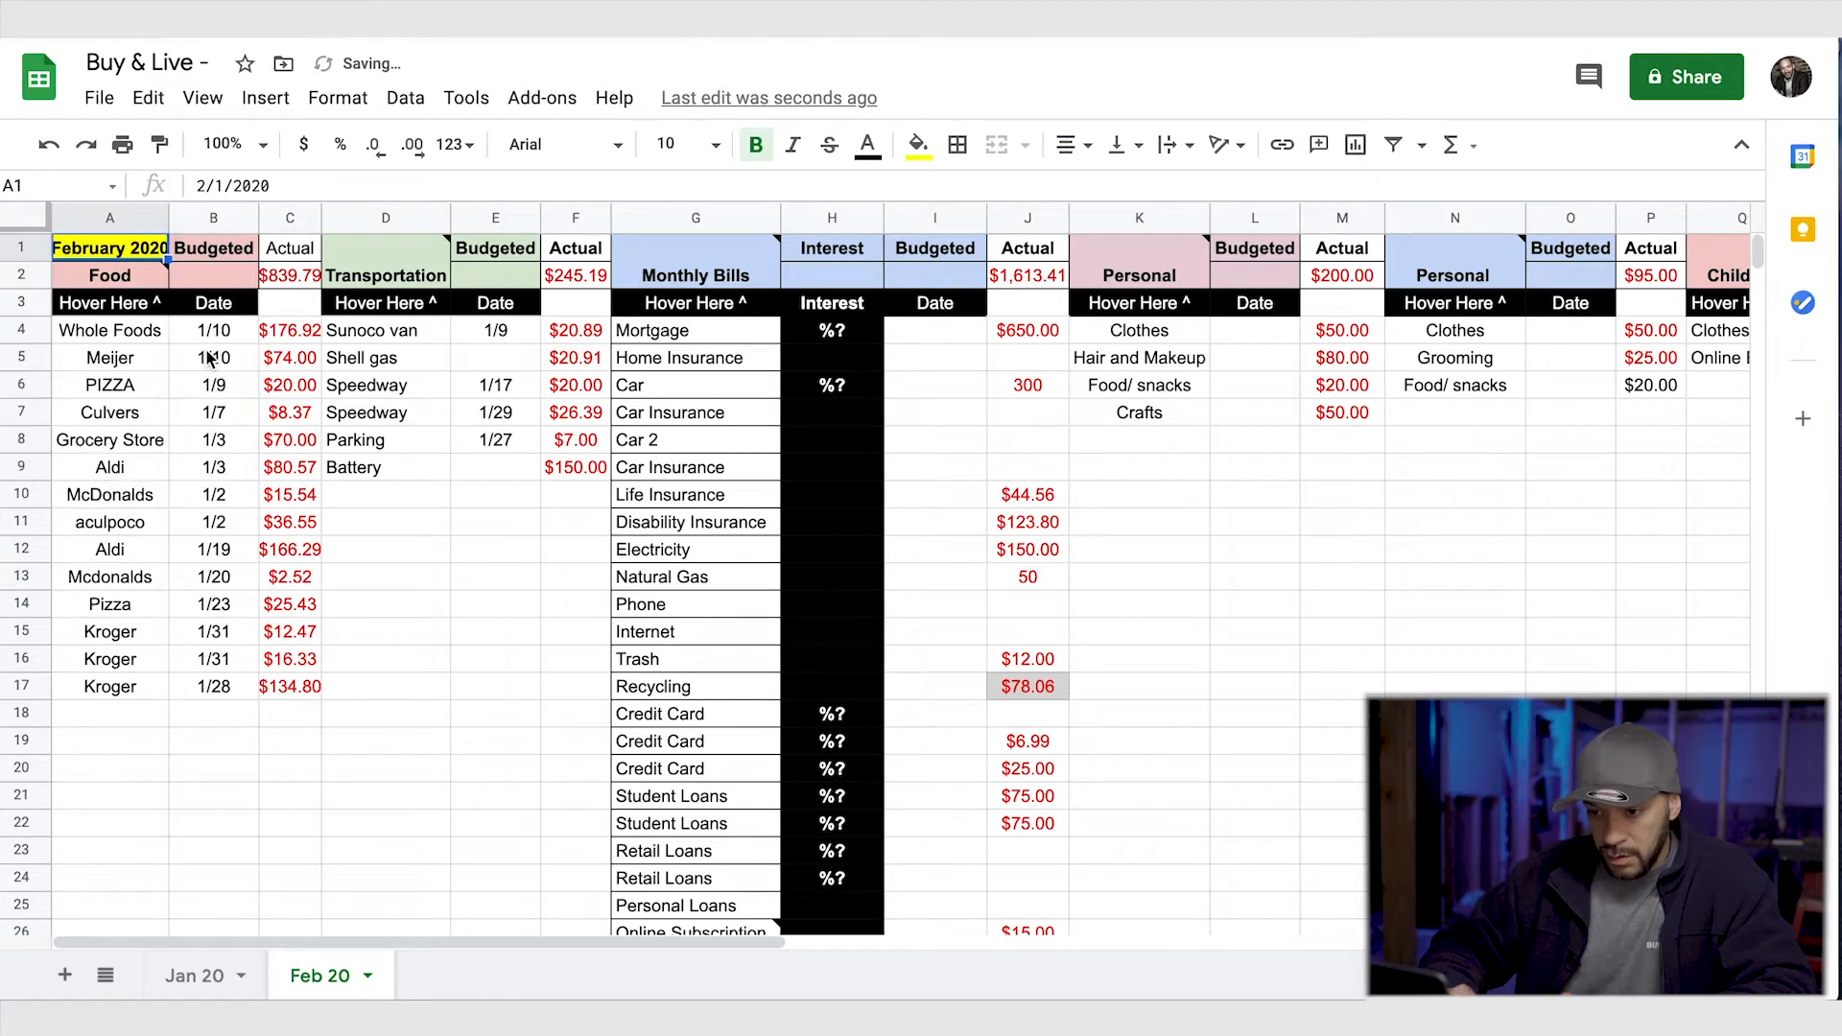
left_click(393, 686)
double_click(168, 219)
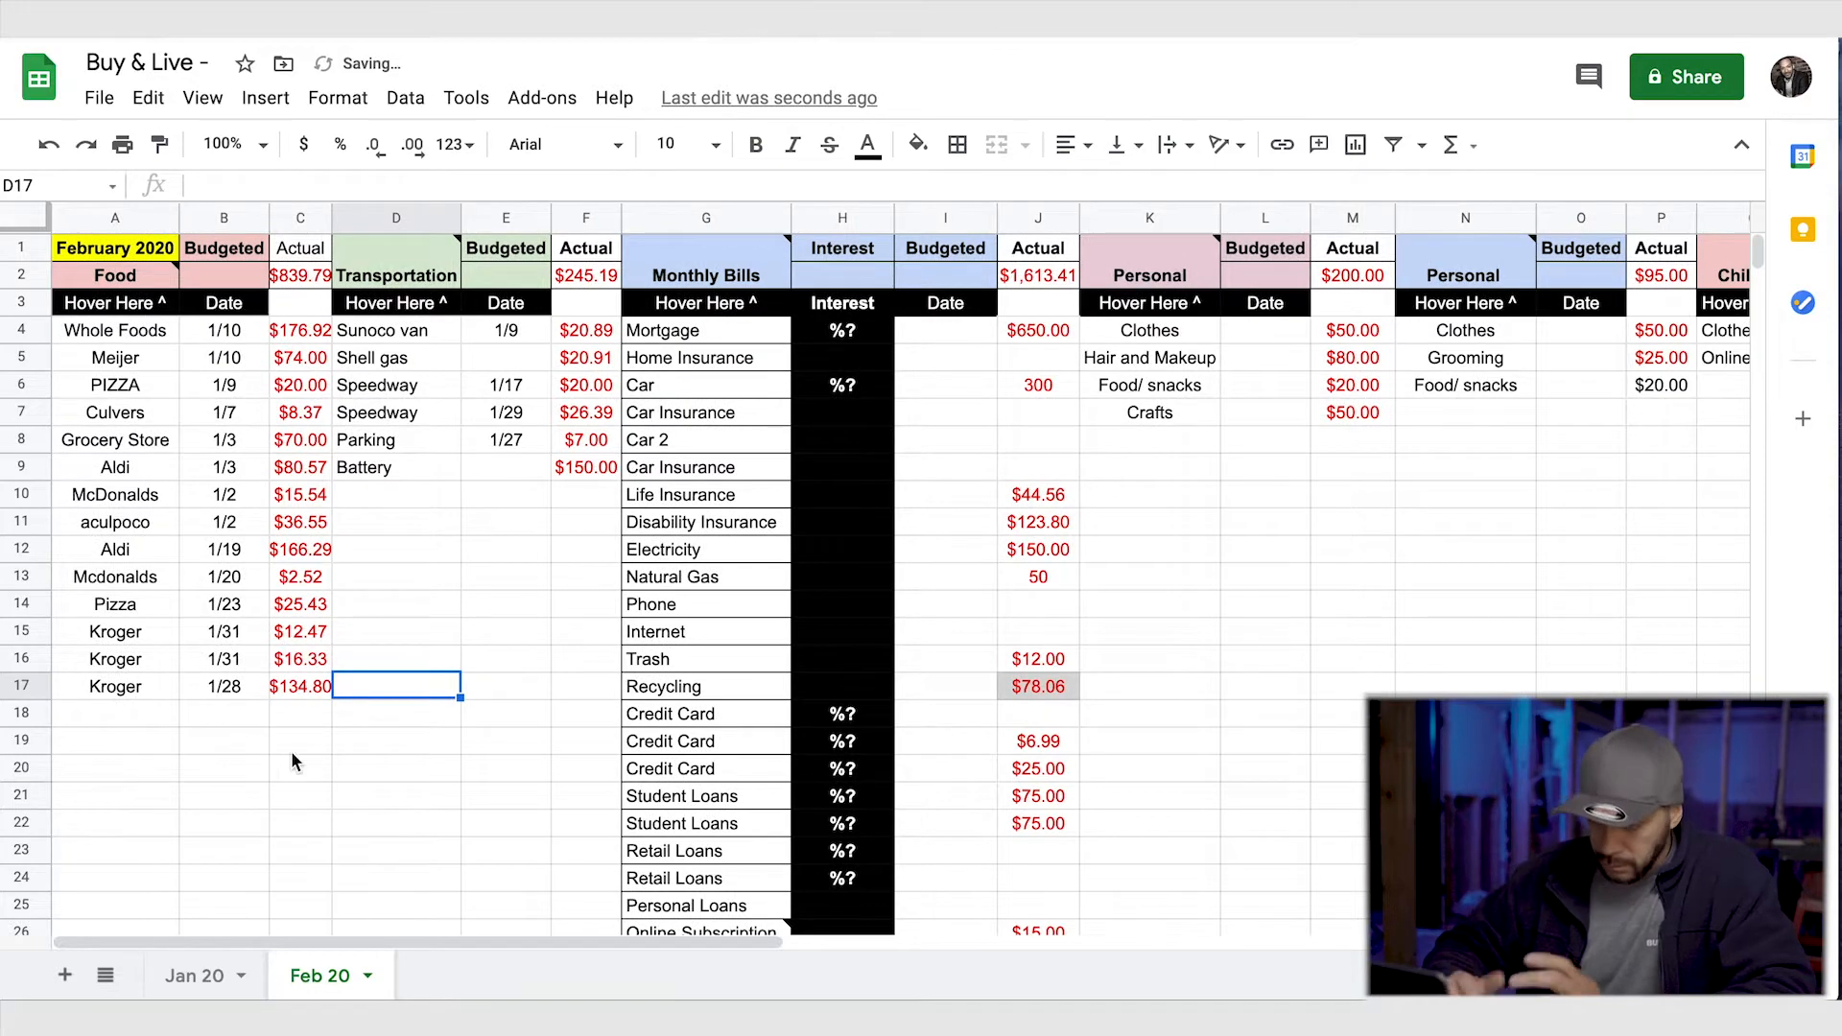
- Enter 840 as the Transportation budget in E2
left_click_drag(370, 945, 1101, 890)
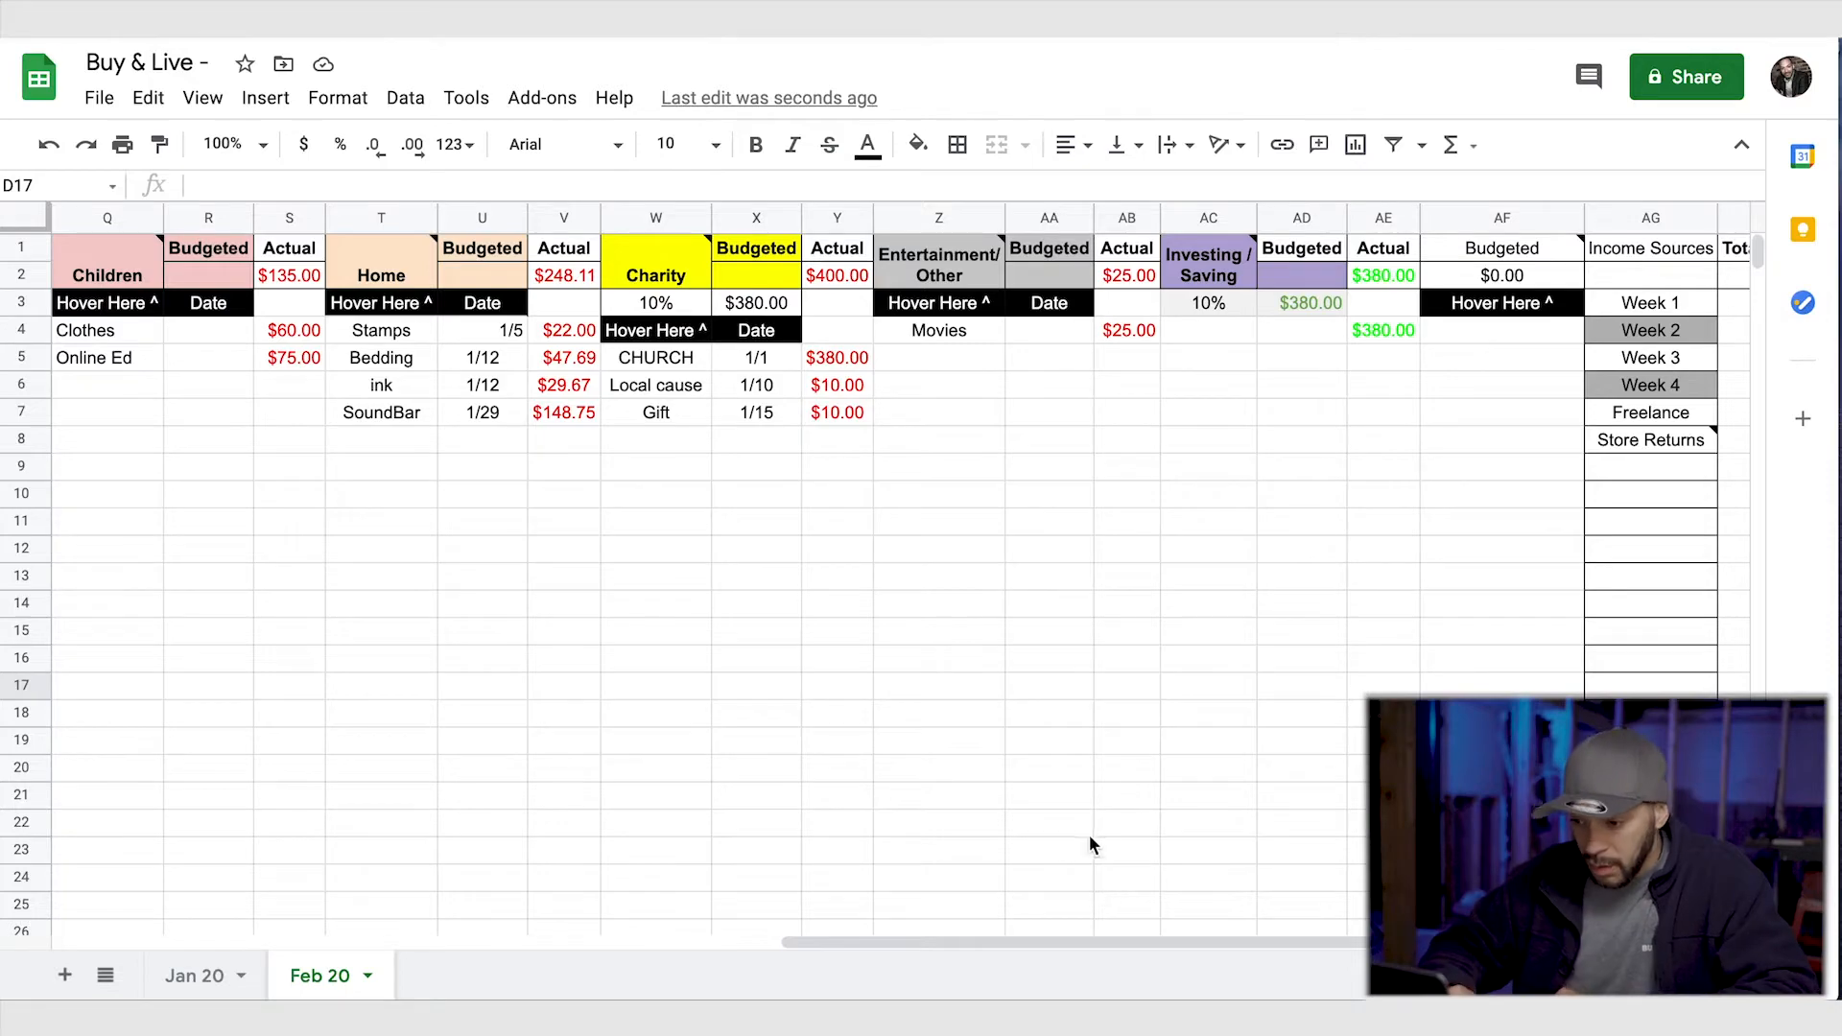
left_click_drag(1050, 942, 288, 945)
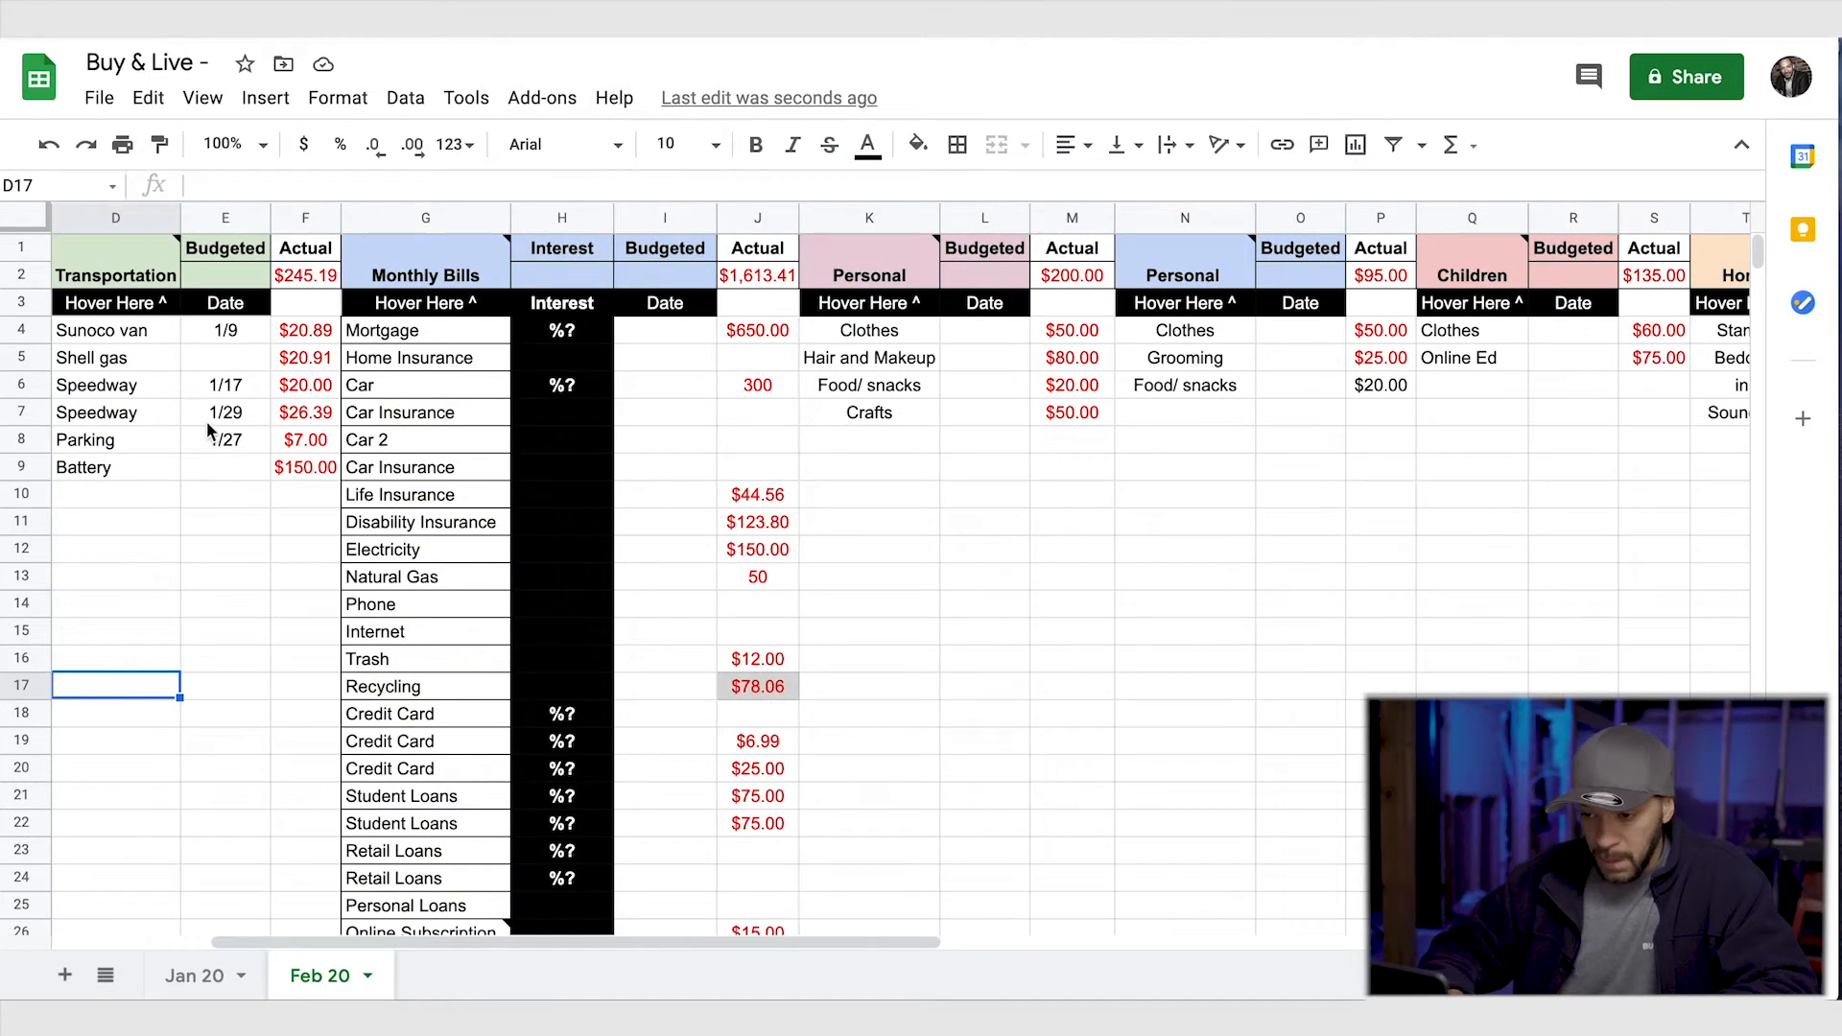
left_click(225, 276)
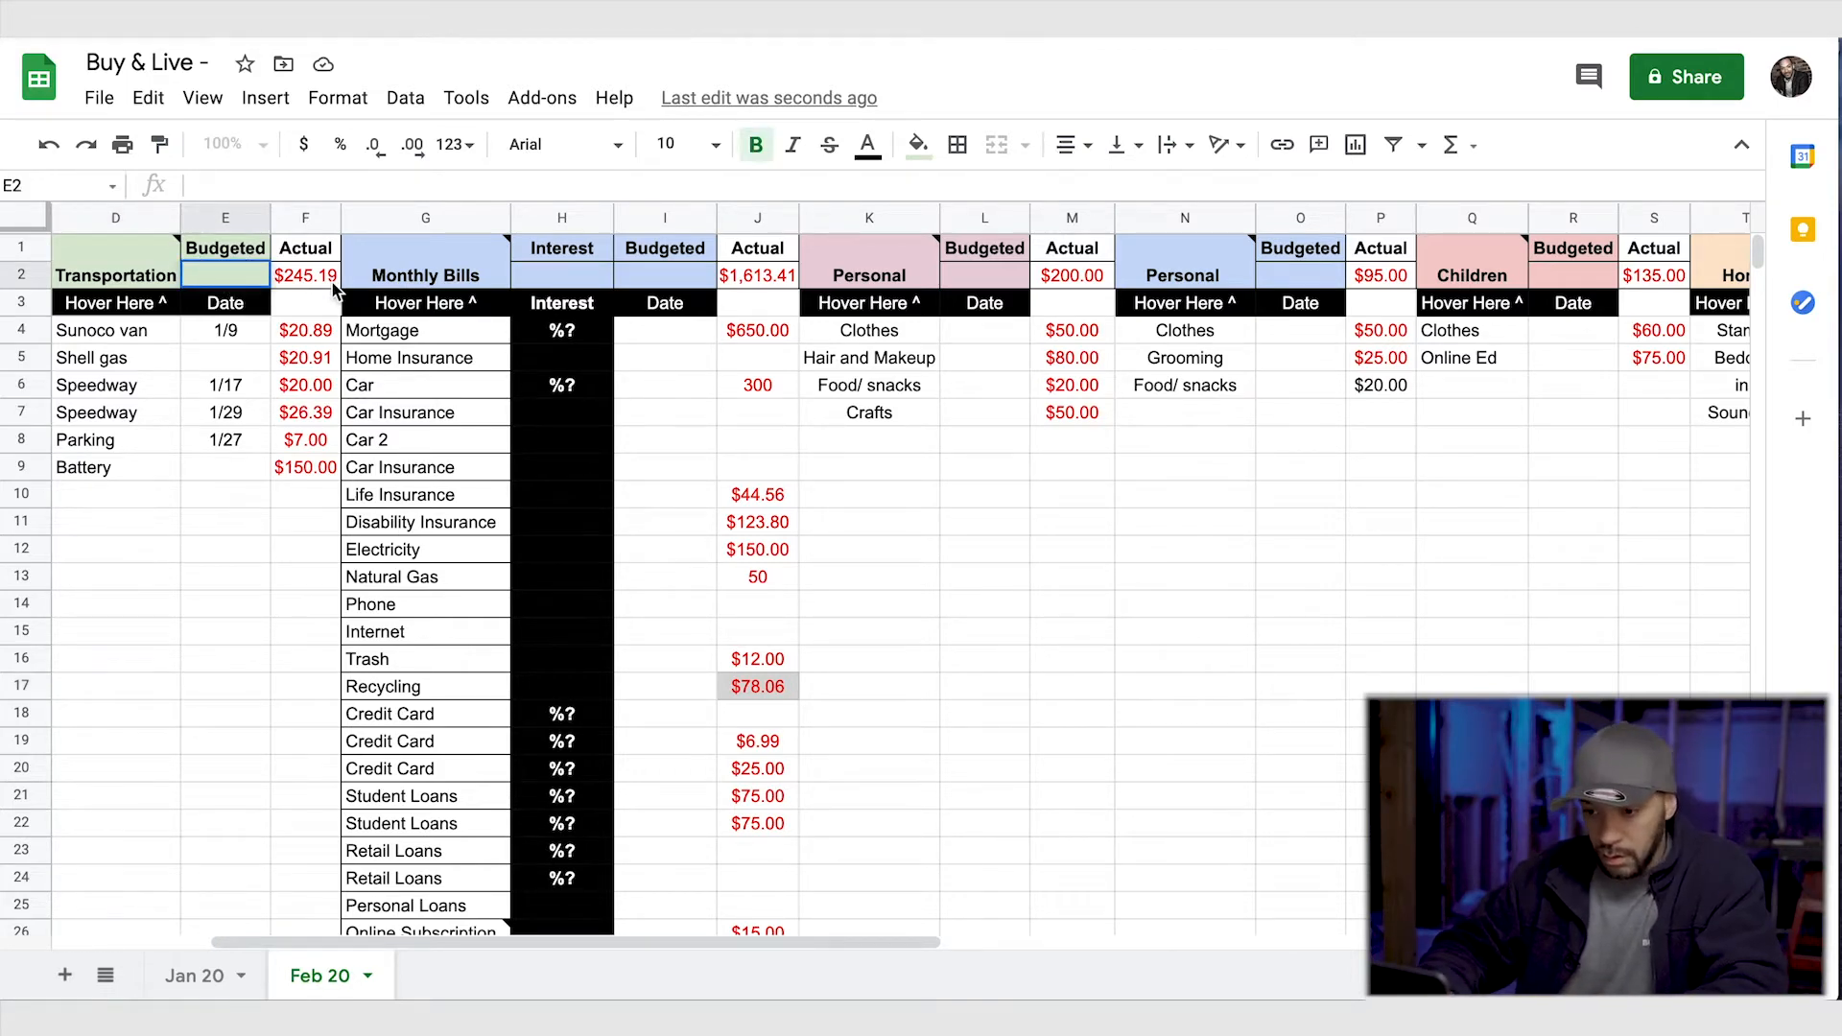
scroll(243, 467, "left", 3)
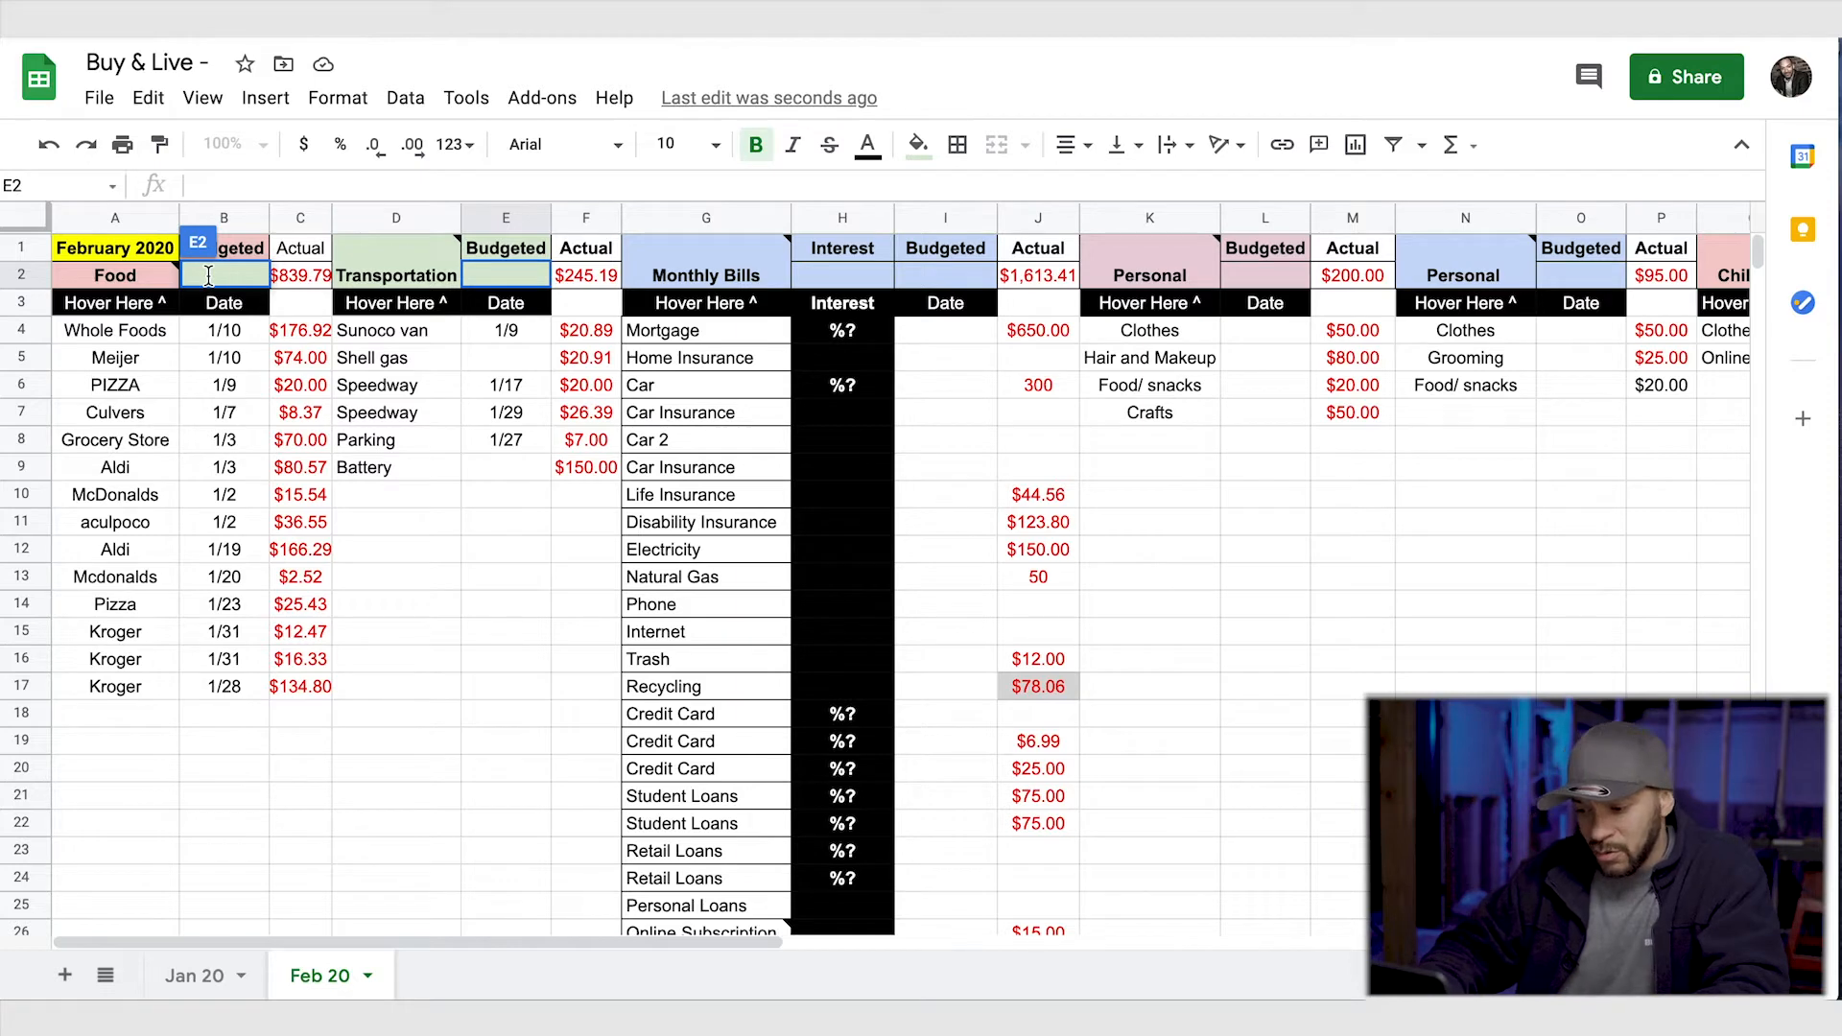
type("840")
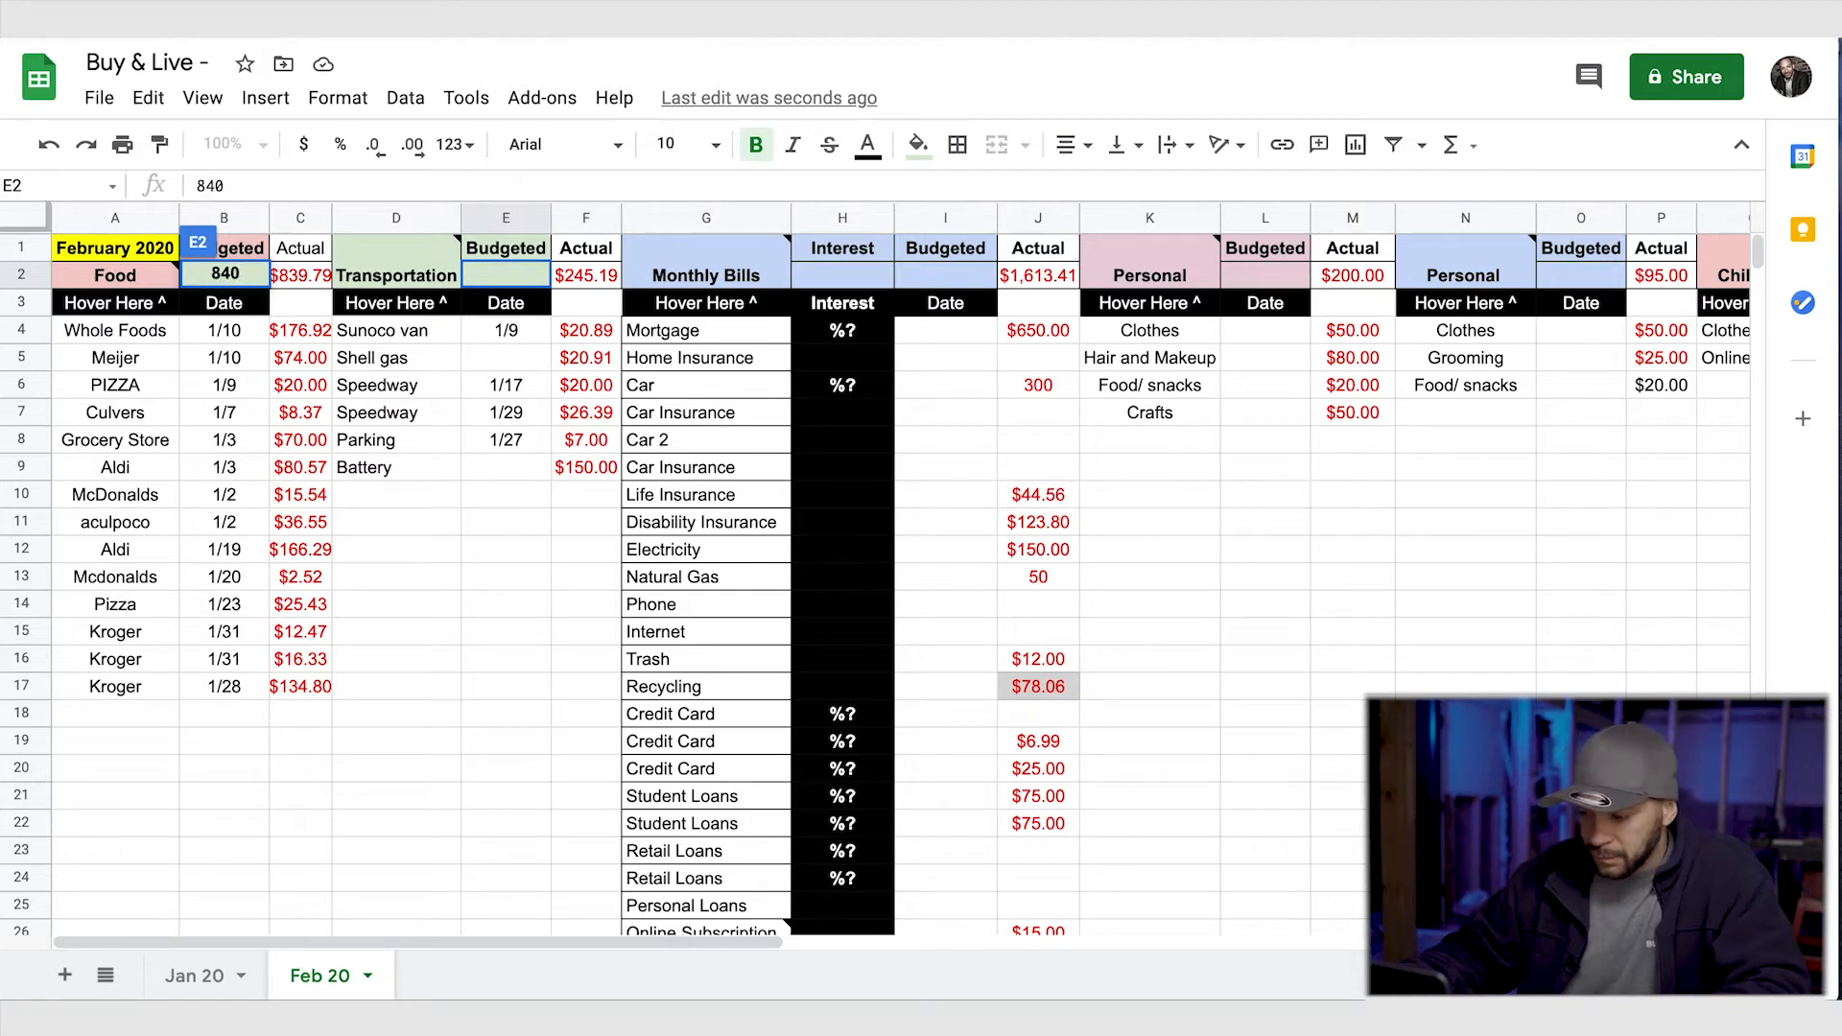
key("Return")
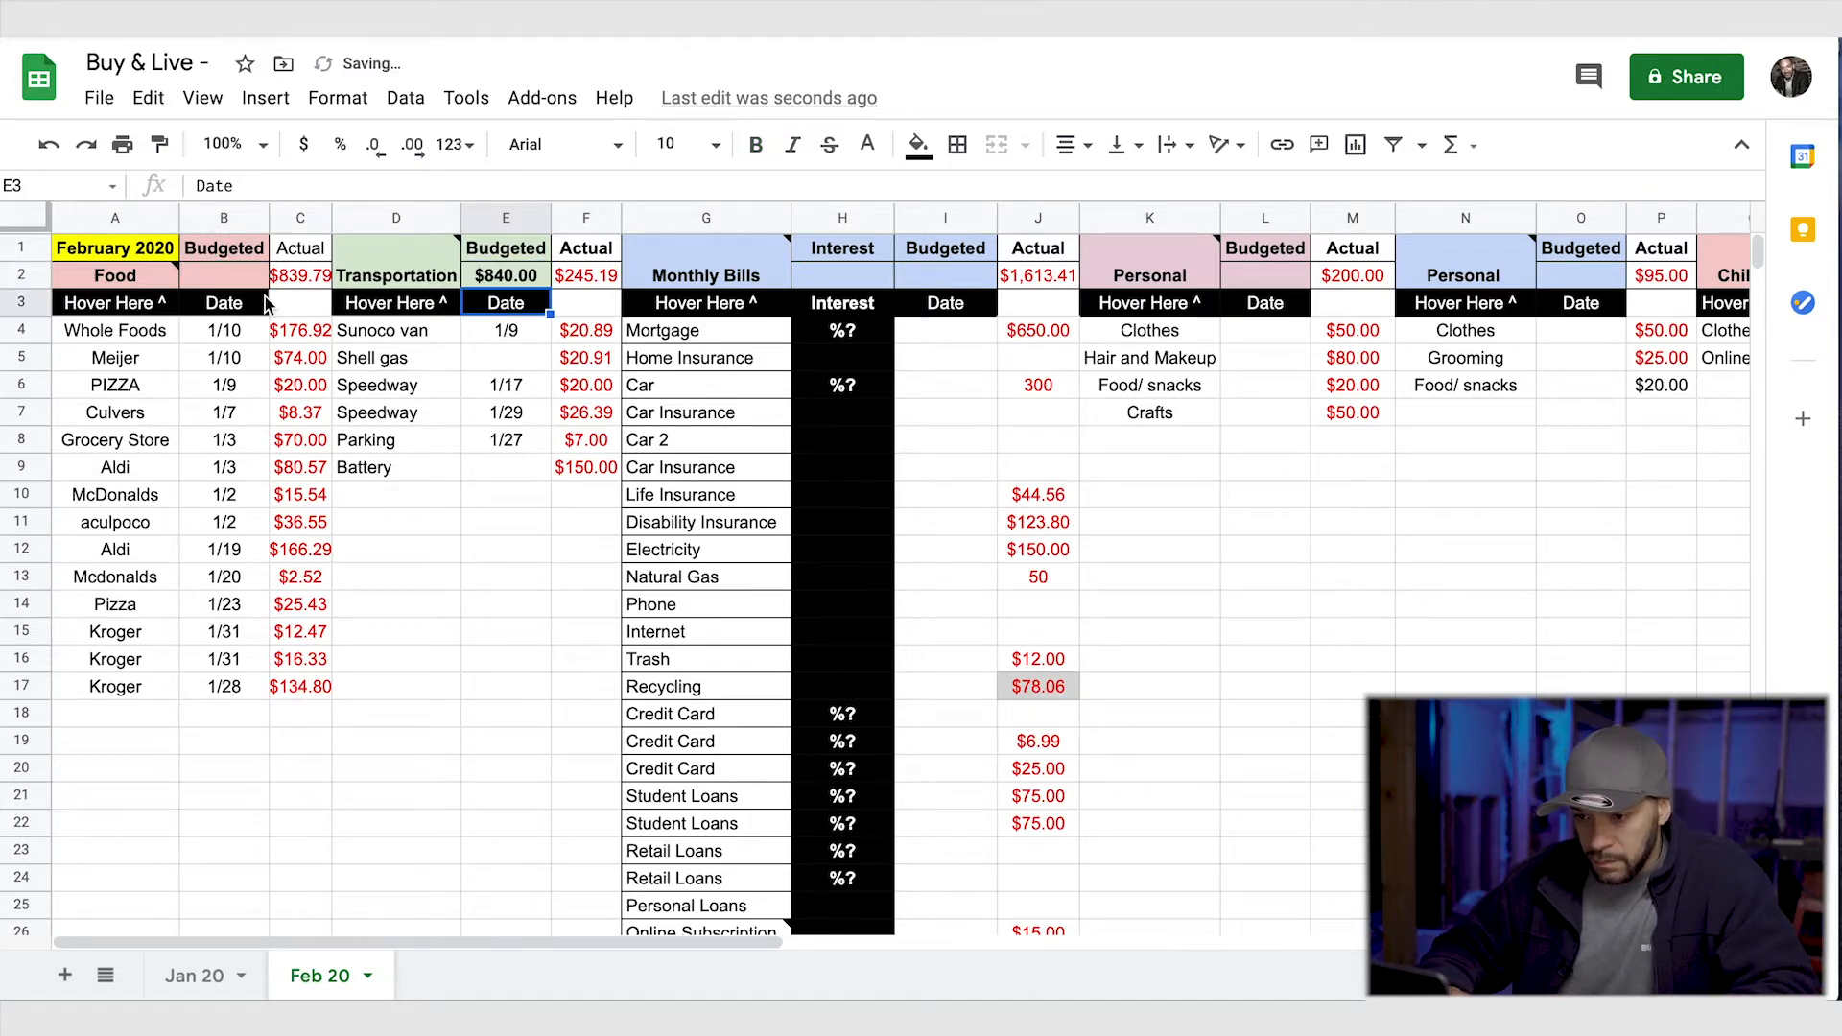
- Set the Food budget in B2 to 840
left_click(228, 280)
type("9")
type("40")
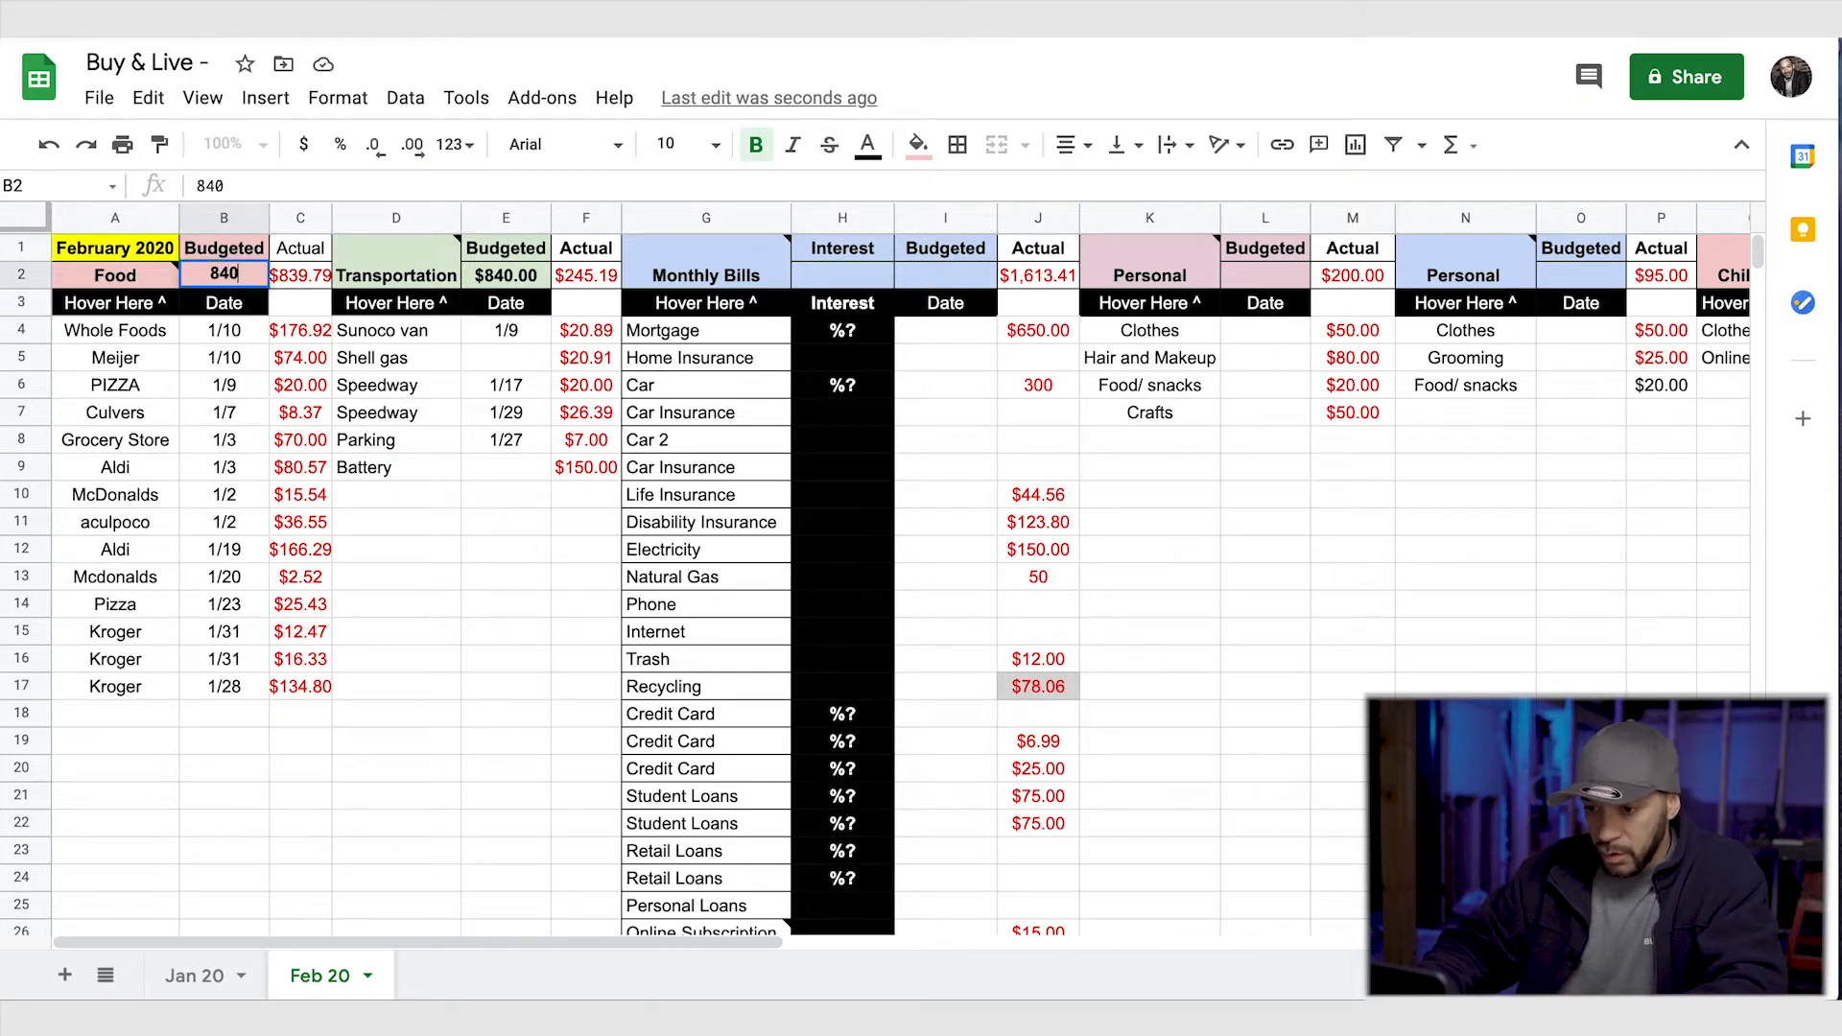
left_click(300, 548)
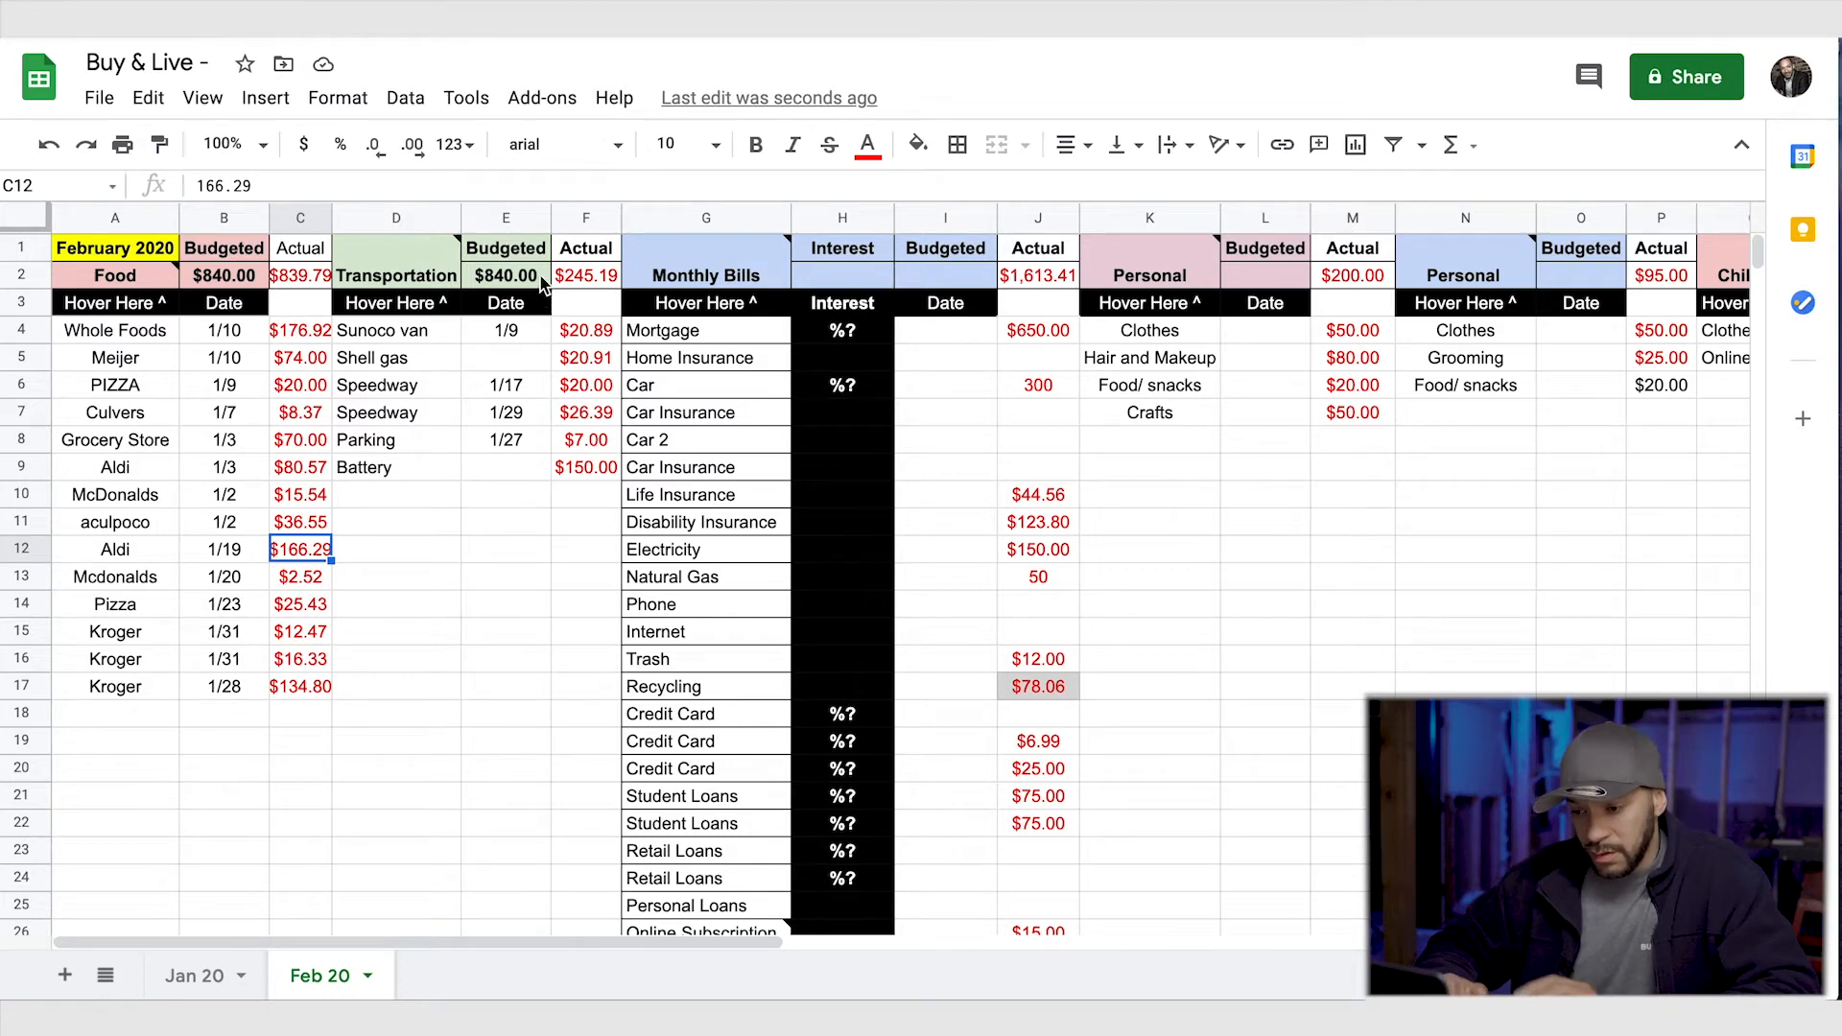
left_click(540, 281)
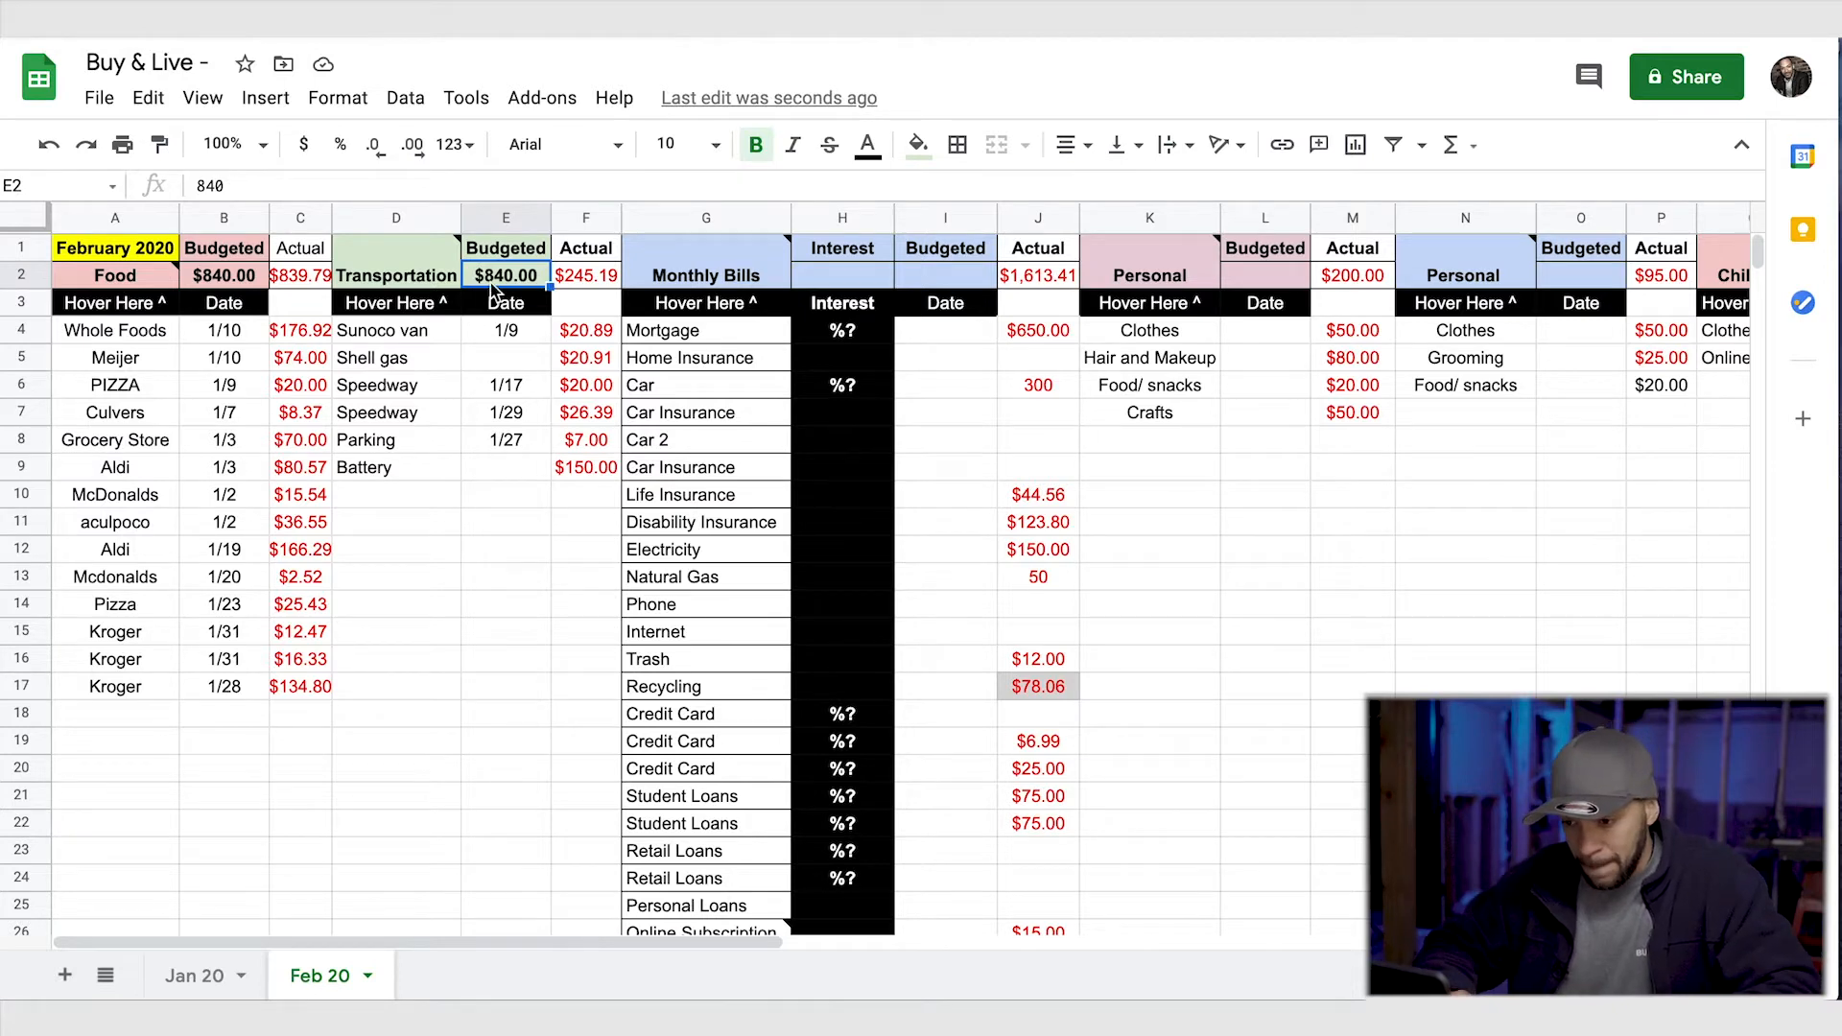
left_click(513, 284)
double_click(513, 280)
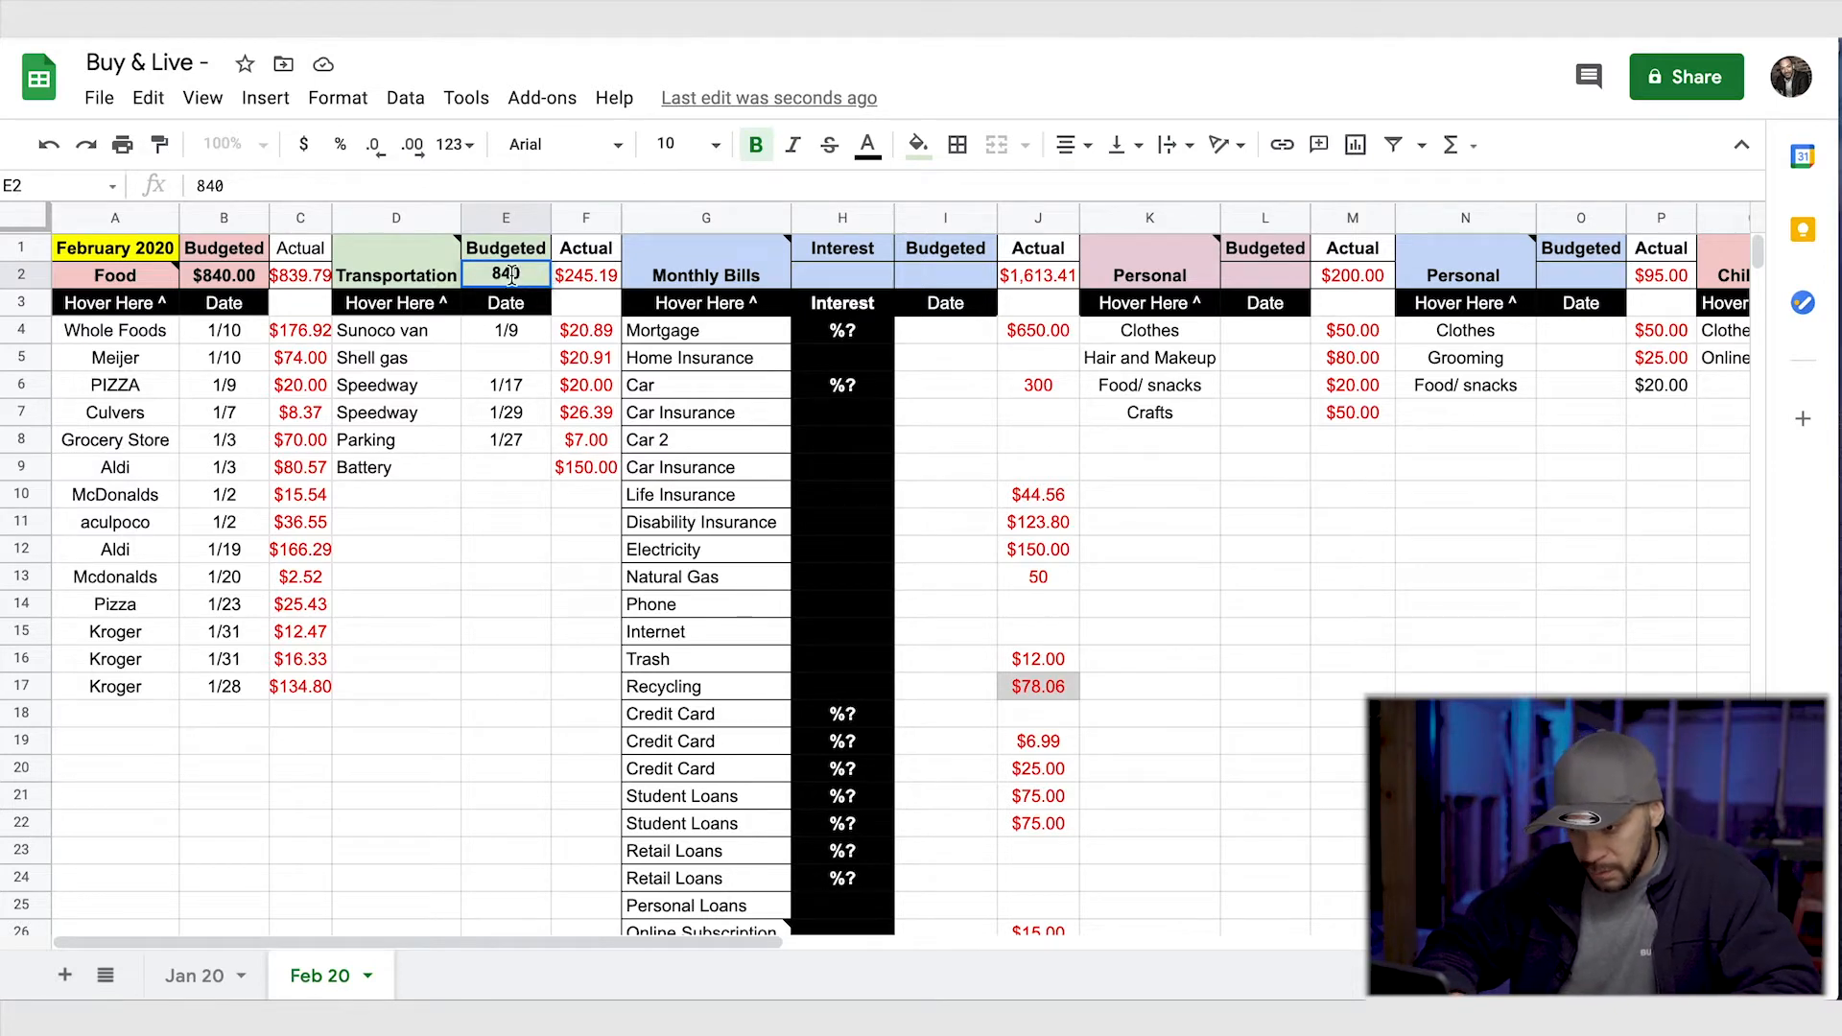
left_click_drag(528, 276, 465, 274)
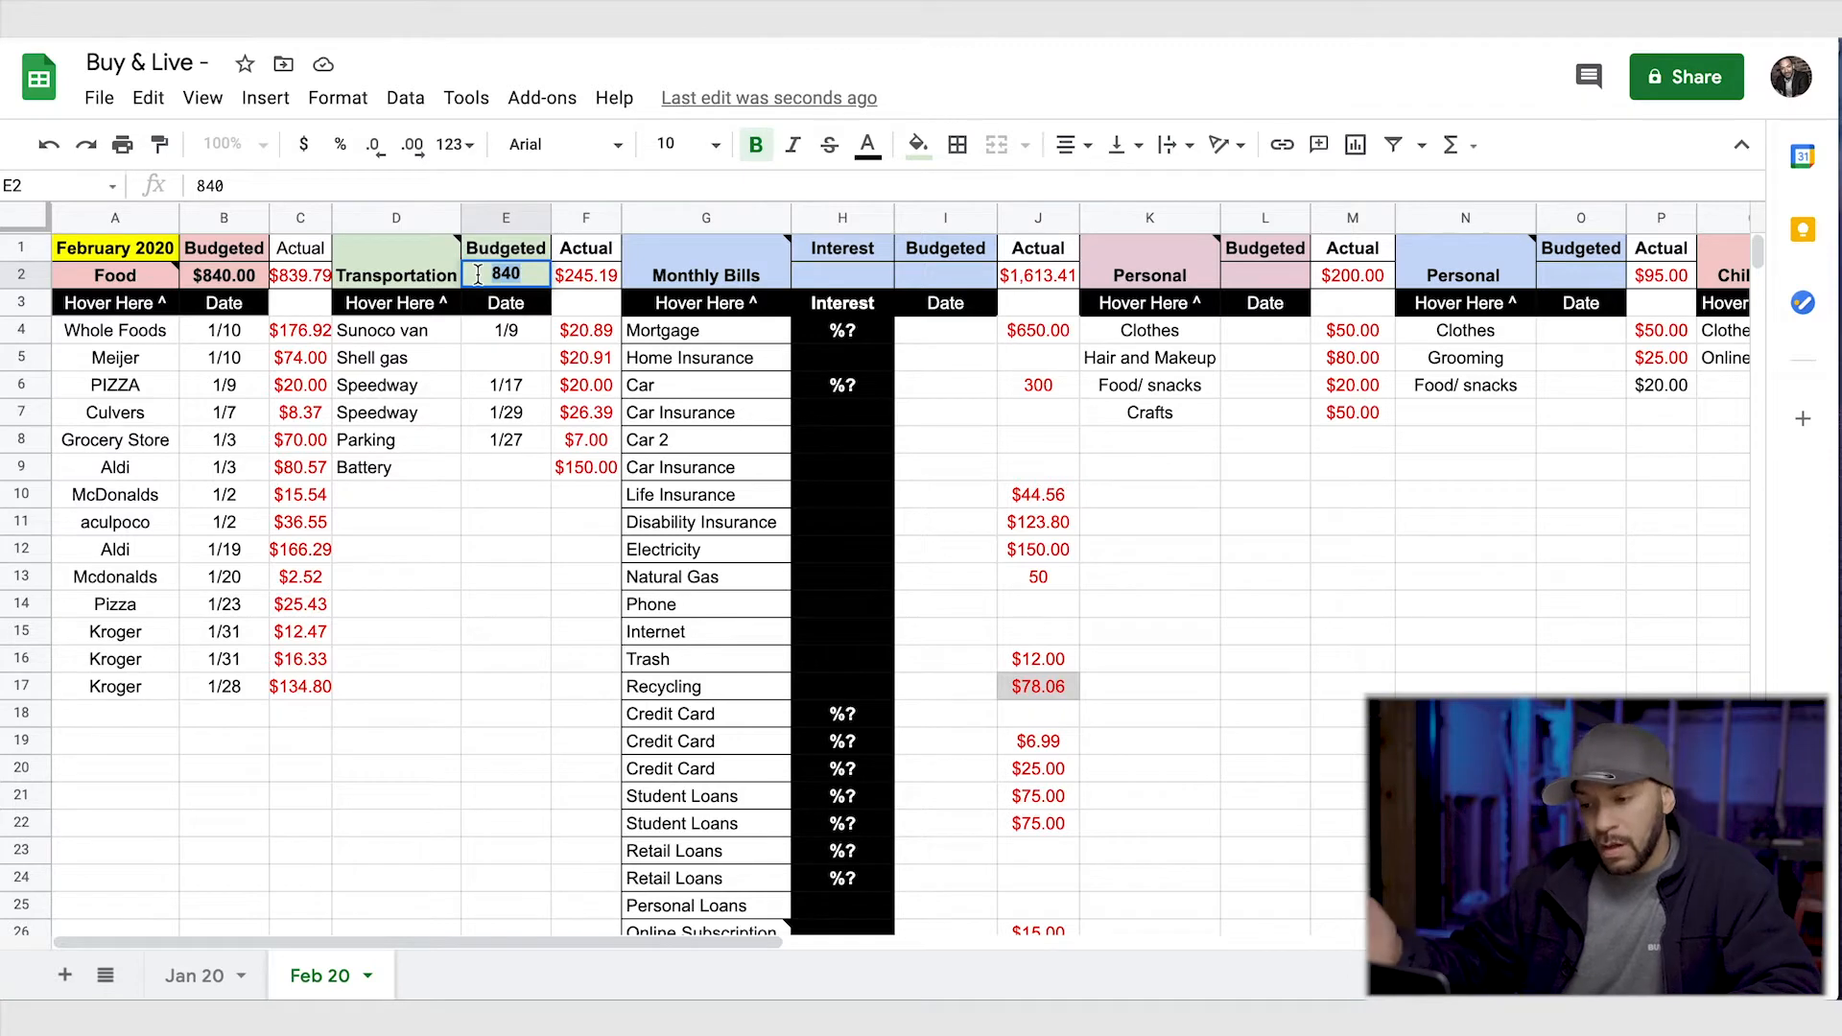
- Clear the Battery expense entry in D9:F9 and undo the deletion
left_click_drag(371, 467, 608, 466)
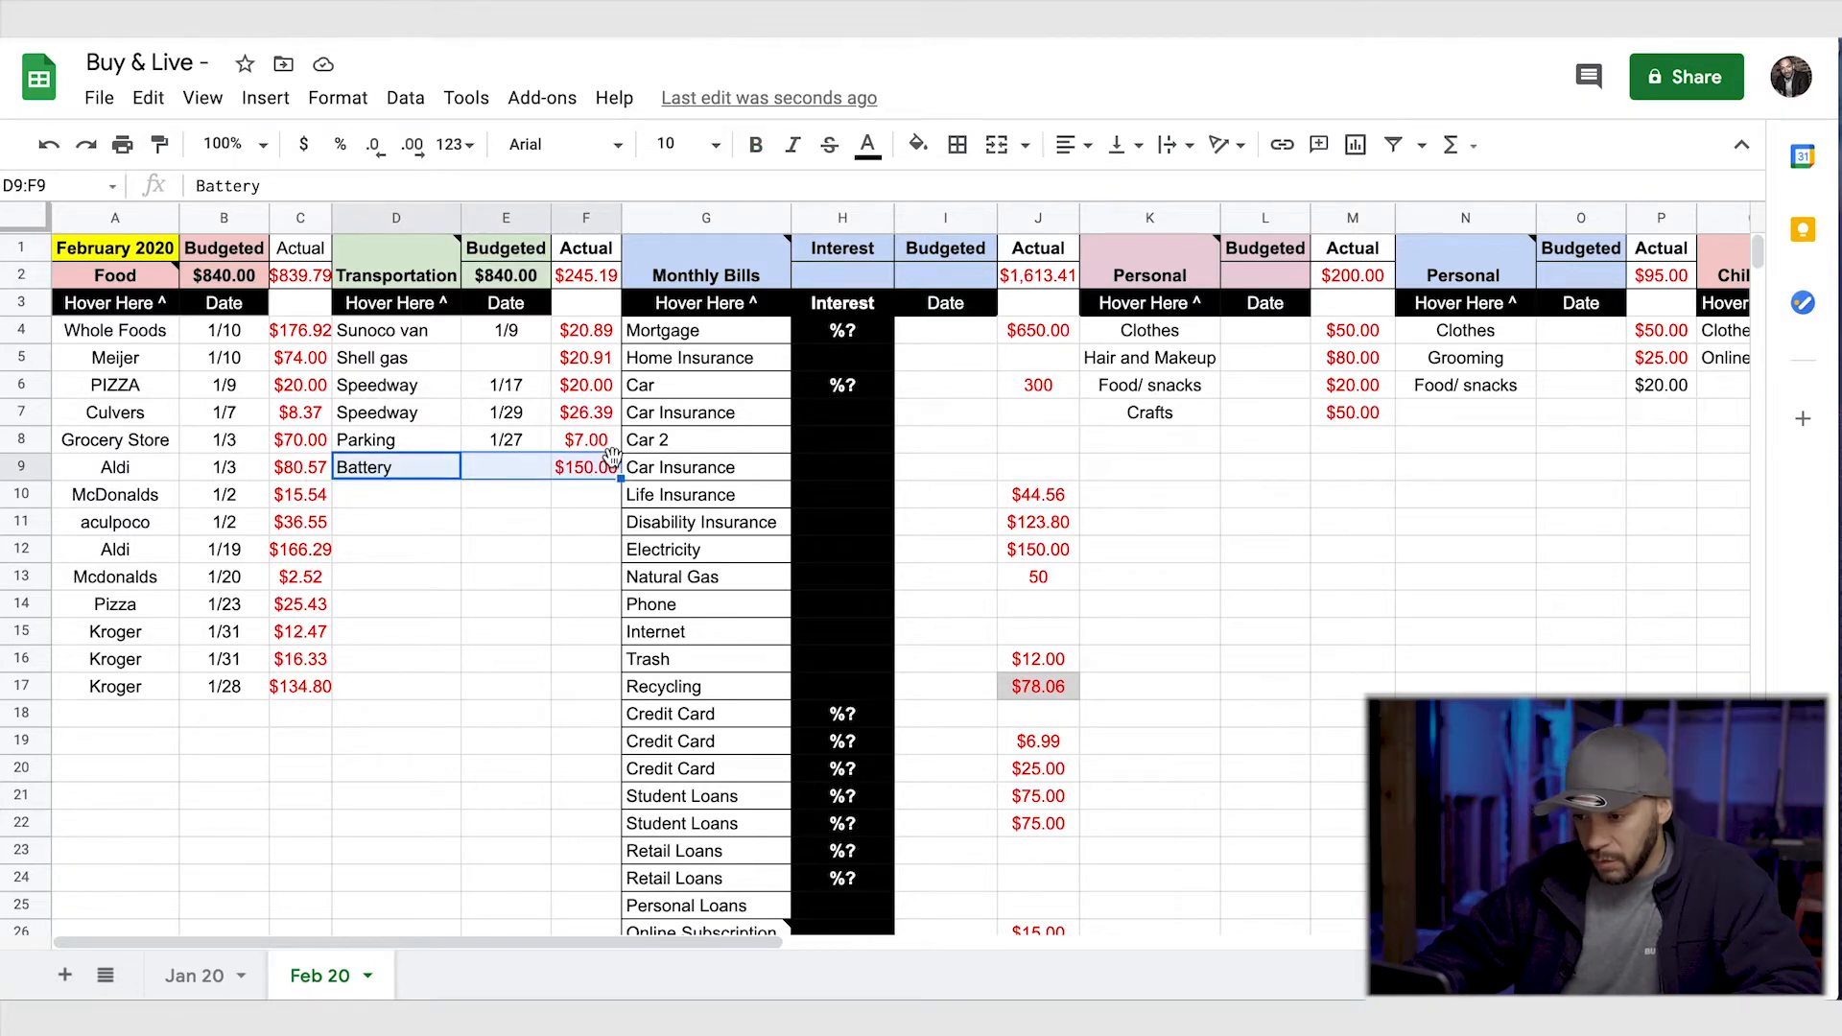
key("Delete")
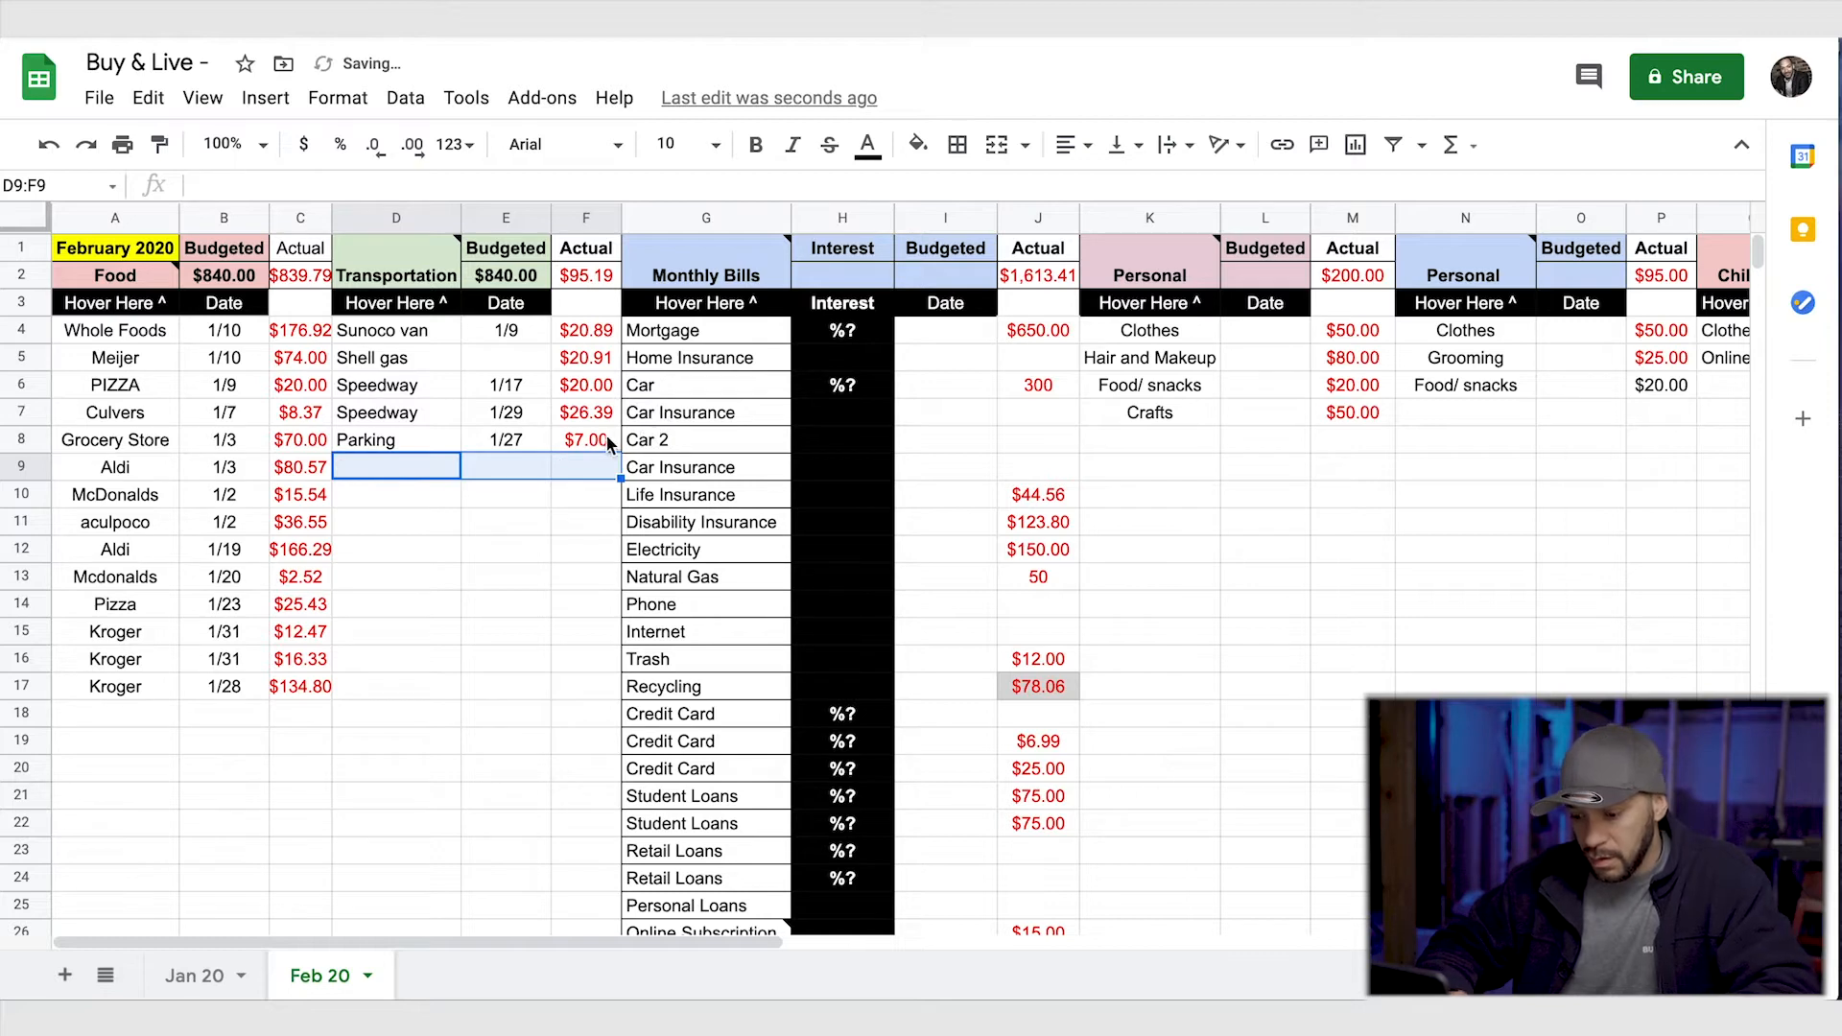
key("ctrl+z")
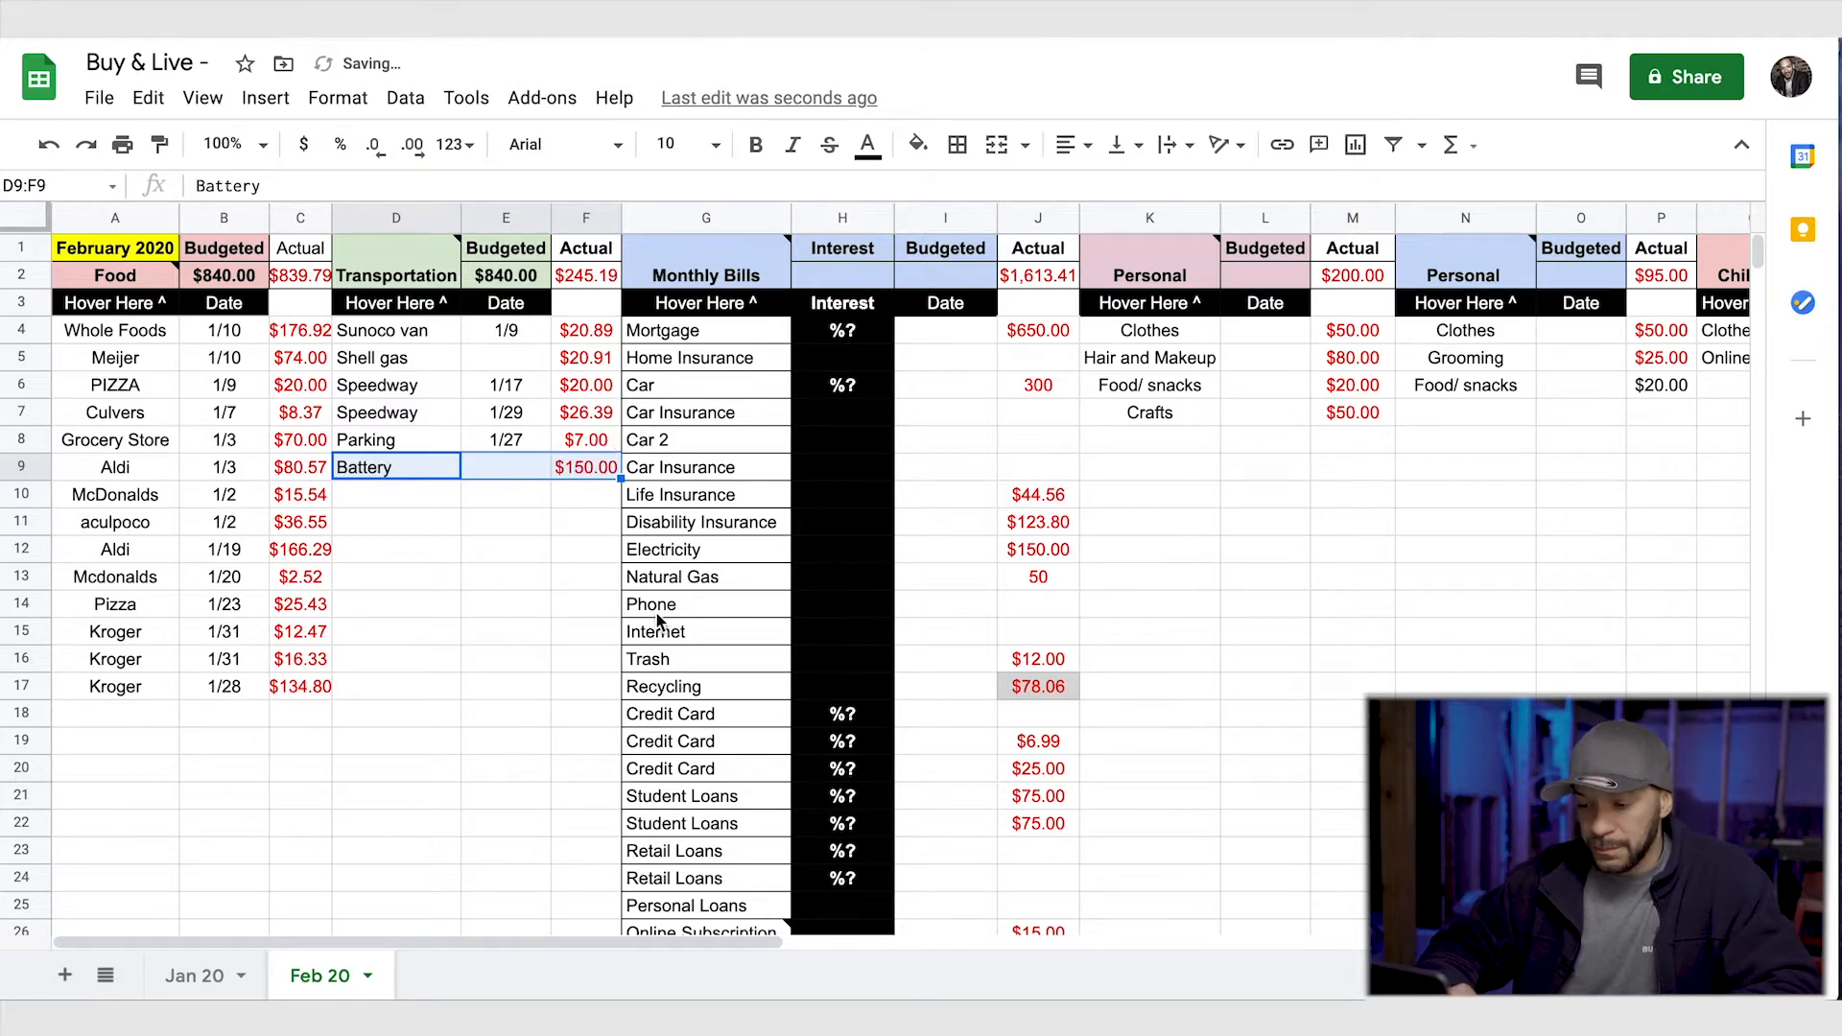
right_click(439, 710)
left_click(370, 741)
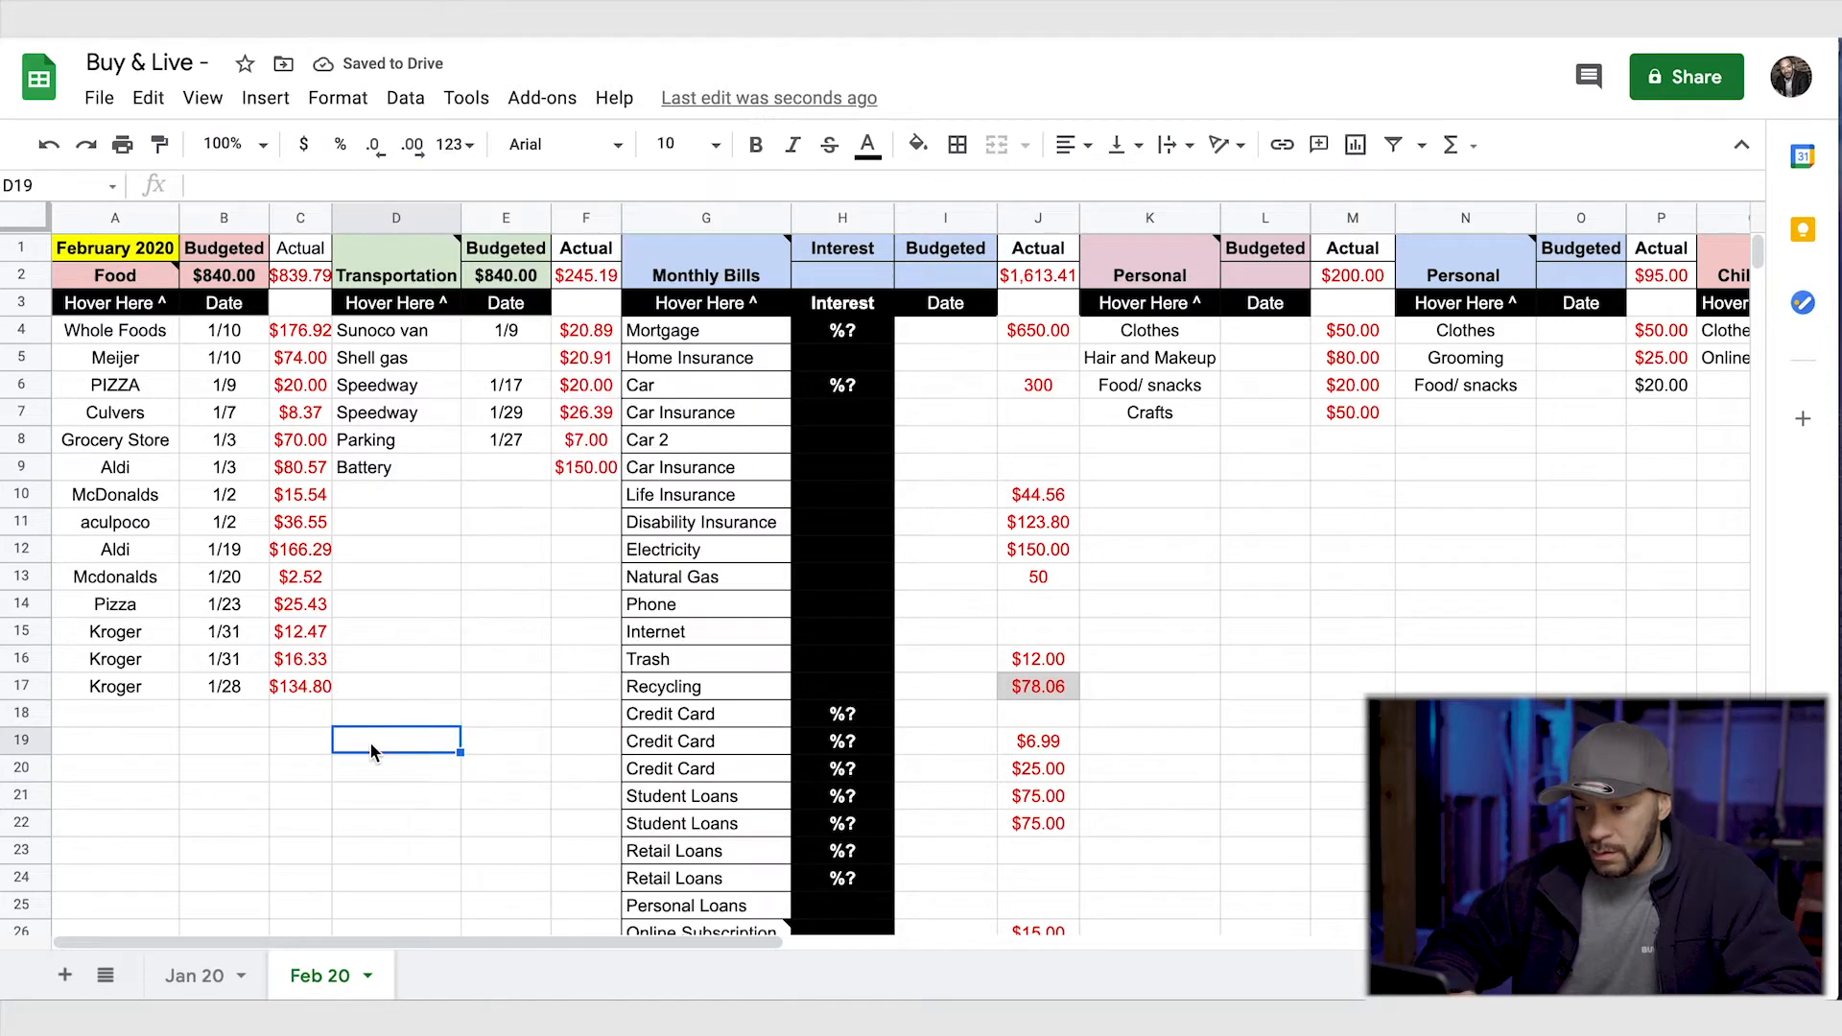
- Set the Transportation budget in E2 to 100
double_click(540, 274)
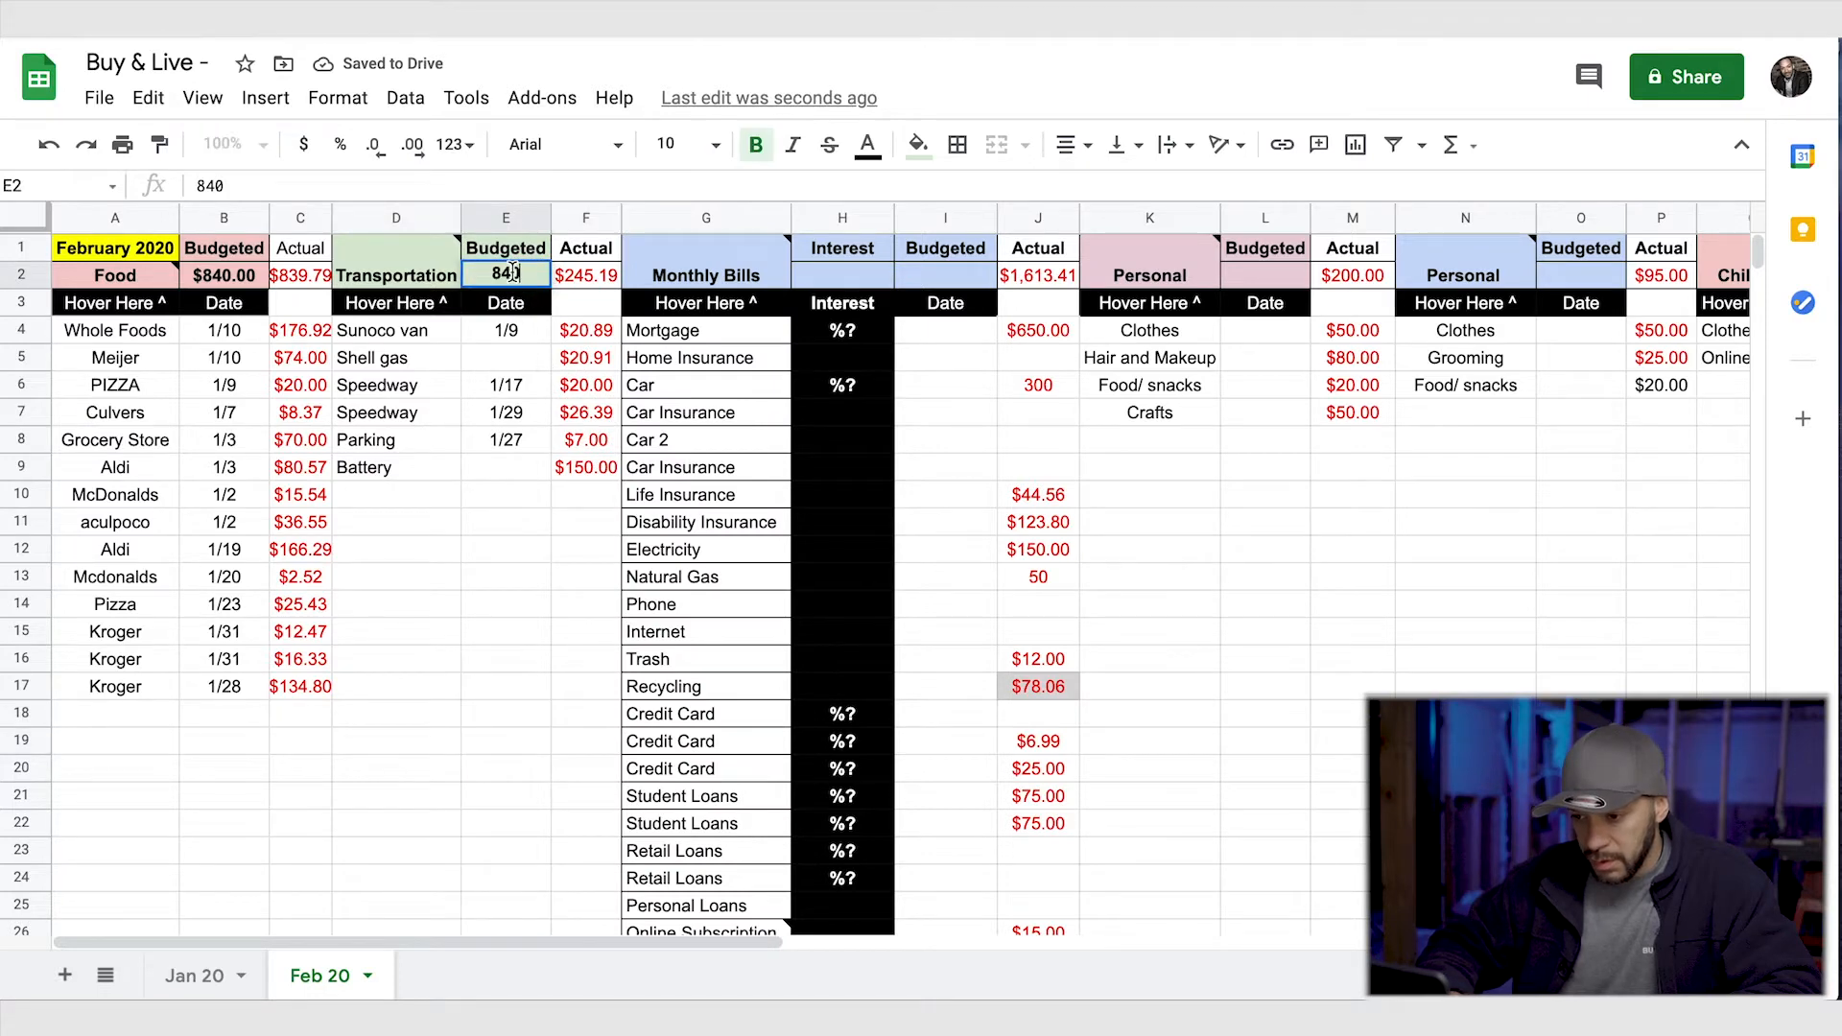
key("BackSpace")
key("BackSpace")
key("BackSpace")
type("100")
left_click(568, 651)
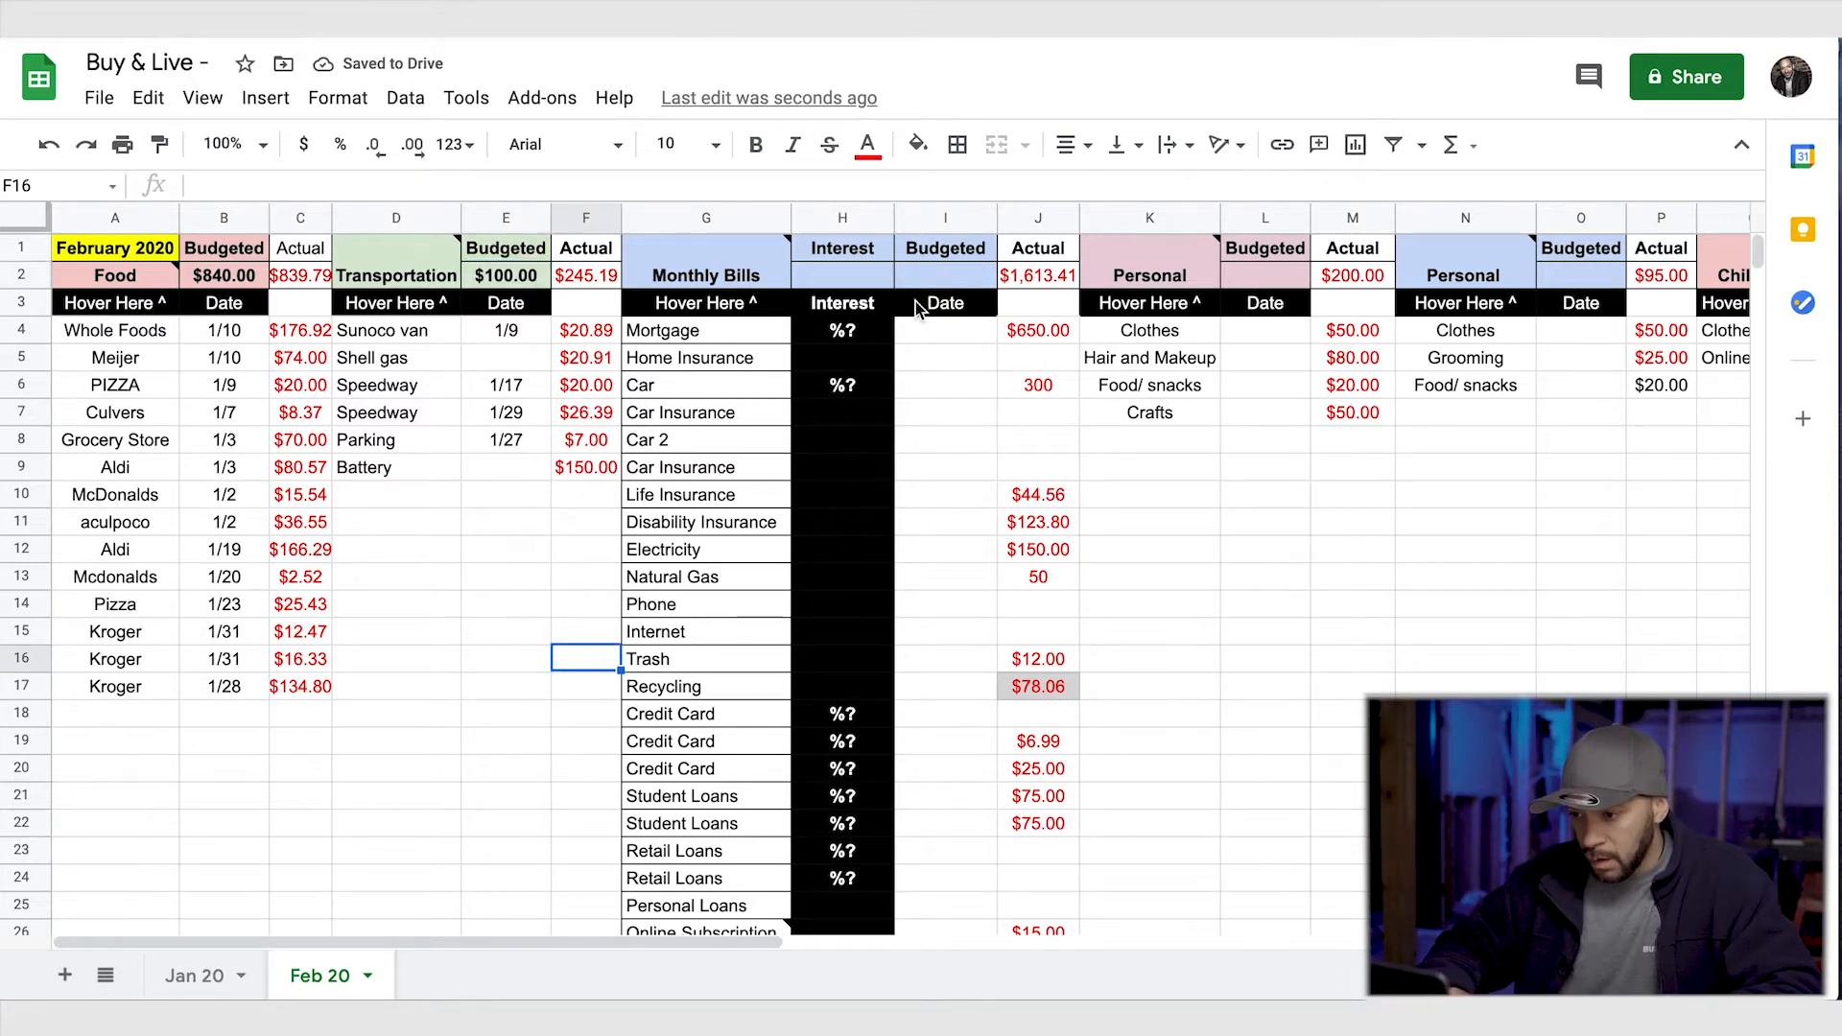
- Set the Monthly Bills budget in I2 to 1613.41
left_click(945, 277)
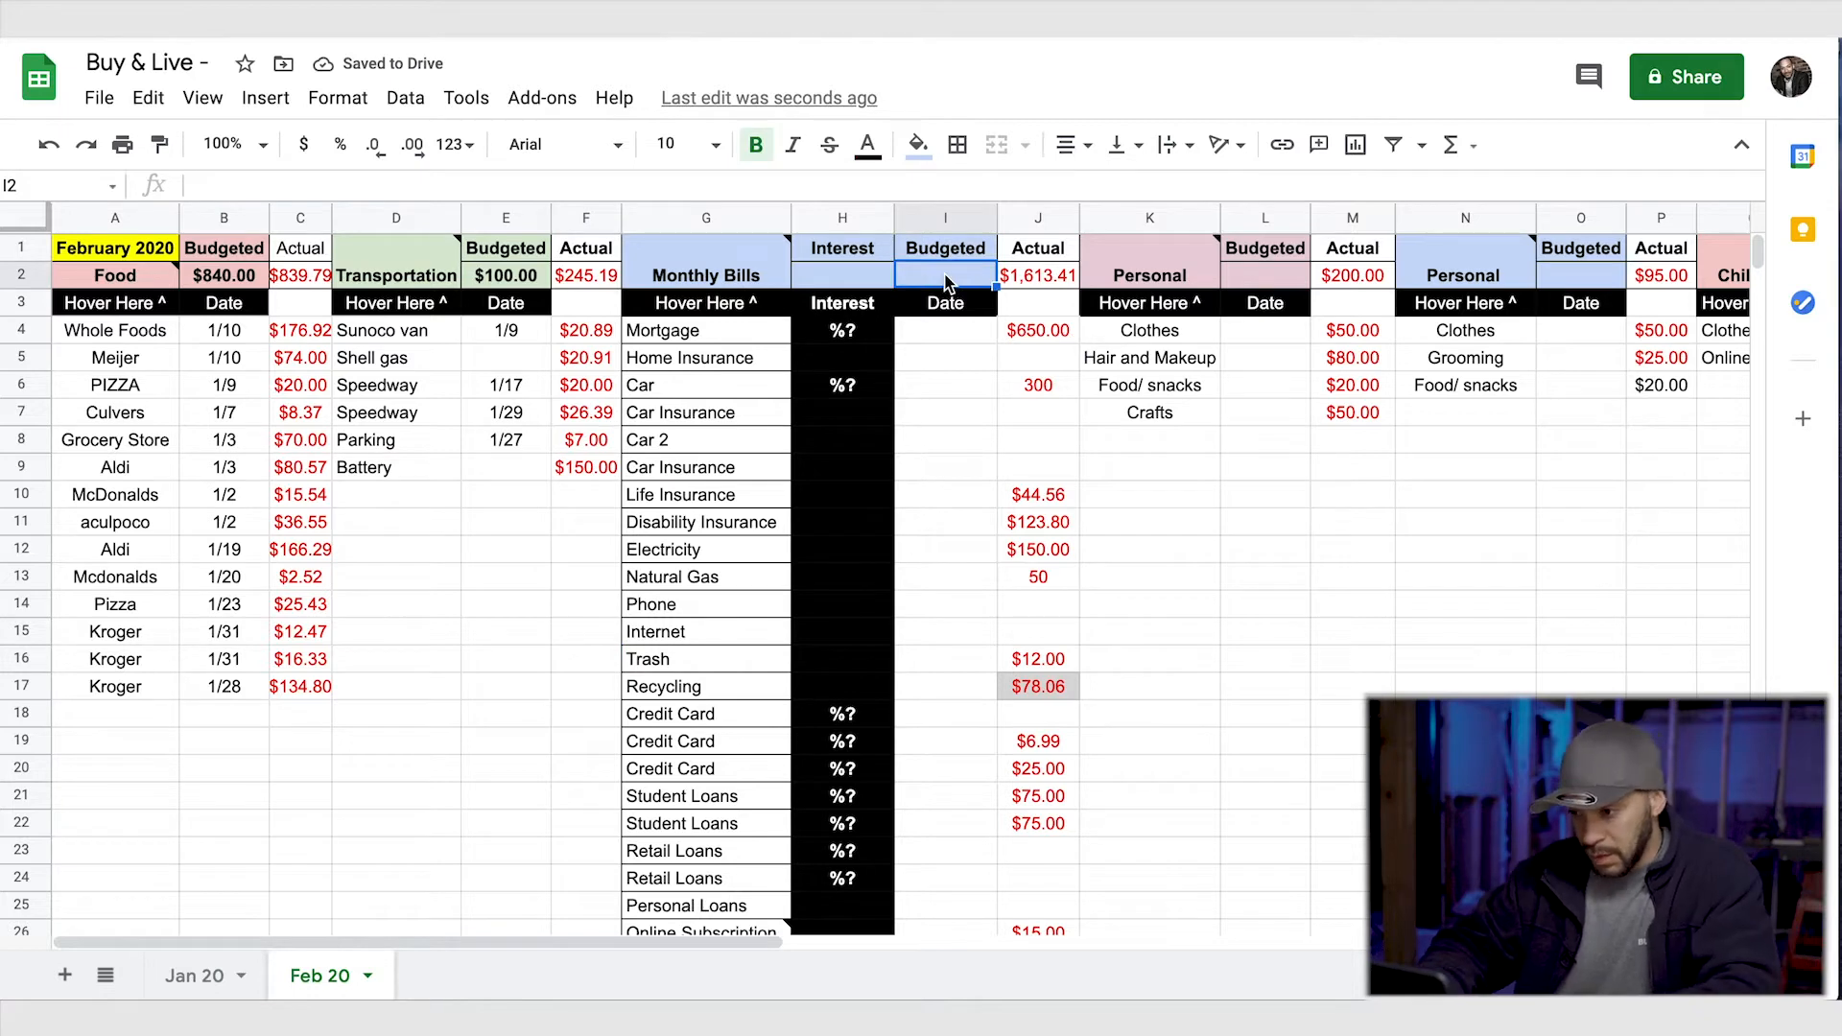
type("161")
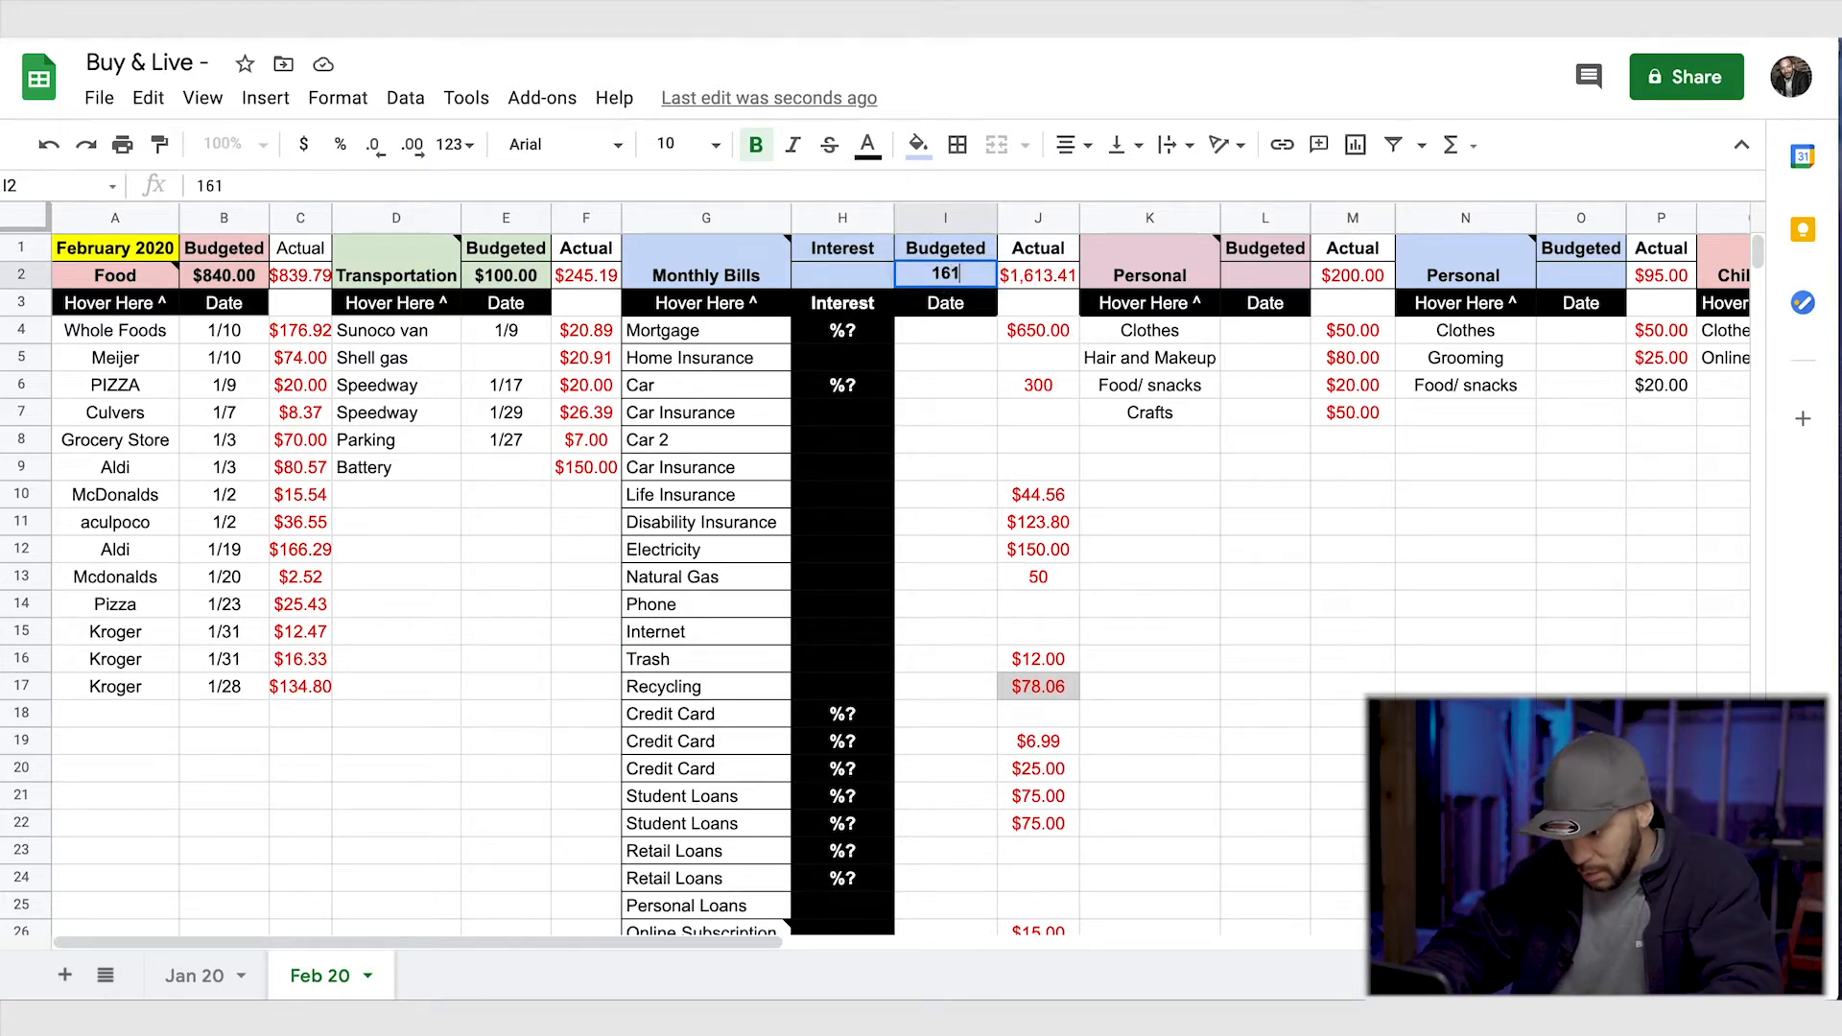
type("3")
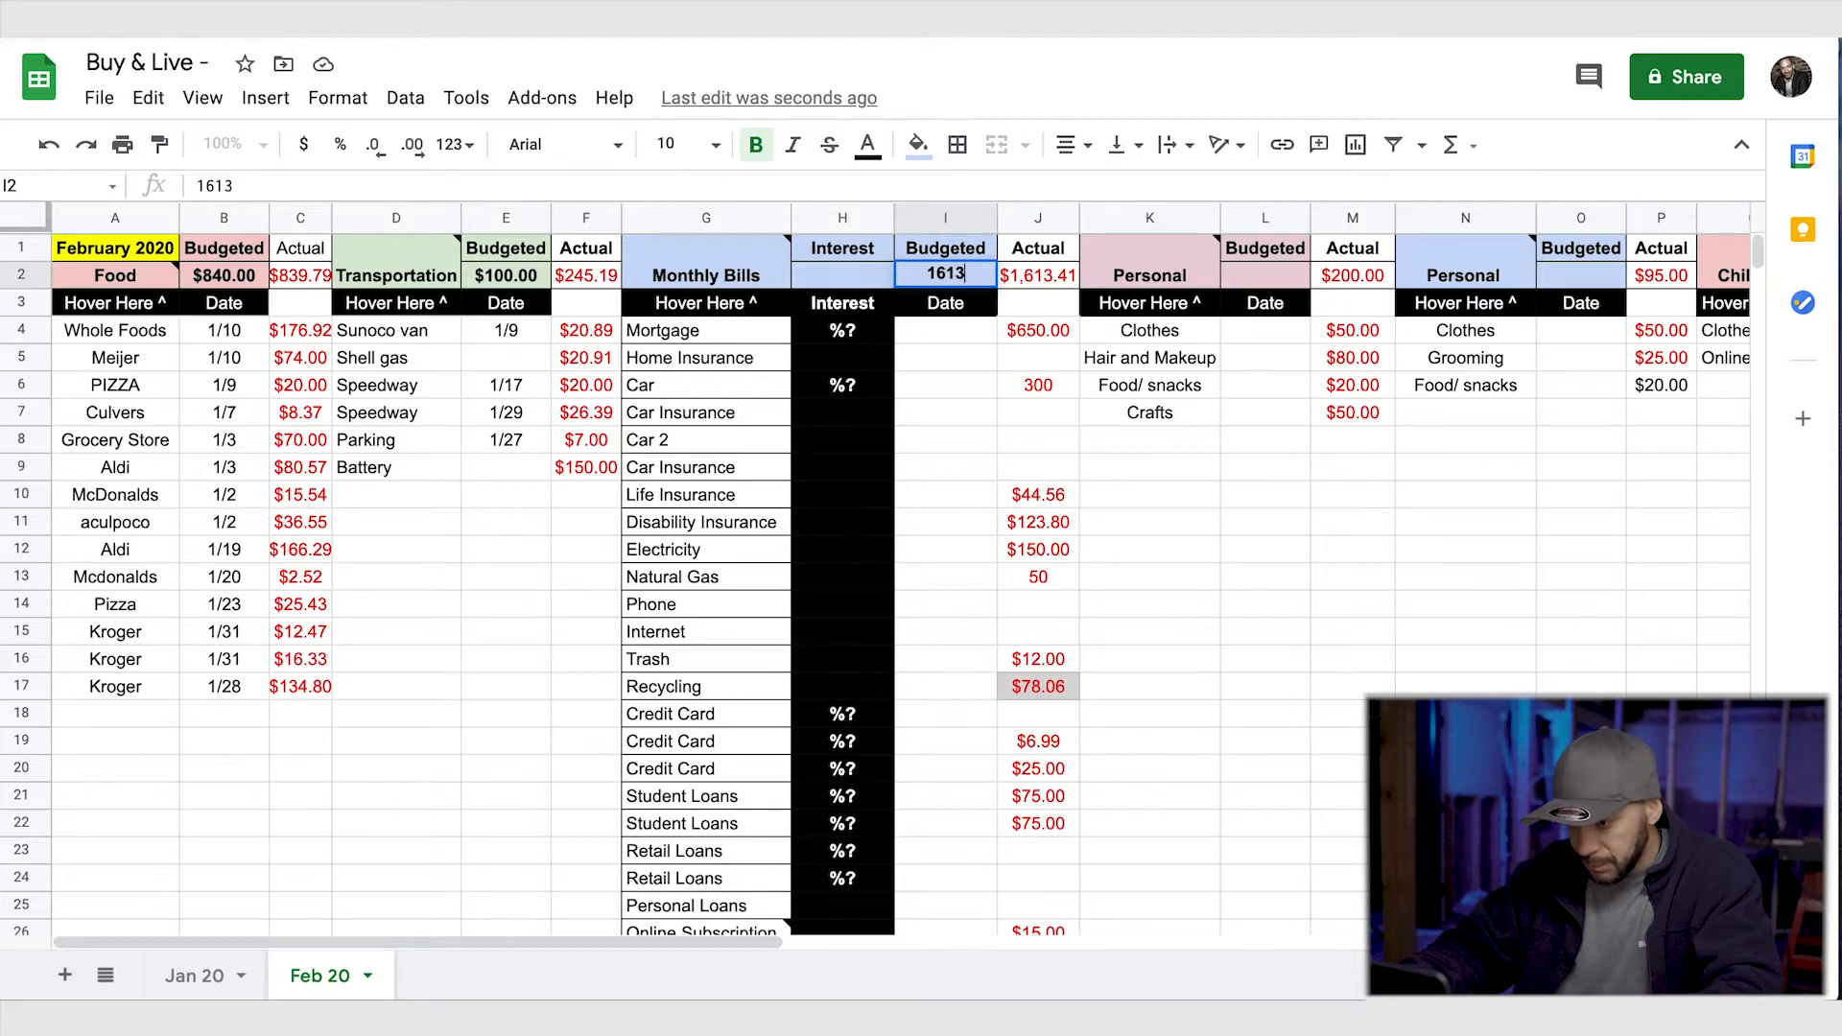
left_click(1161, 506)
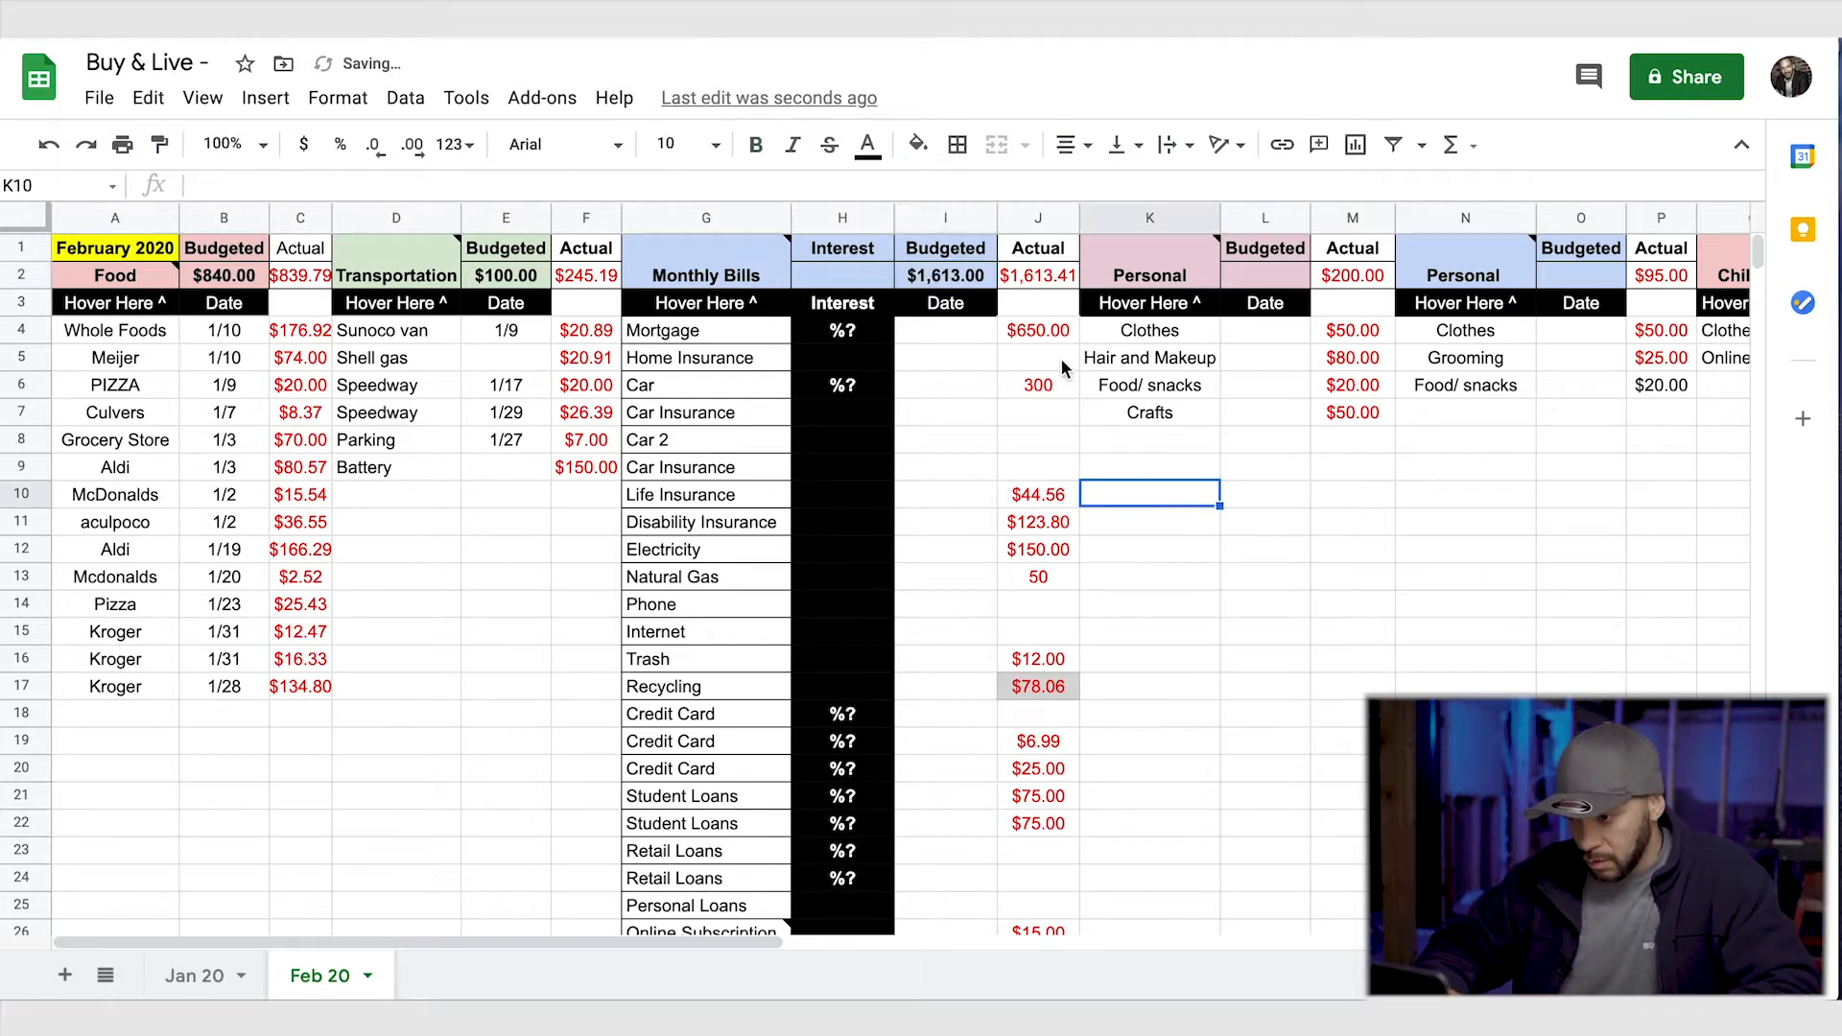
double_click(976, 273)
type(".")
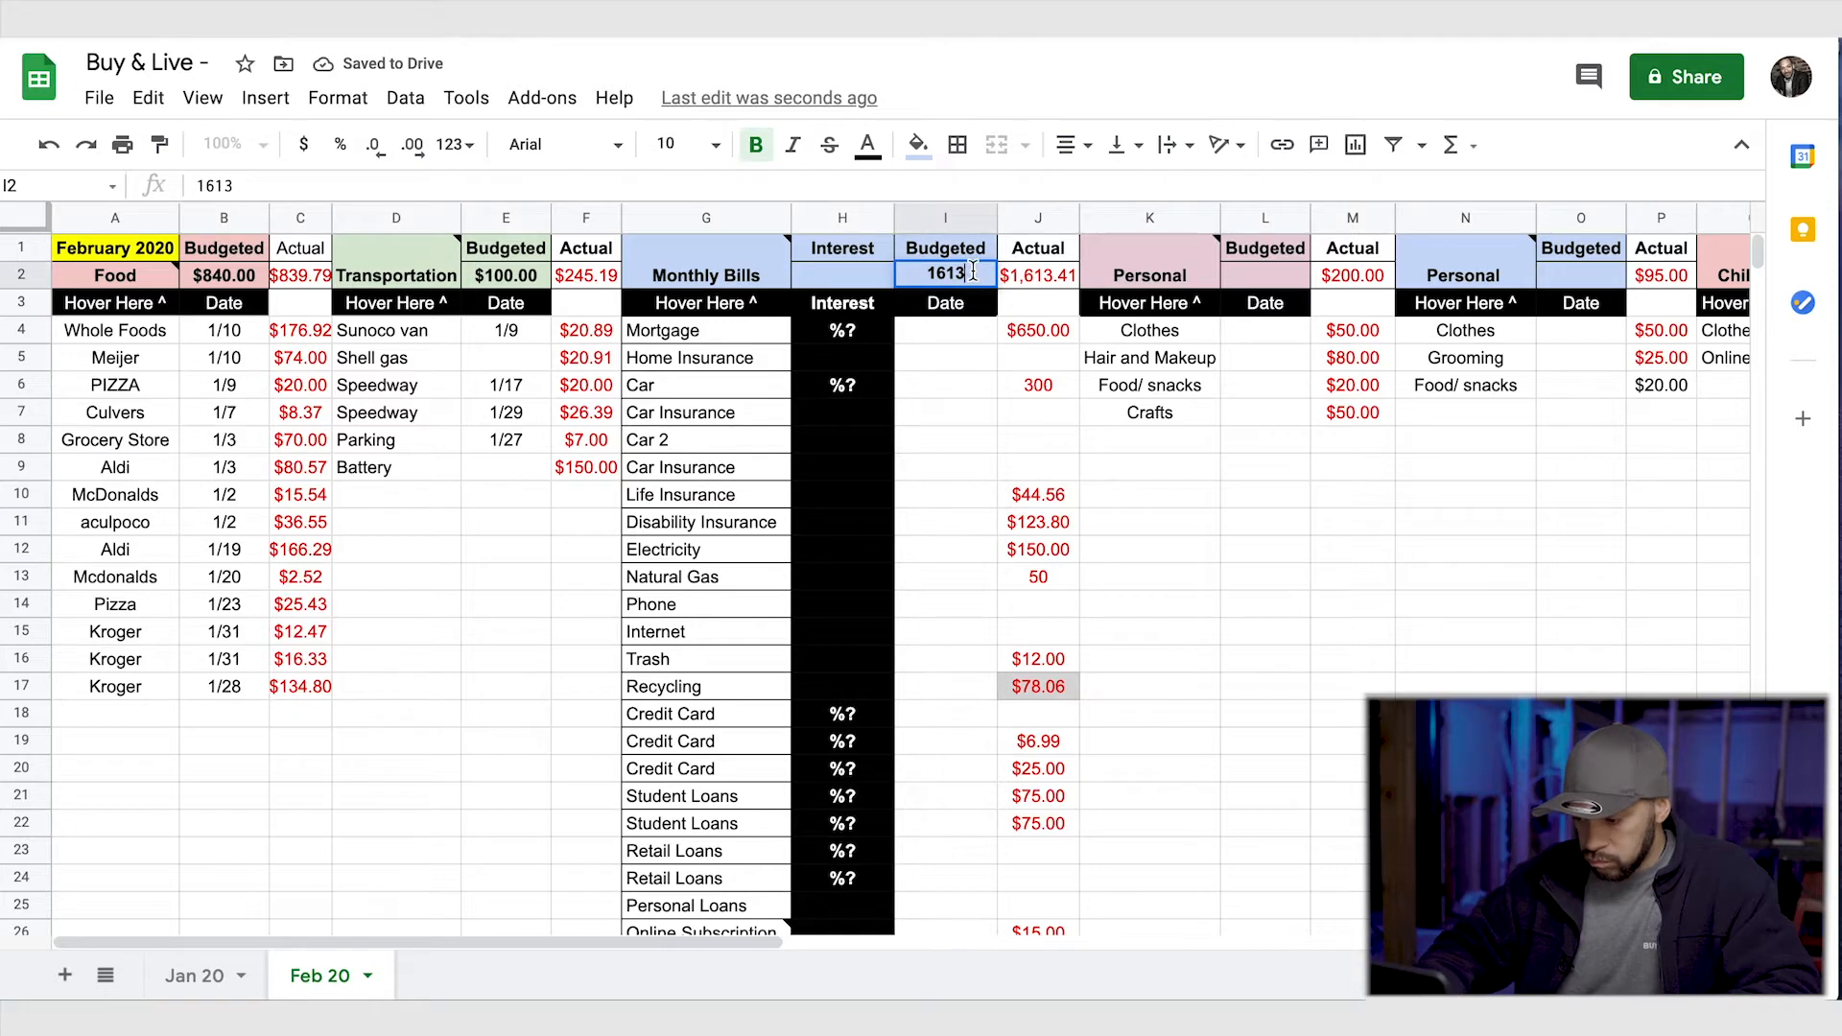
type("41")
key("Return")
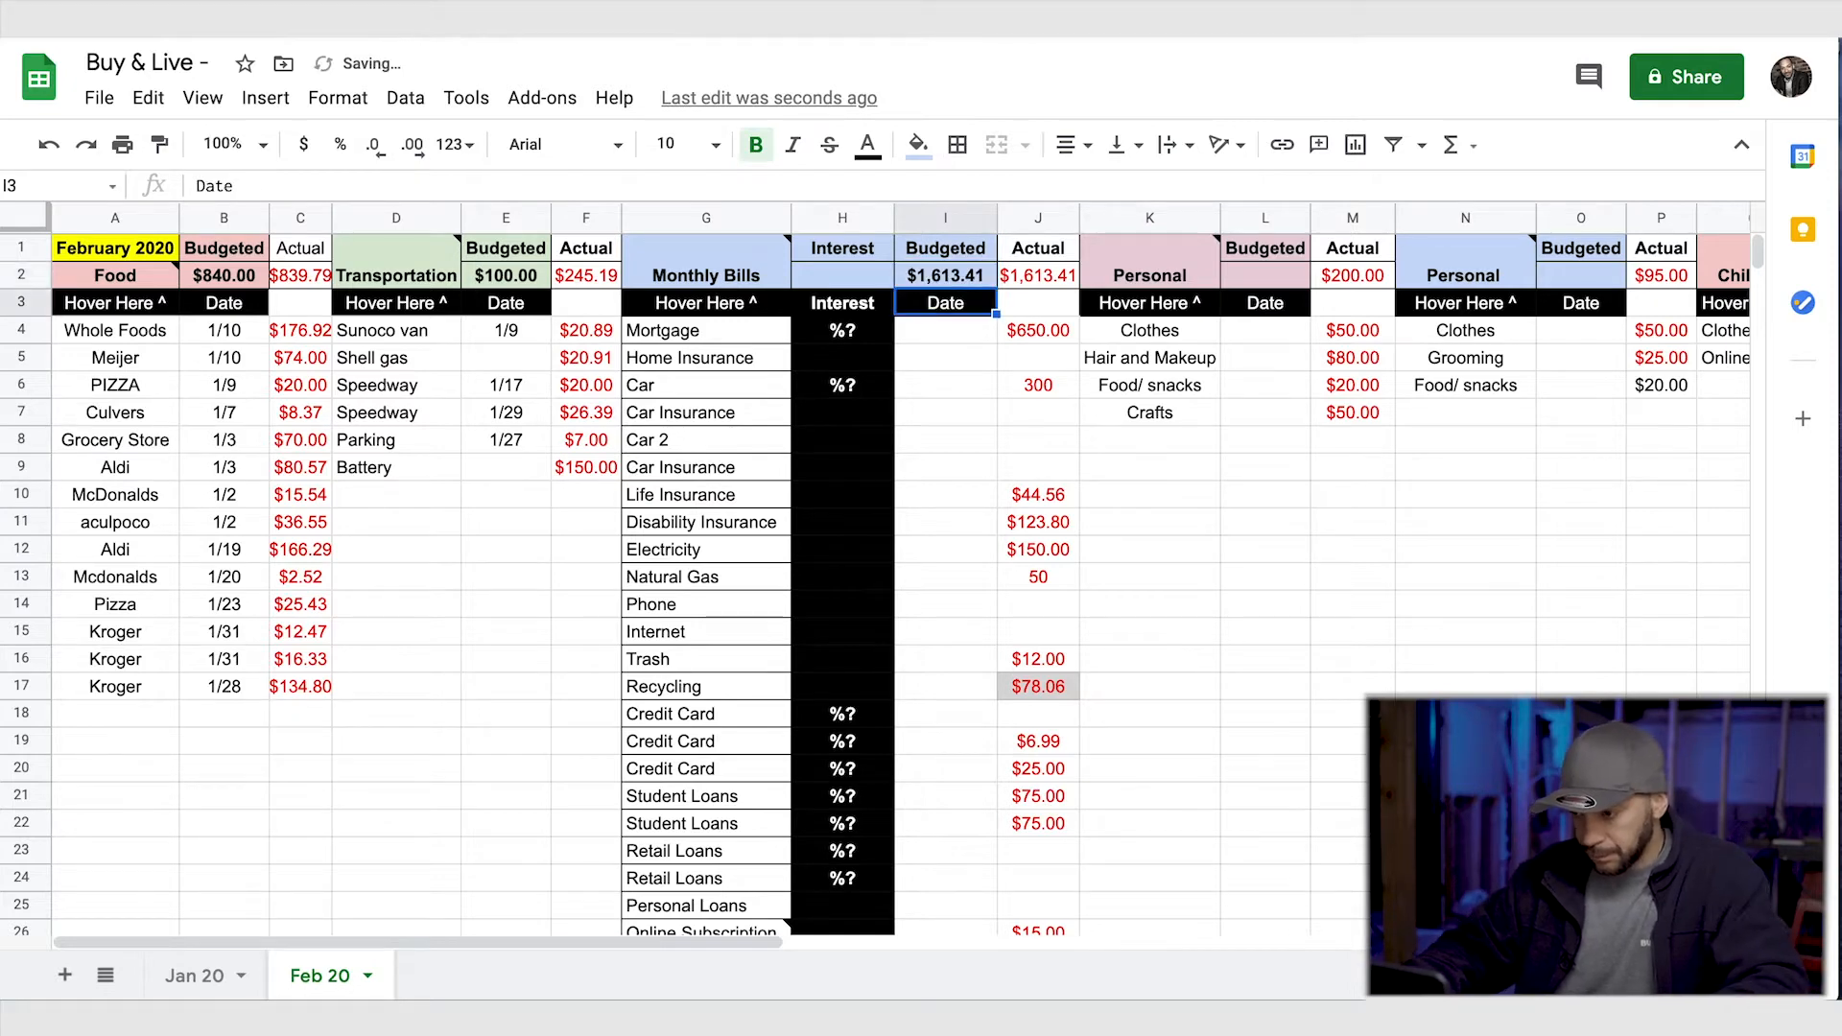
- Set the budget of the first Personal category in L2 to 150
scroll(1280, 424, "right", 2)
left_click(1050, 275)
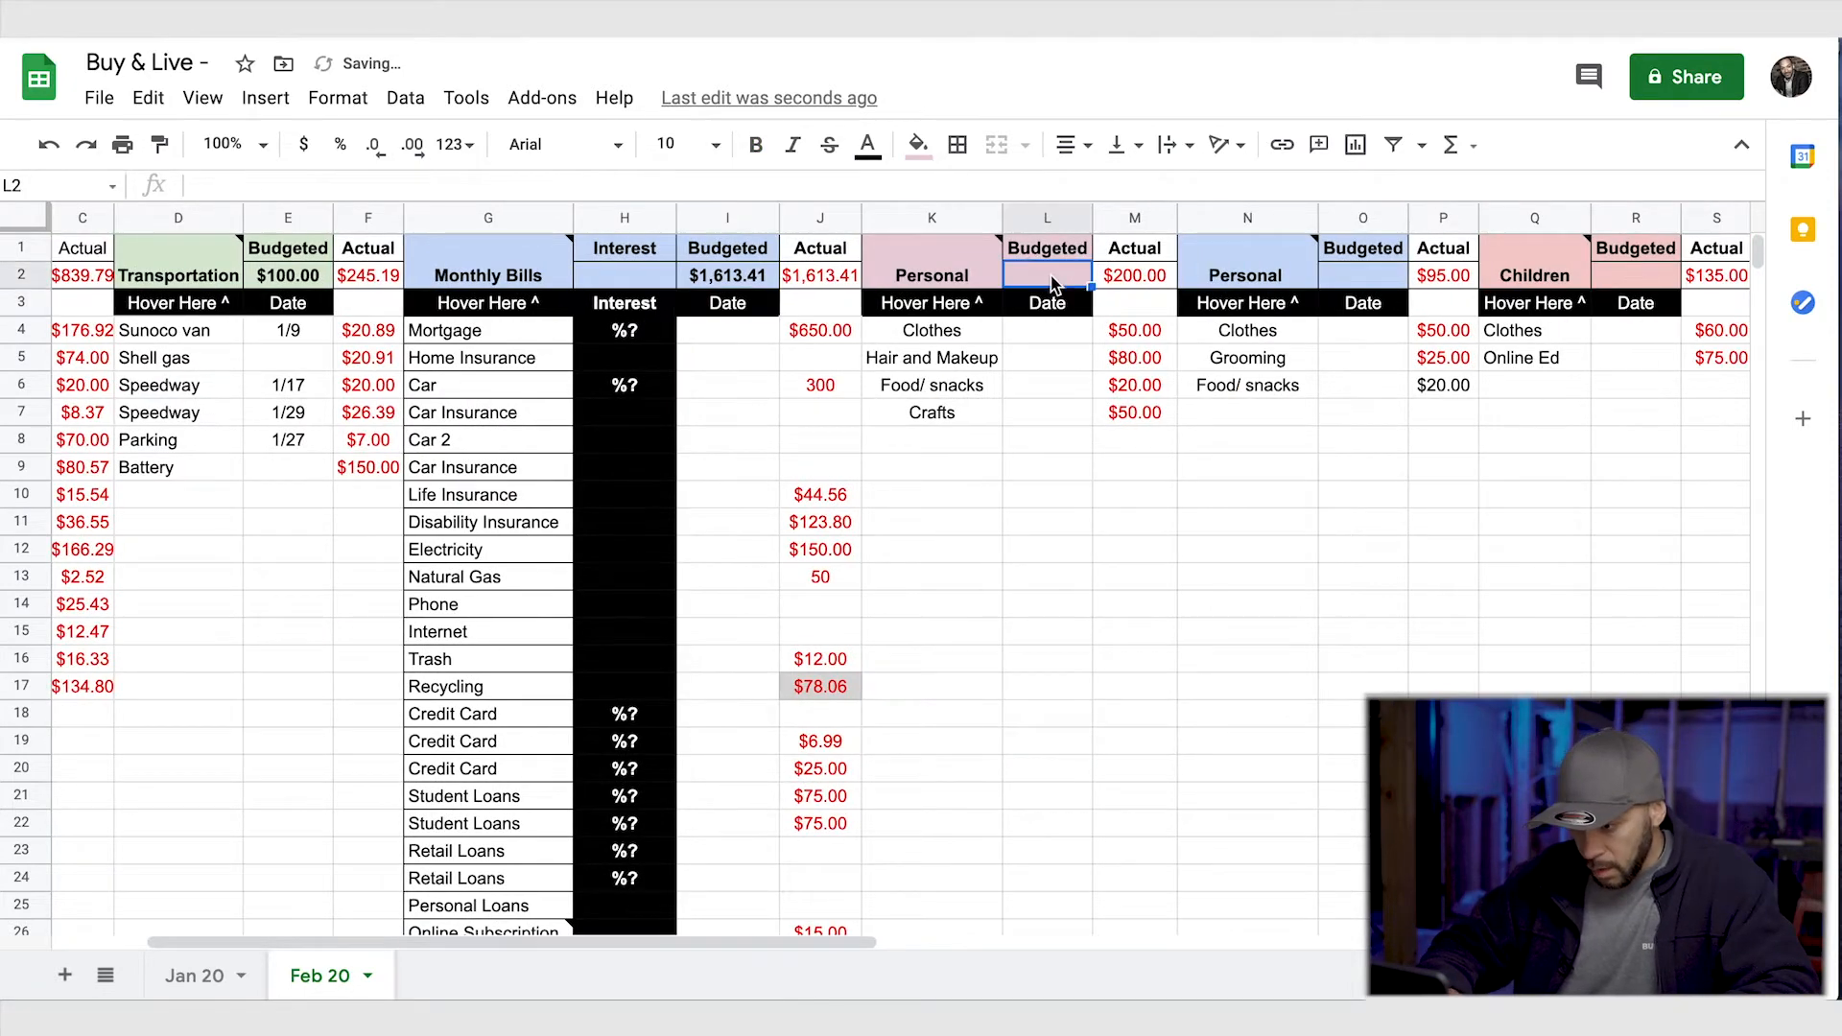
type("15")
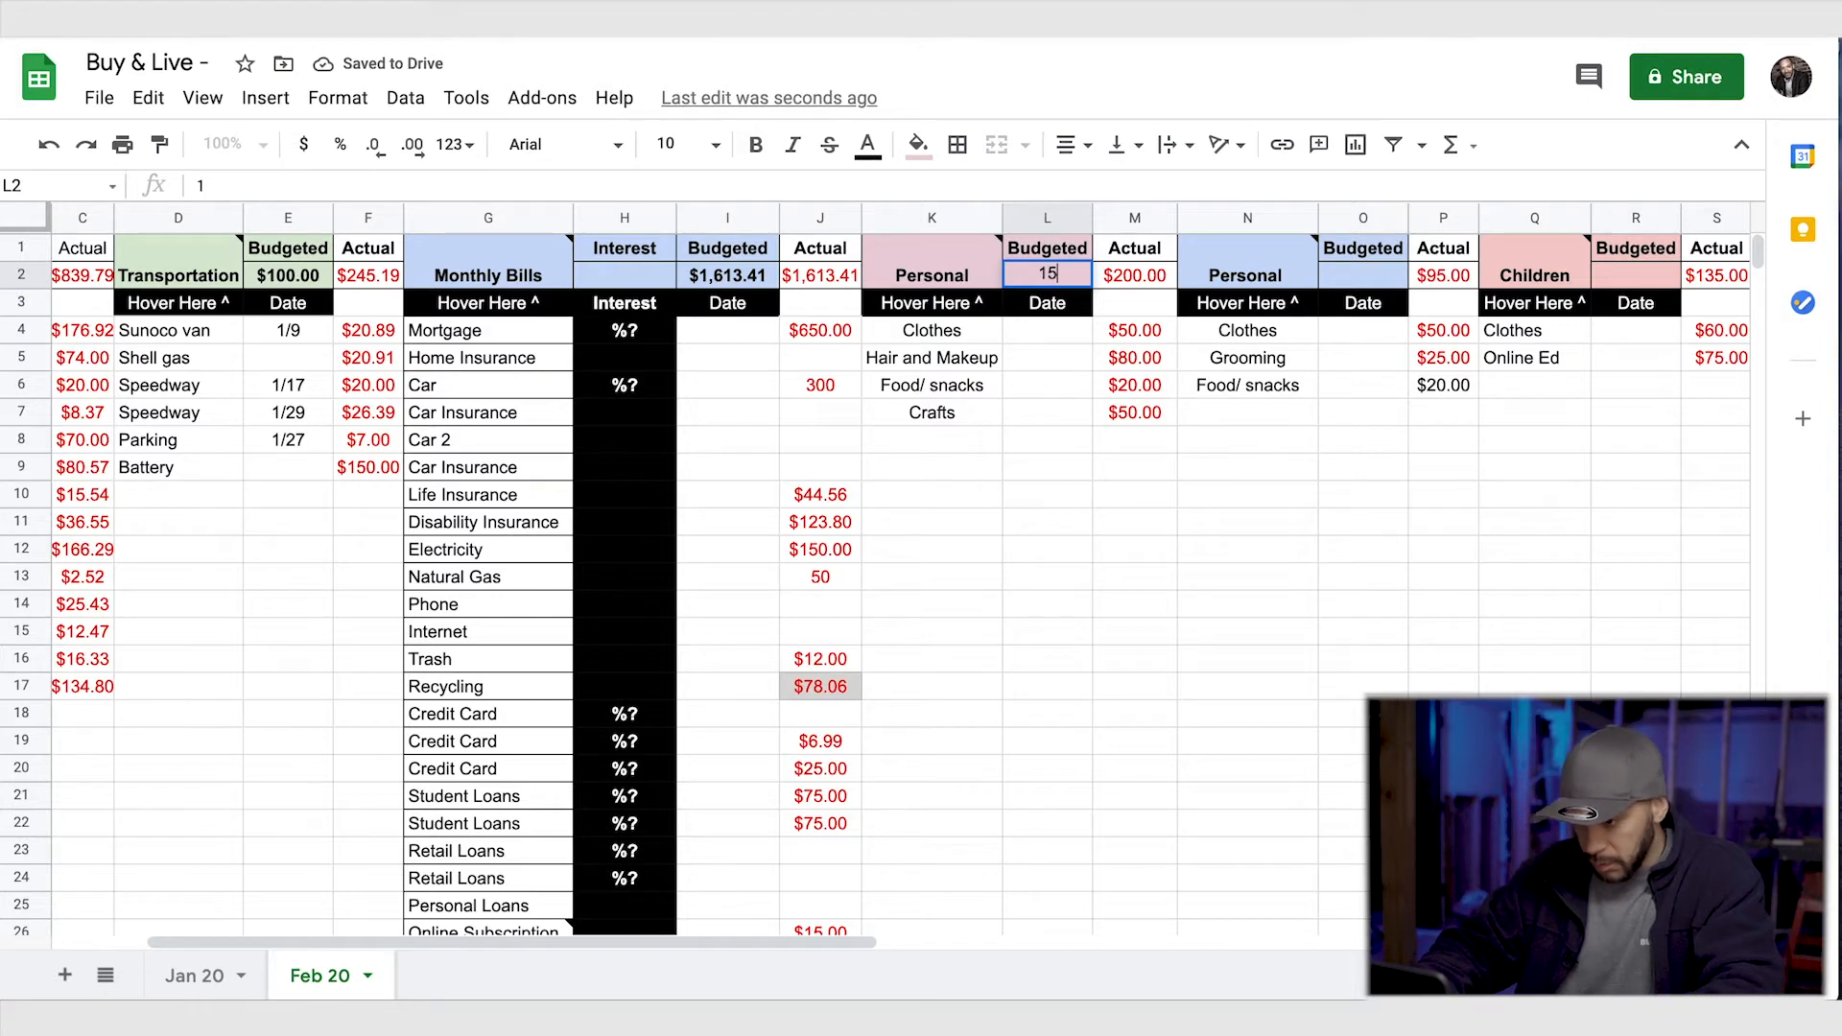
type("0")
left_click(1275, 464)
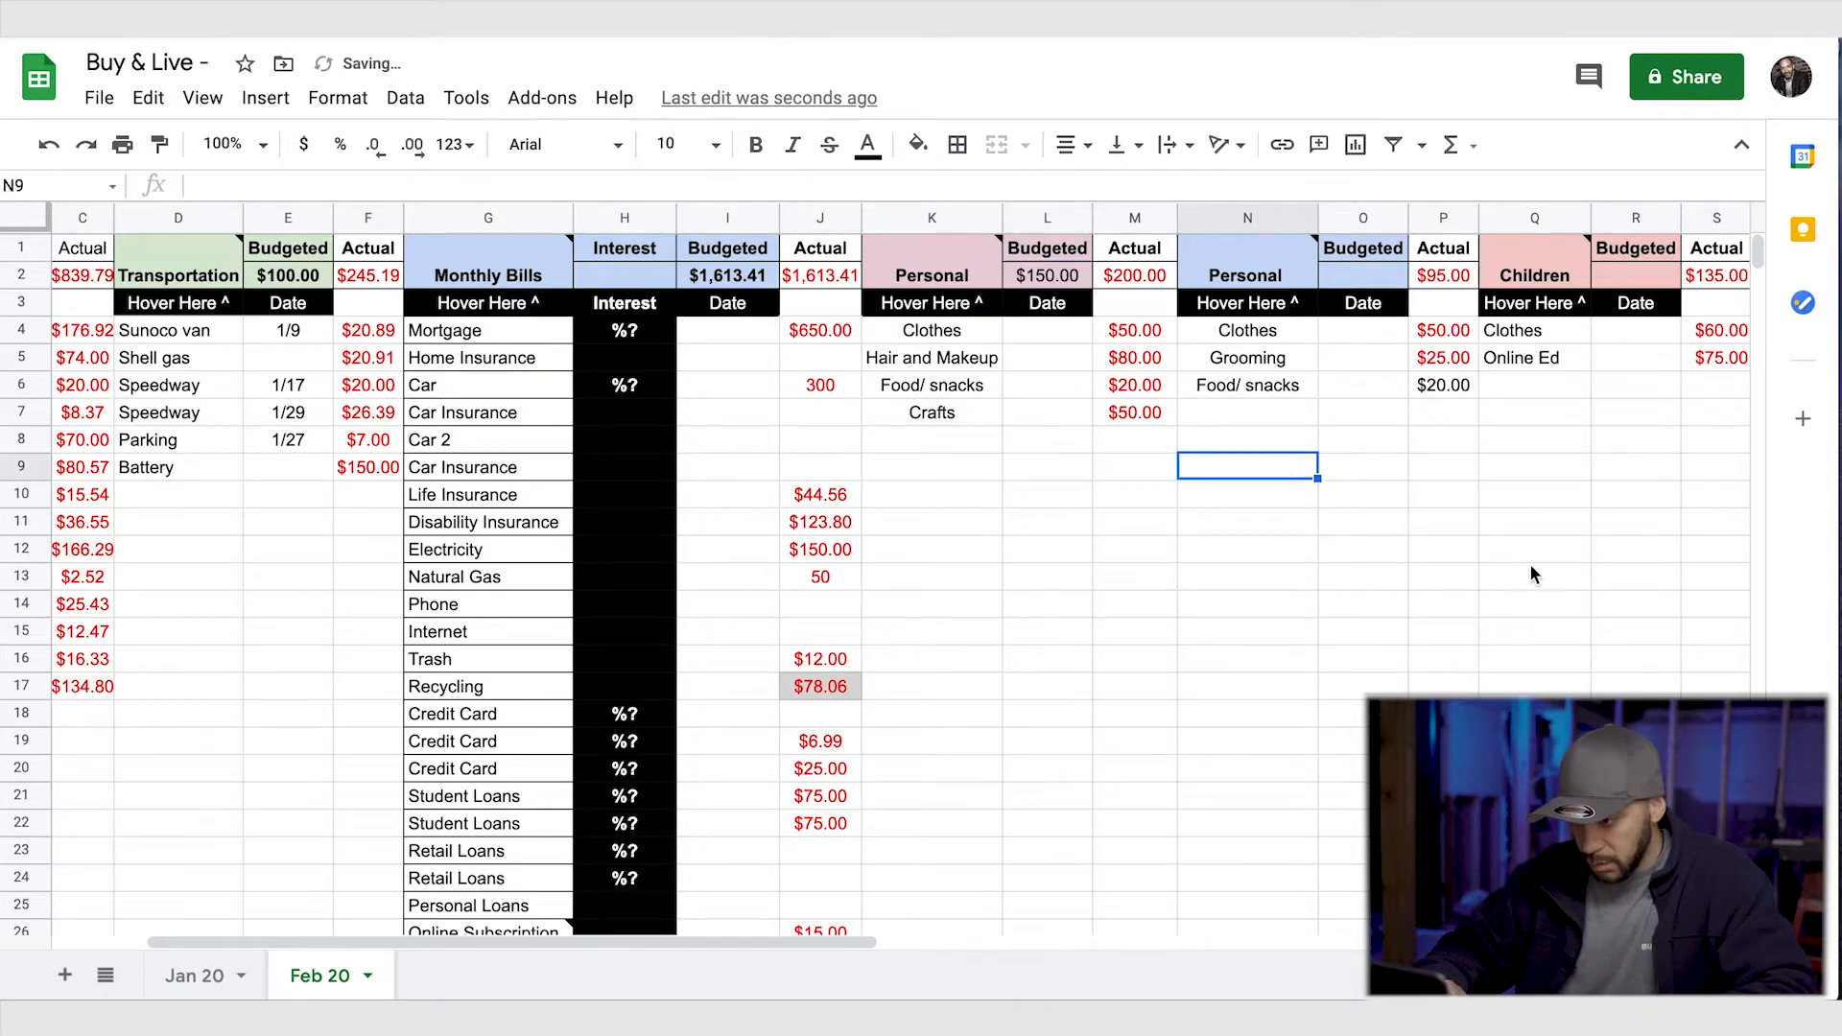
- Set the budget of the second Personal category in O2 to 100
left_click(1374, 278)
type("100")
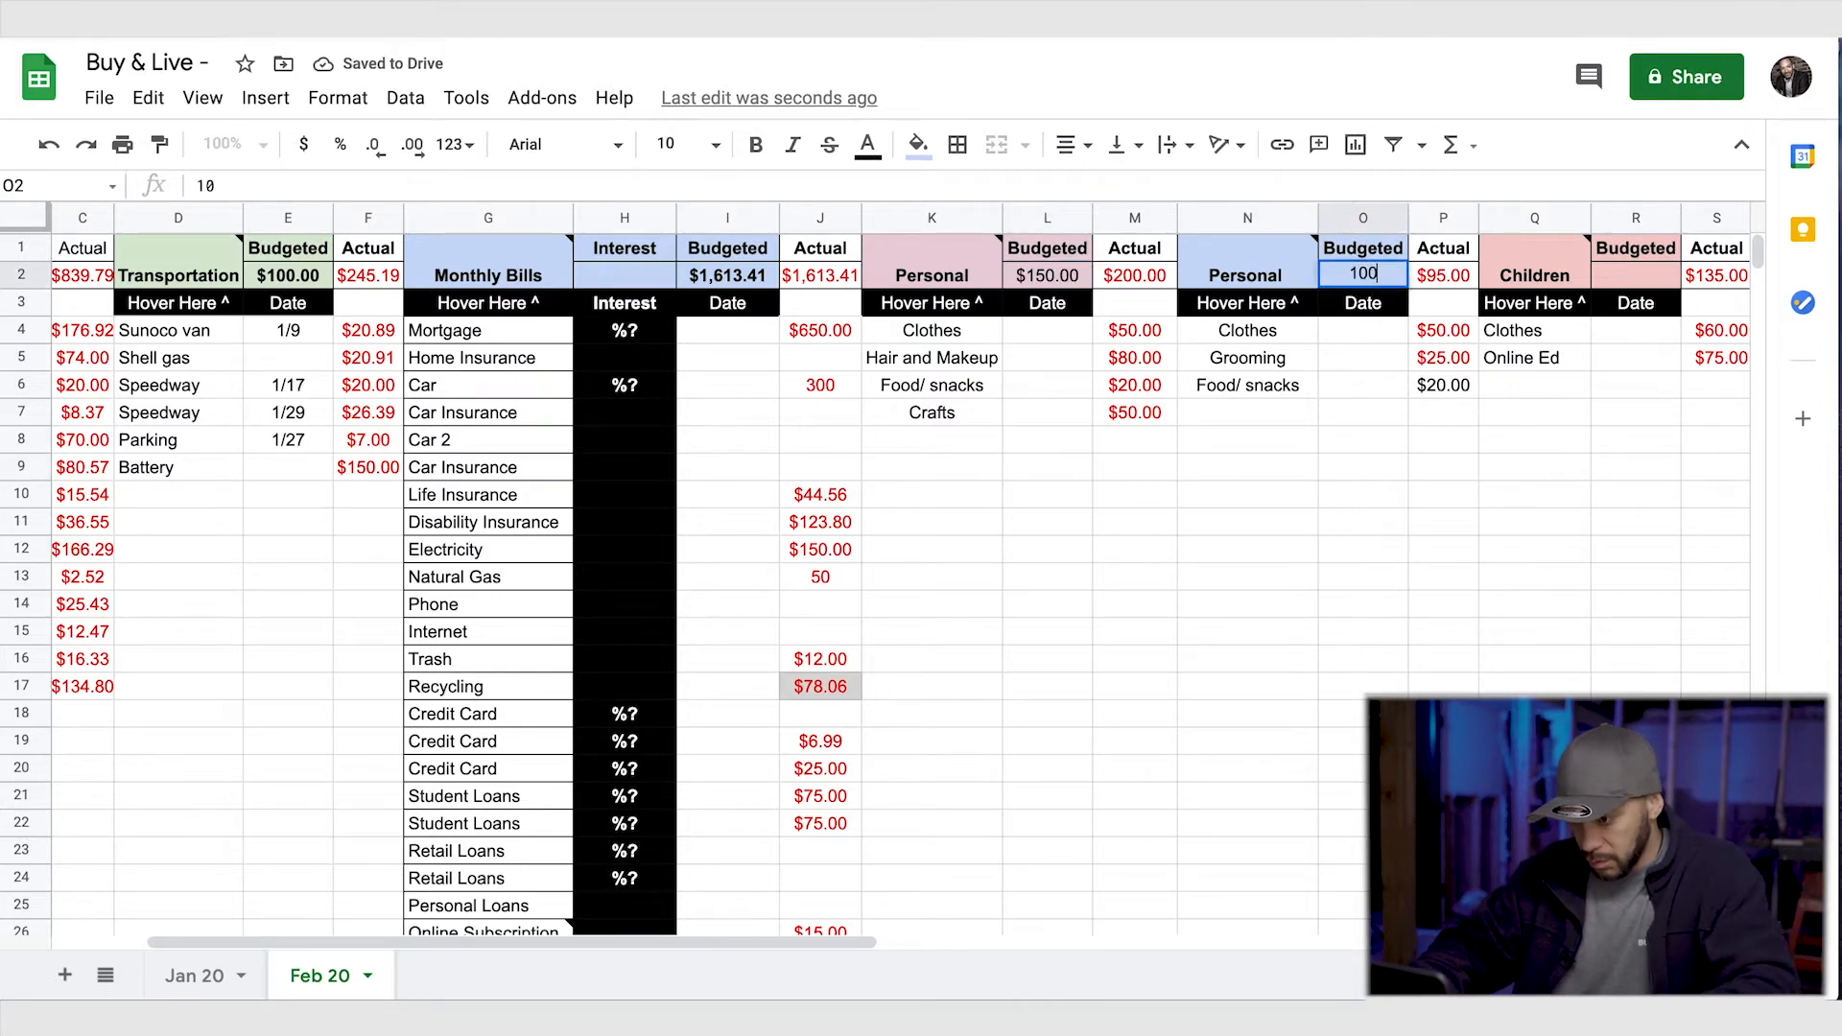
left_click(1417, 465)
- Set the Children budget in R2 to 100
scroll(1391, 463, "right", 4)
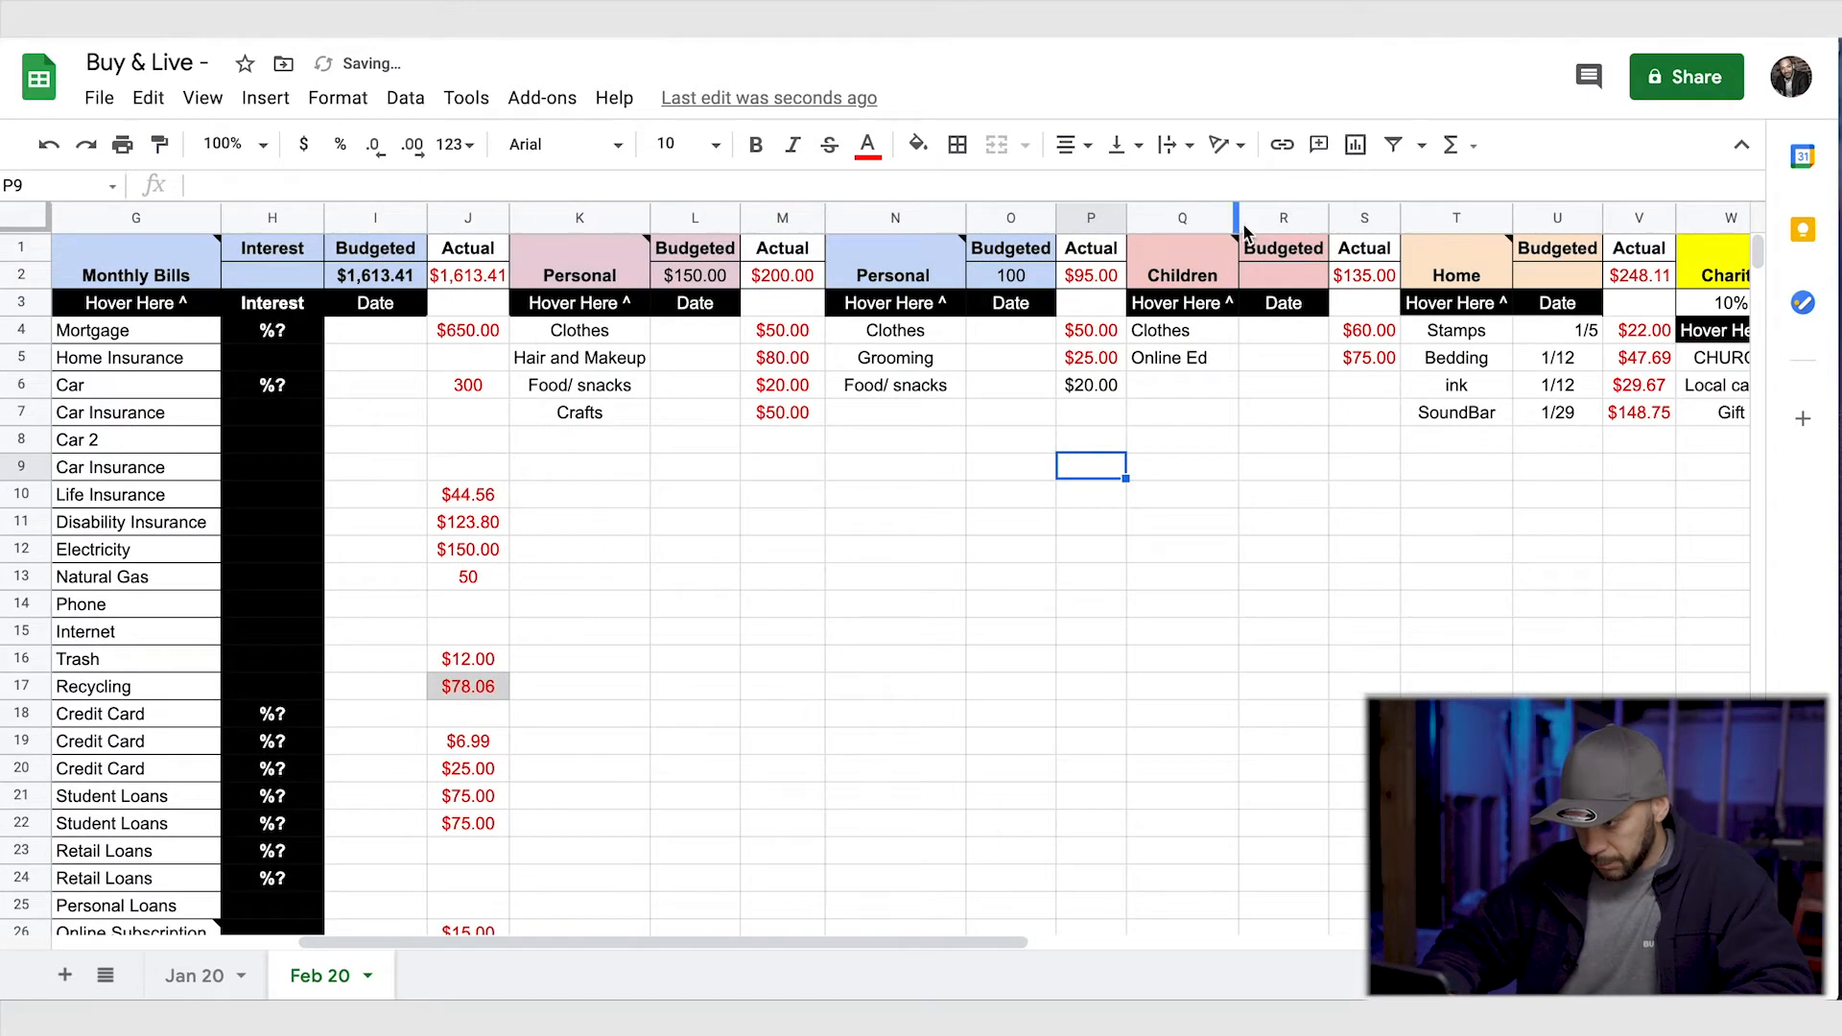
left_click(1265, 276)
type("100")
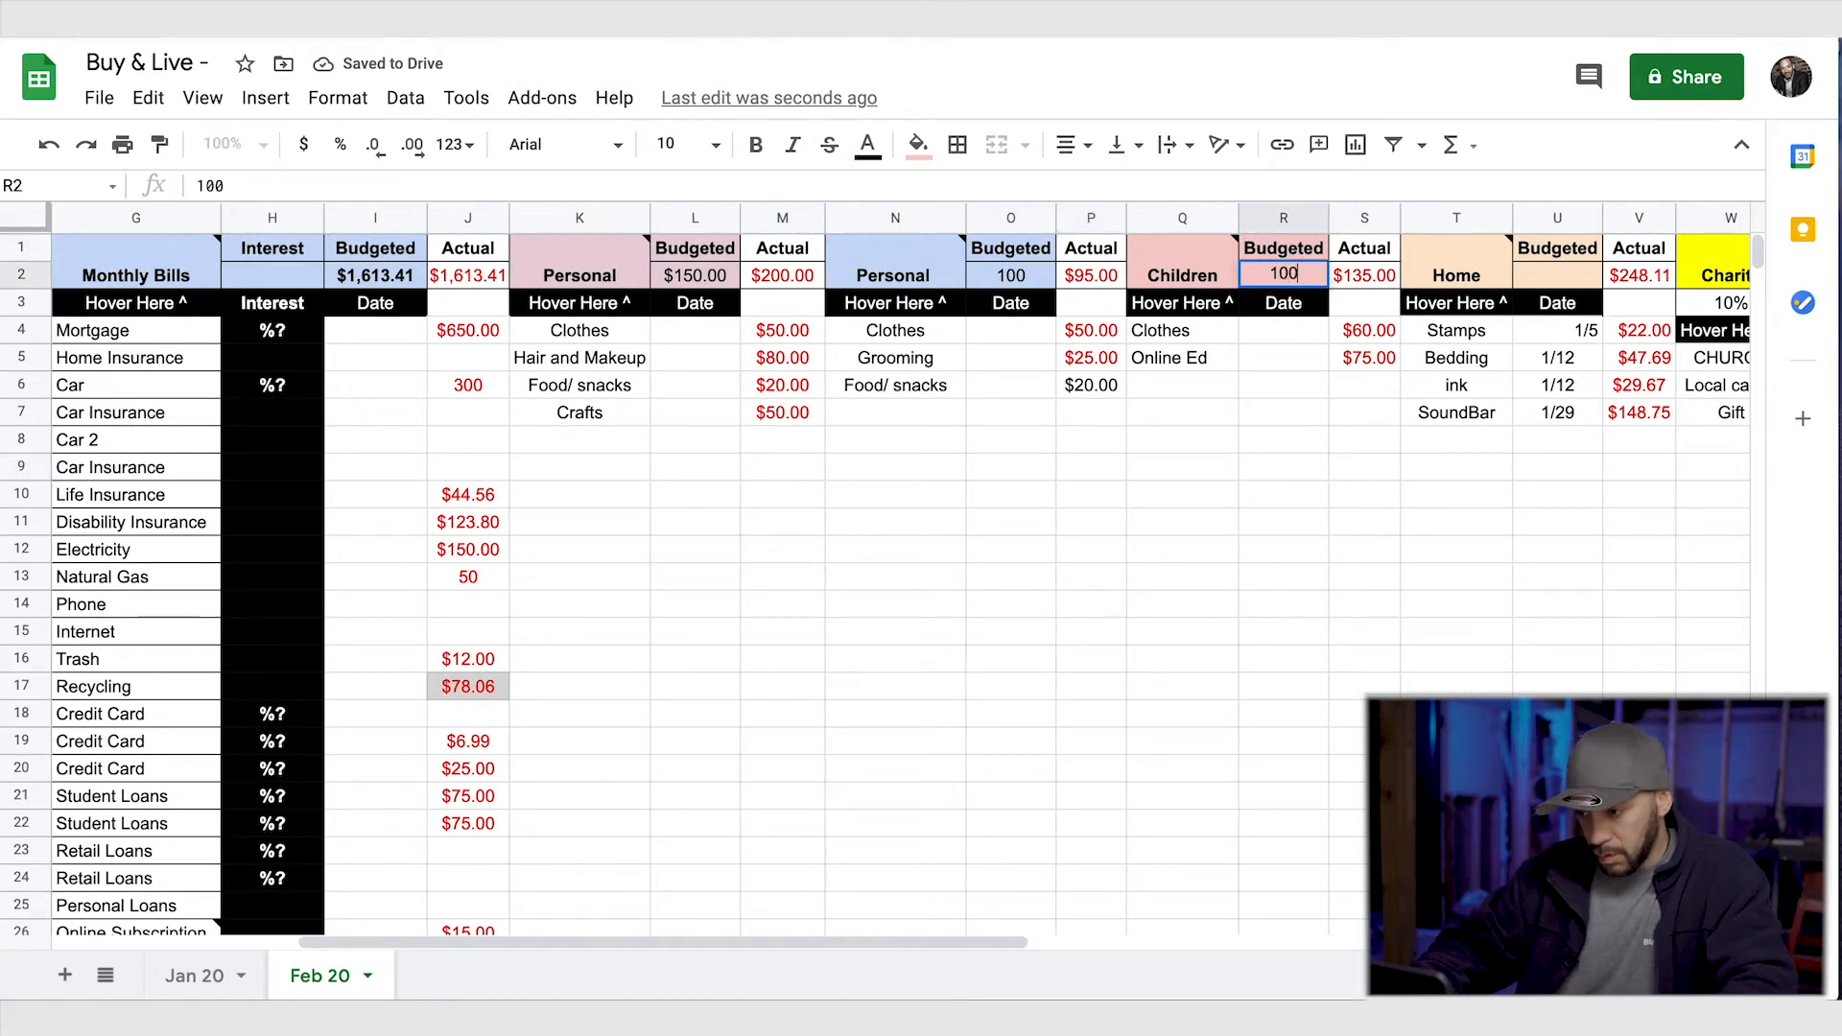
left_click(1363, 577)
- Set the Home budget in U2 to 100
scroll(1309, 558, "right", 5)
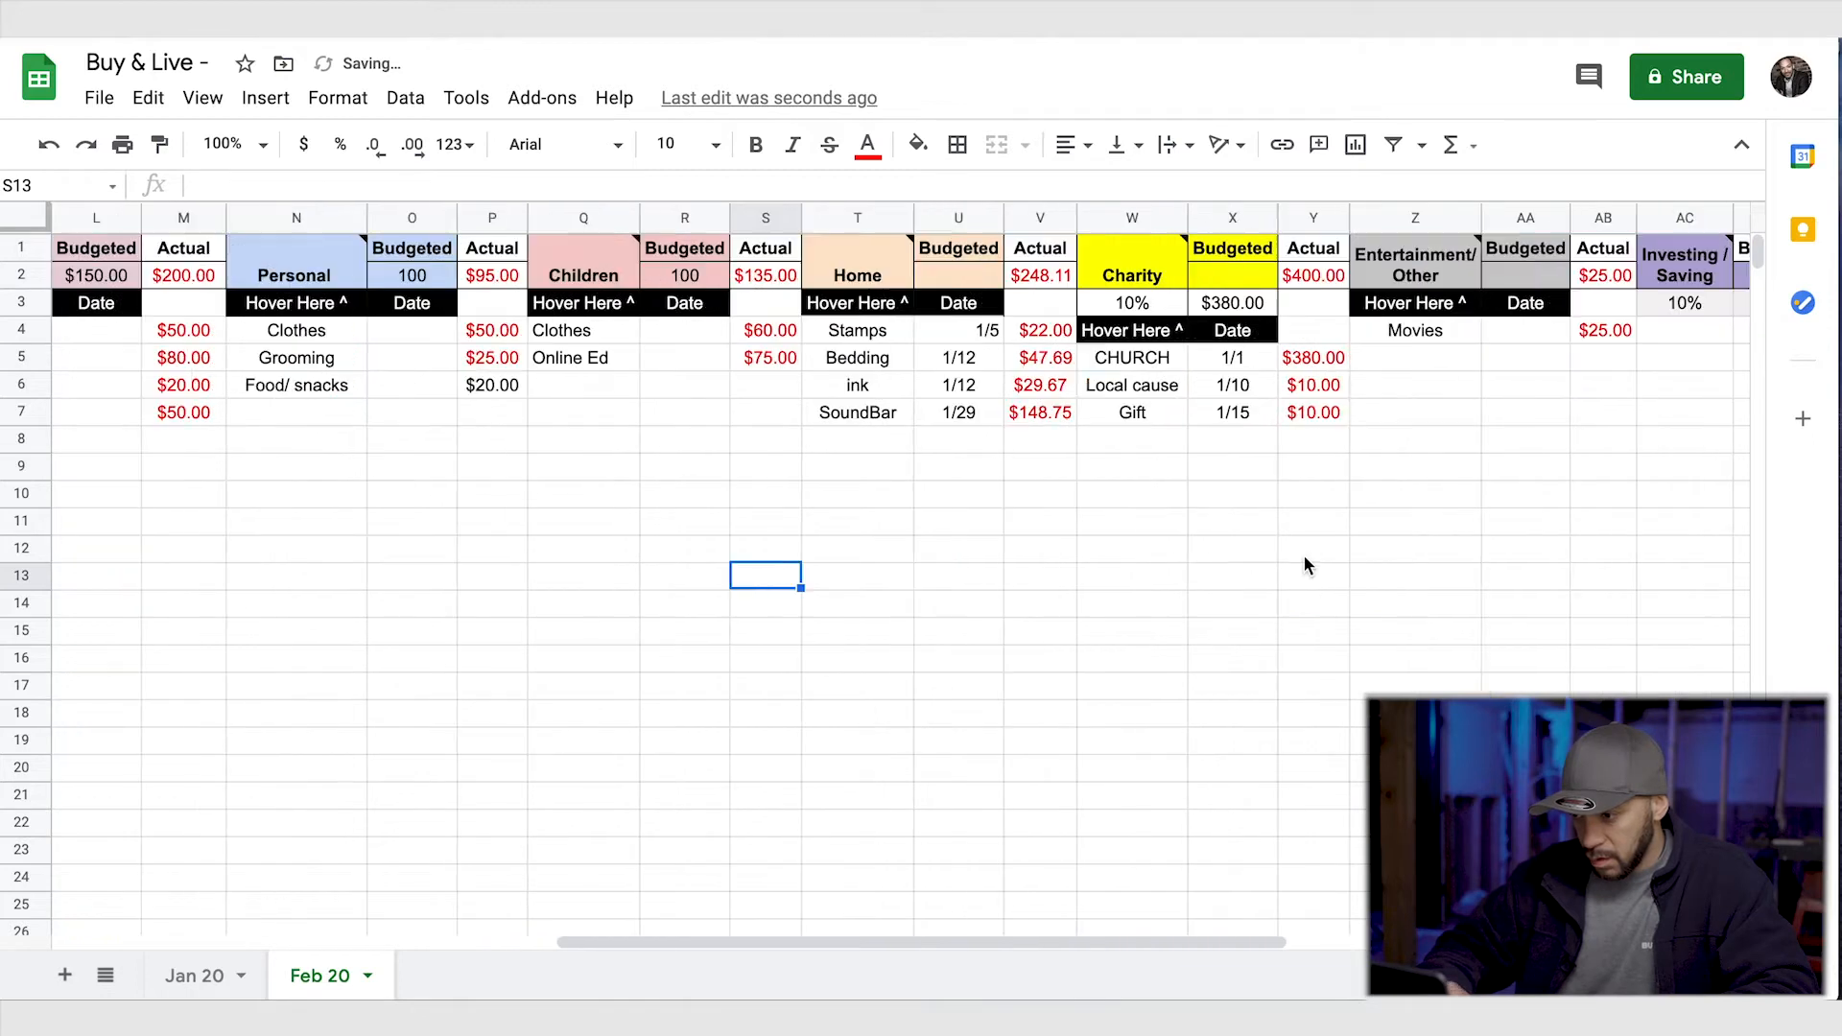
left_click(954, 248)
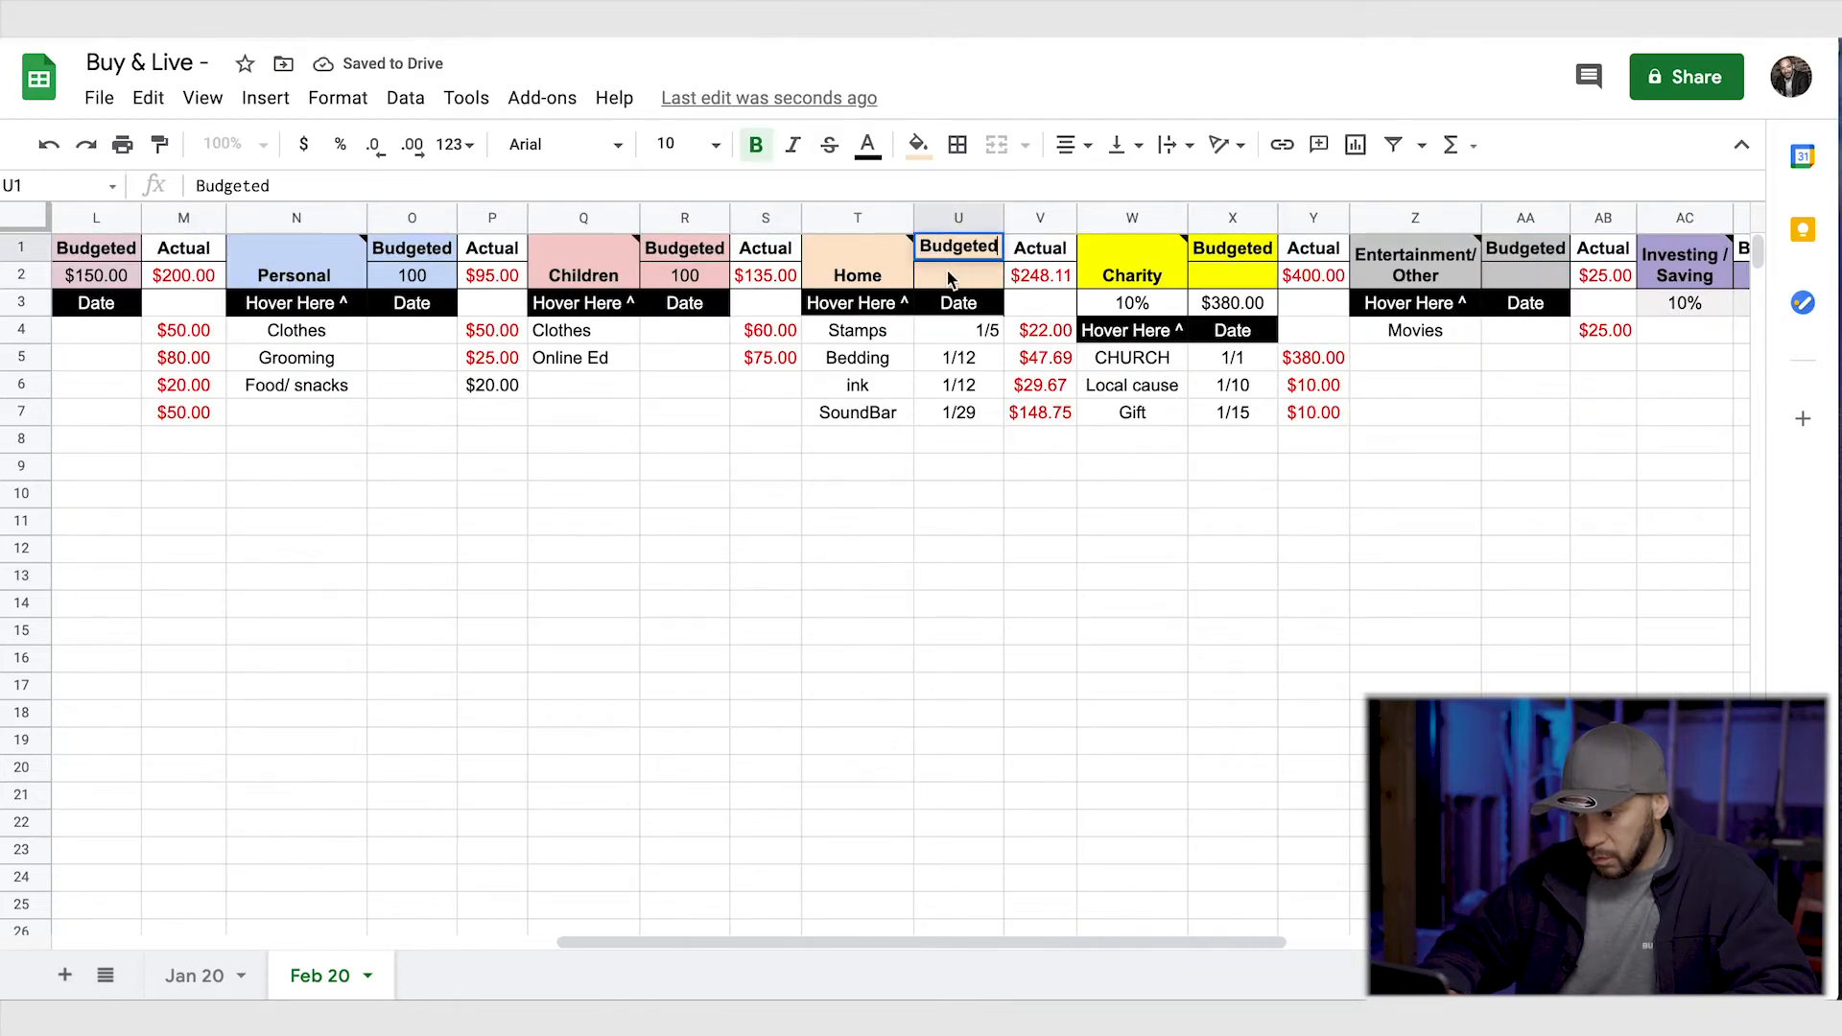
left_click(947, 275)
type("1")
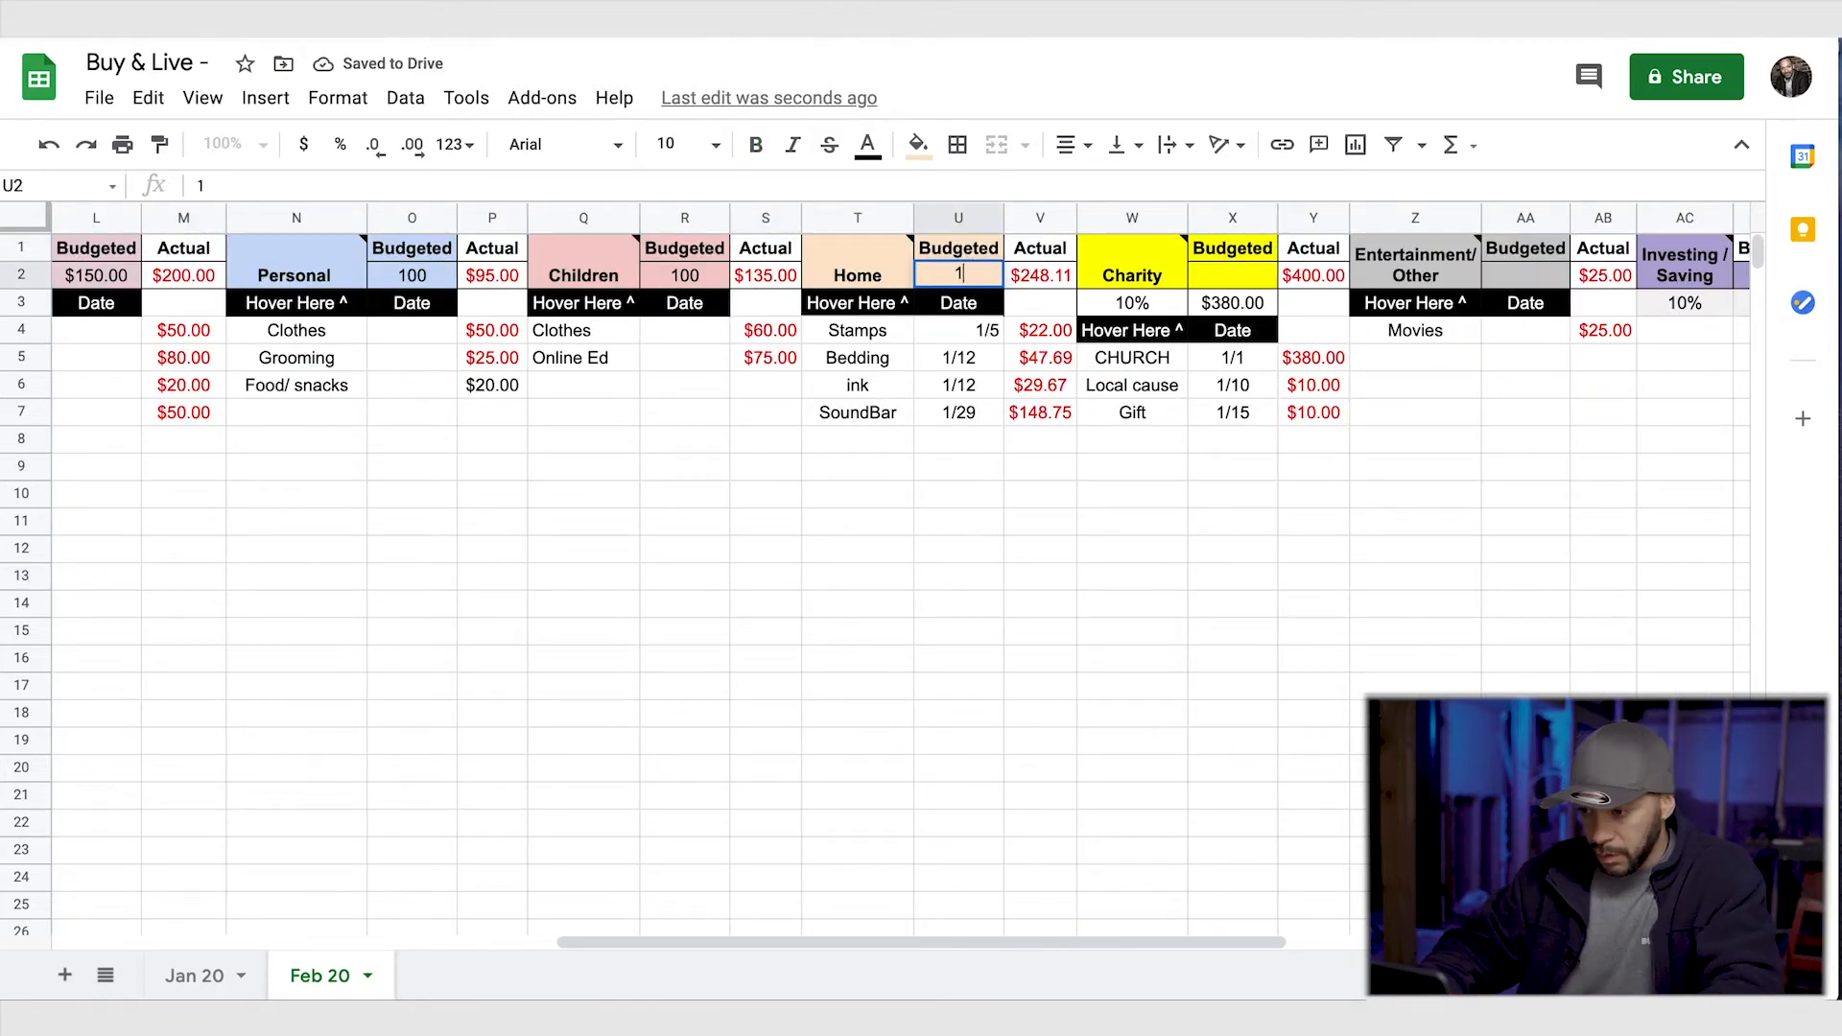
type("00")
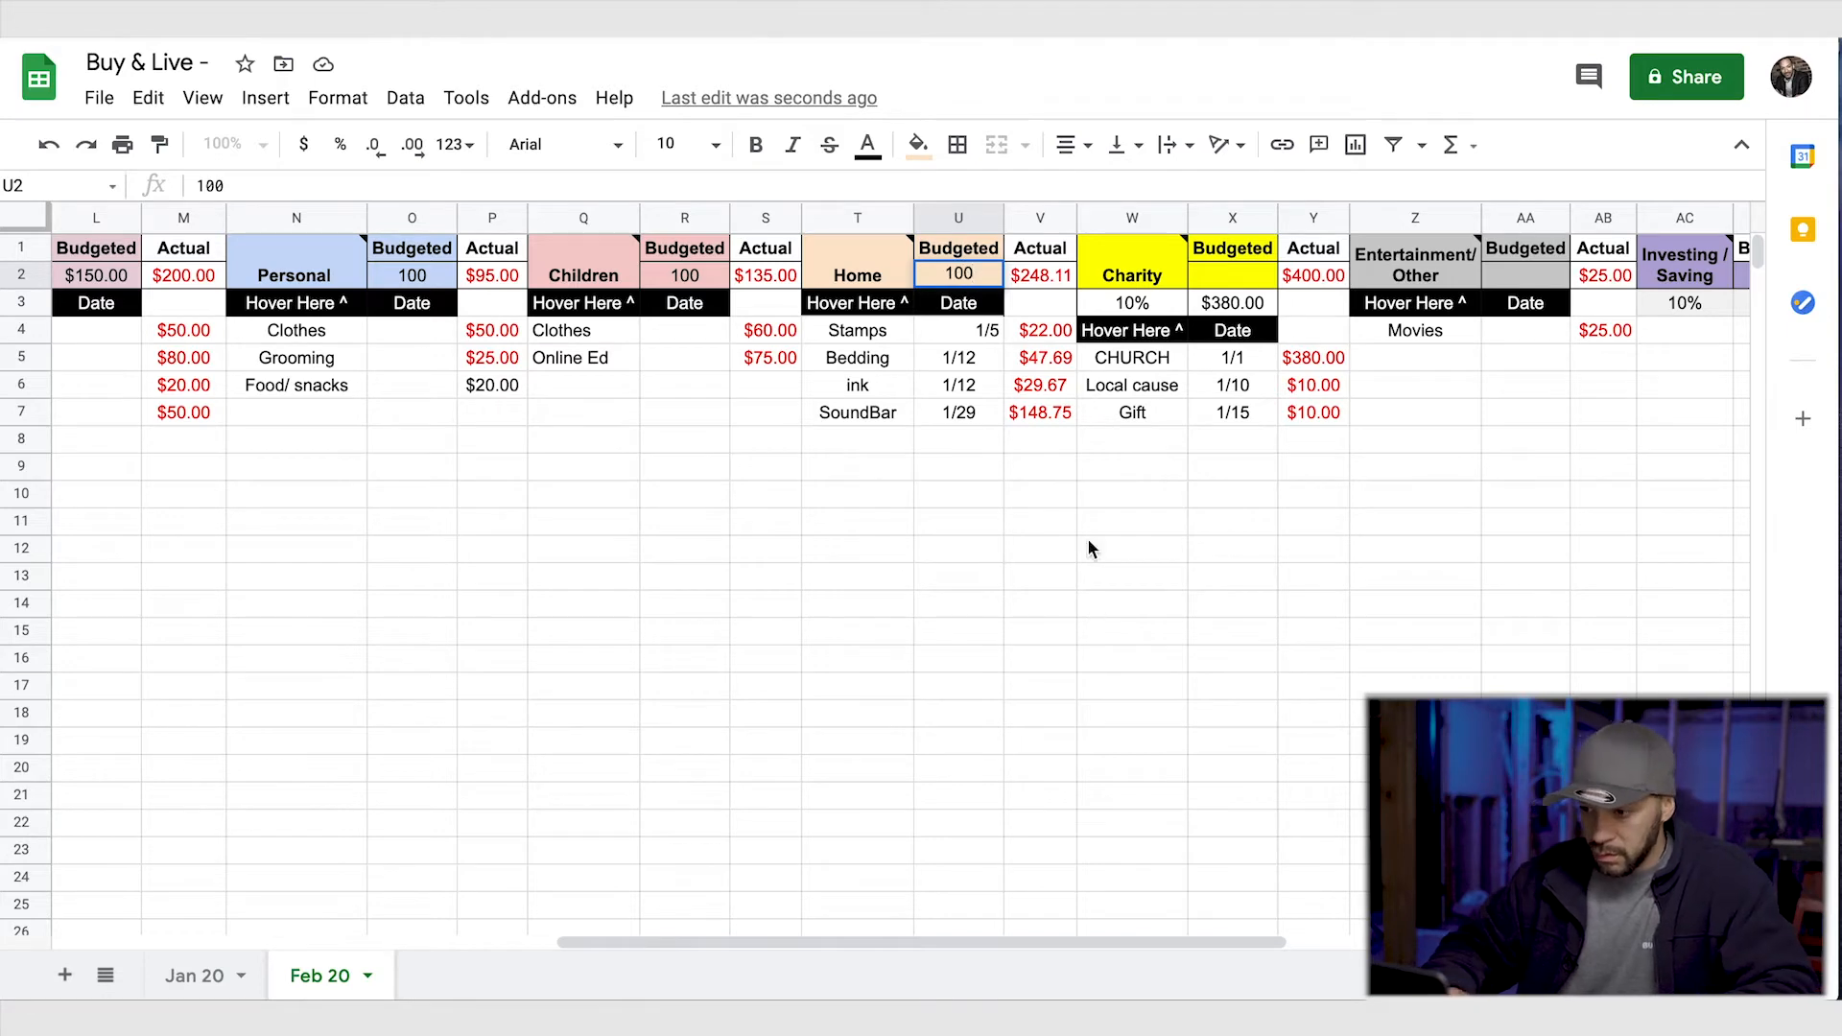
left_click(1088, 414)
- Set the Charity budget in X2 to 400
left_click(1242, 275)
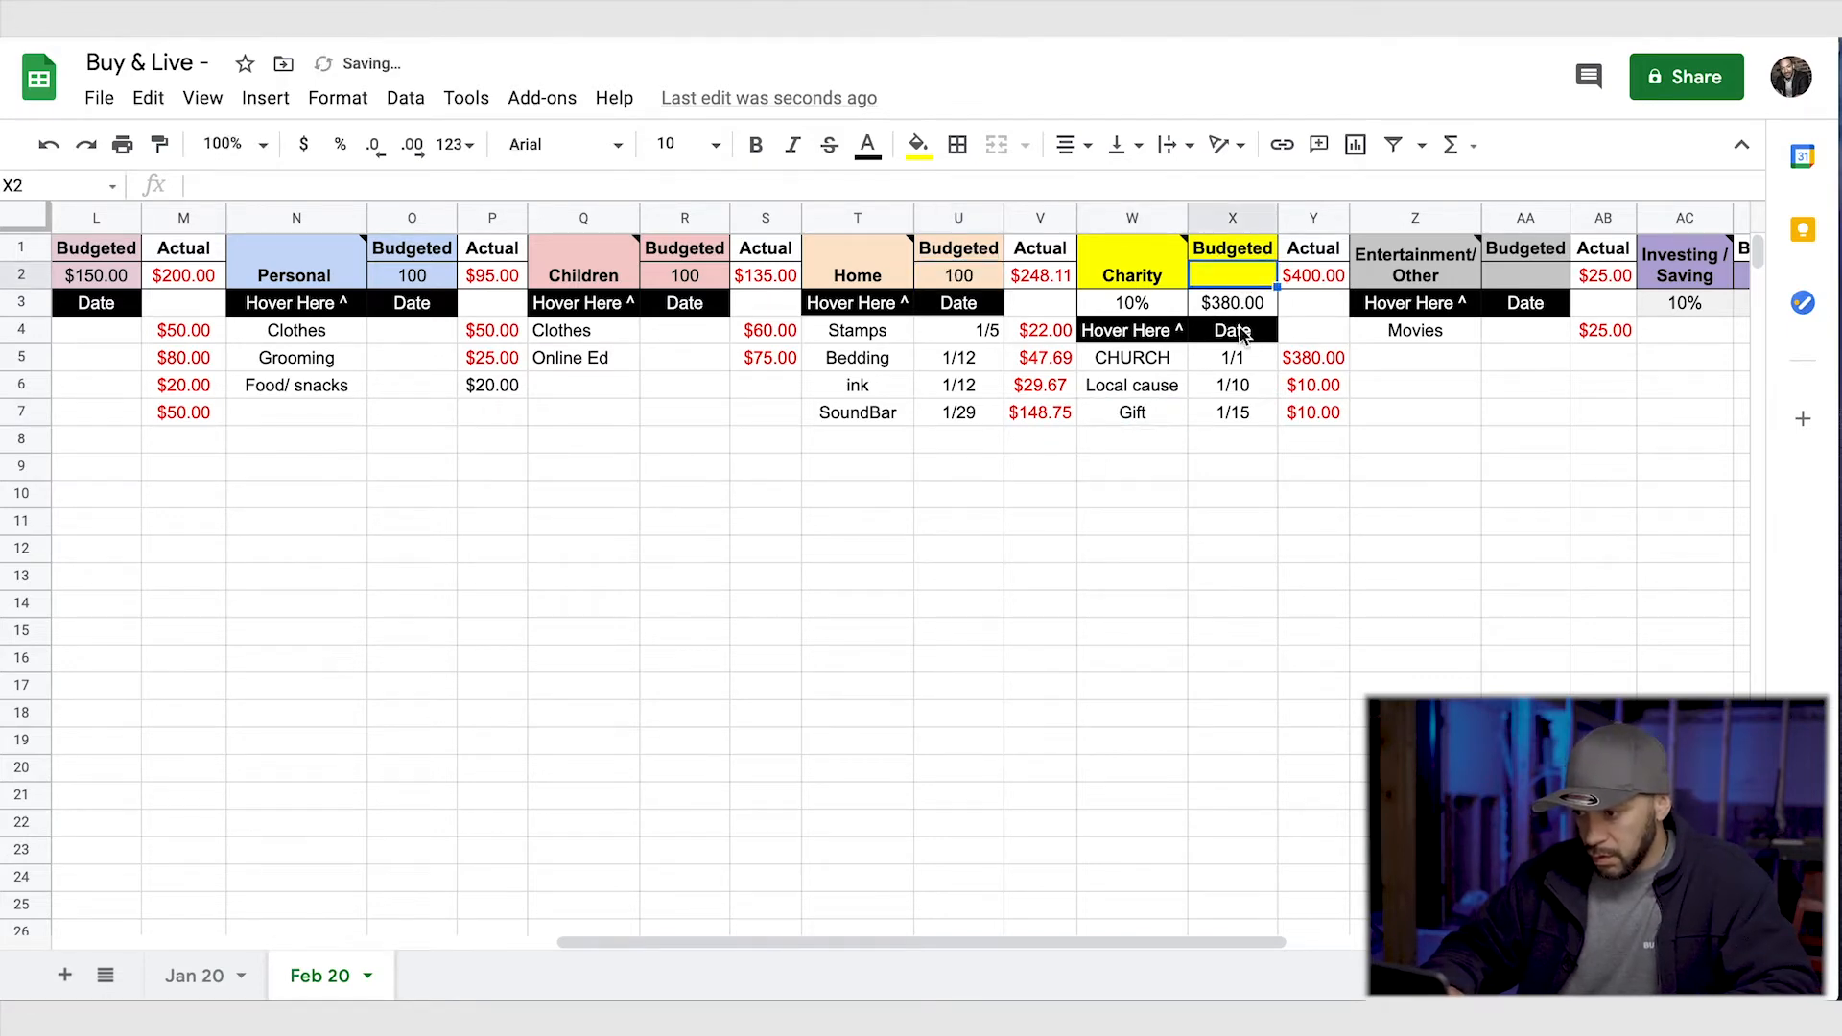
scroll(1217, 566, "right", 1)
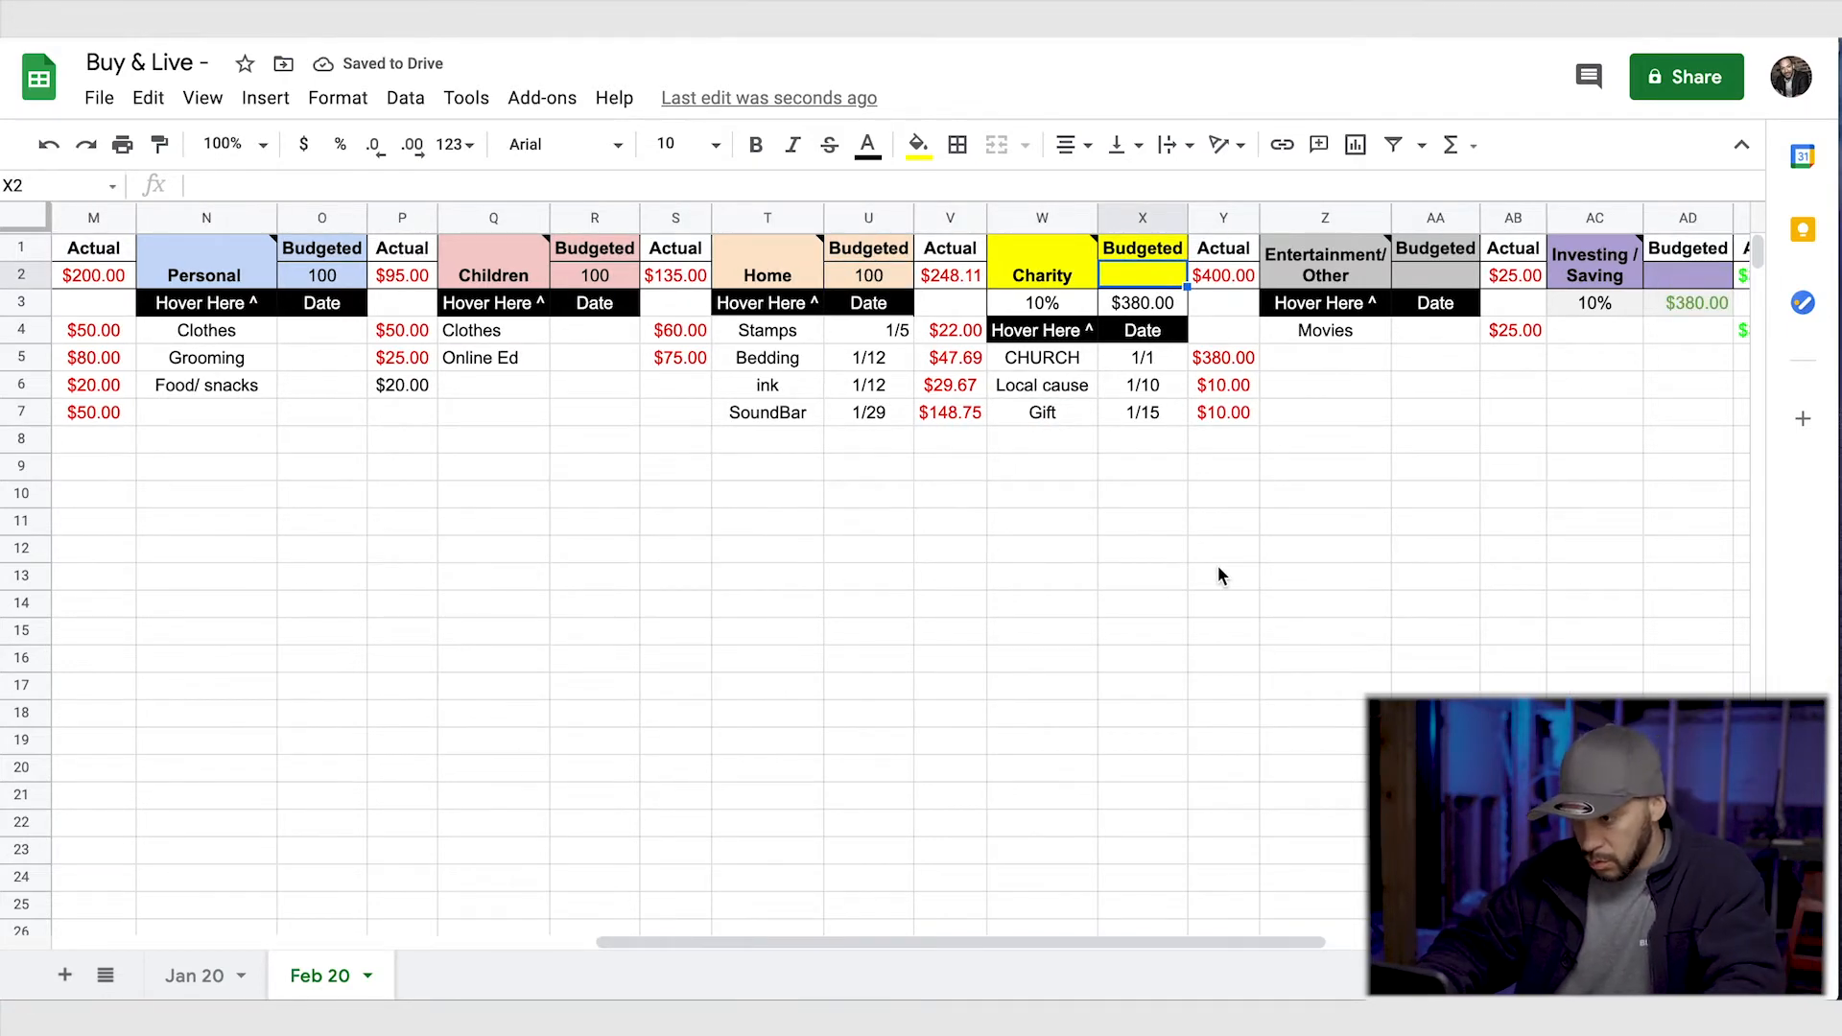
type("400")
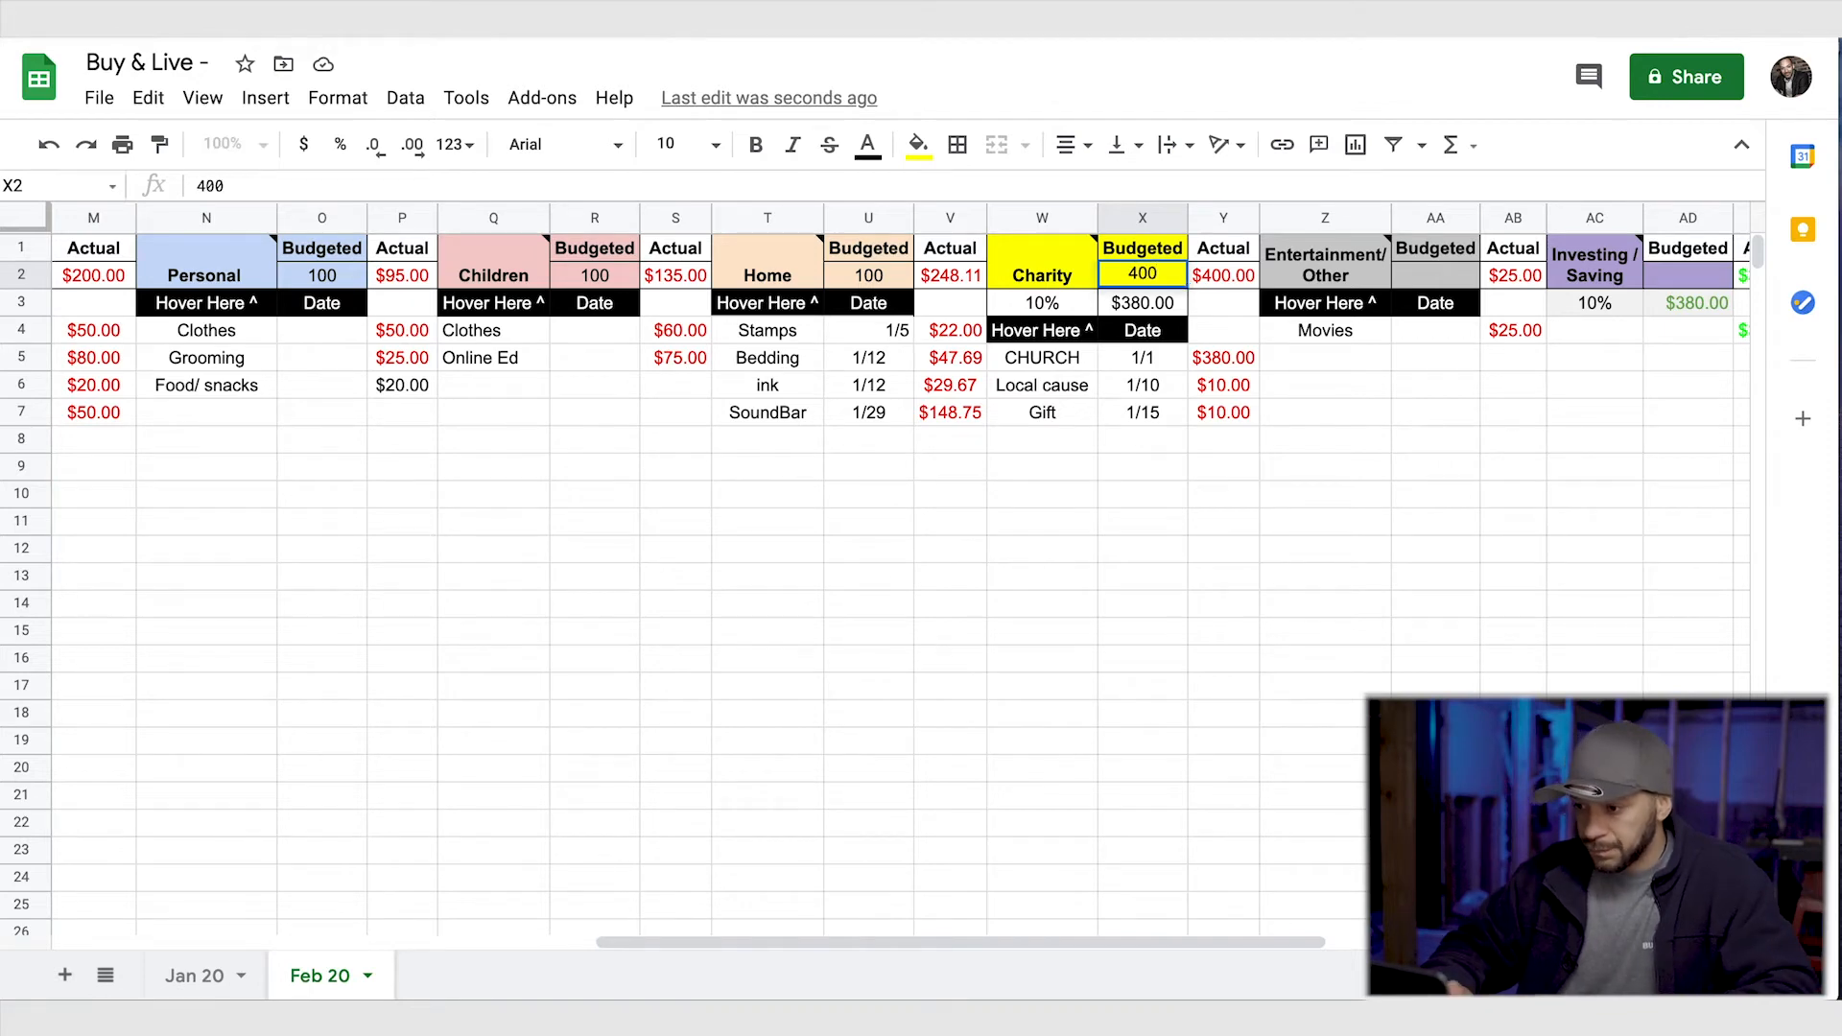
scroll(1298, 527, "right", 5)
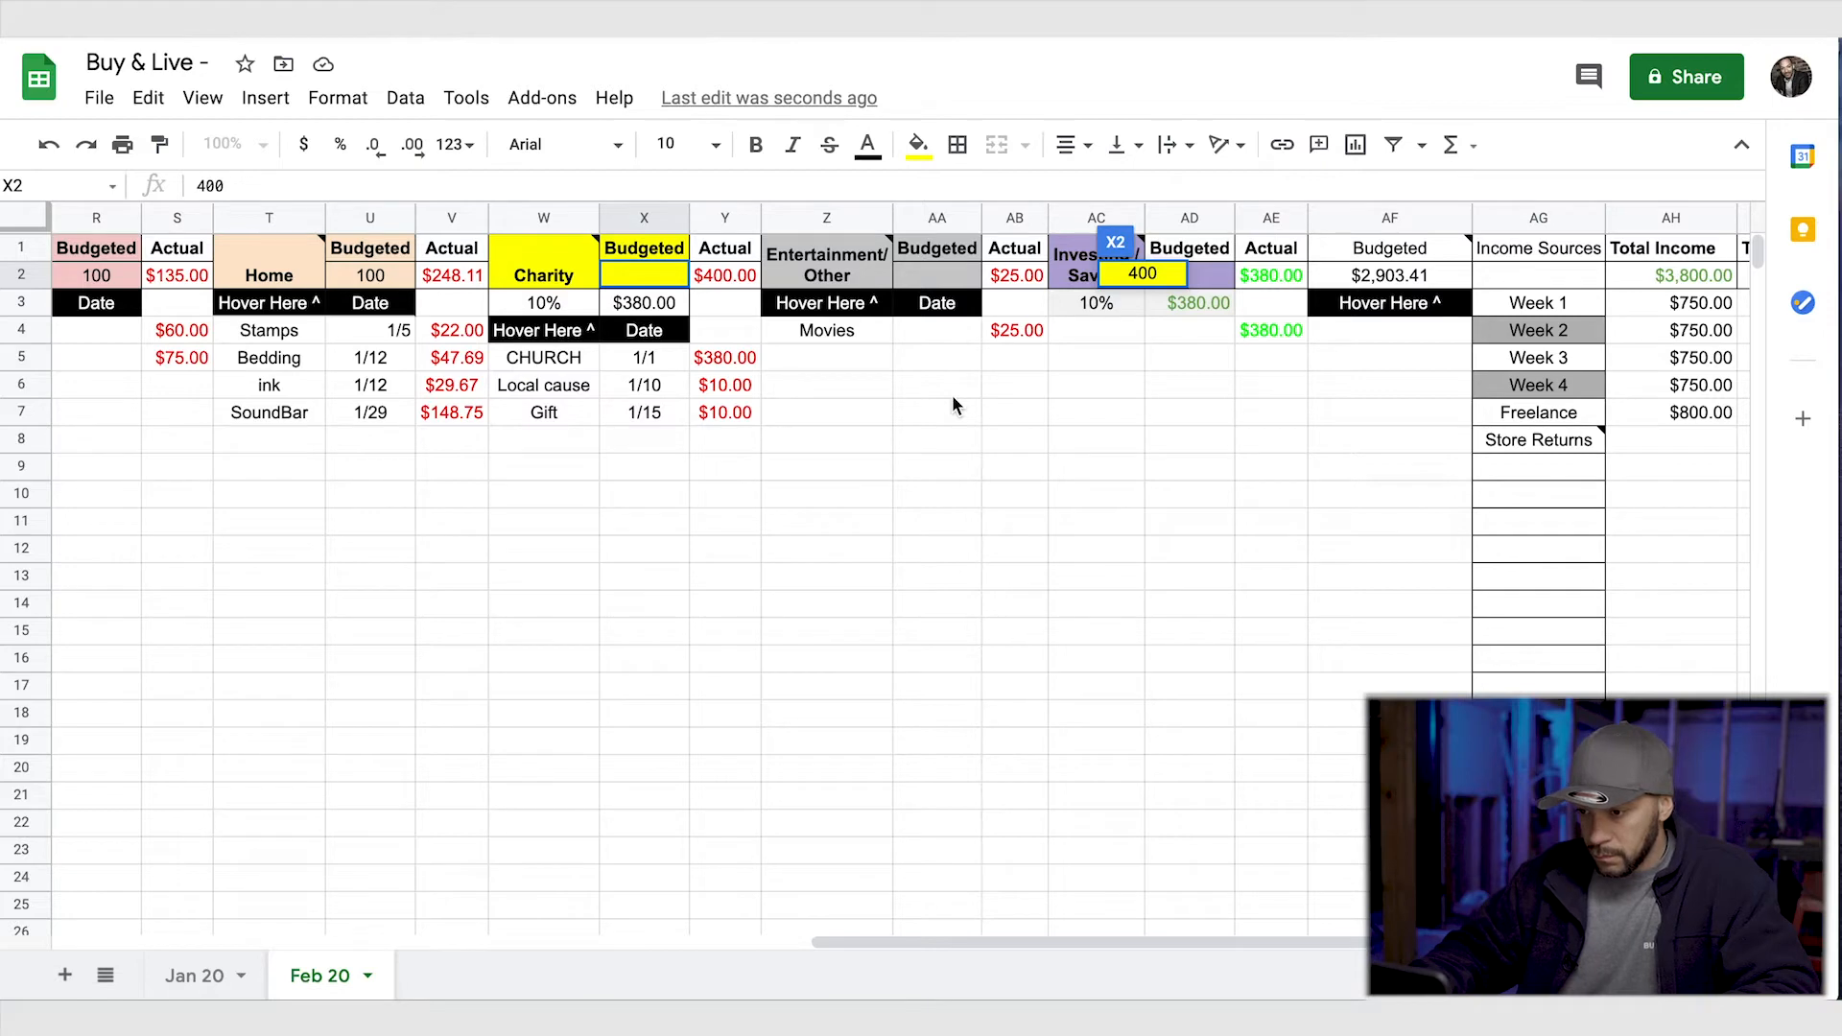
left_click(643, 273)
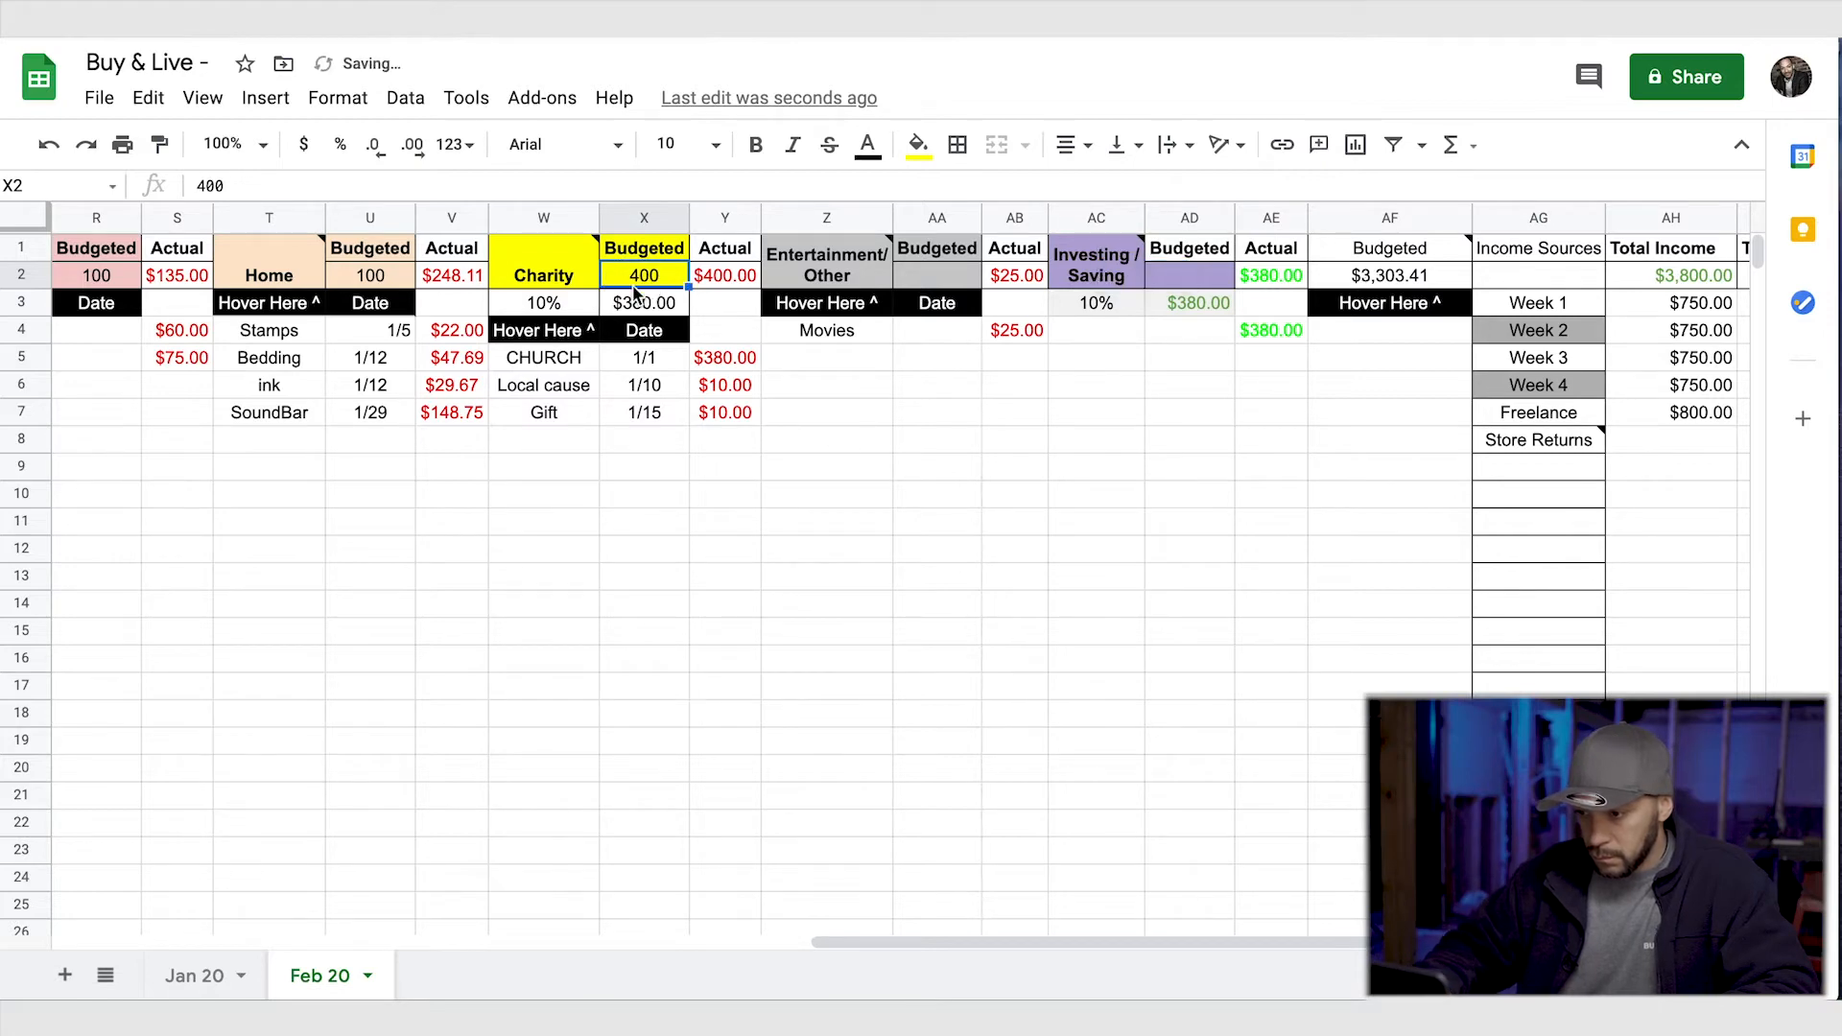
- Set the Entertainment/Other budget in AA2 to 30
double_click(945, 274)
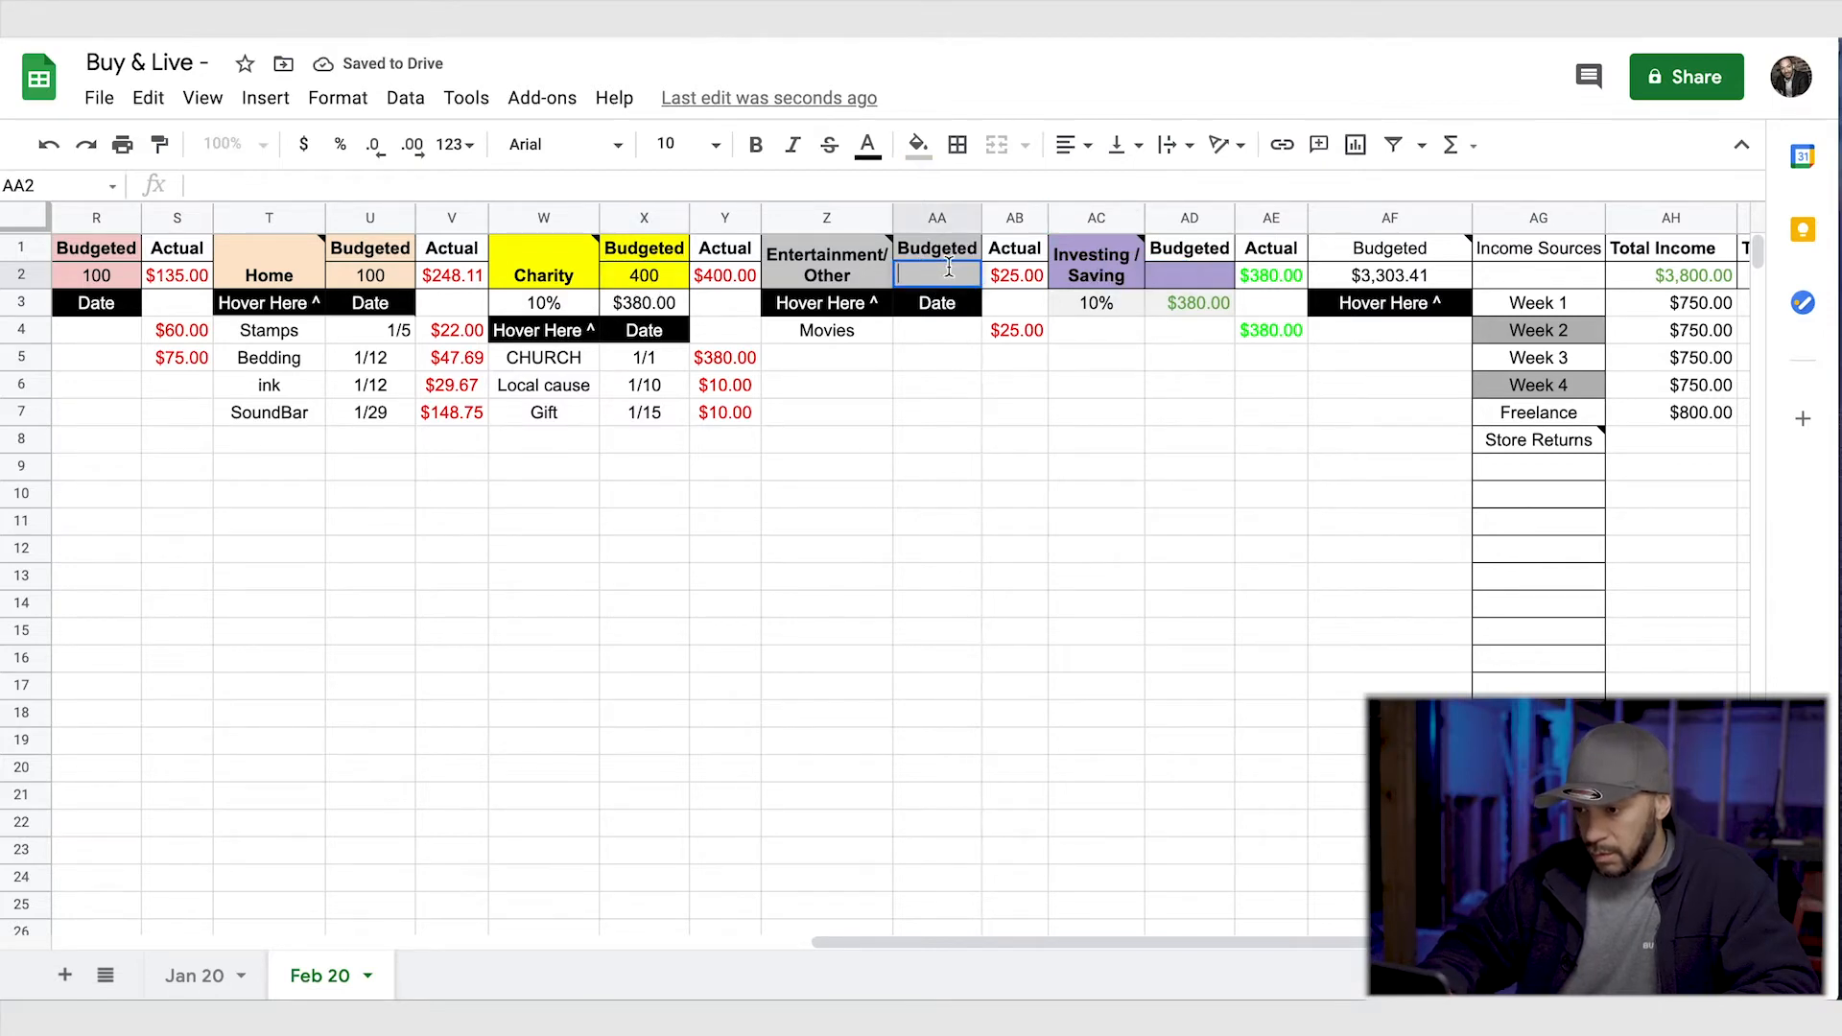
type("30")
left_click(1014, 439)
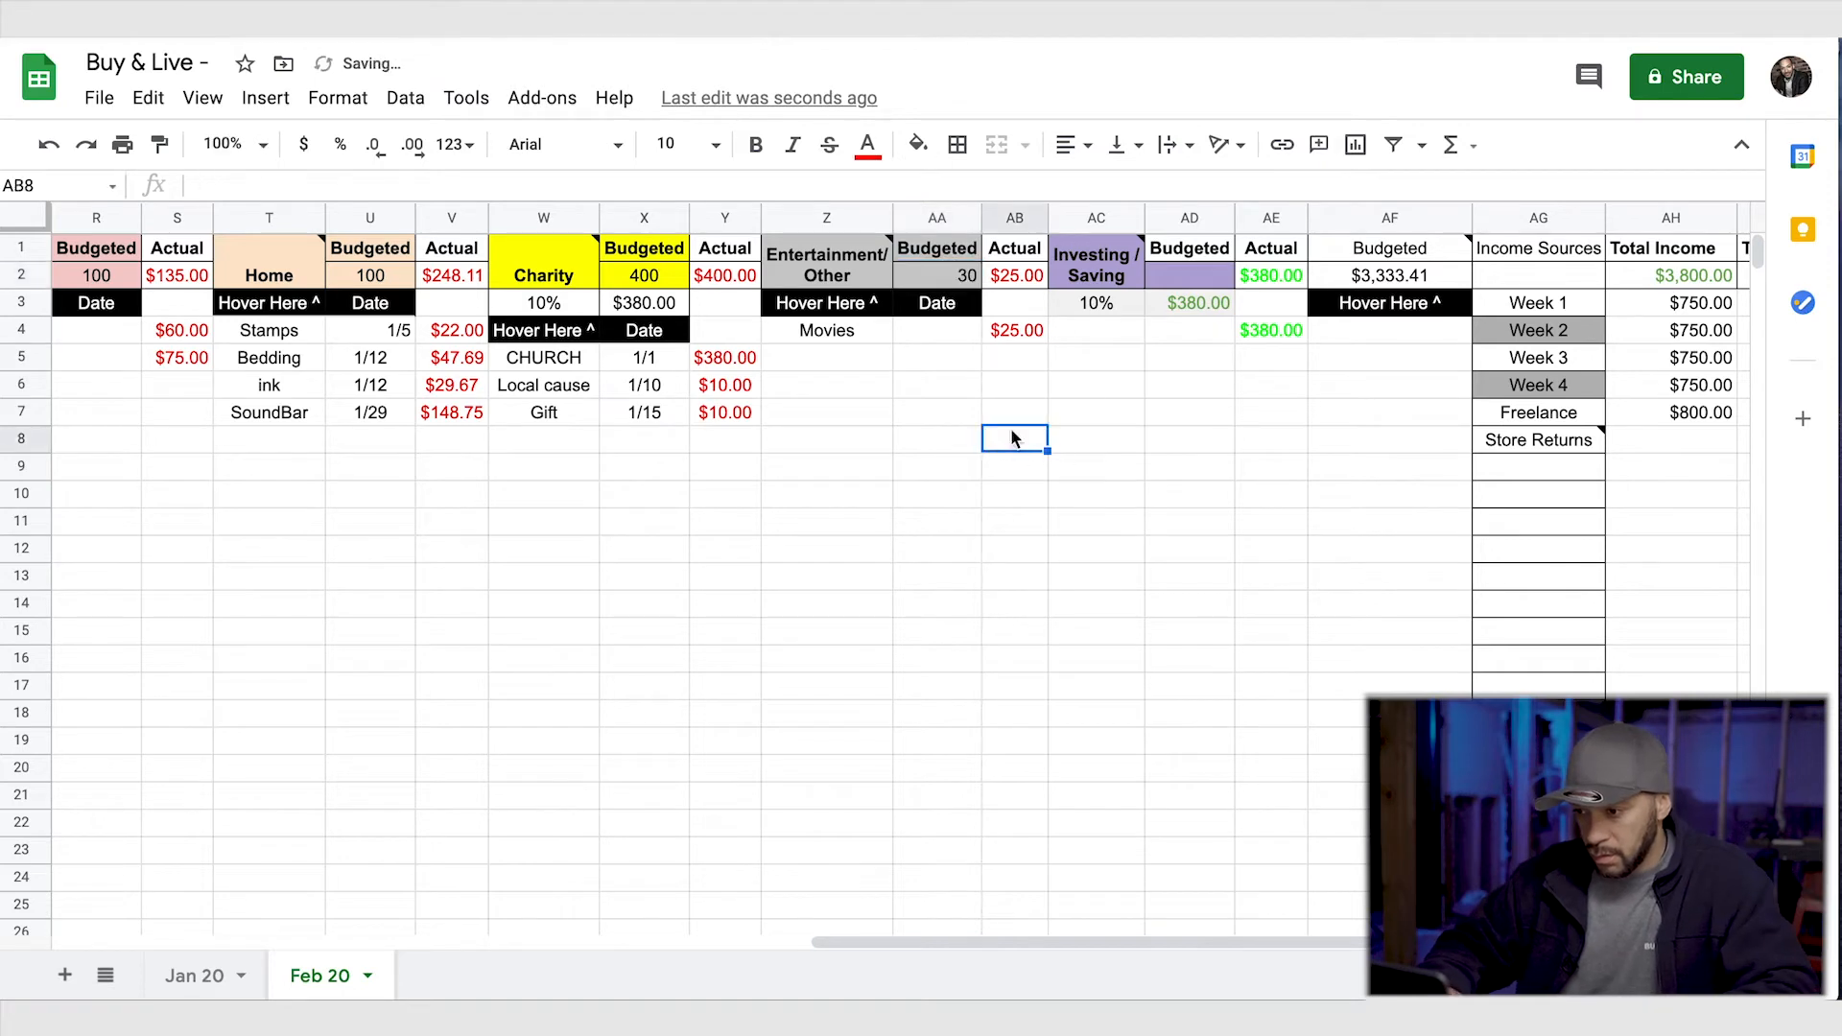
- Set the Investing/Saving budget in AD2 to 380
double_click(1170, 275)
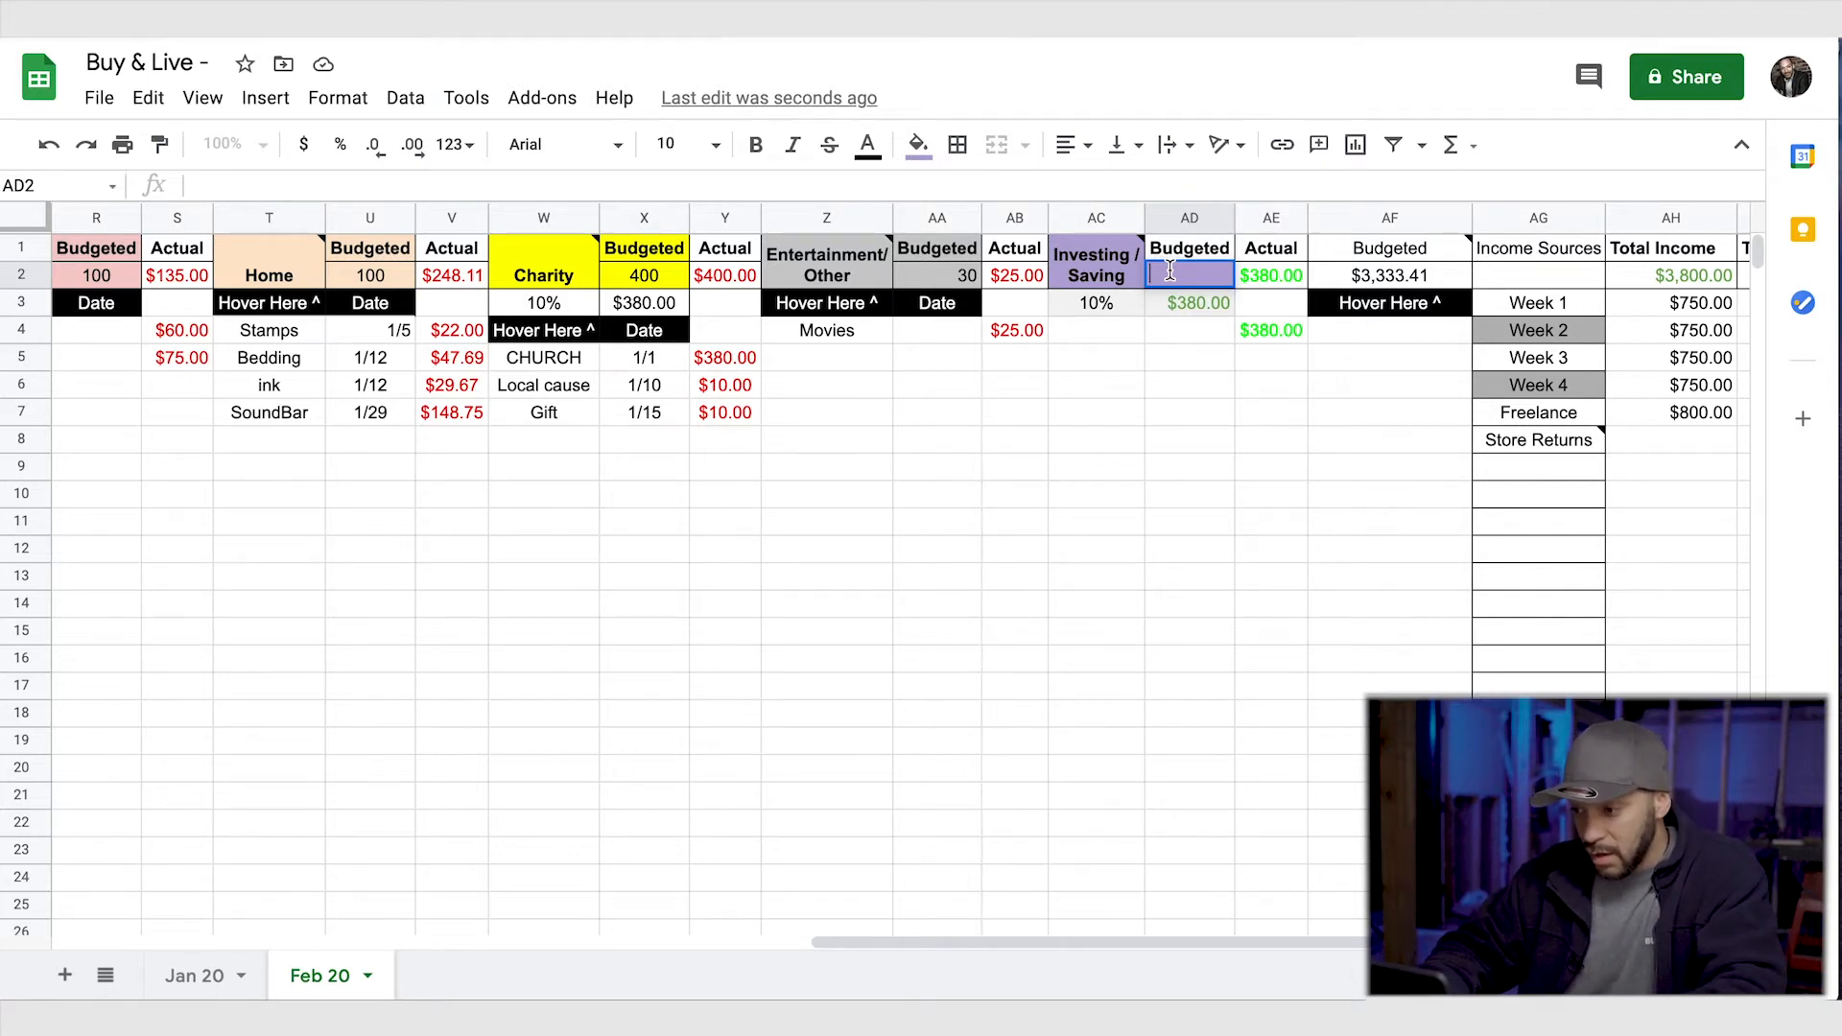
type("380")
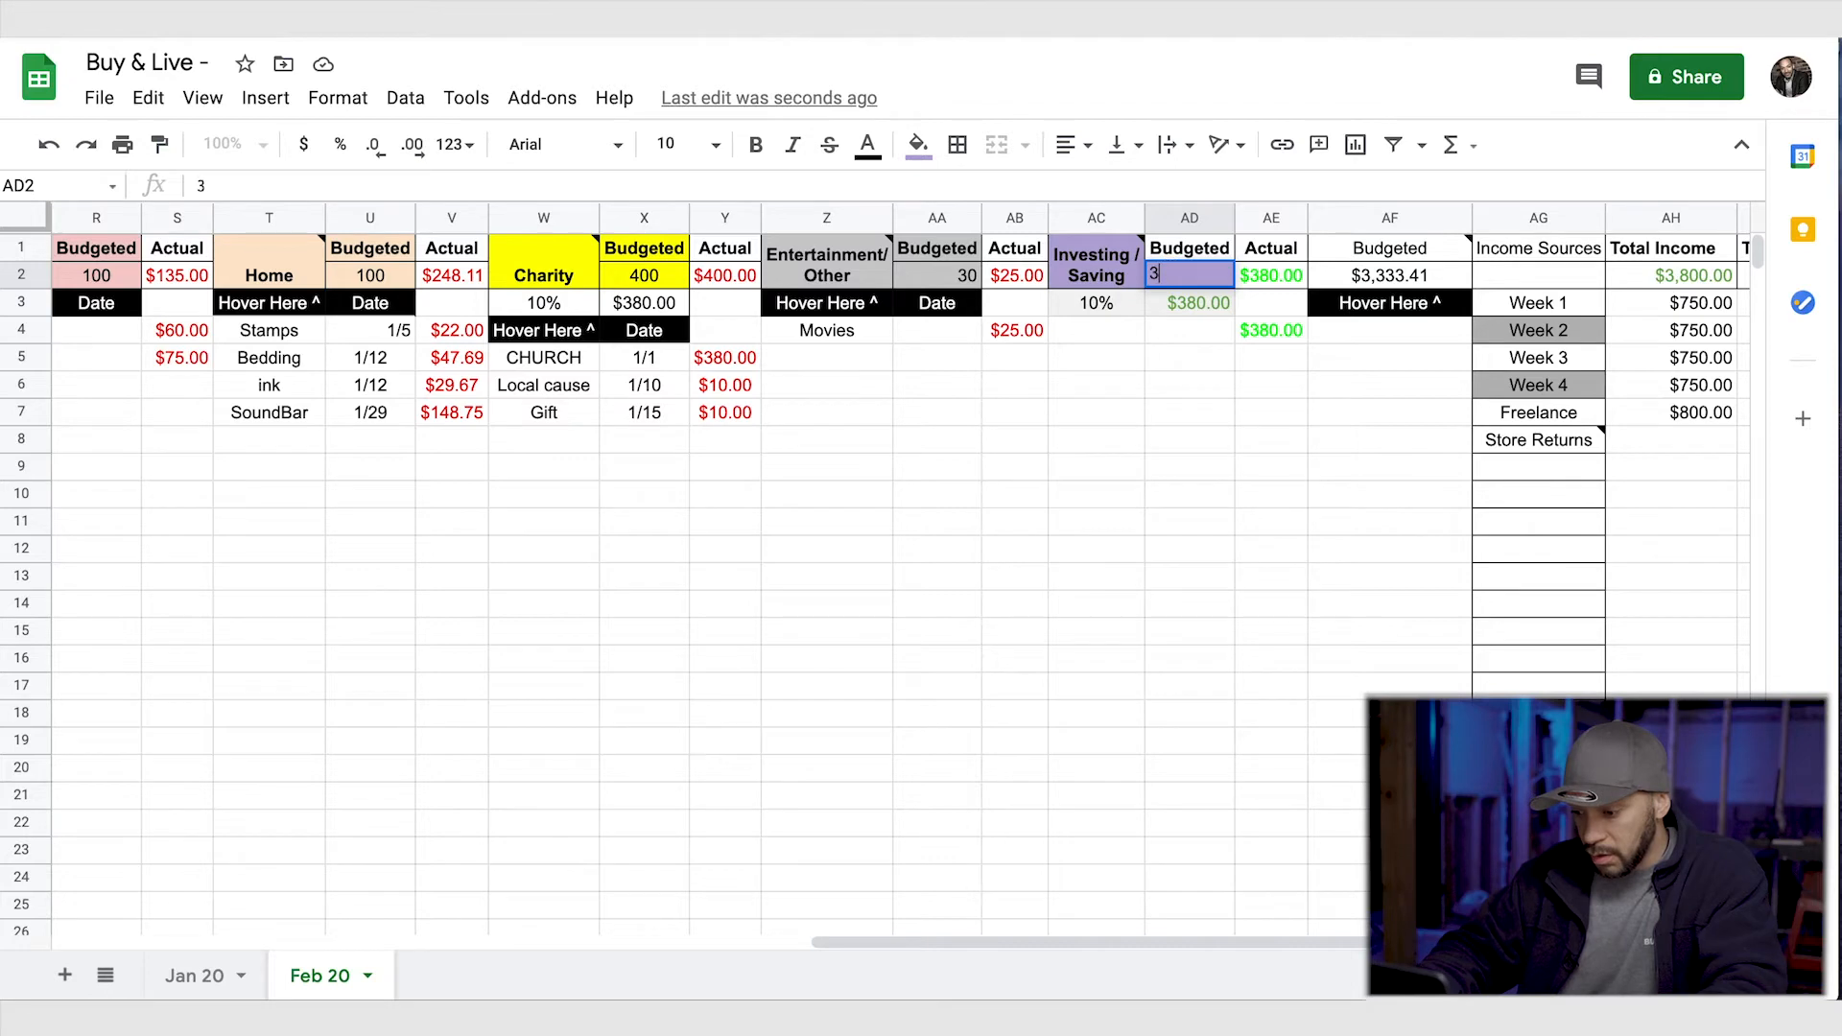
key("Return")
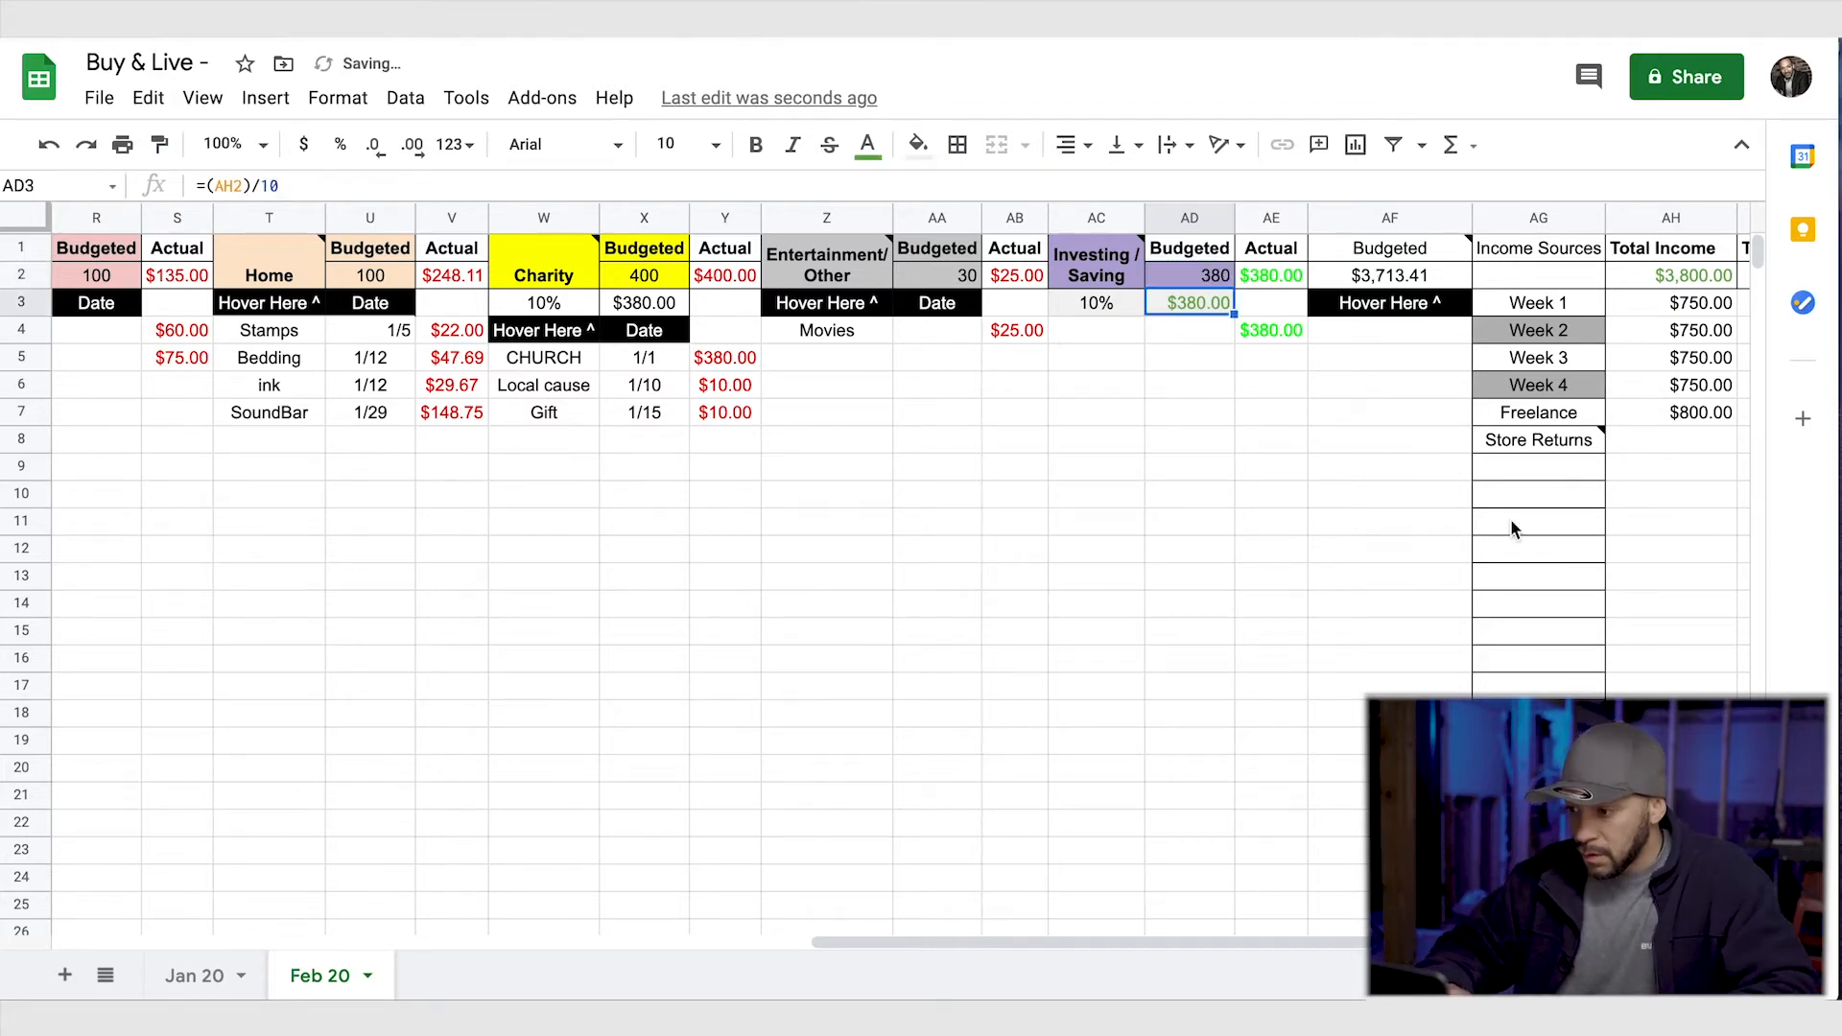
- Enter the formula =F9 in cell AF10 to reference the Battery expense amount
scroll(1546, 564, "right", 3)
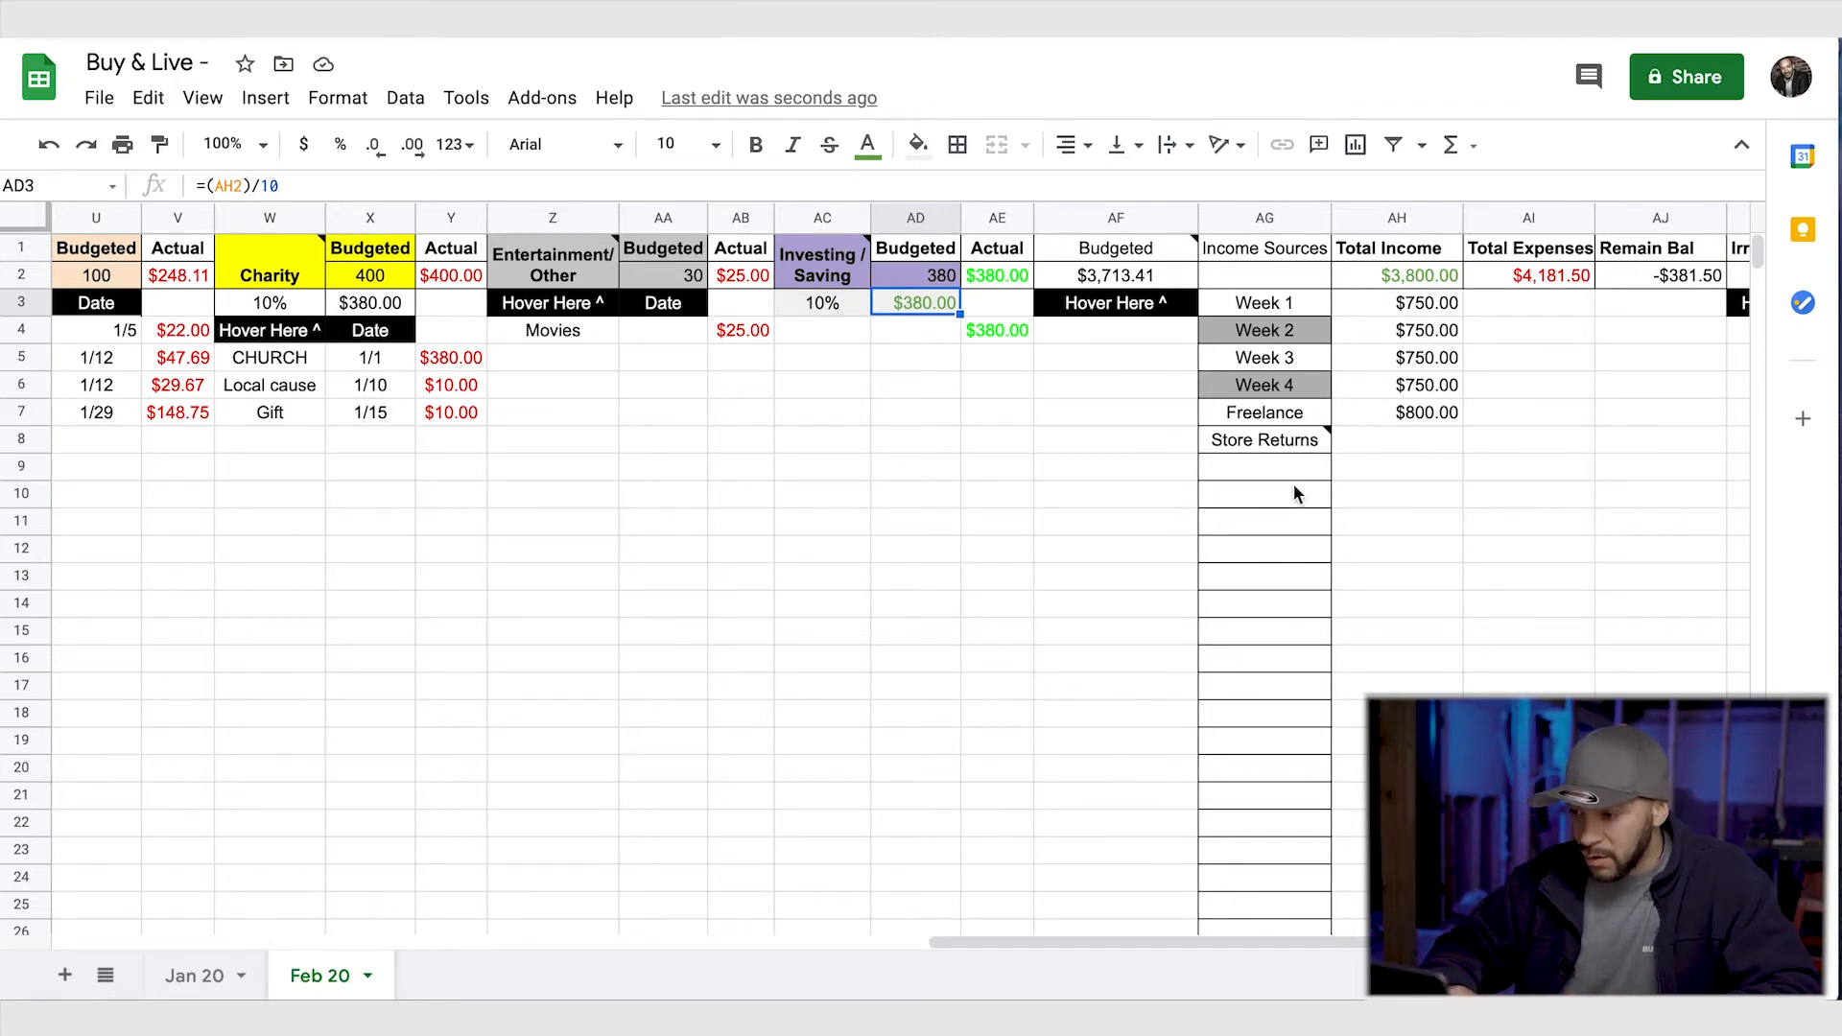
left_click(1184, 492)
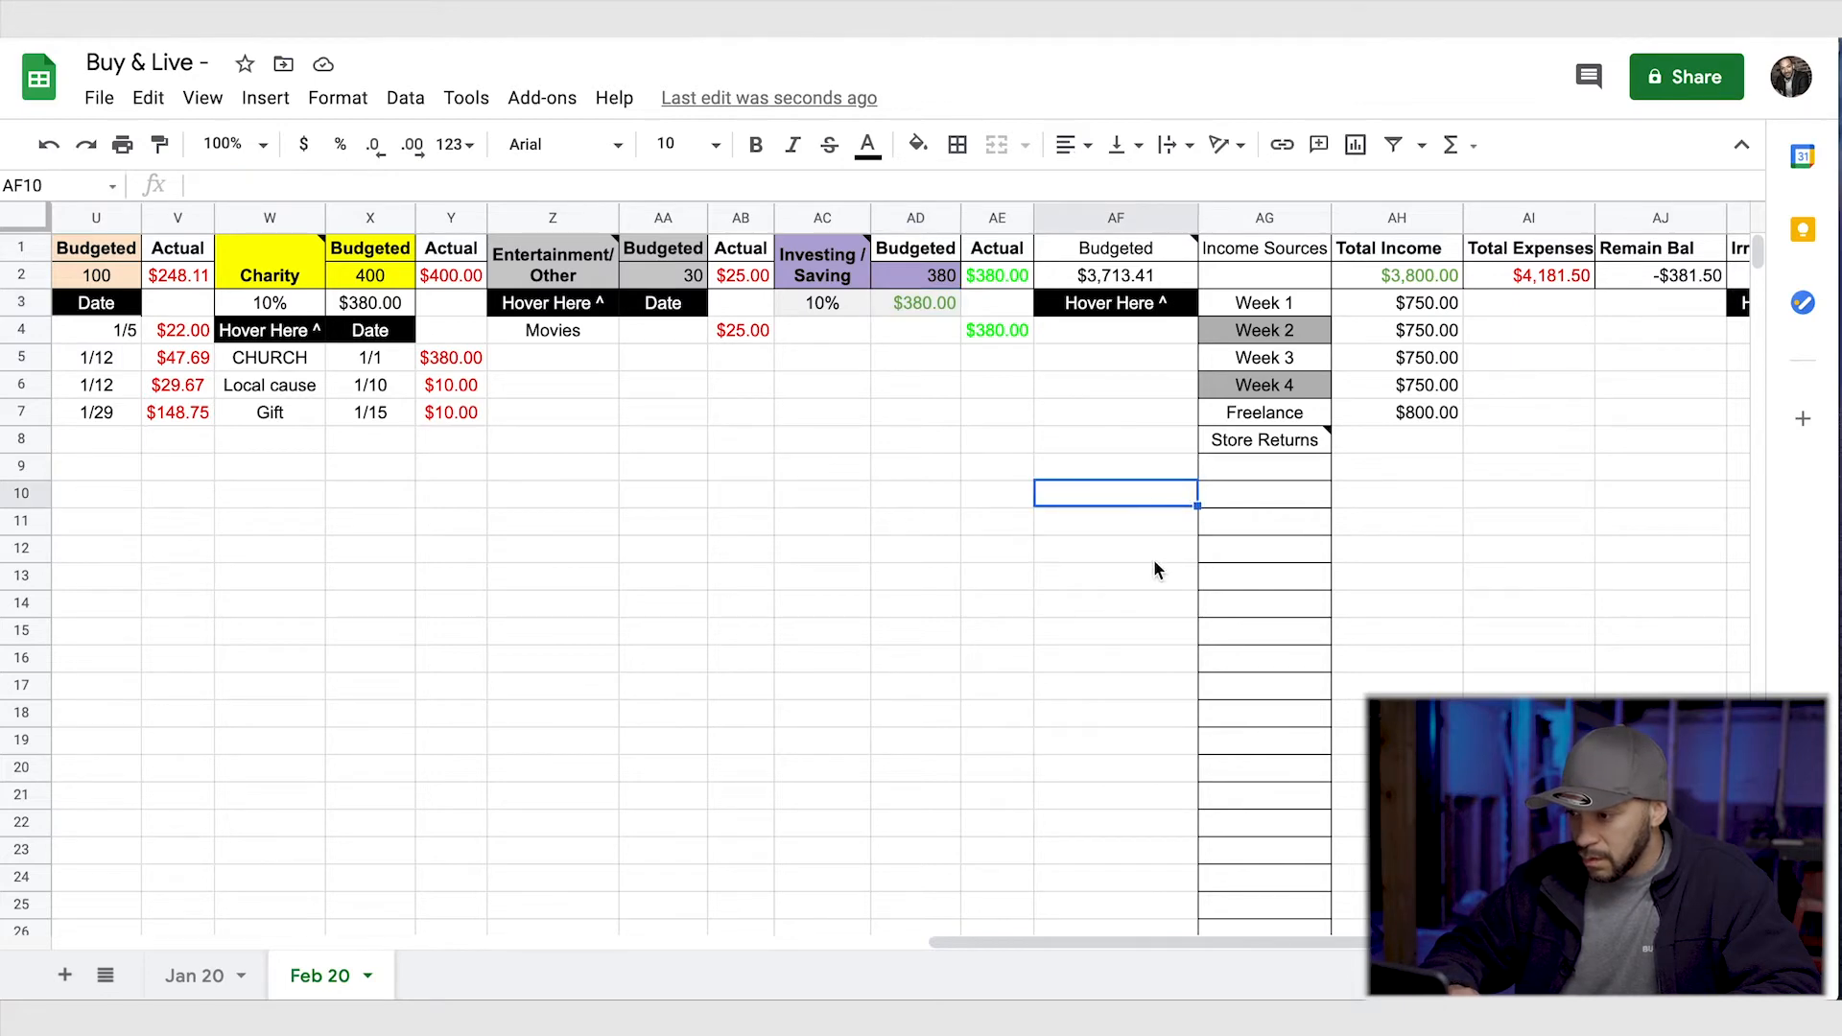
scroll(1153, 560, "right", 3)
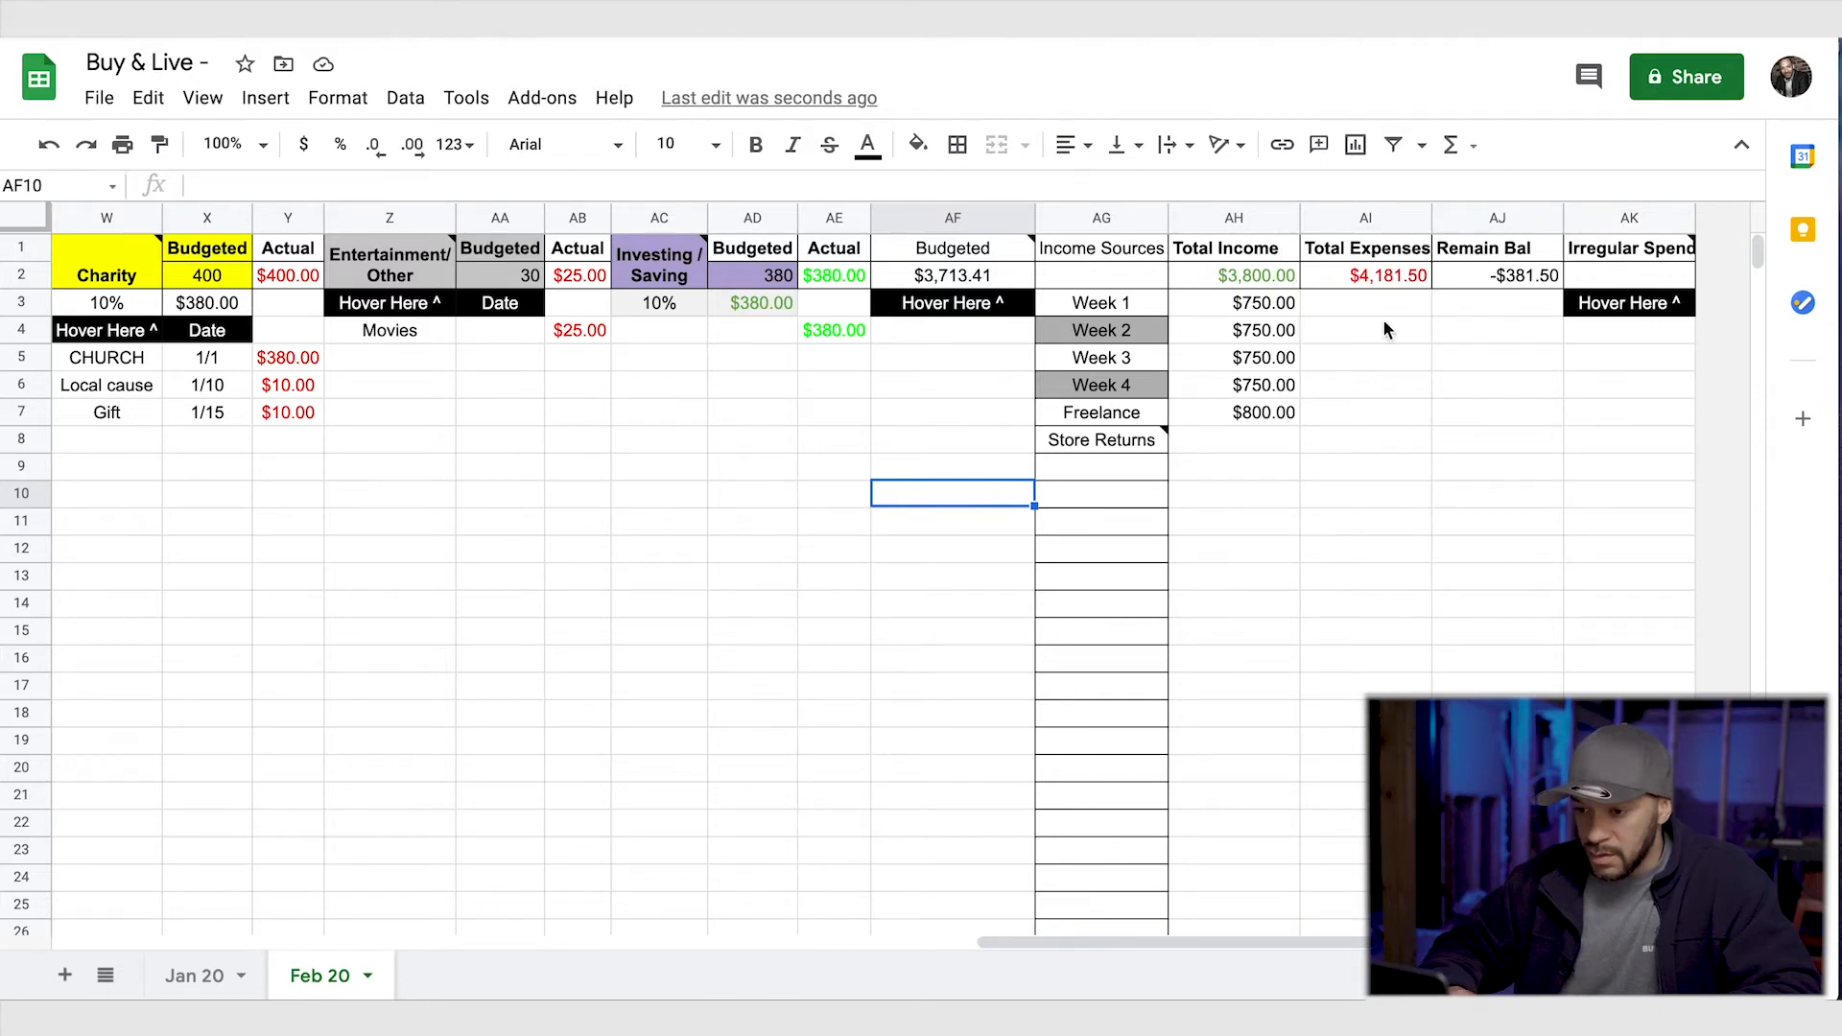
scroll(895, 539, "left", 10)
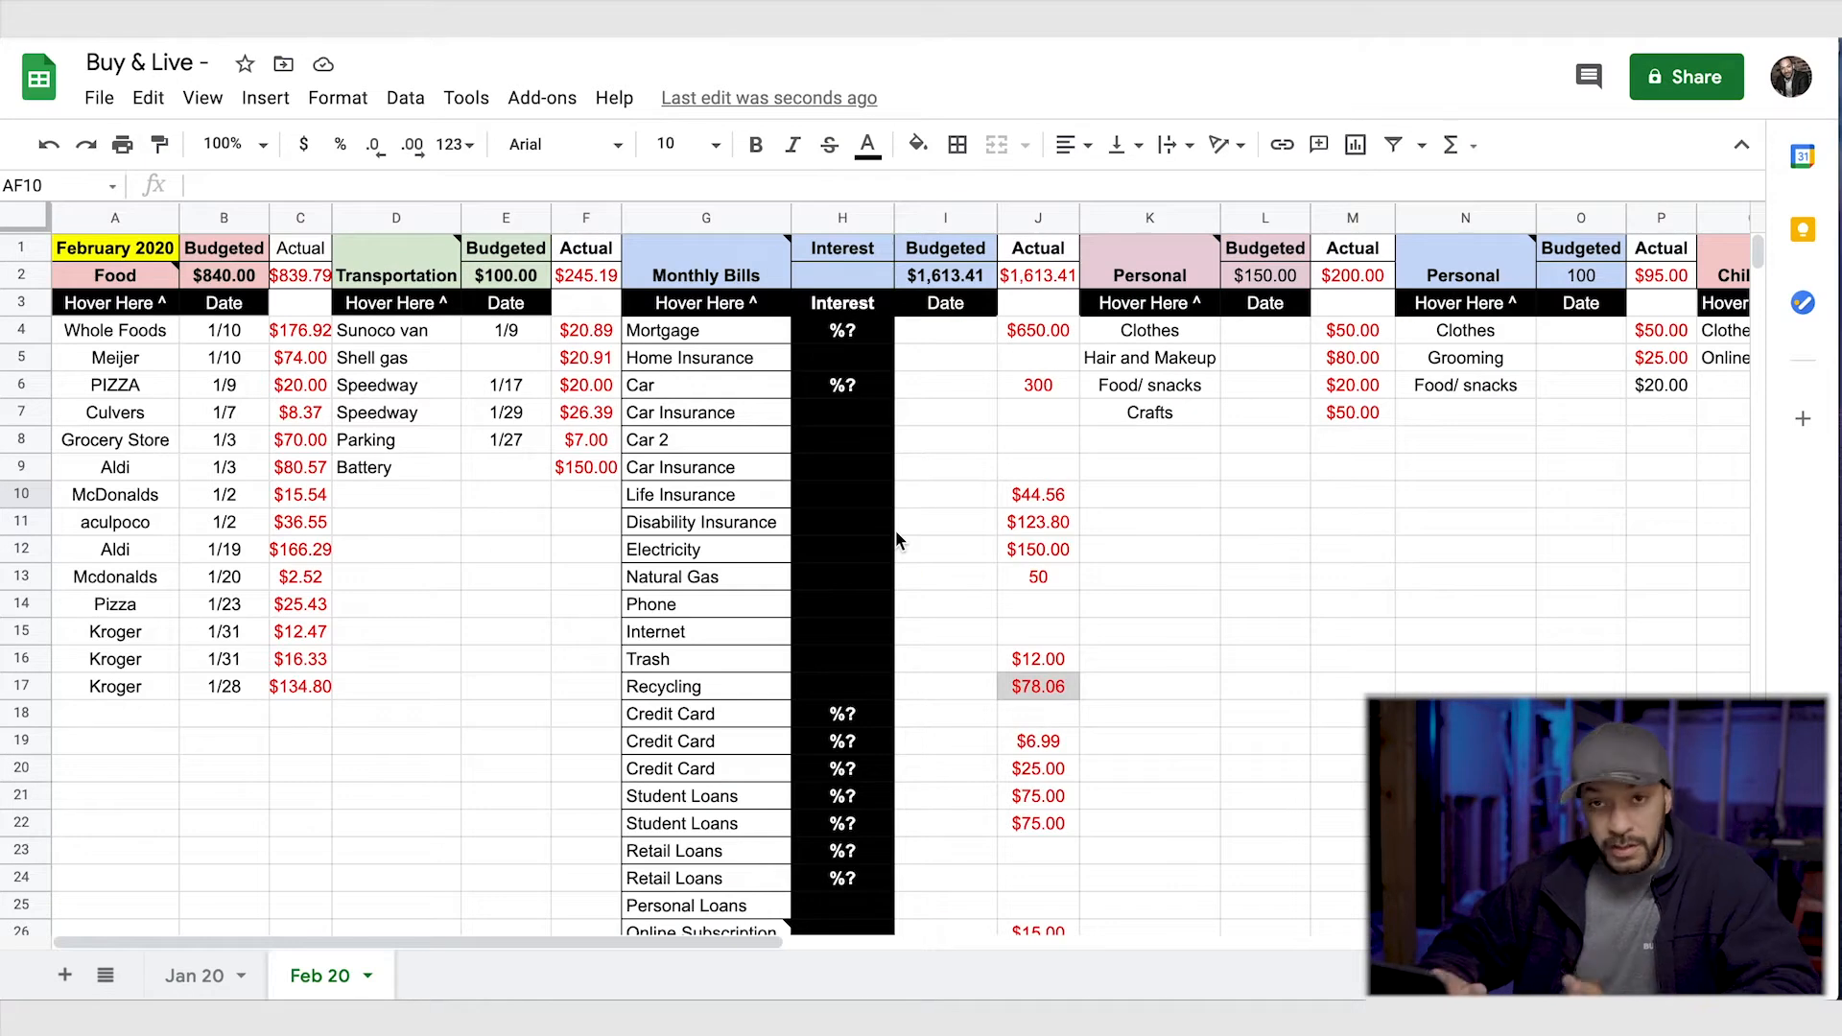
left_click(425, 184)
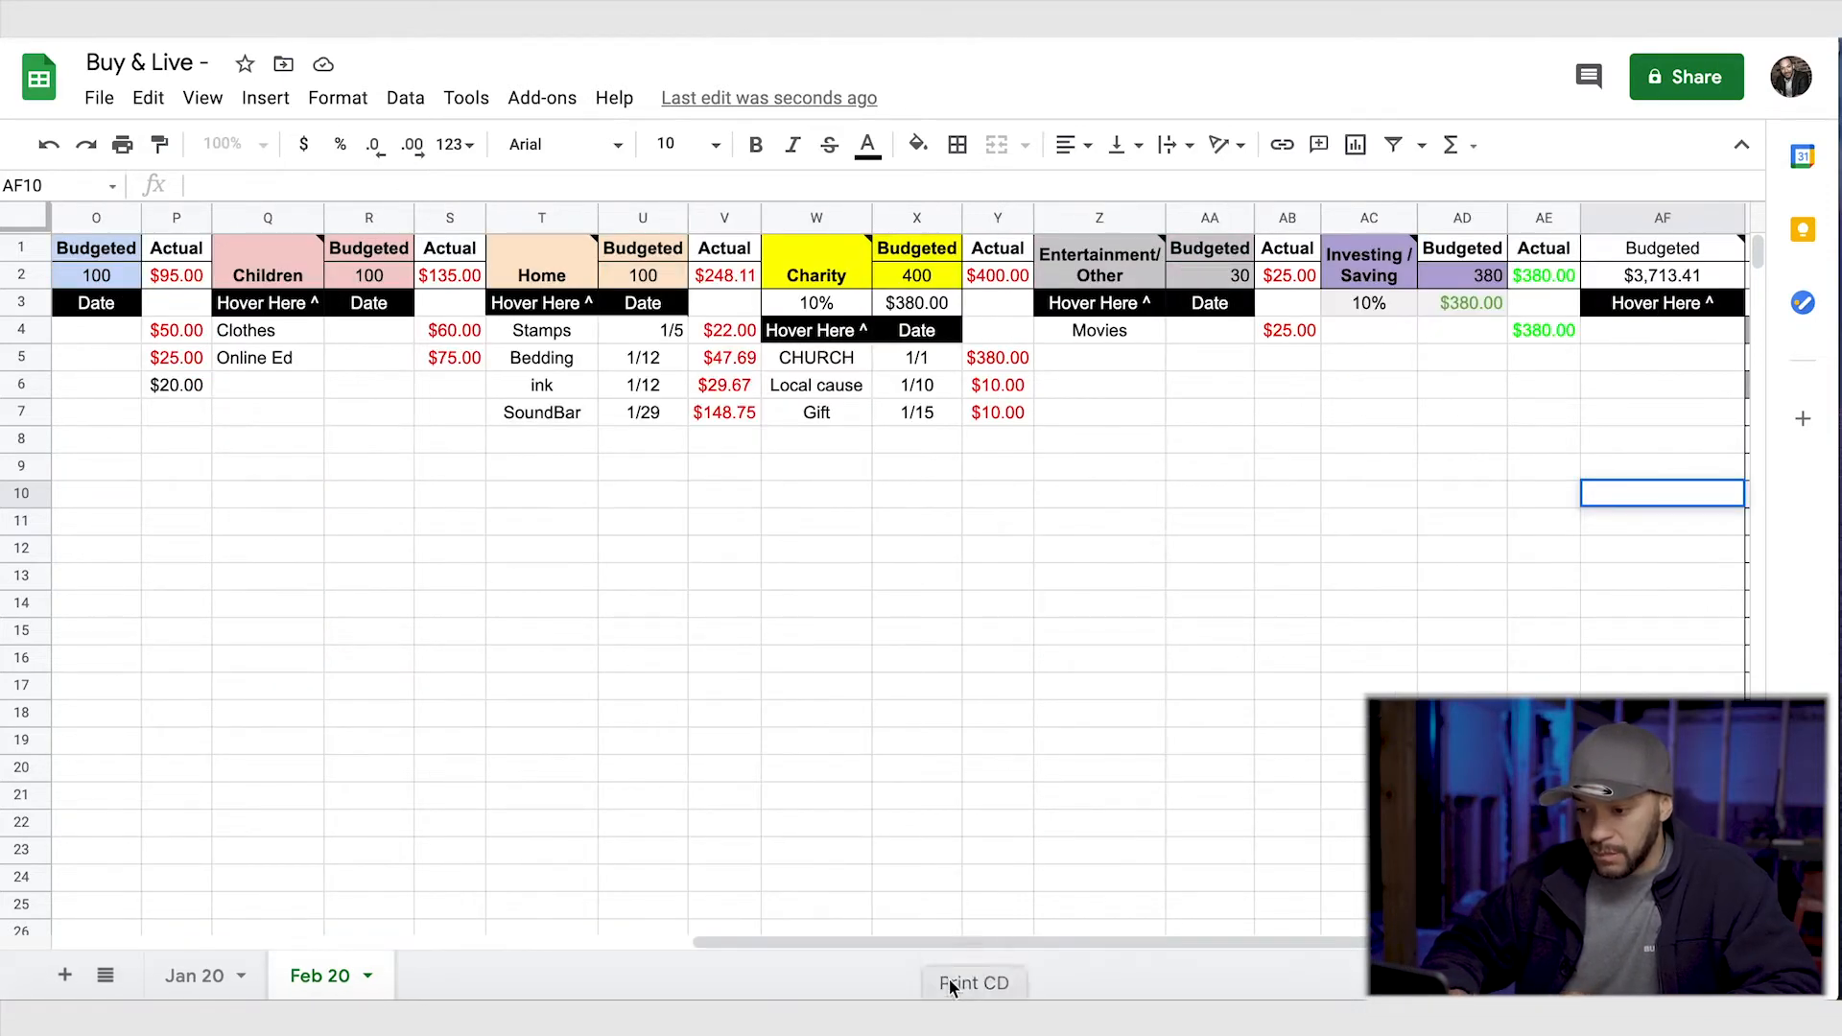
left_click_drag(946, 940, 255, 938)
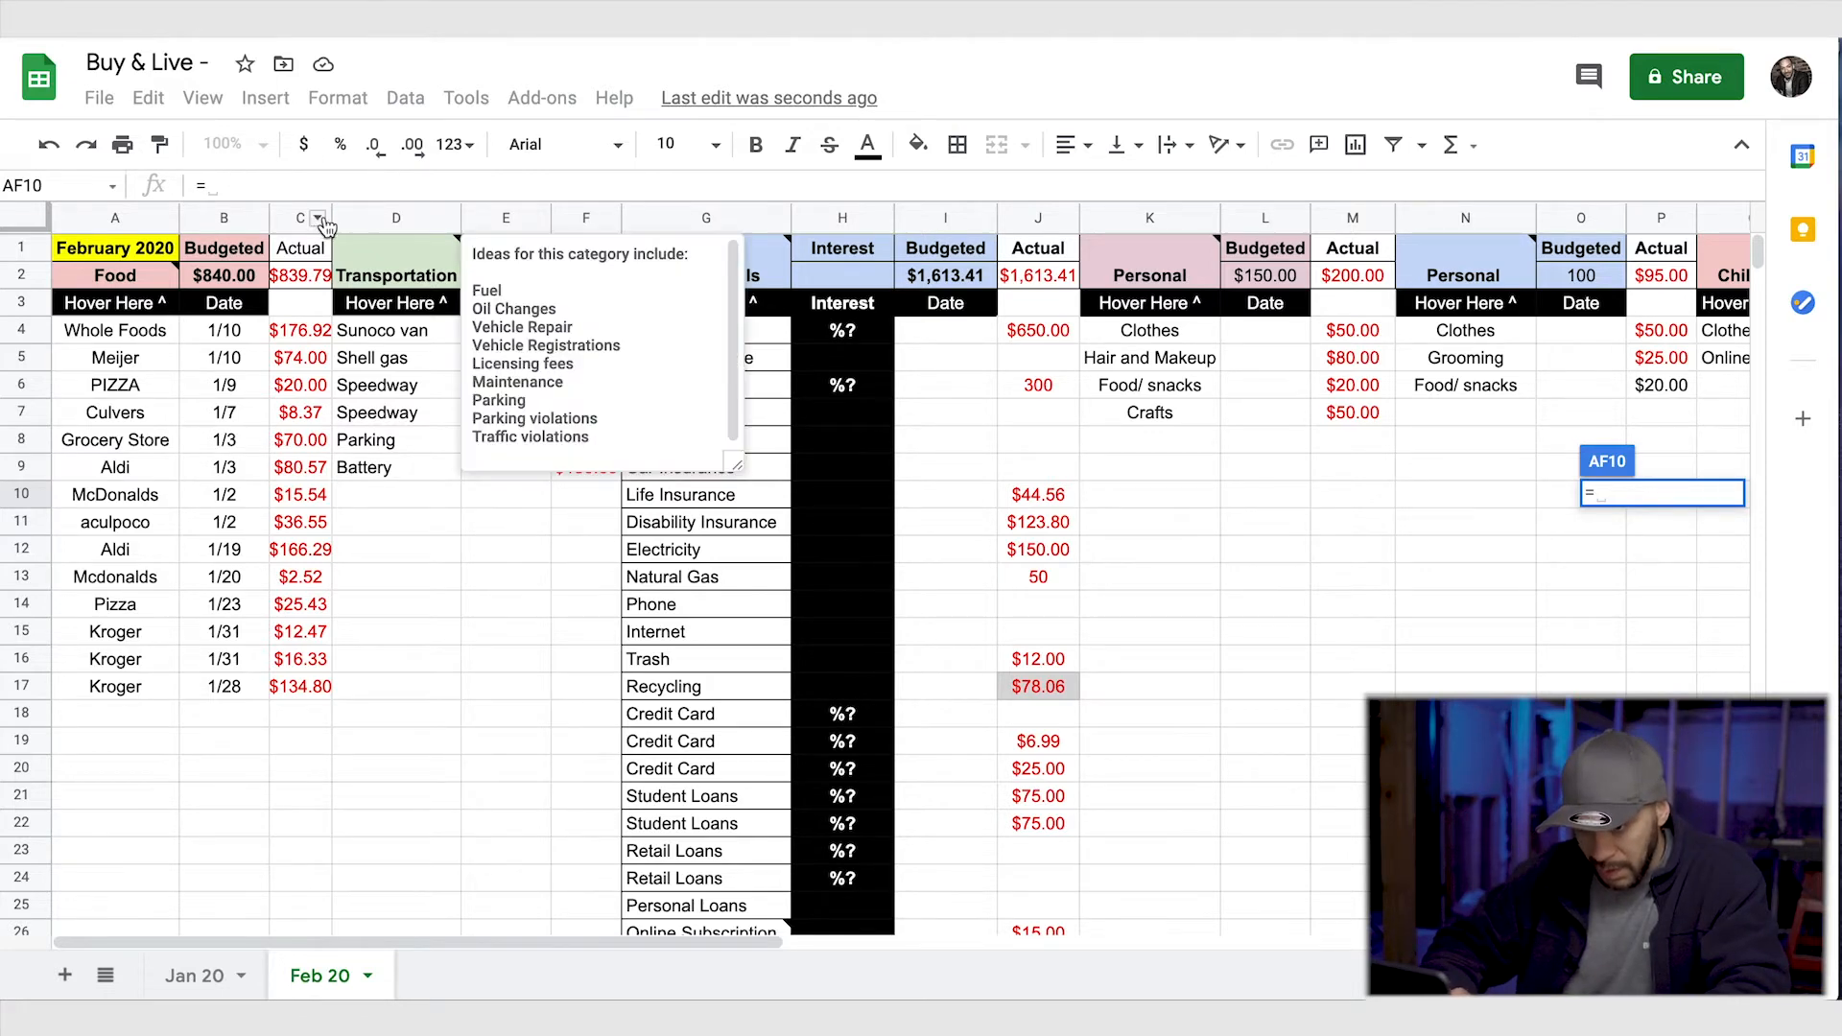
type("f9")
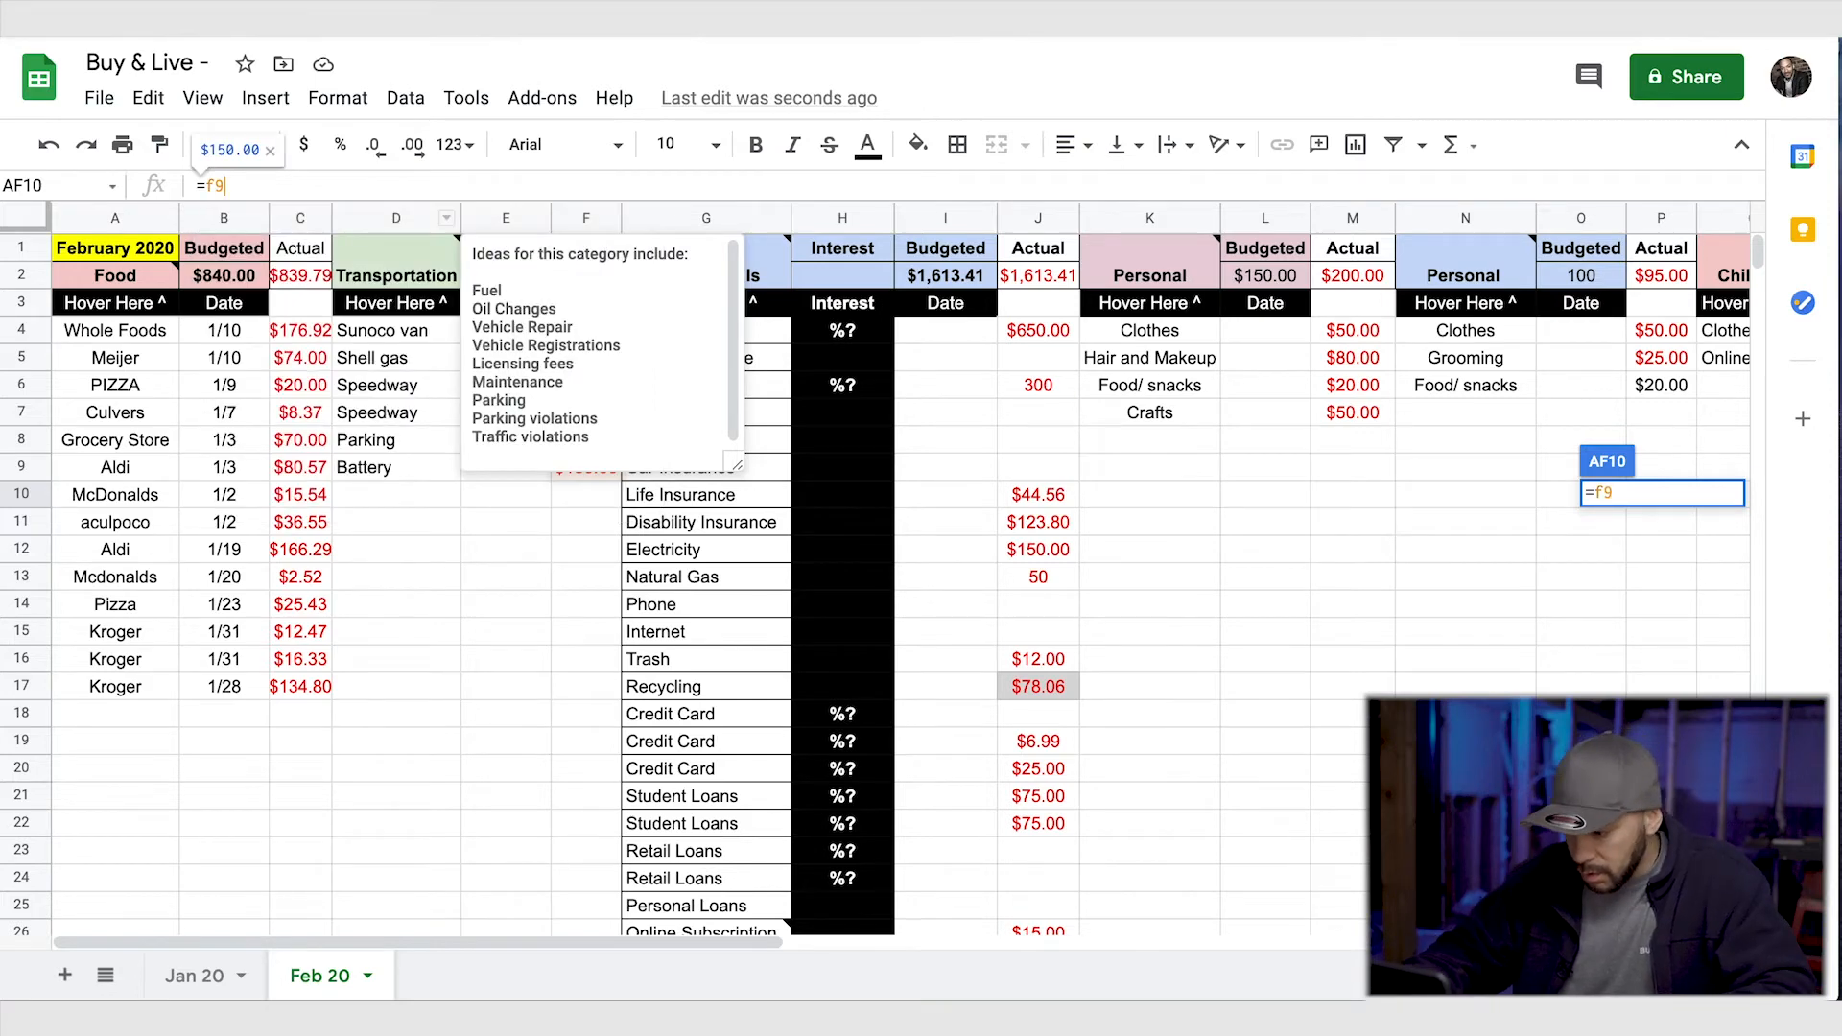
key("Return")
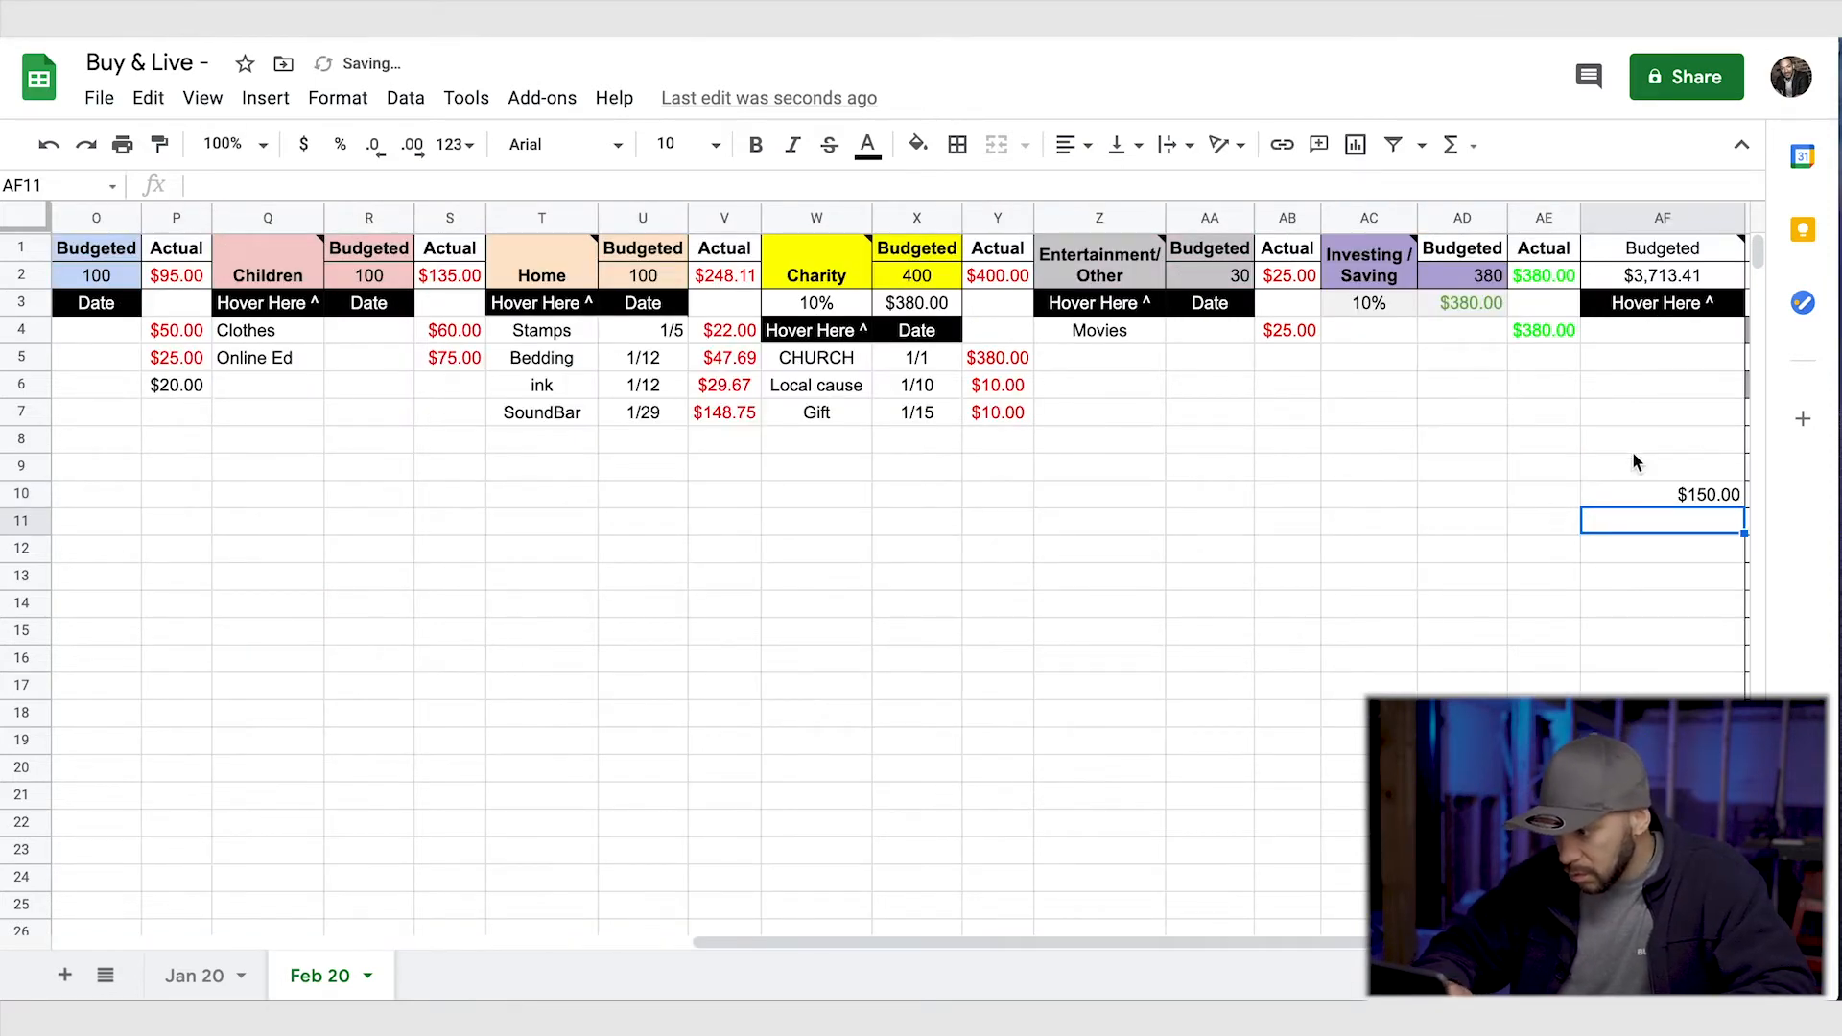
- Enter the formula =F9 in the Irregular Spend cell AK2 and clear the duplicate reference in AF10
scroll(1621, 649, "right", 5)
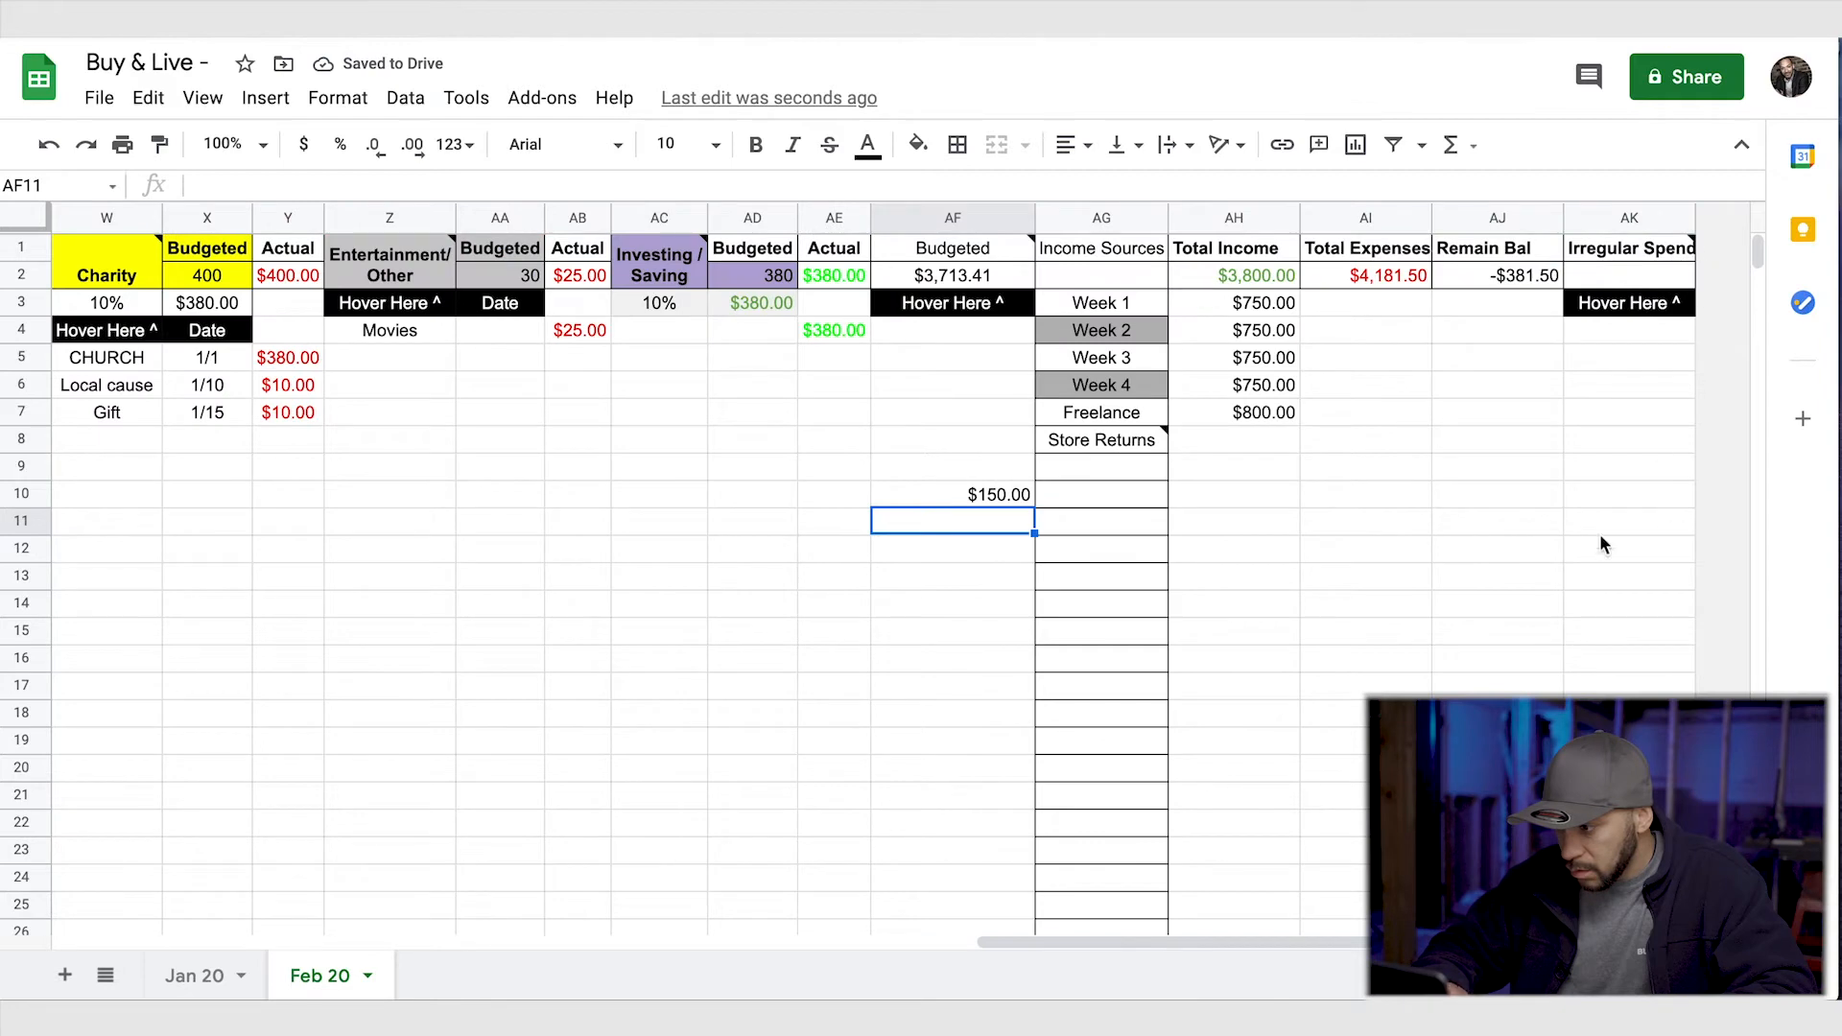
left_click(993, 495)
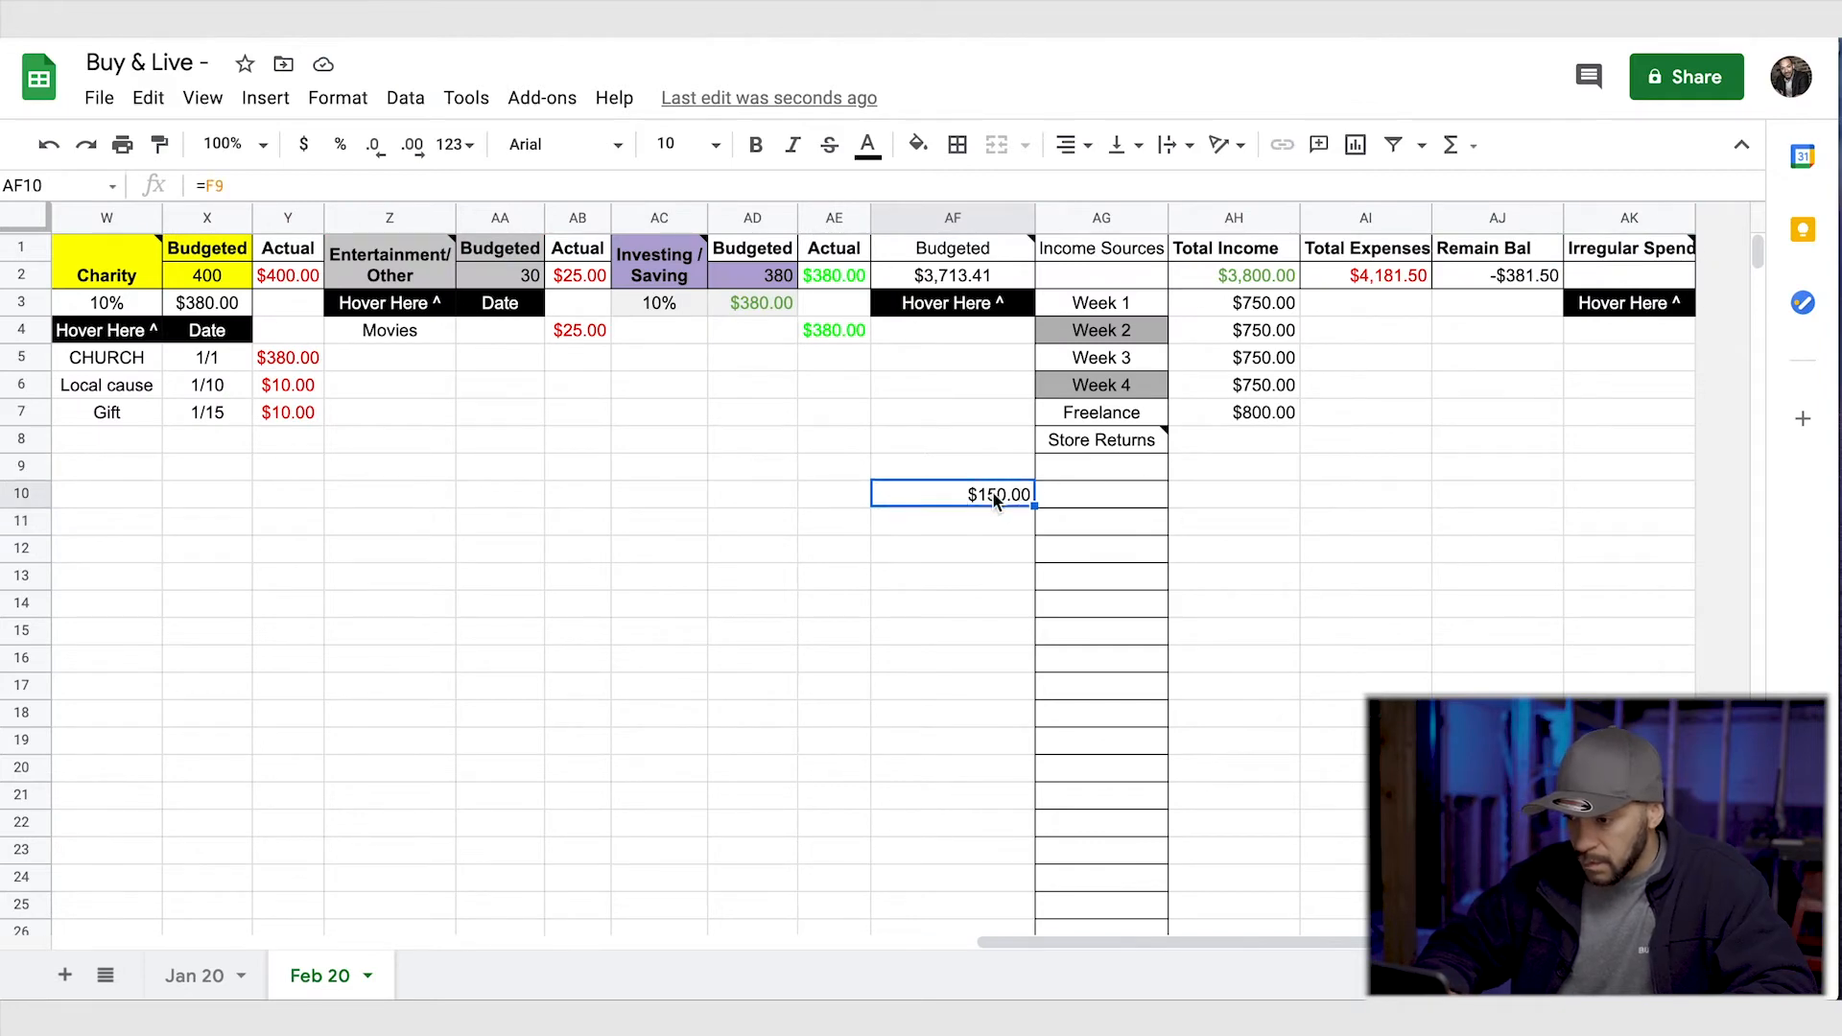
left_click(1638, 278)
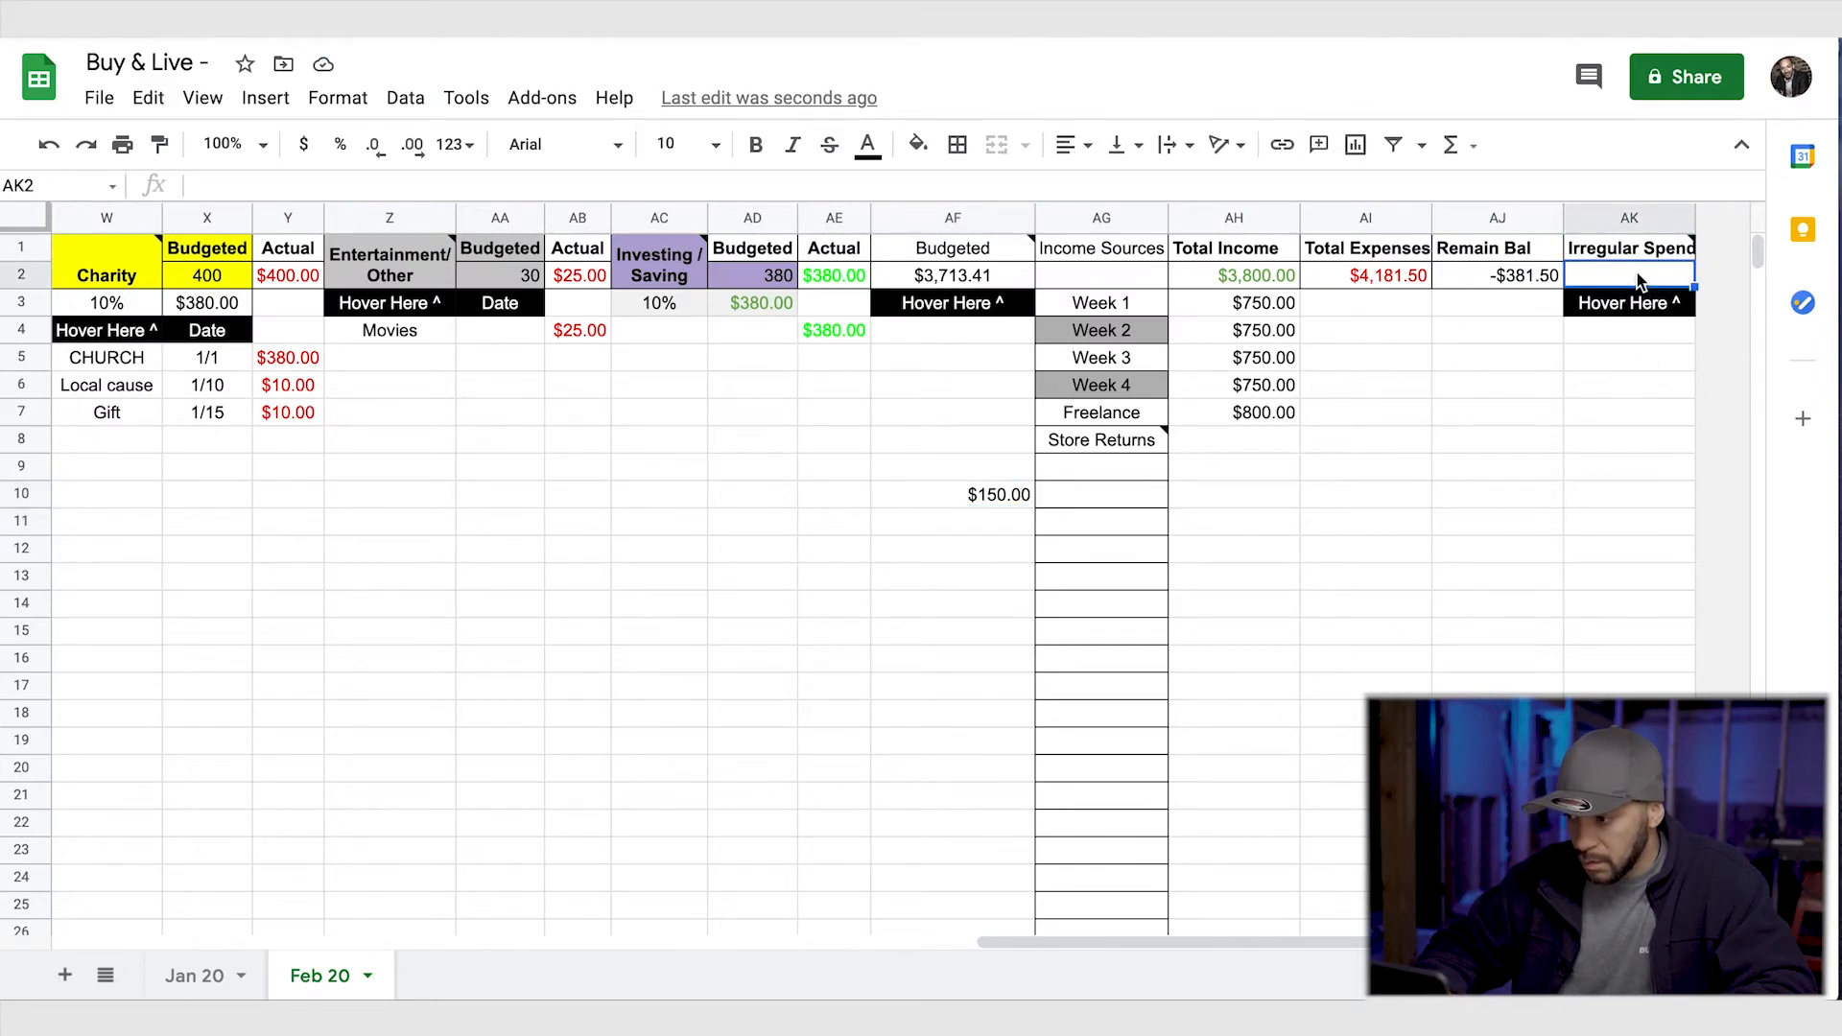
type("=F")
type("10")
key("Return")
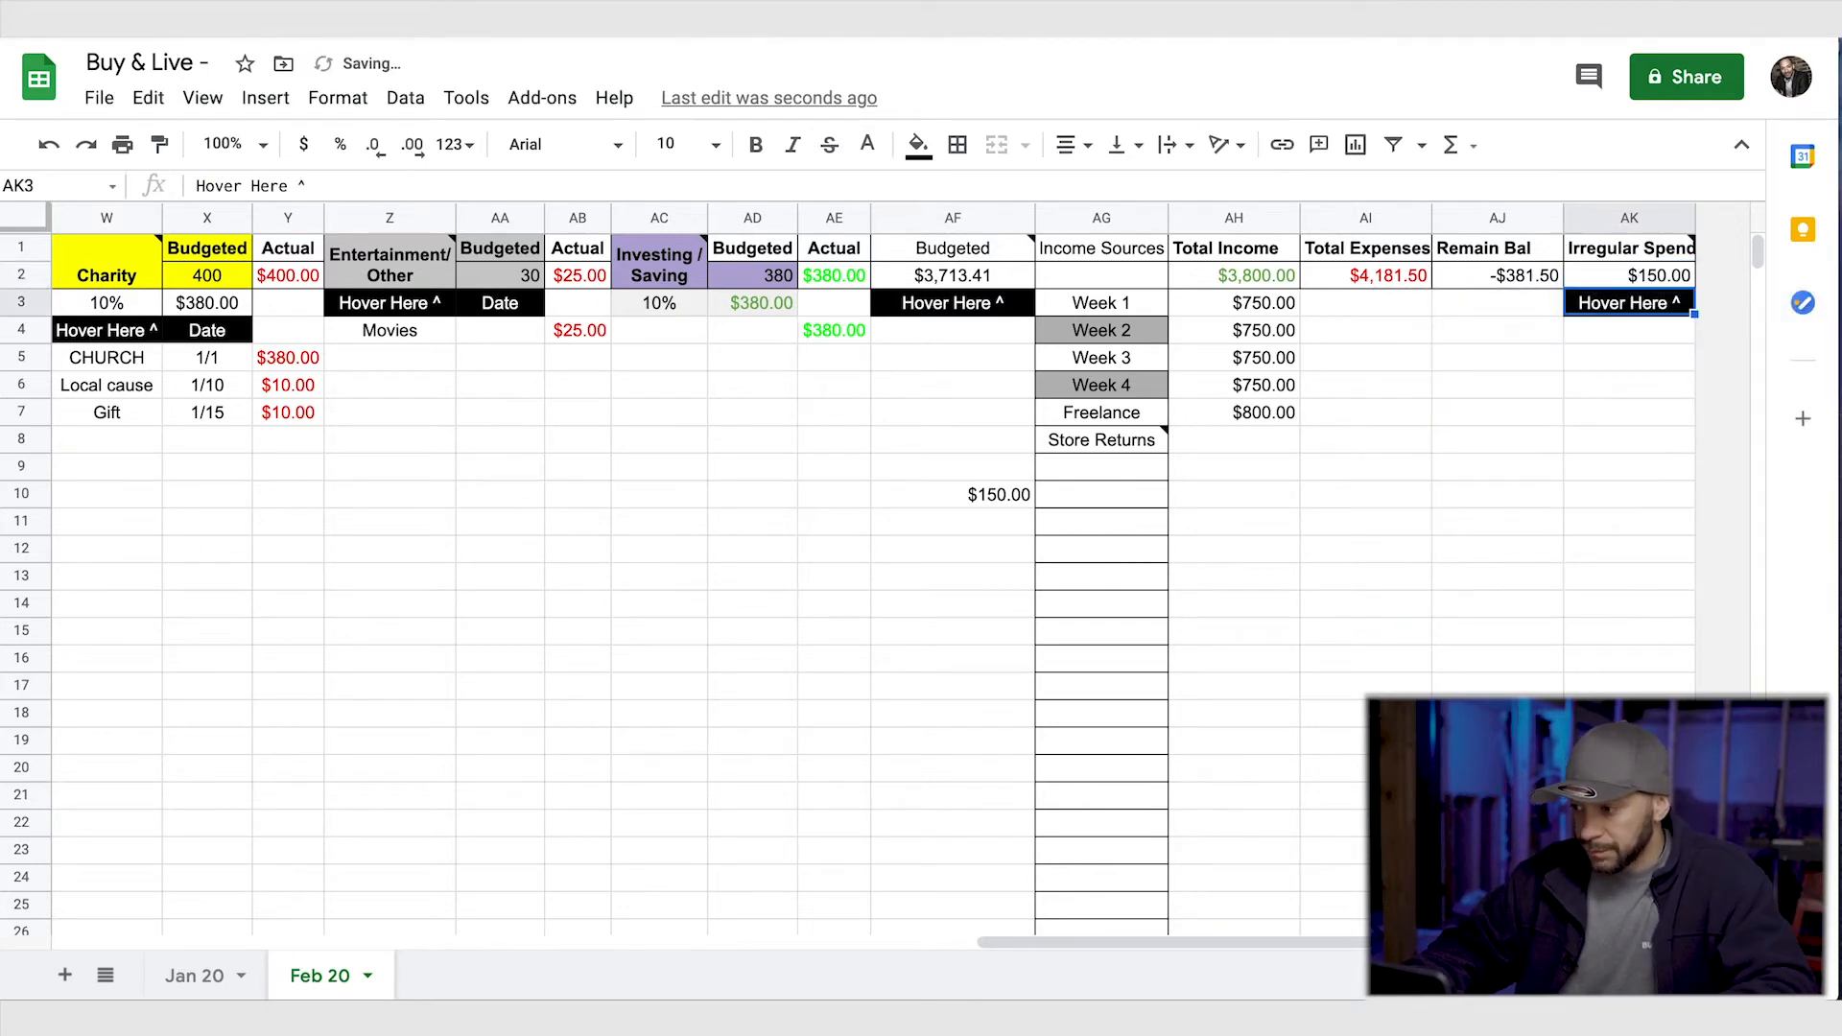
left_click(996, 495)
key("Delete")
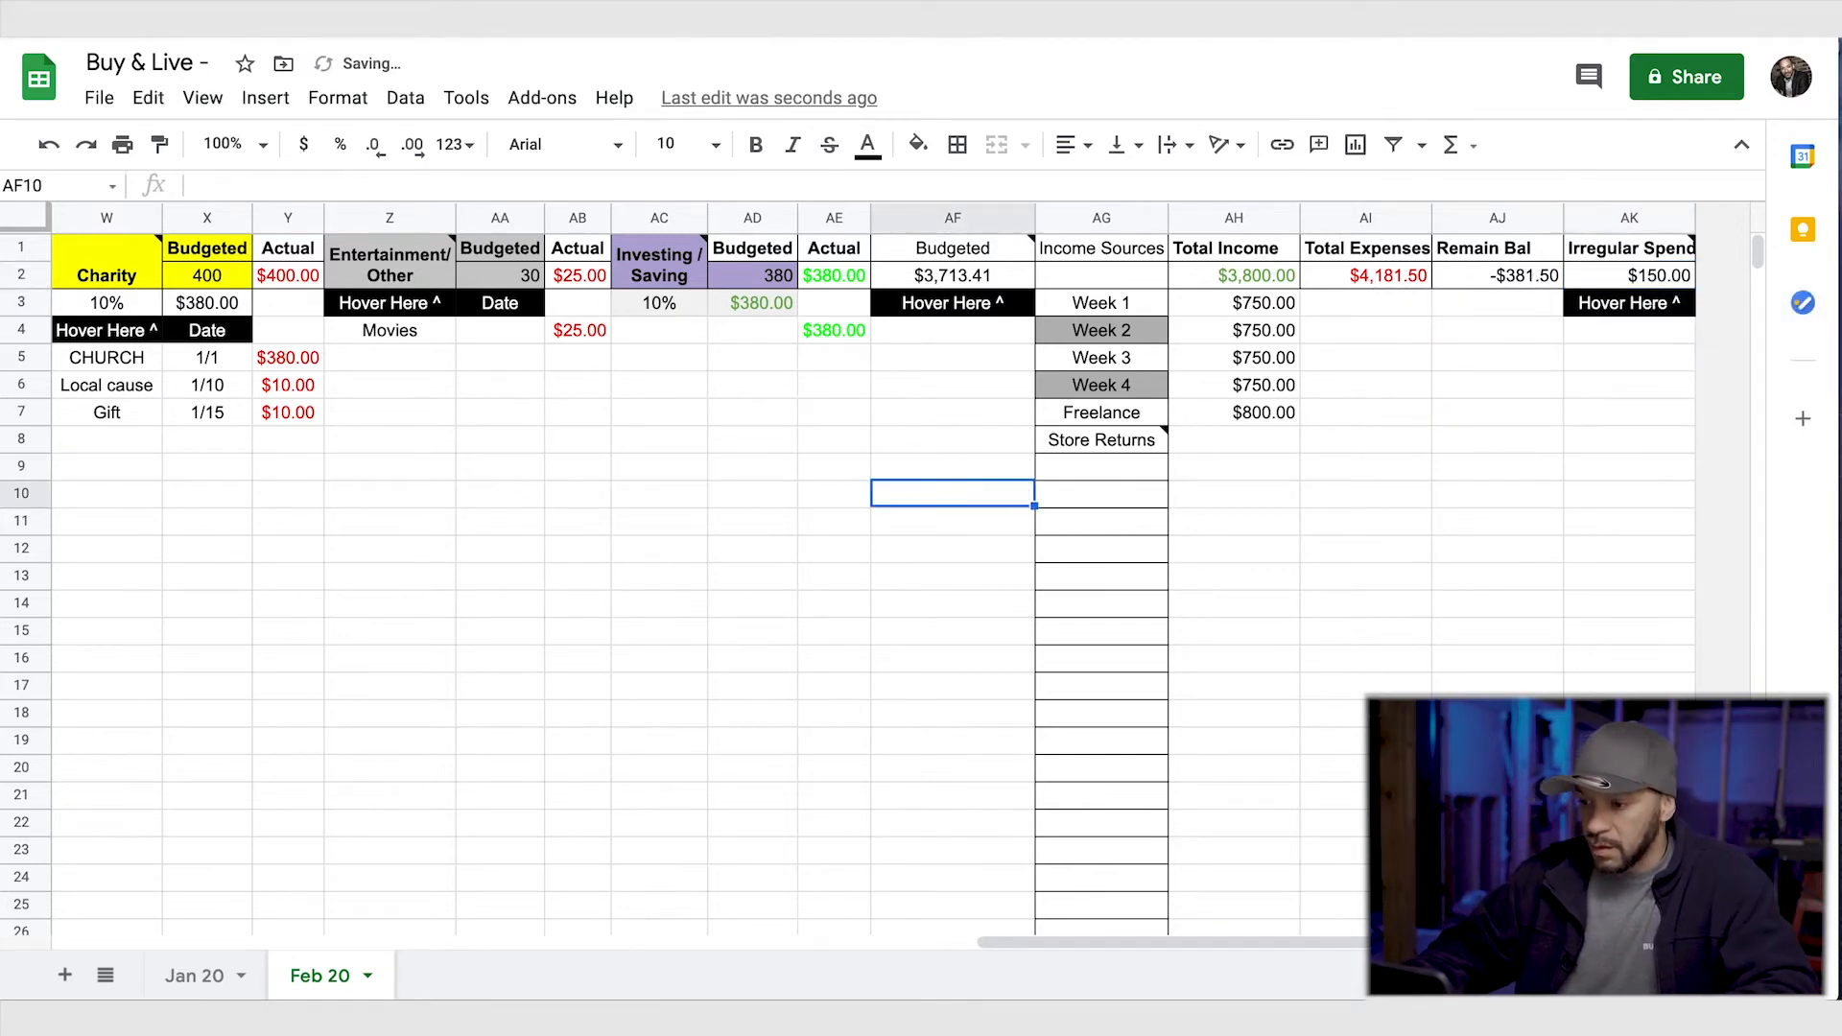
- Review the budgeted and actual amounts across all categories and check the Irregular Spend formula in AK2
scroll(994, 488, "left", 15)
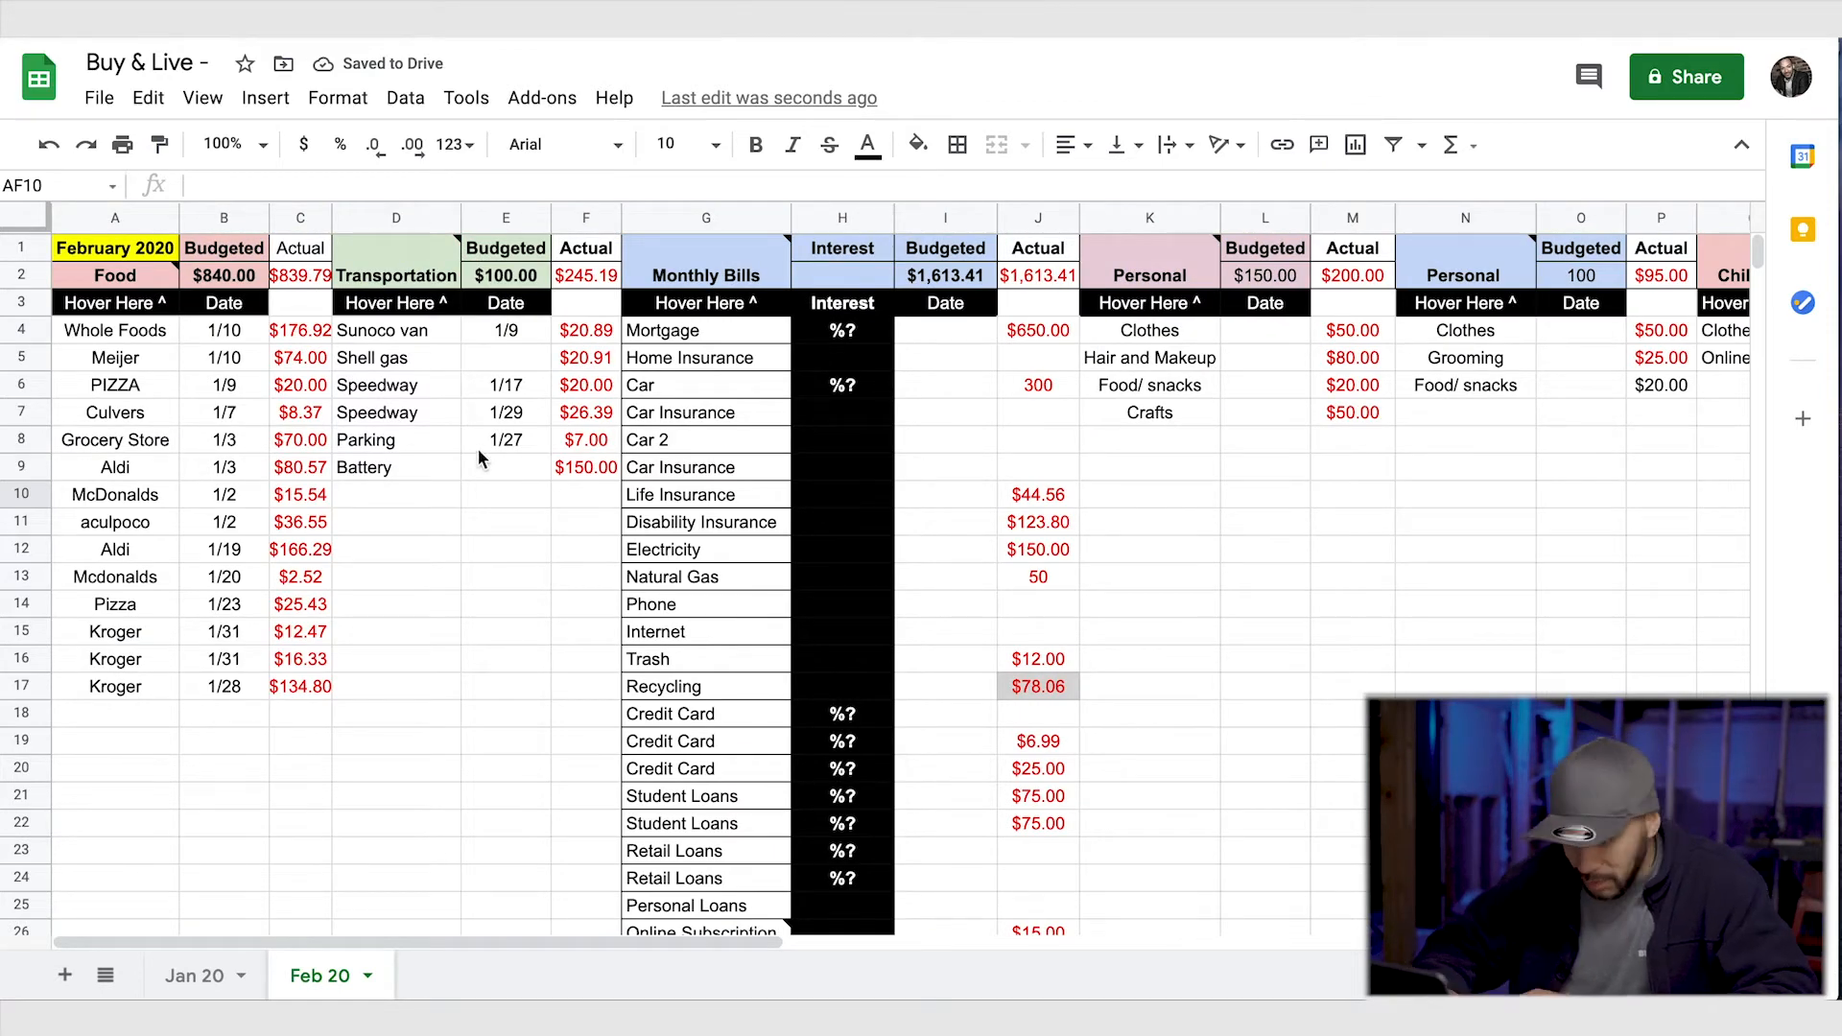
scroll(889, 475, "right", 2)
scroll(891, 486, "right", 8)
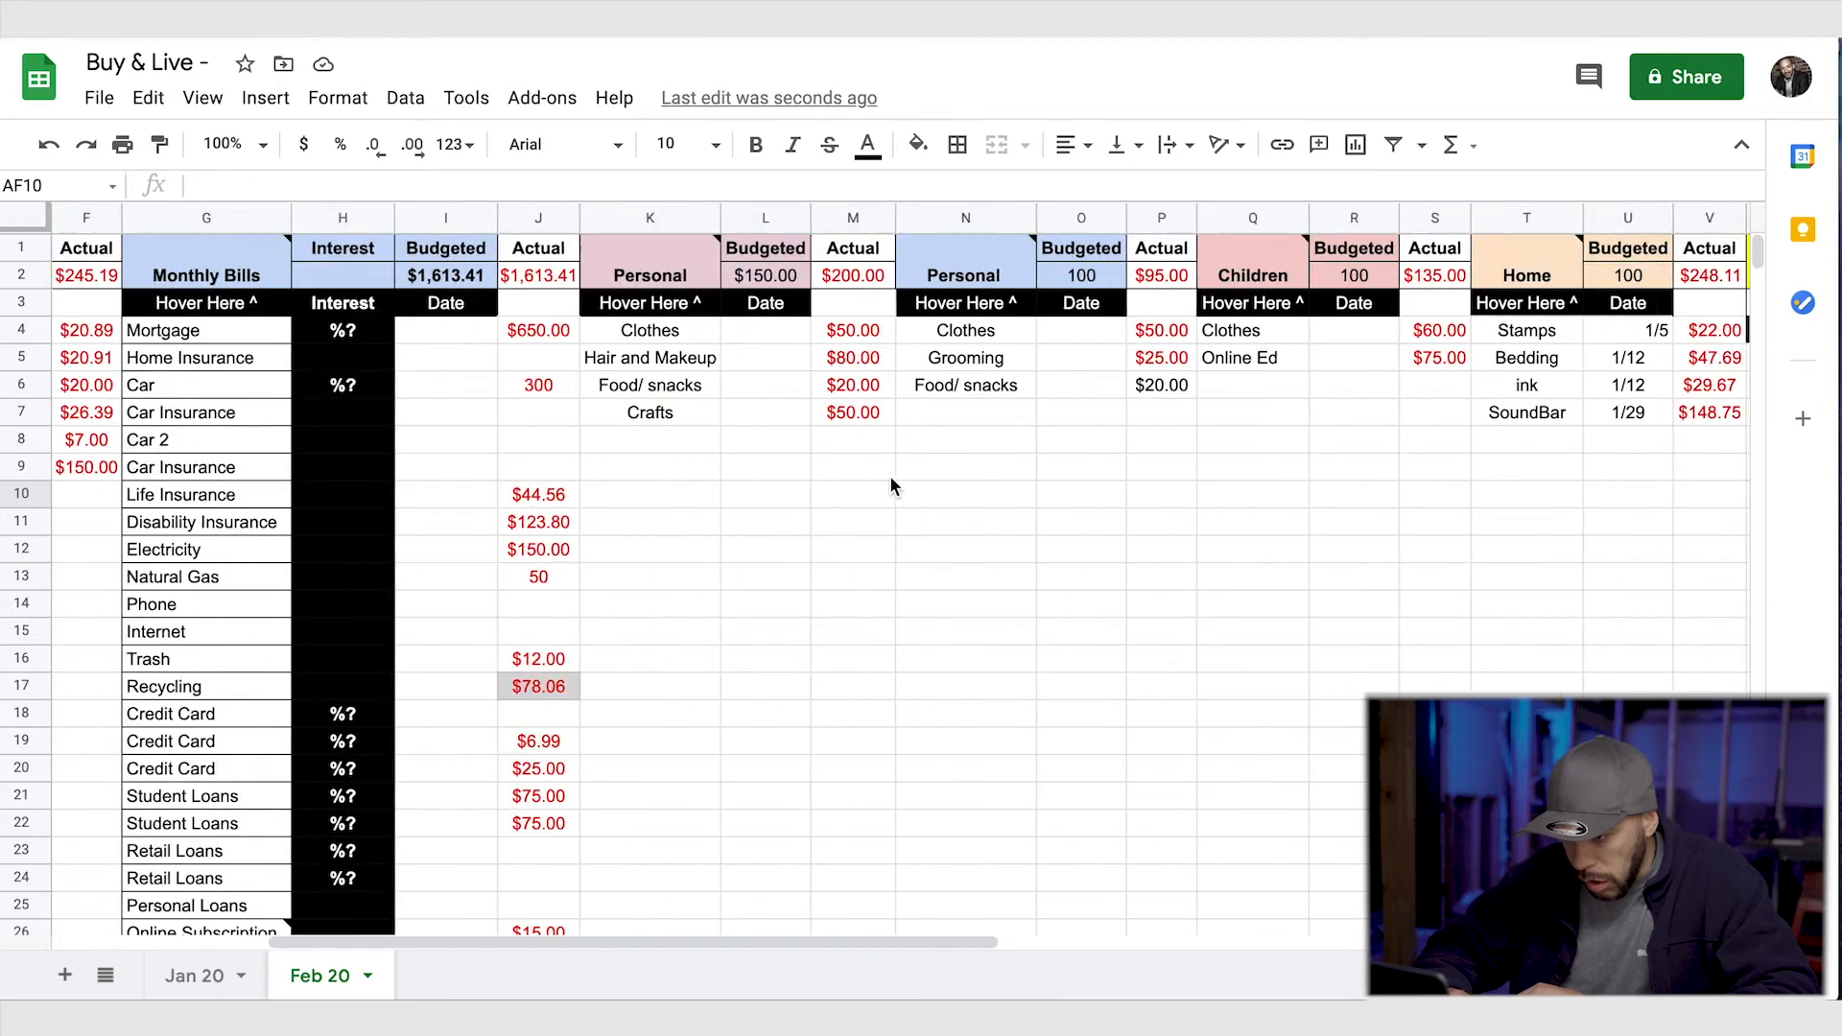
scroll(891, 486, "right", 1)
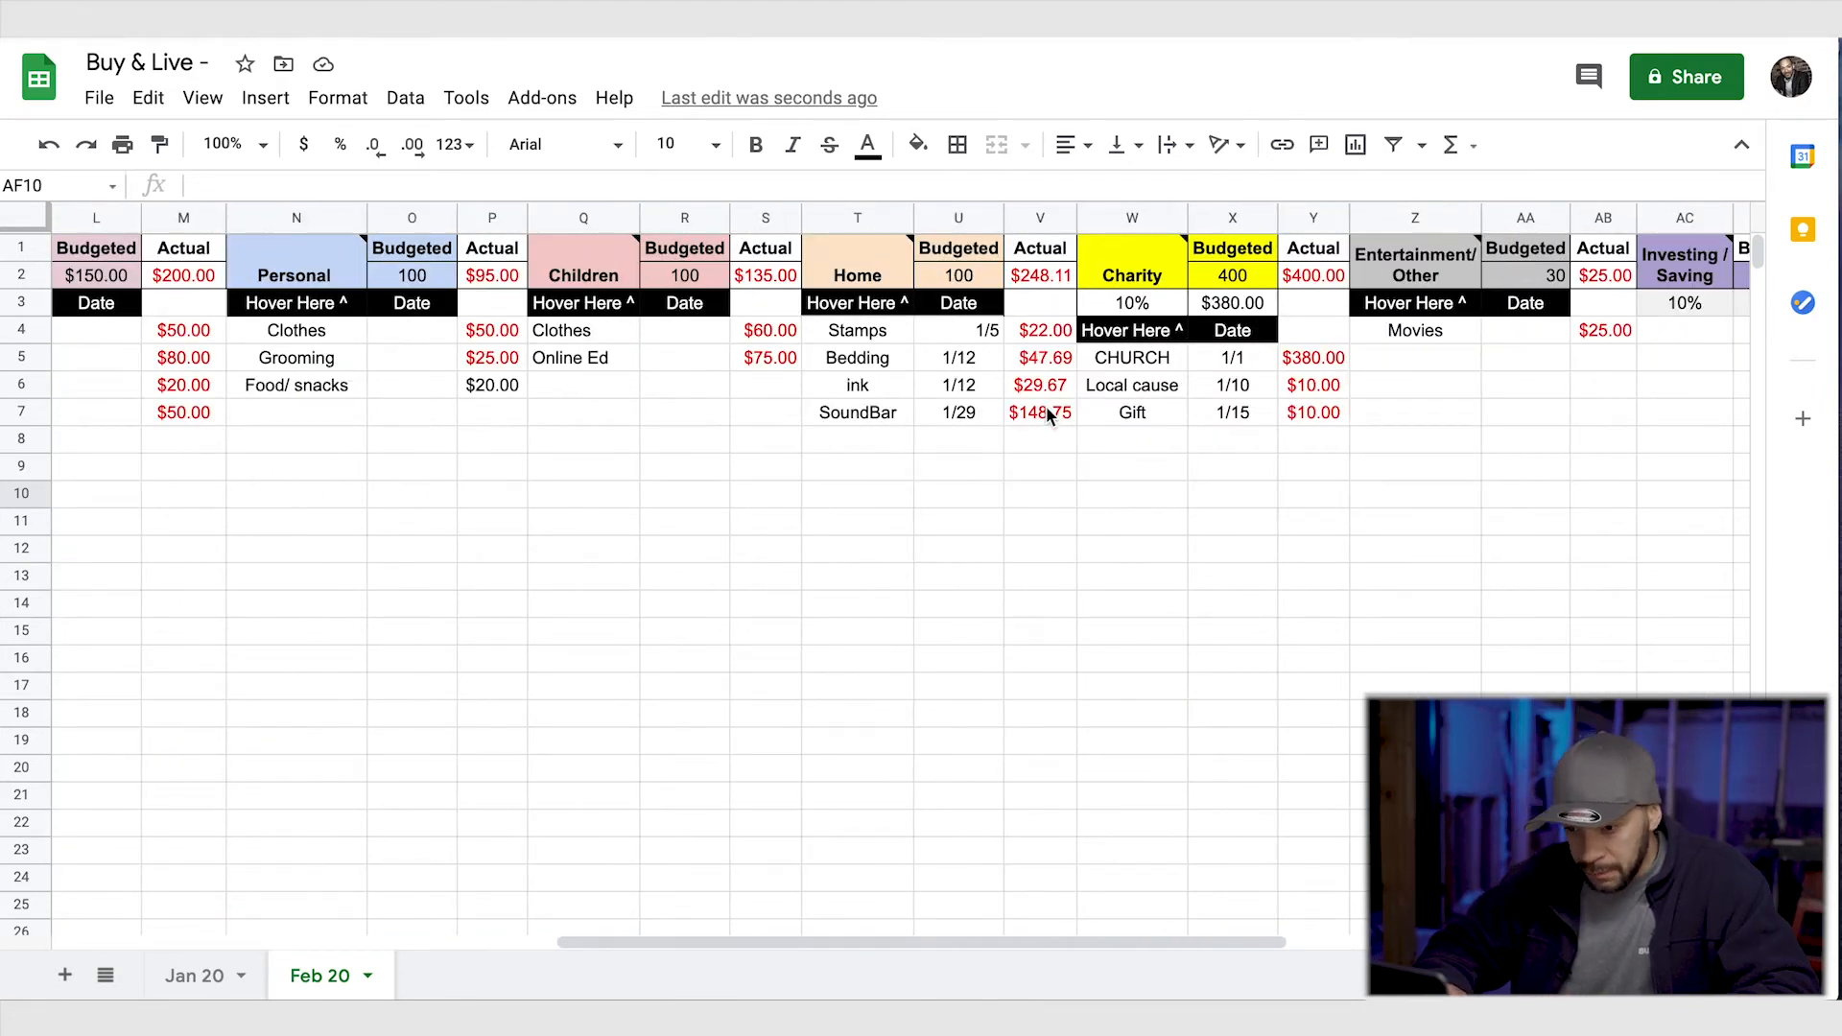
scroll(1055, 413, "right", 11)
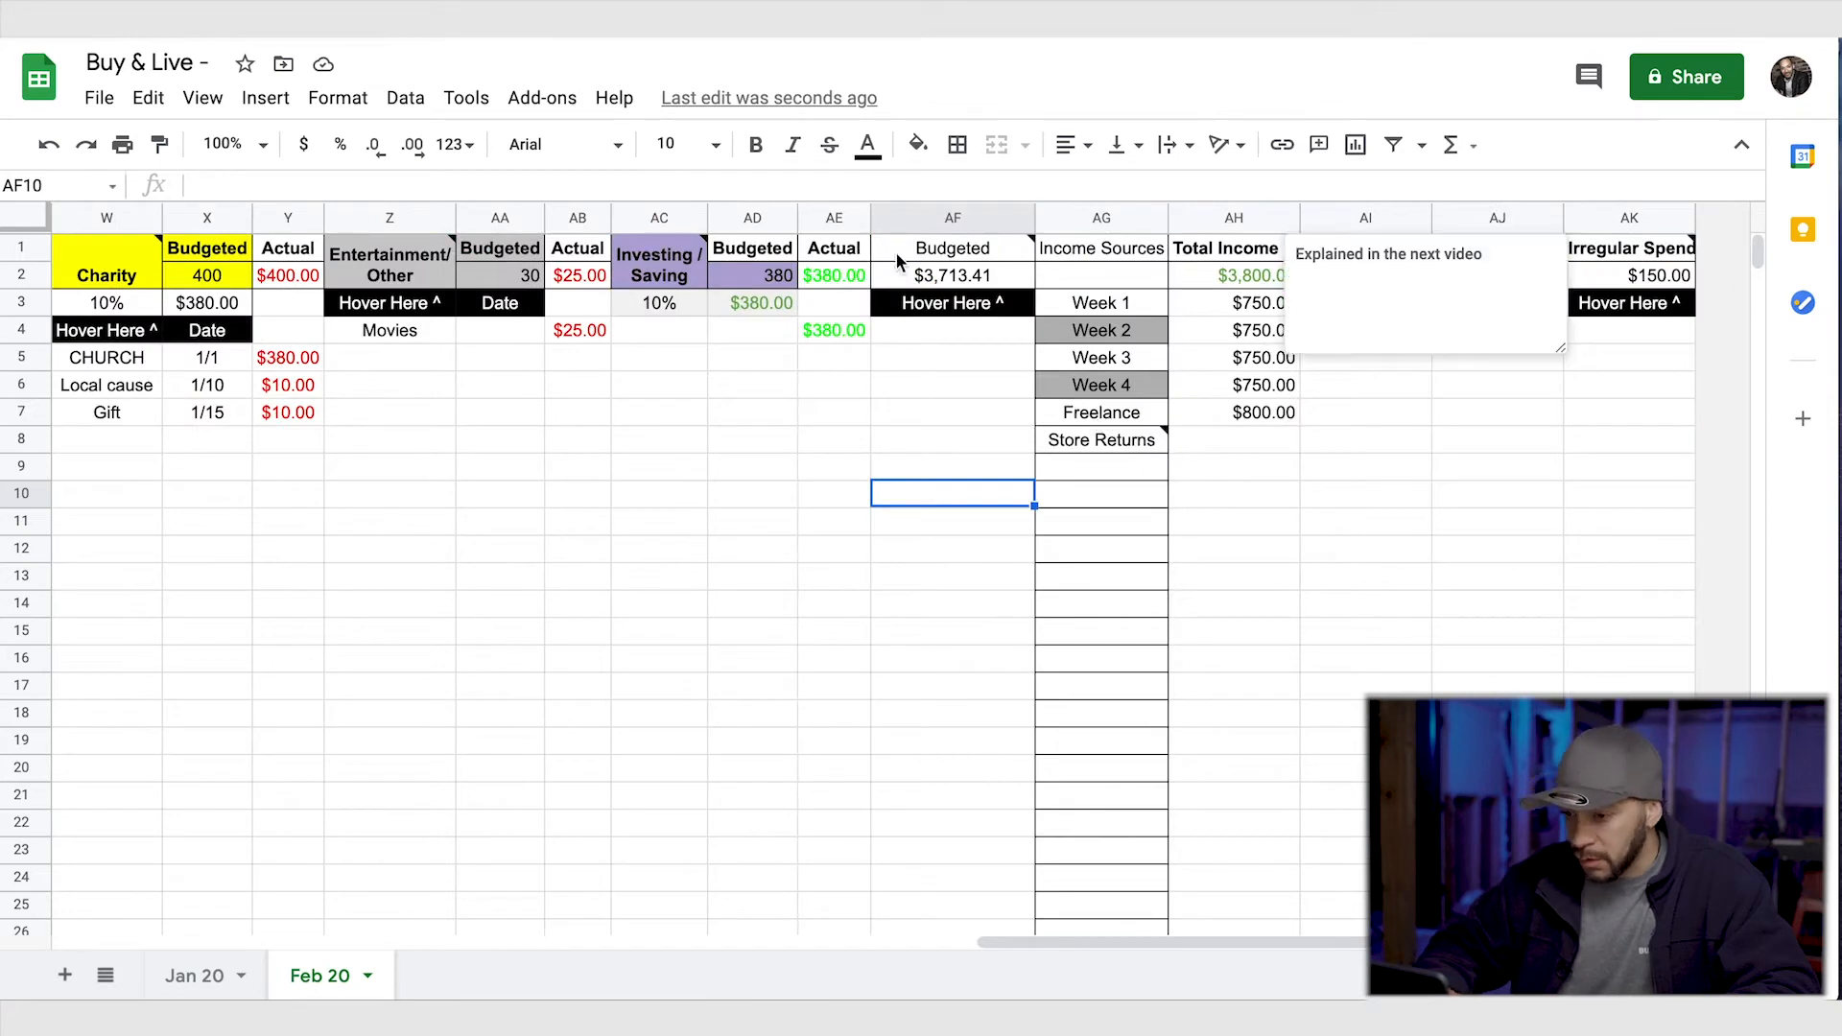
left_click(1658, 278)
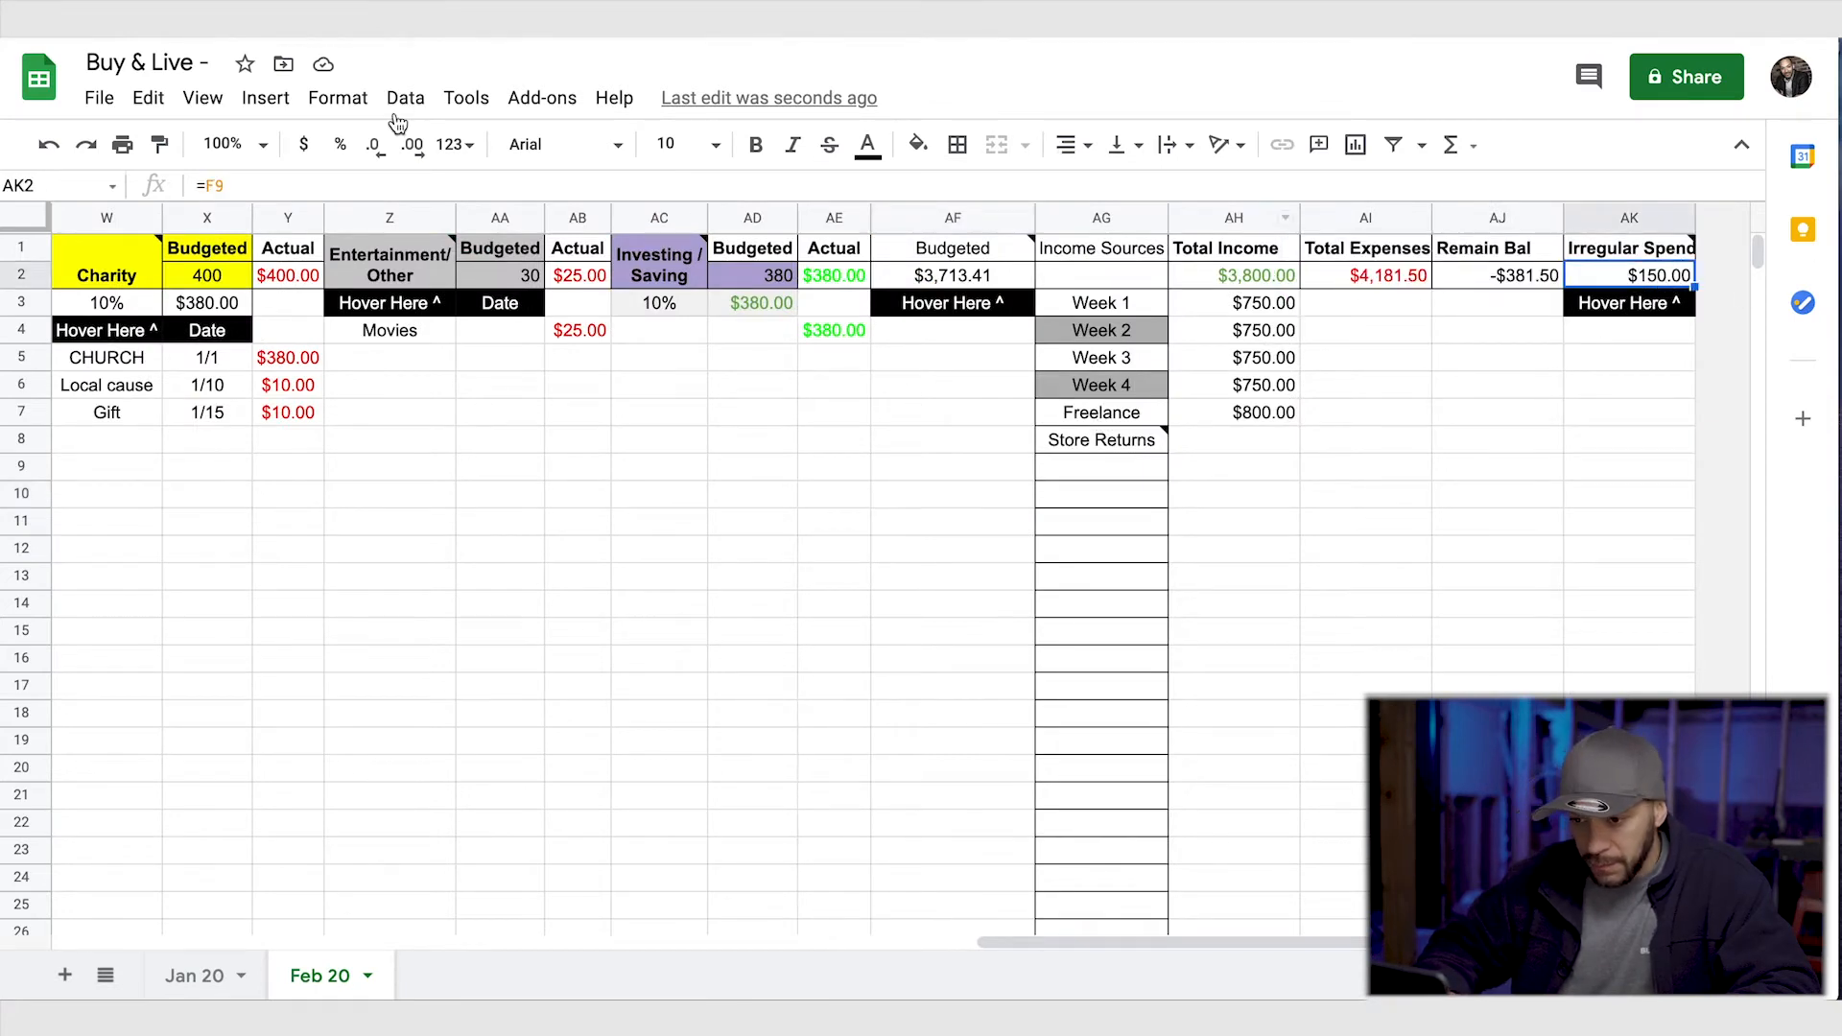
- Change the Irregular Spend formula in AK2 to =F9+V7 to add the Battery and SoundBar expenses
left_click(241, 186)
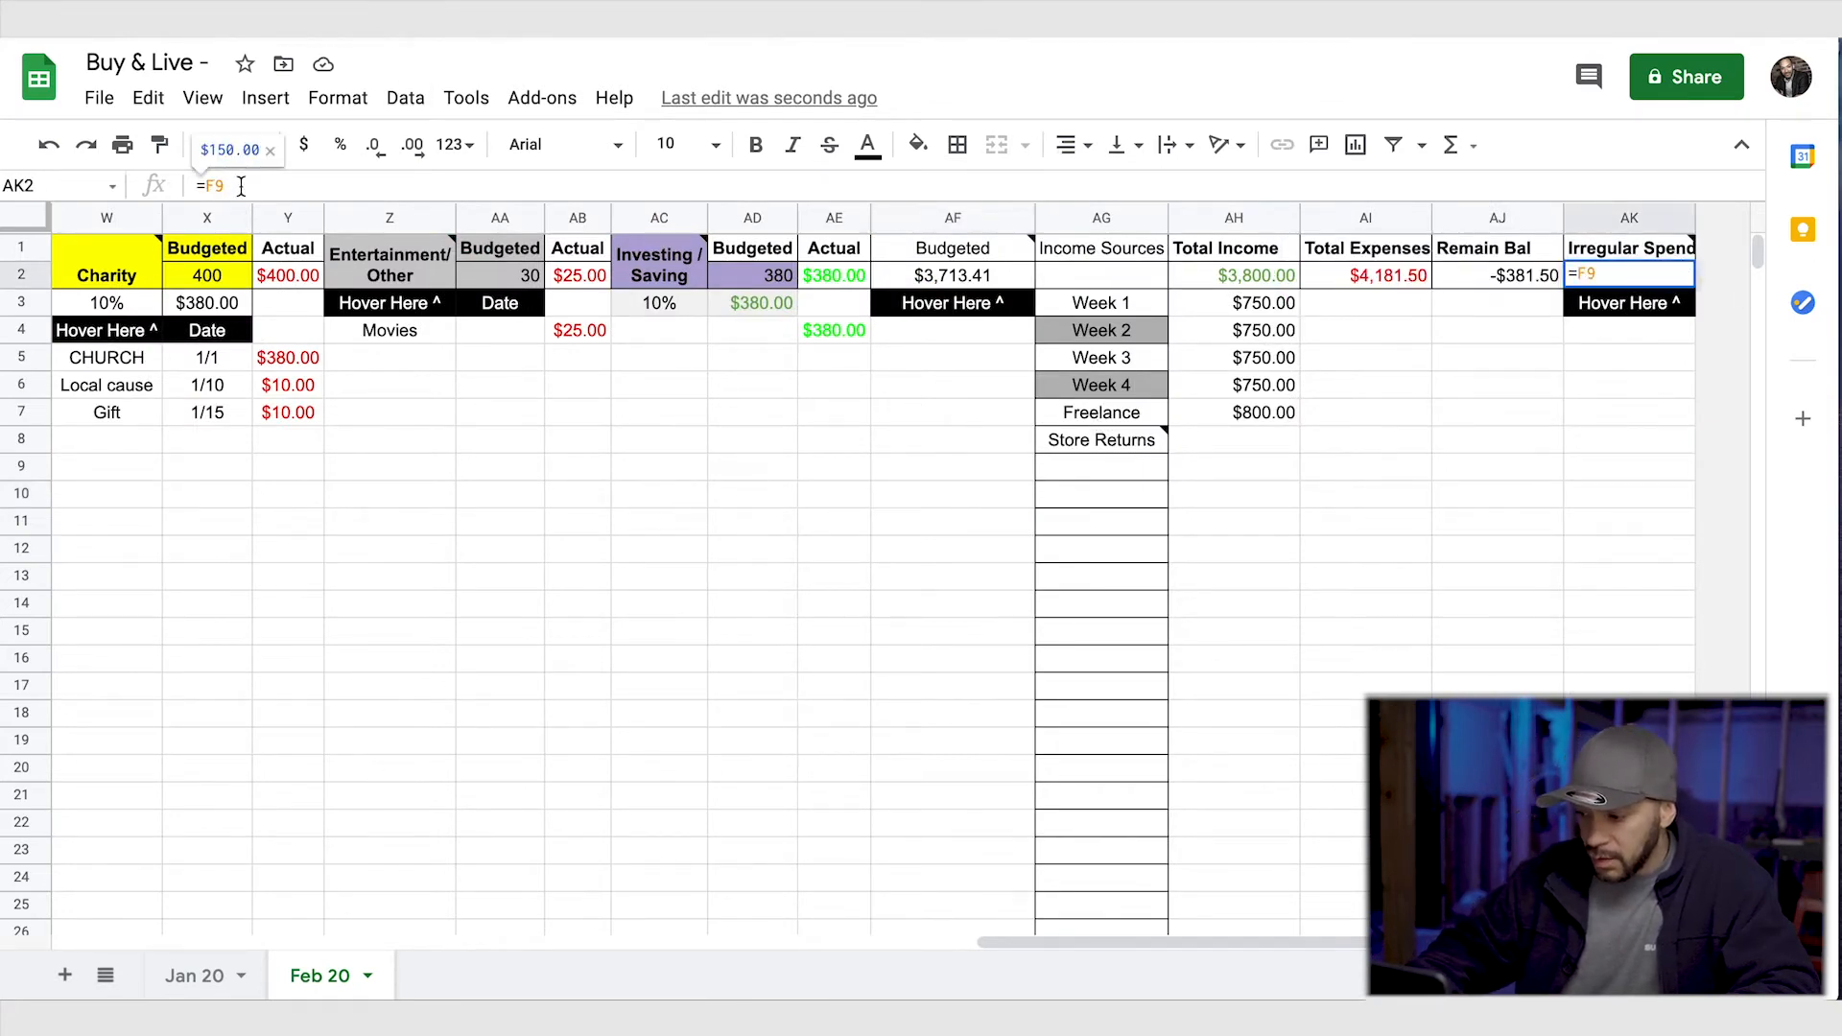
type("=v")
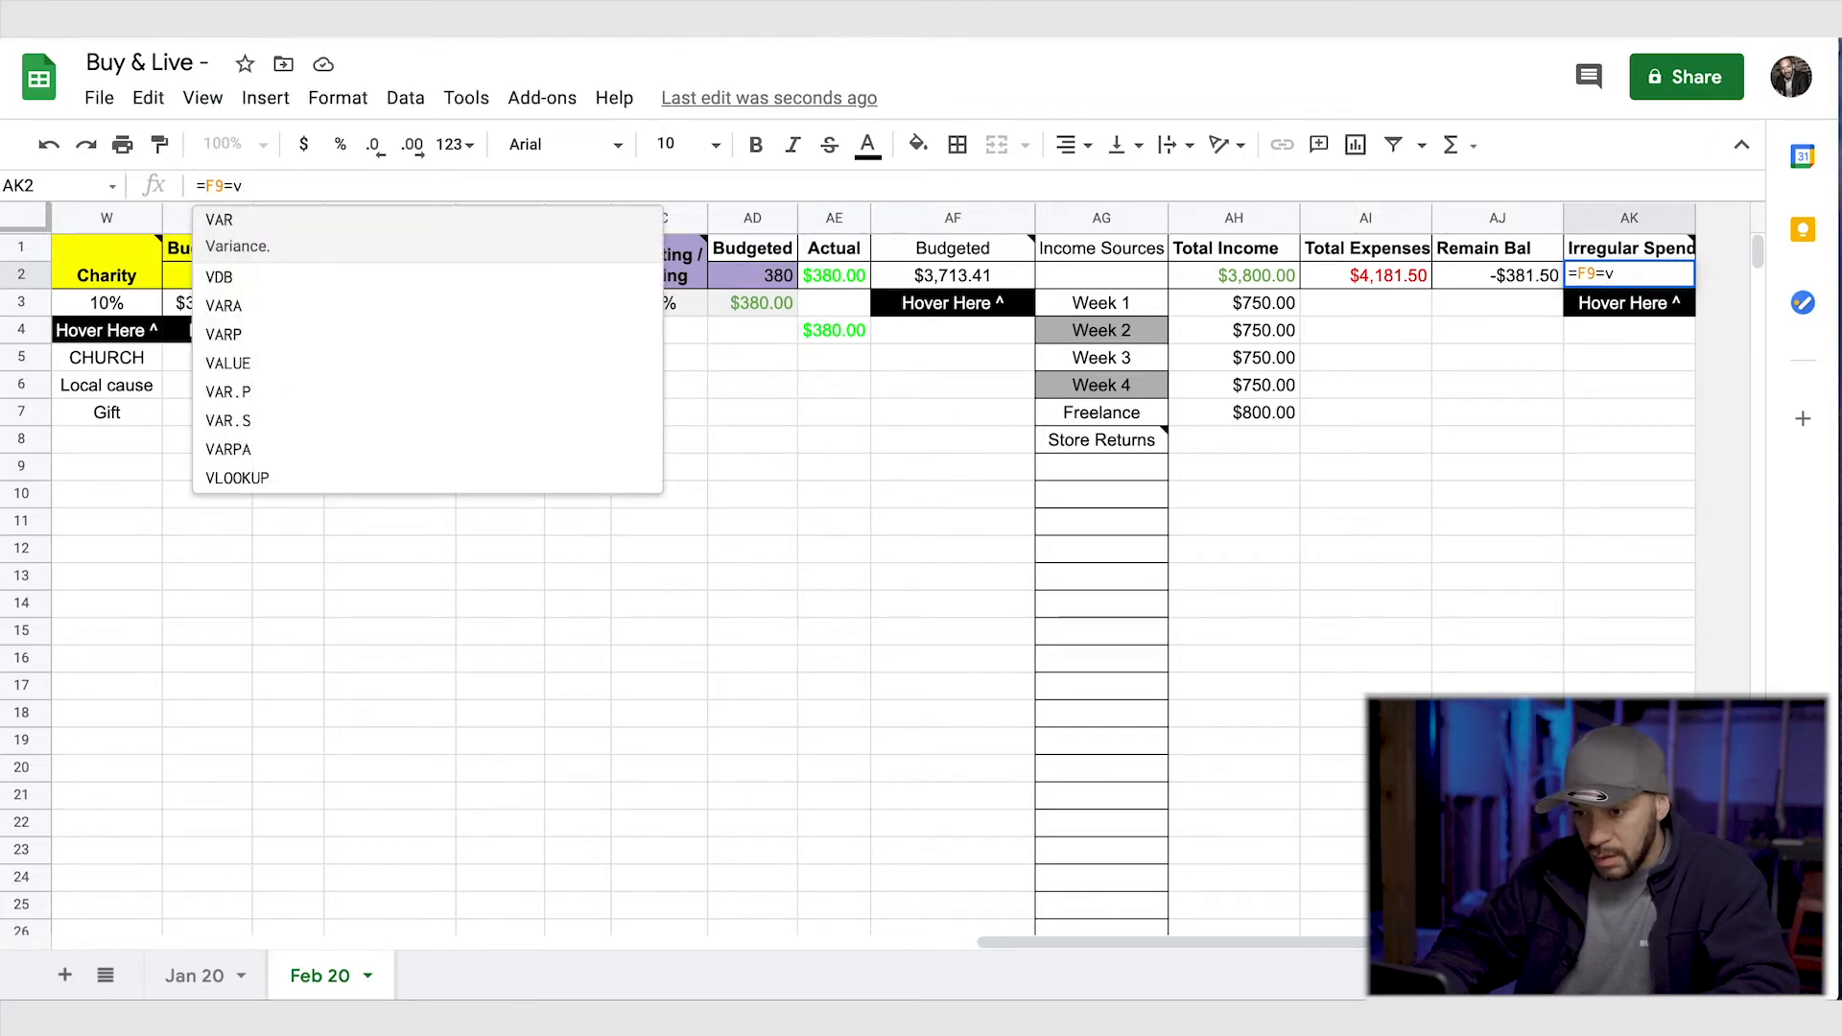
key("Return")
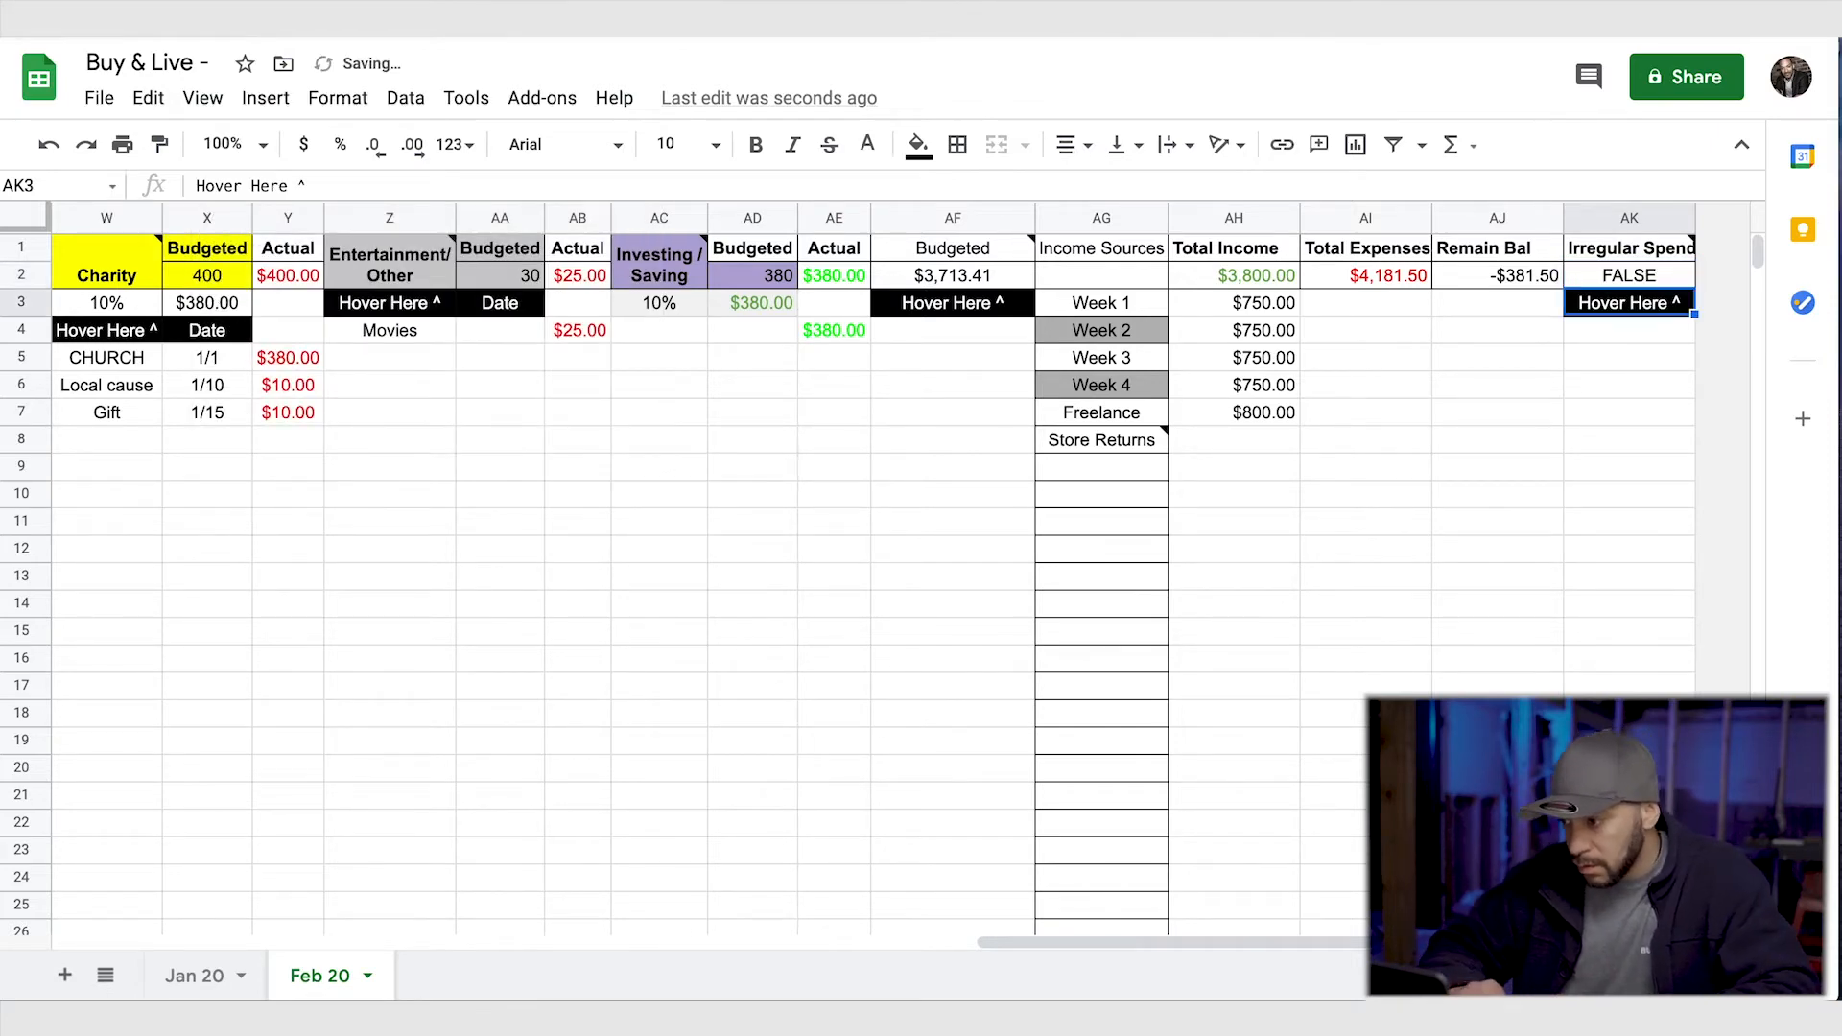
left_click(1628, 276)
left_click(230, 184)
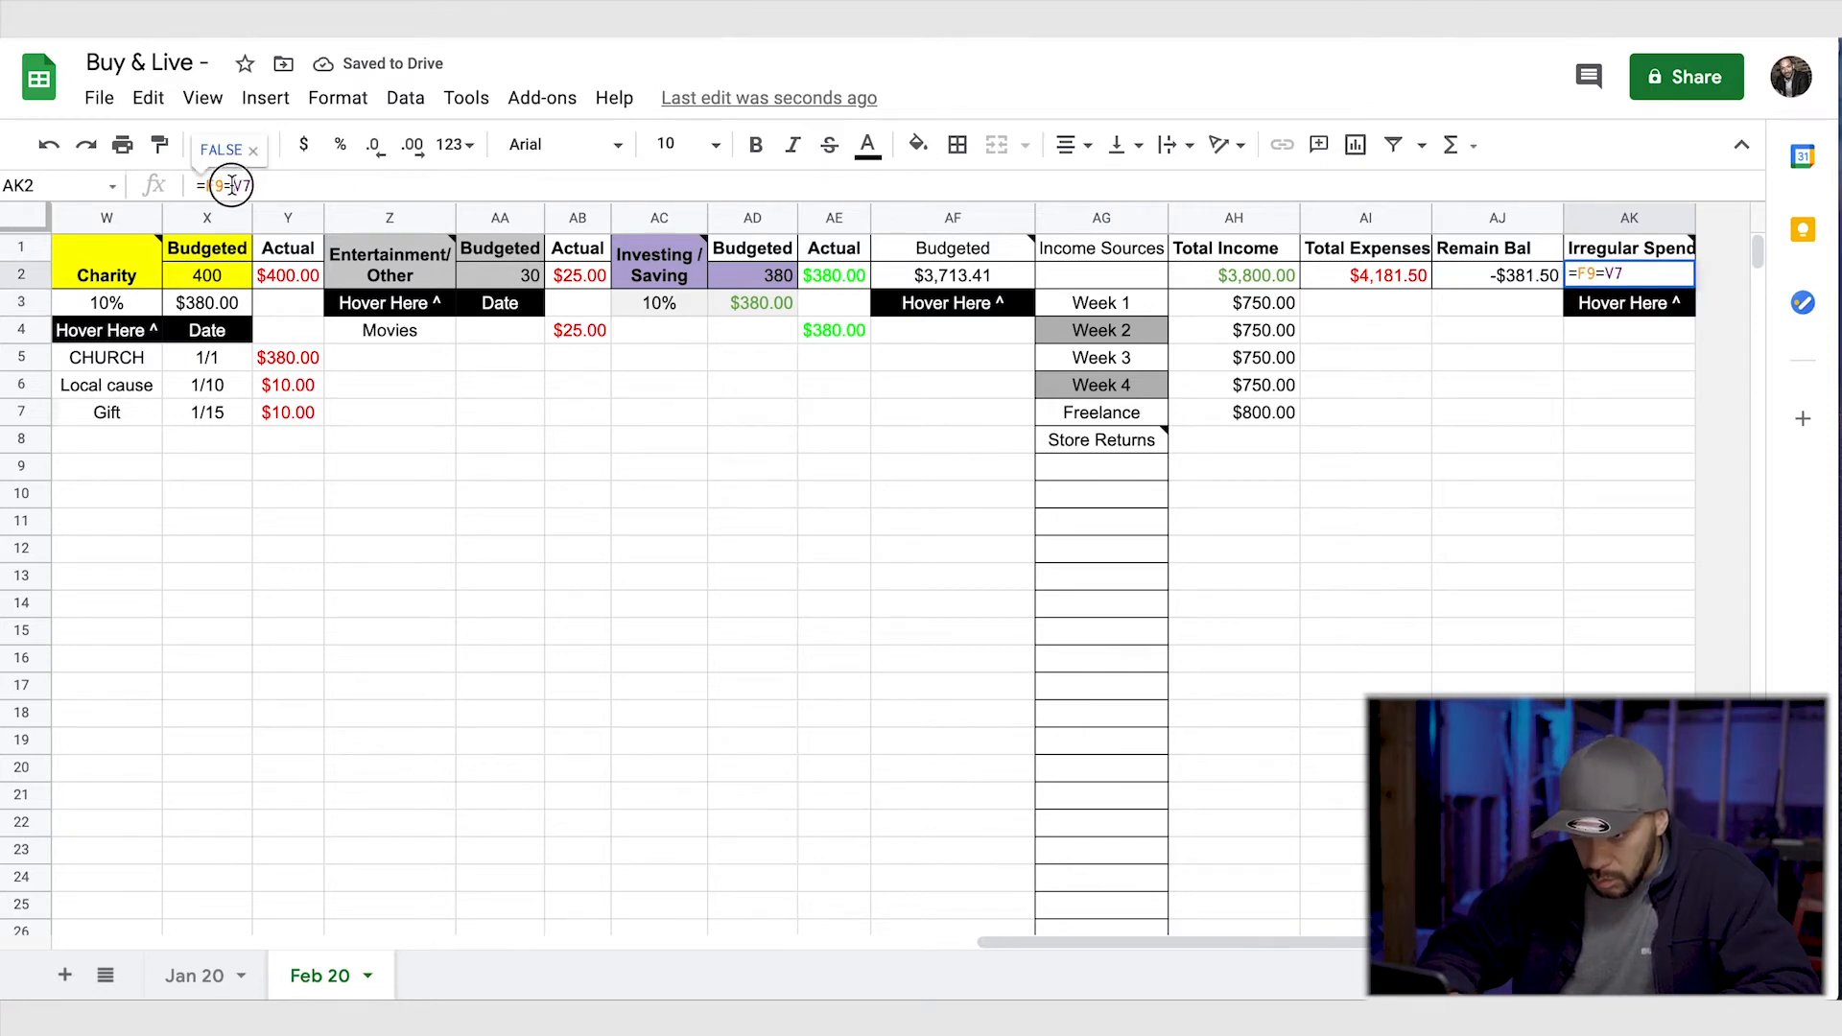
key("BackSpace")
type("-")
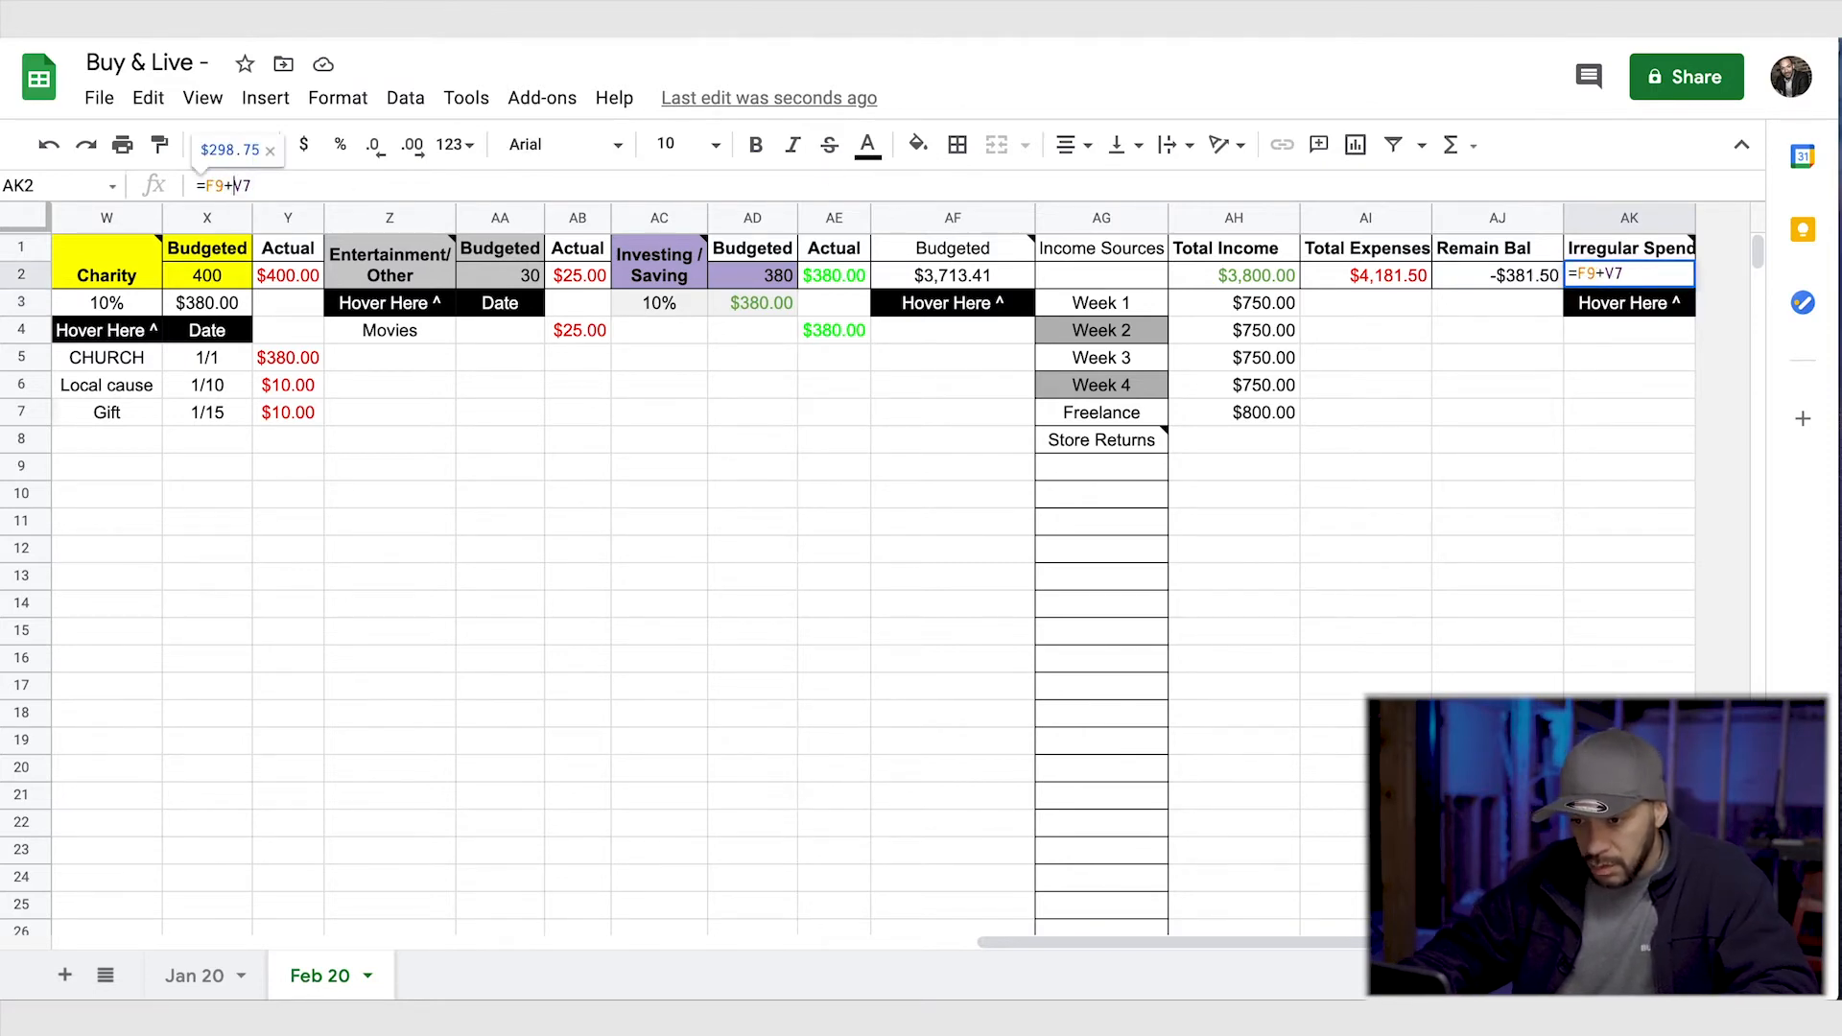
key("Return")
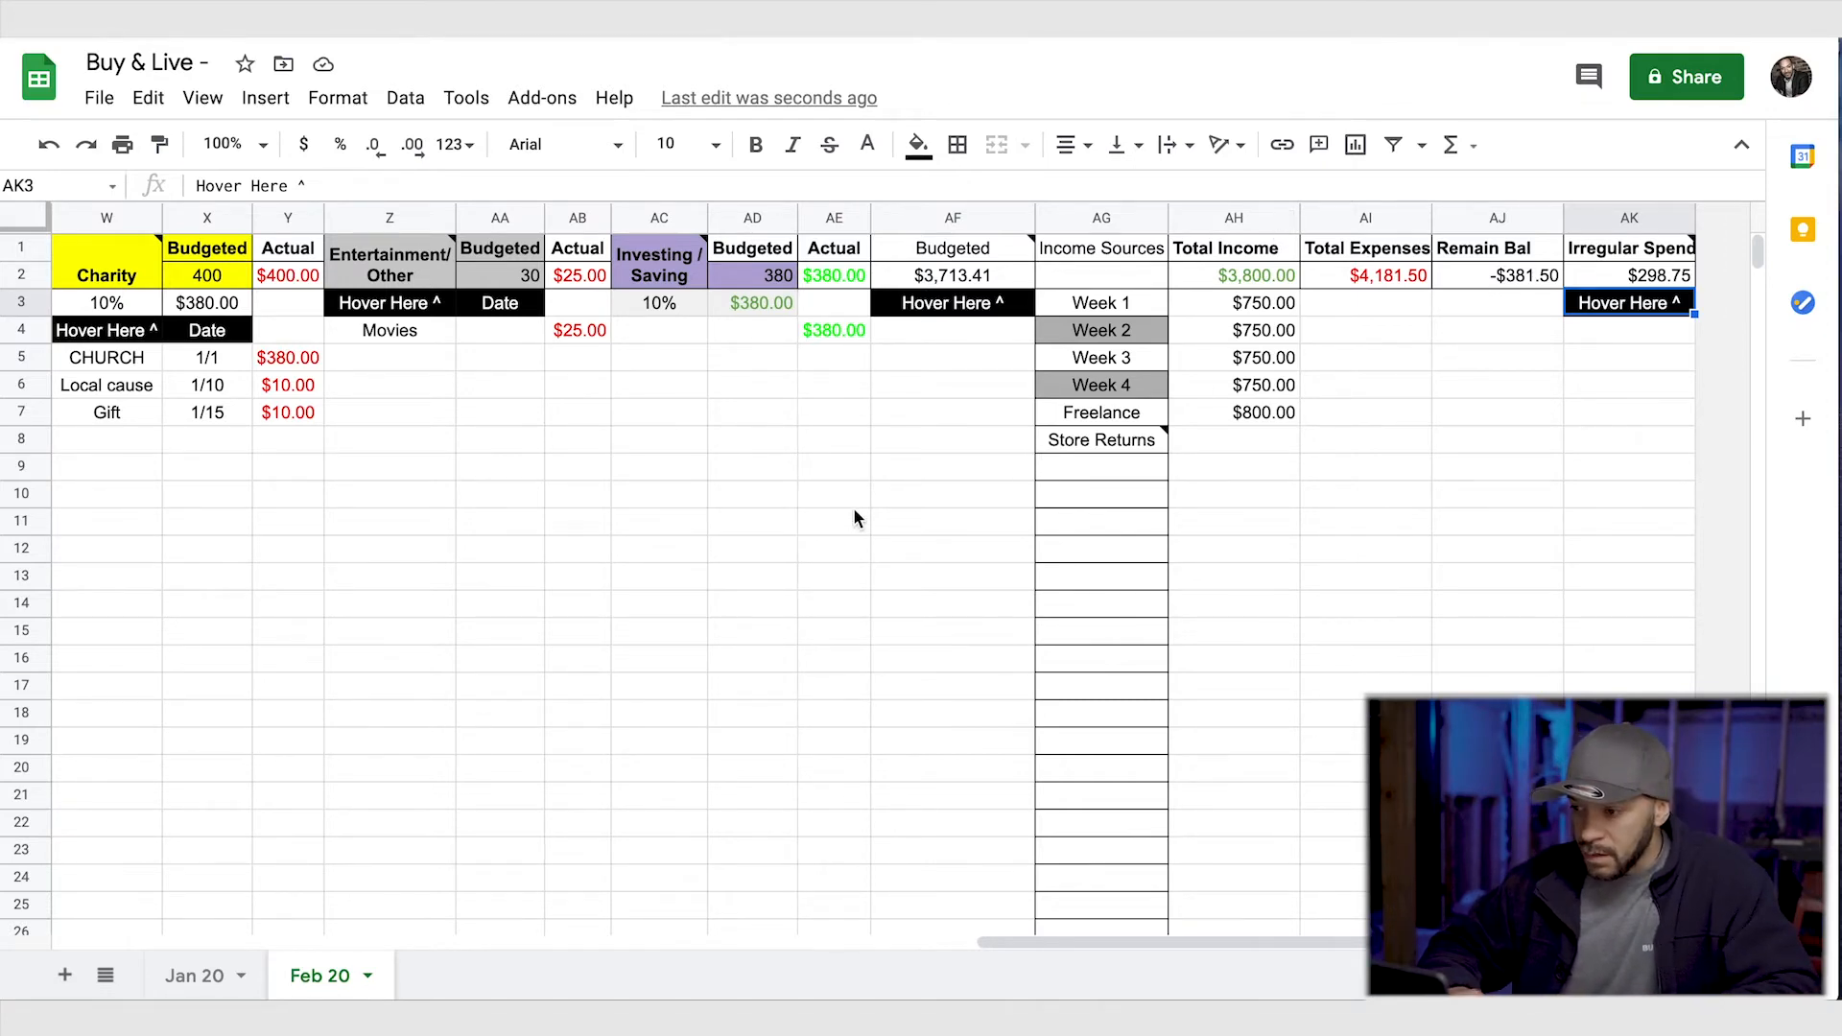
- Clear the Battery expense from the Transportation category in D9:F9 and check the remaining balance
scroll(856, 518, "left", 2)
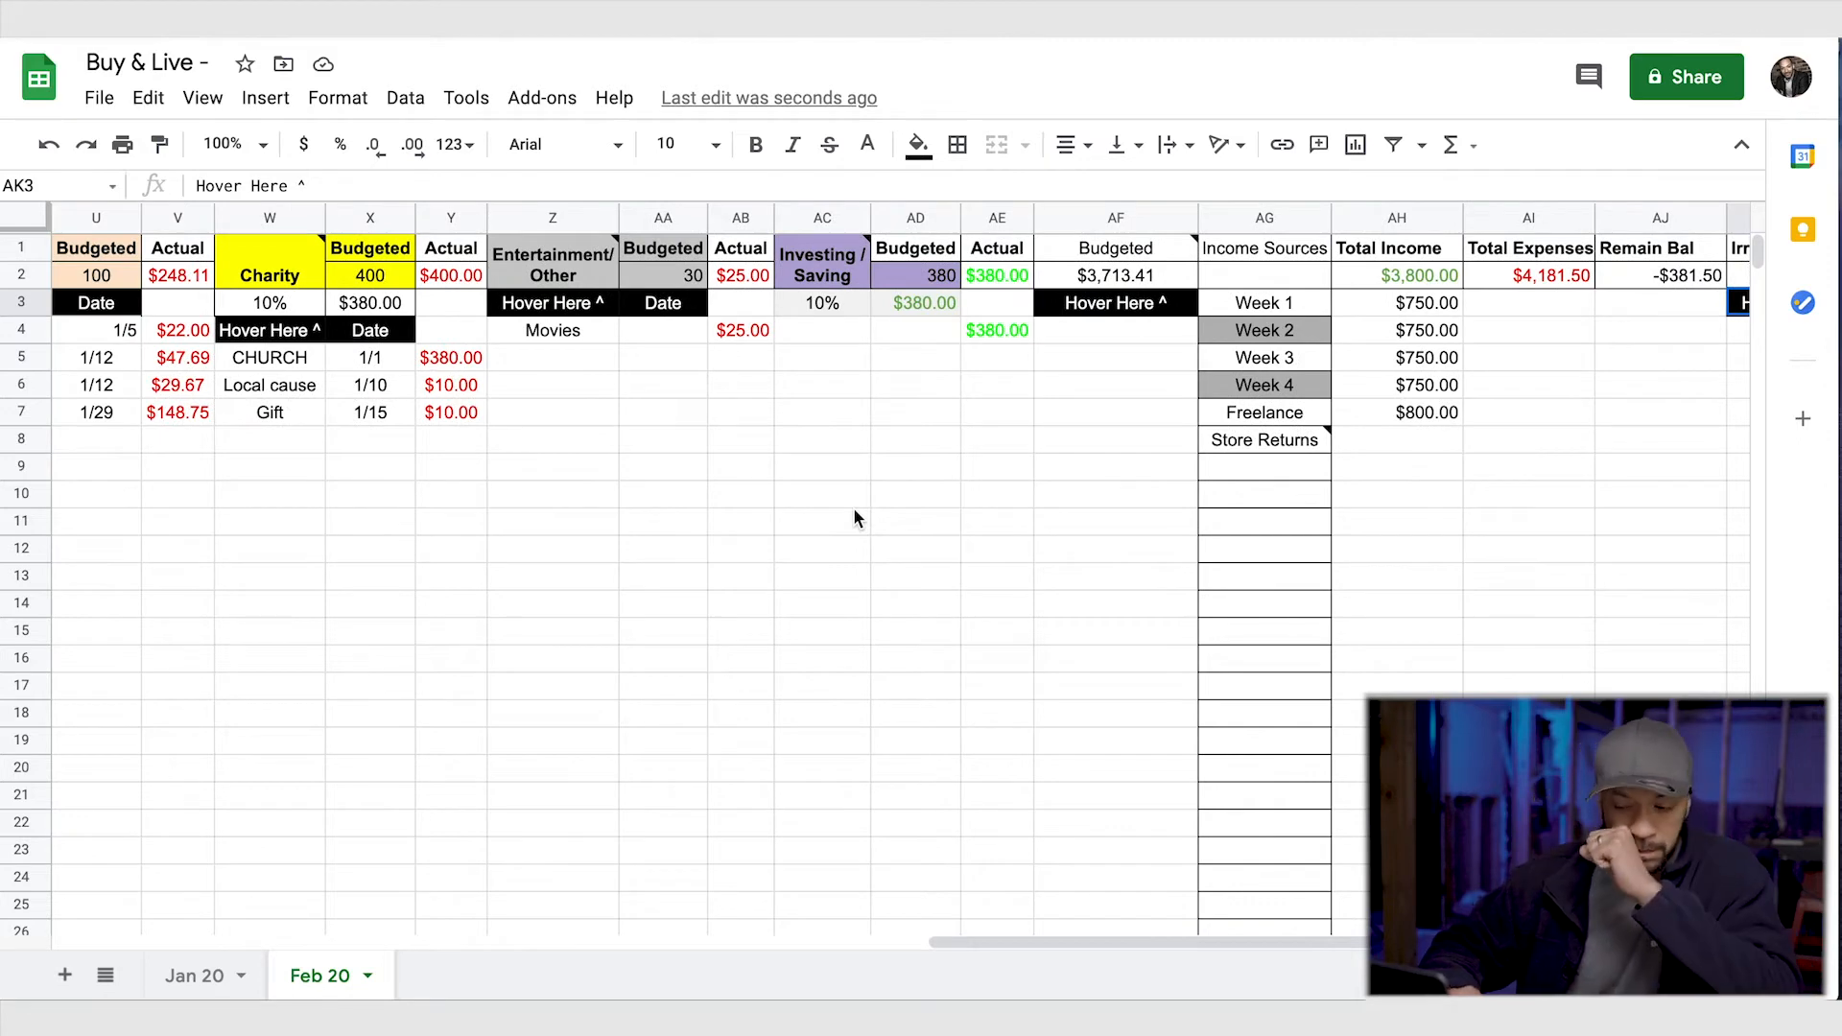
scroll(856, 518, "left", 7)
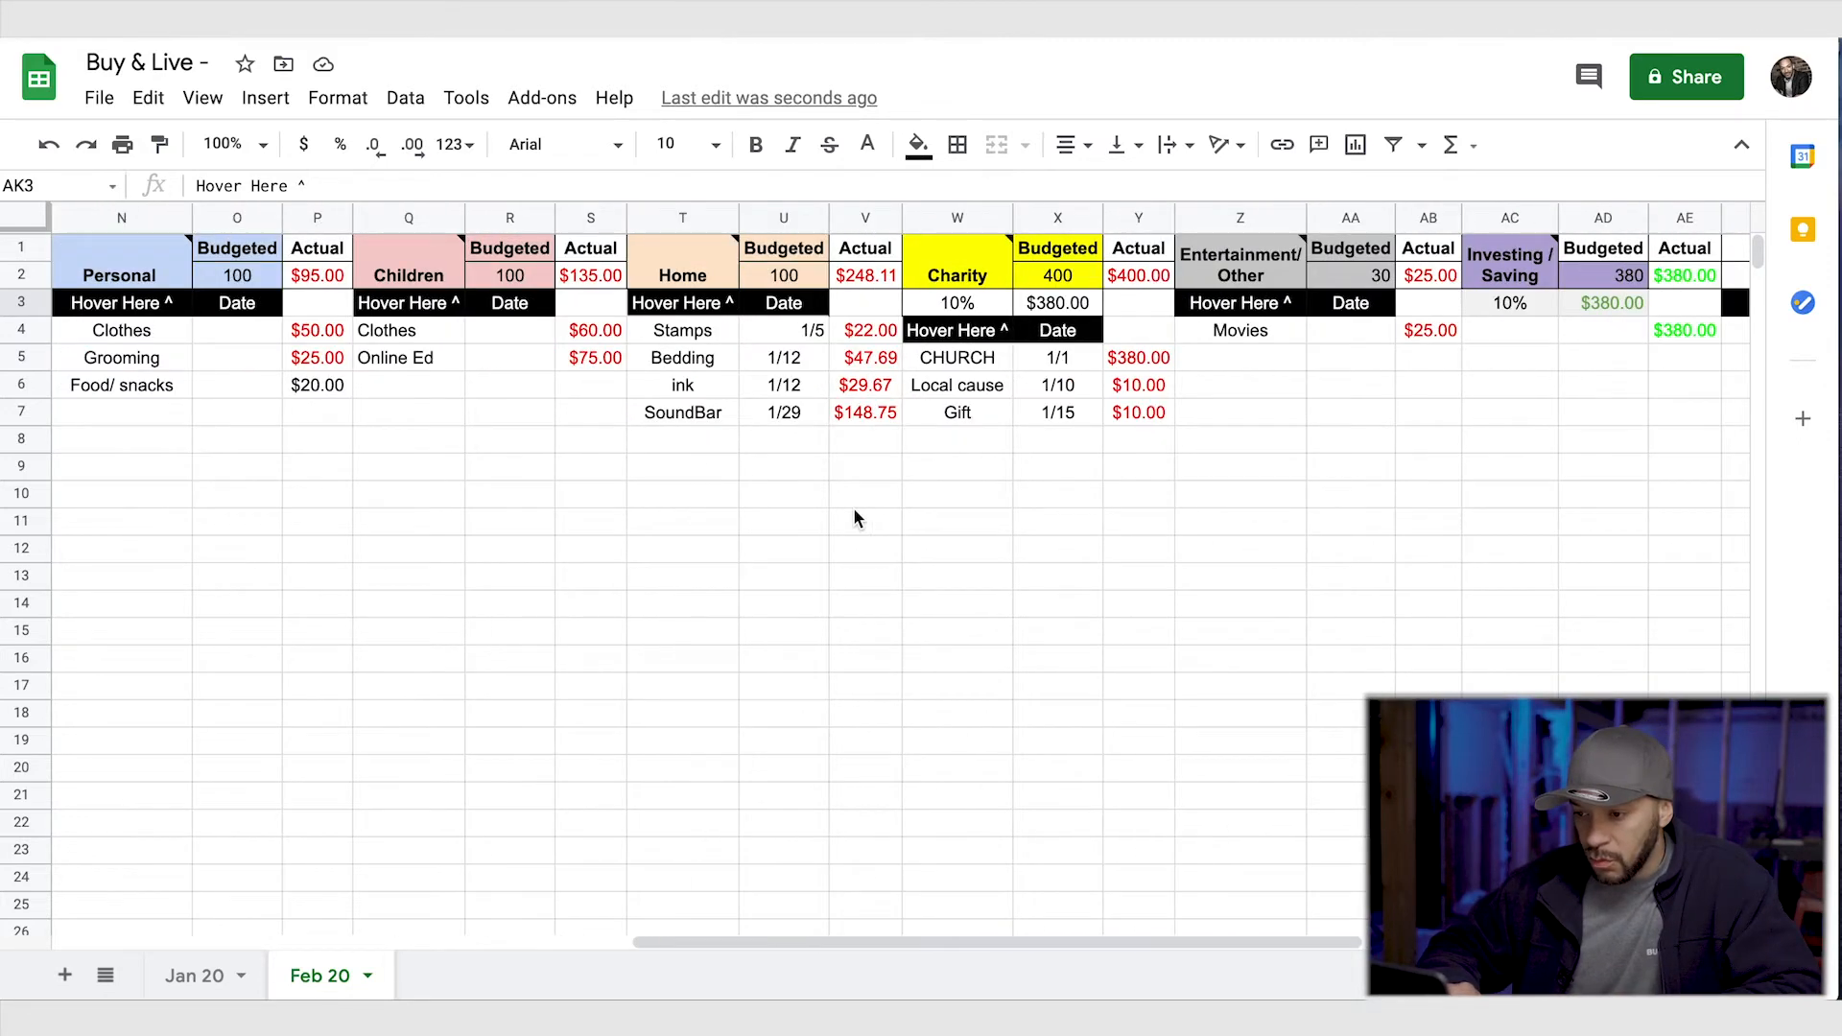
scroll(1194, 470, "right", 9)
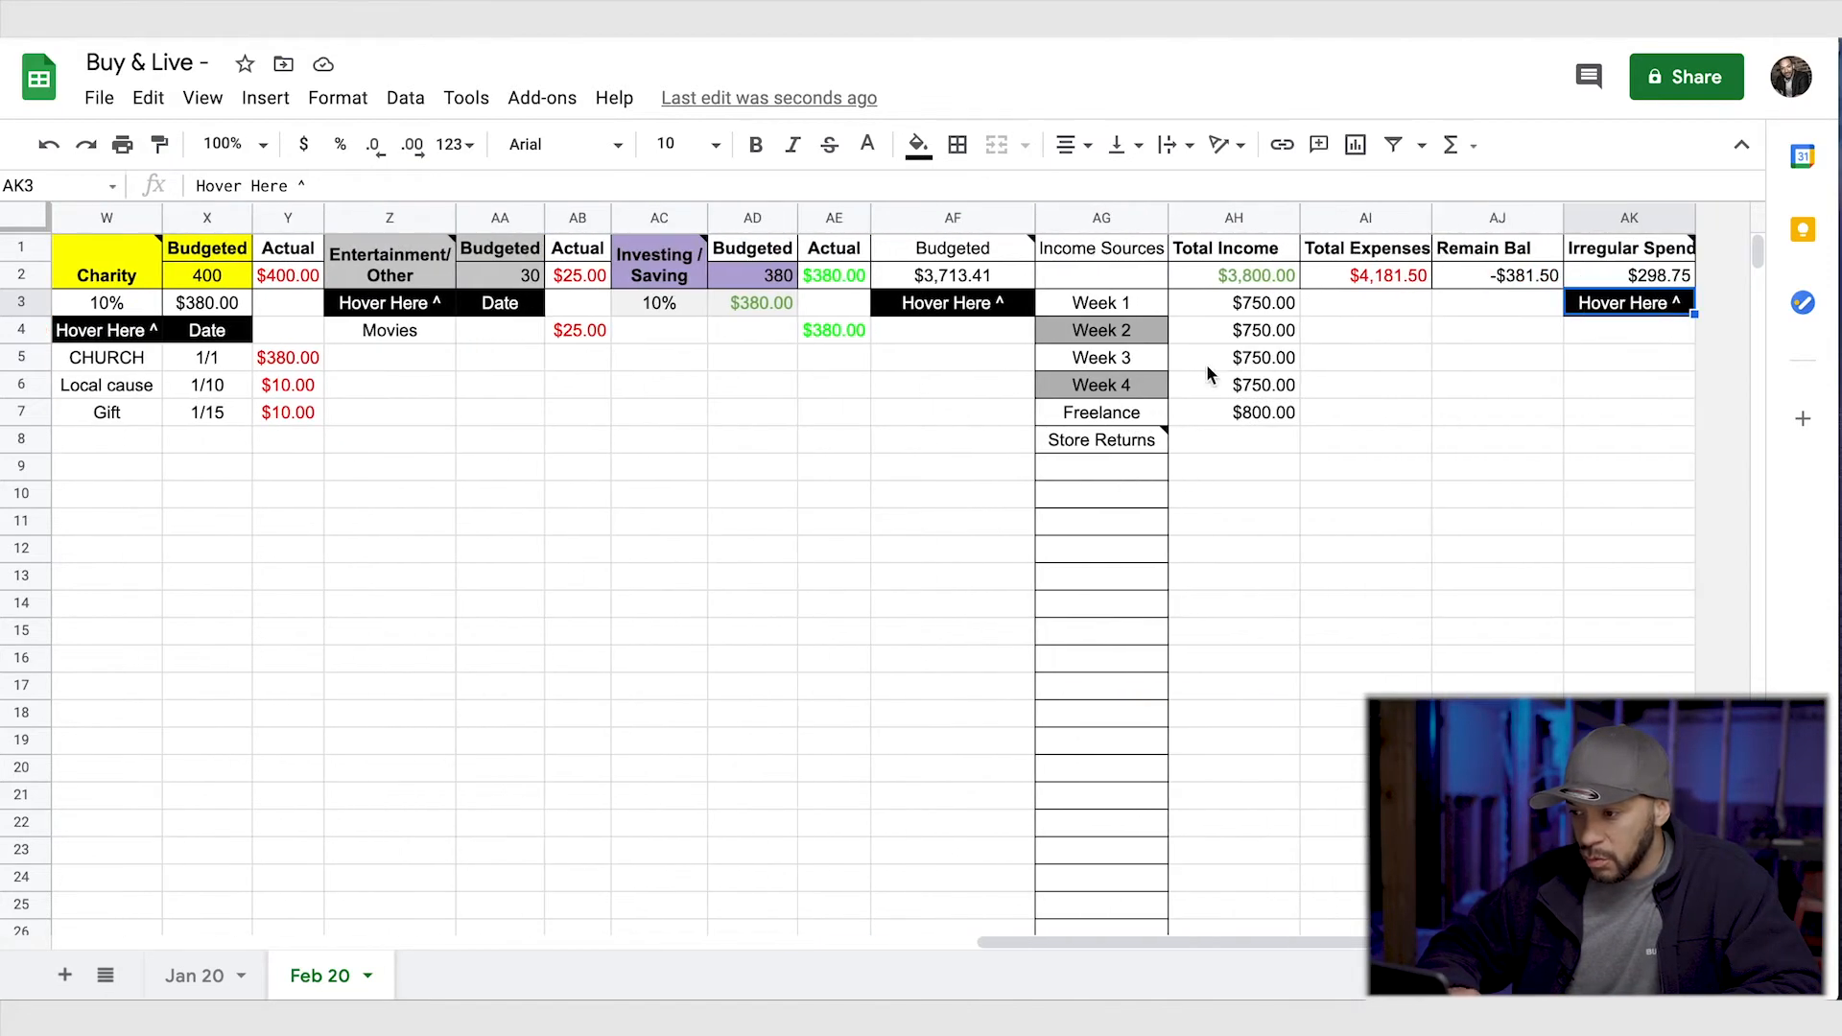
scroll(1302, 462, "left", 20)
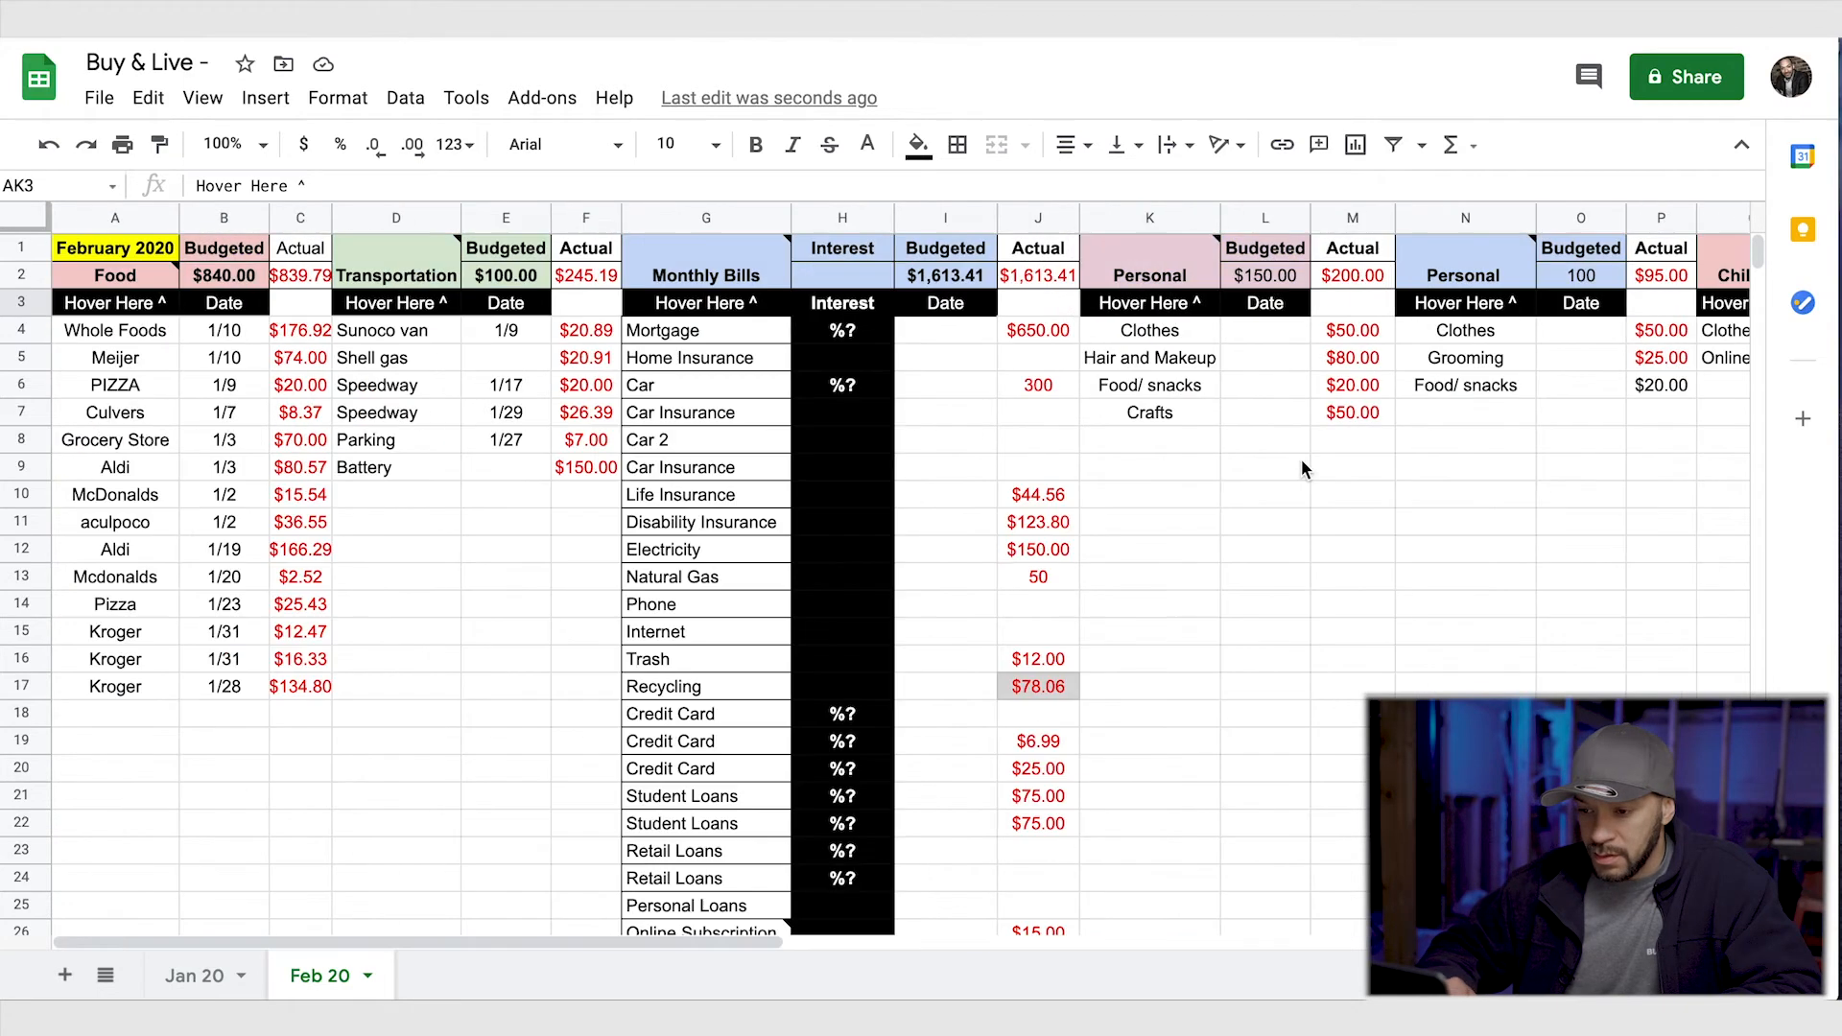
left_click_drag(394, 474, 603, 468)
key("Delete")
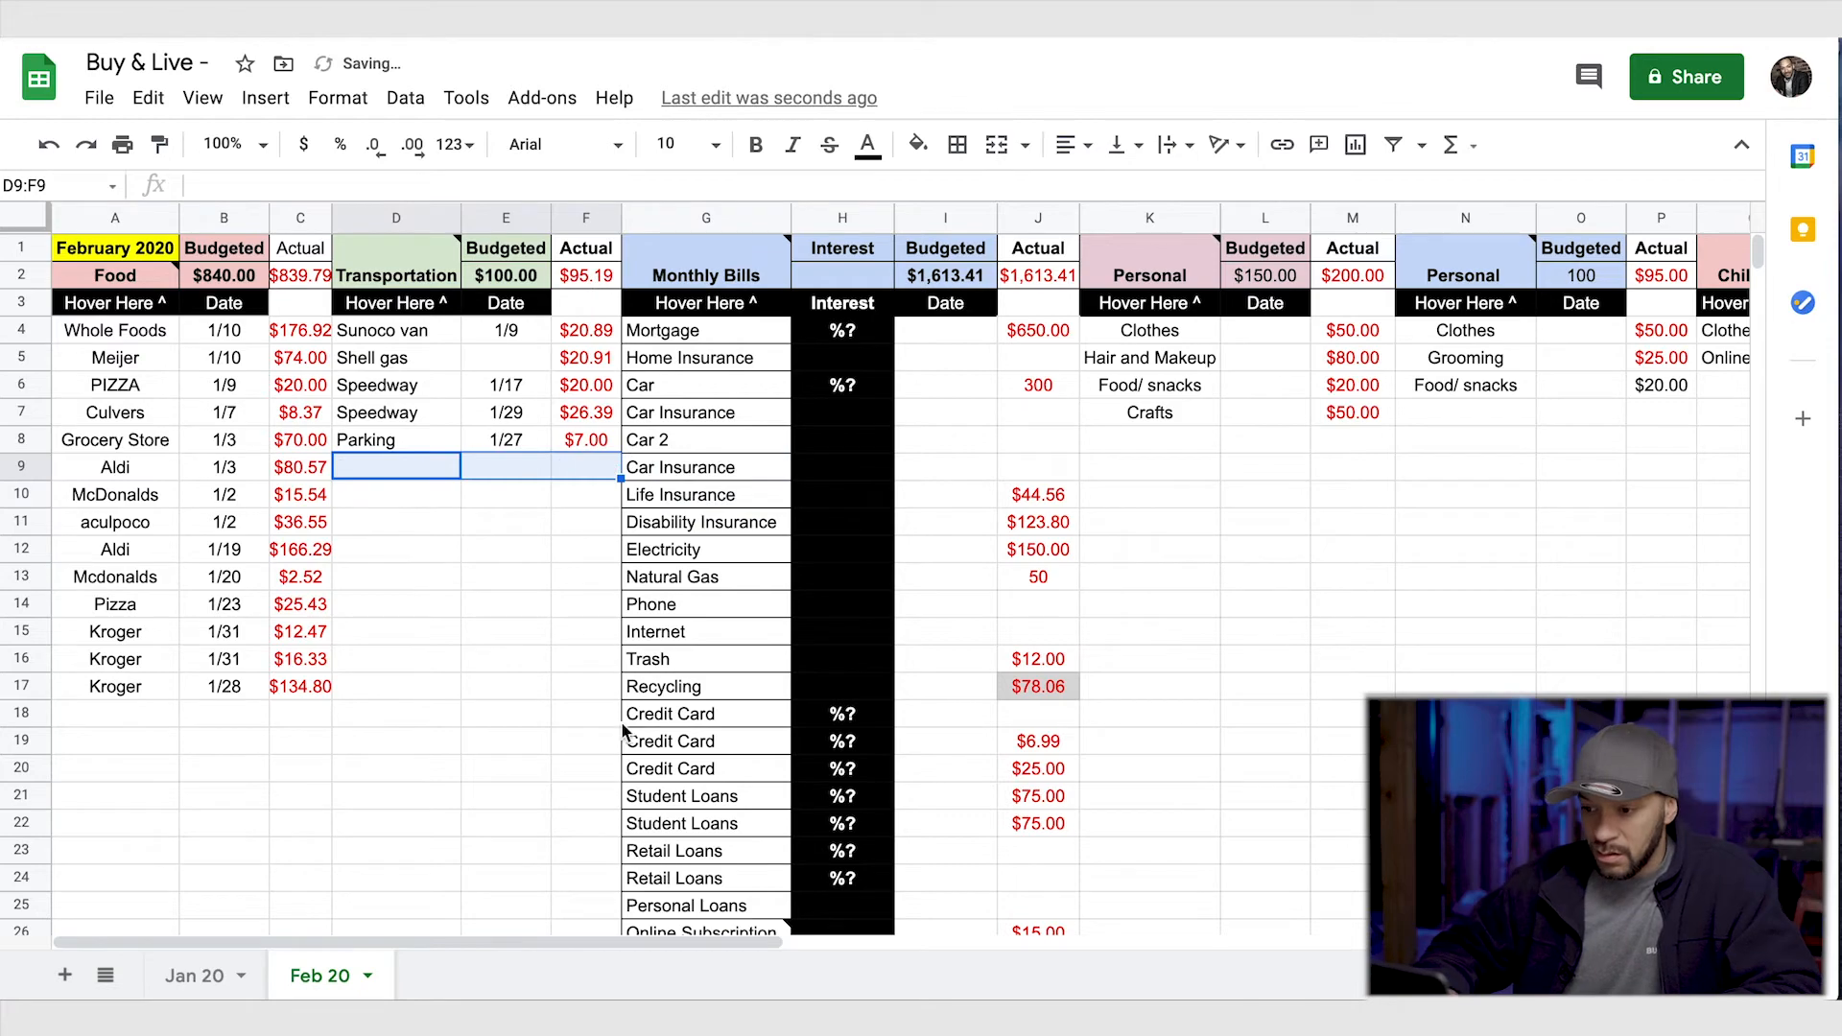
scroll(805, 729, "right", 20)
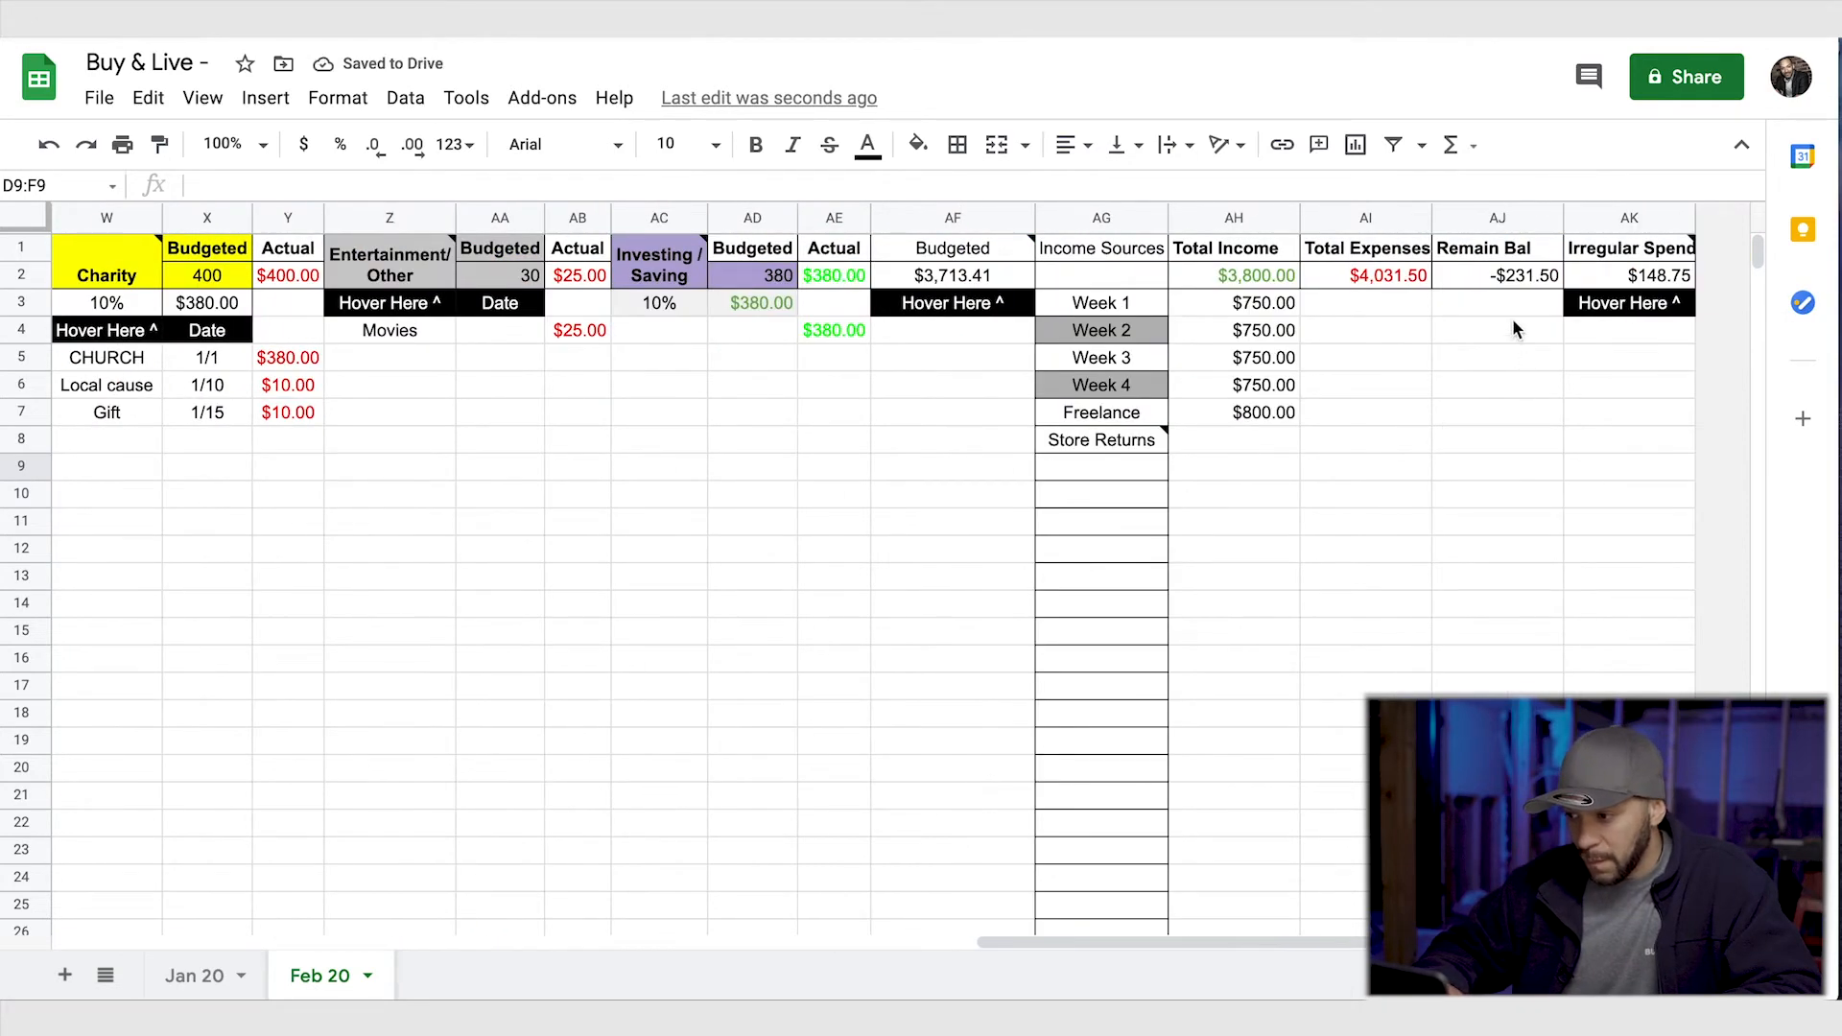
- Check the totals on the Jan 20 sheet and clear the SoundBar expense in T7:V7 on the Feb 20 sheet
left_click(195, 976)
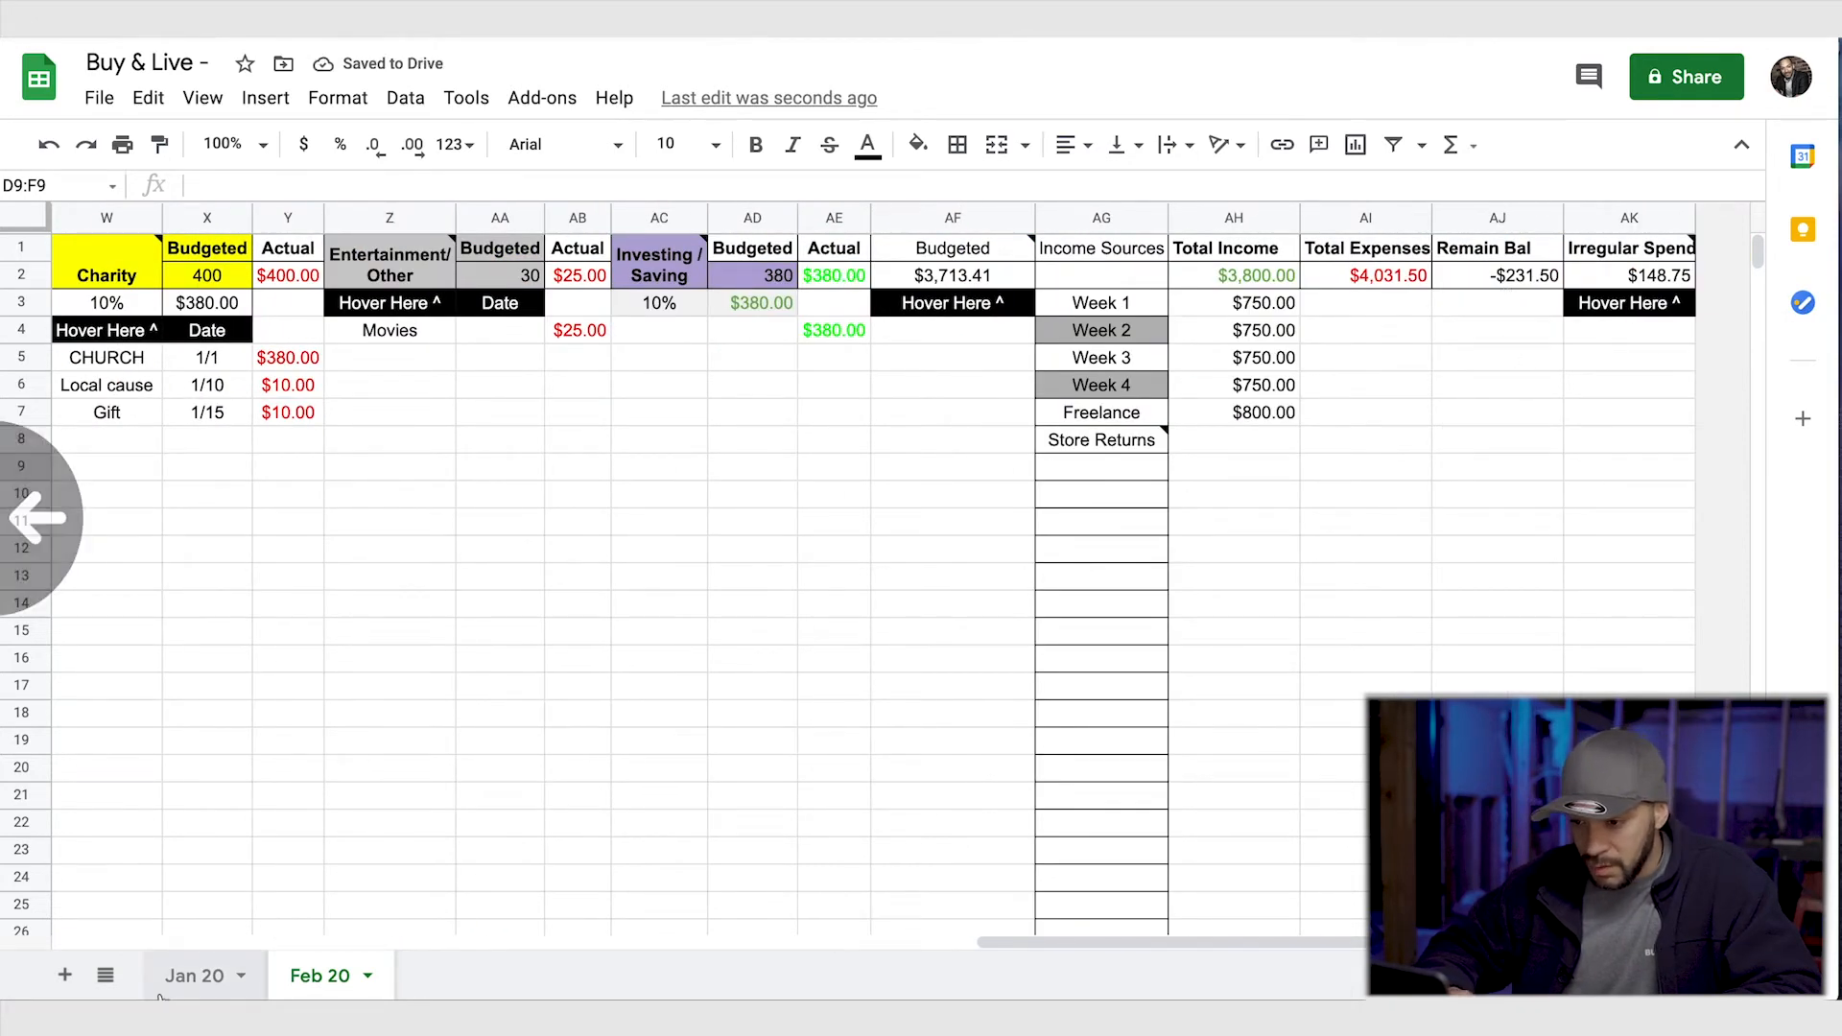
scroll(406, 756, "right", 20)
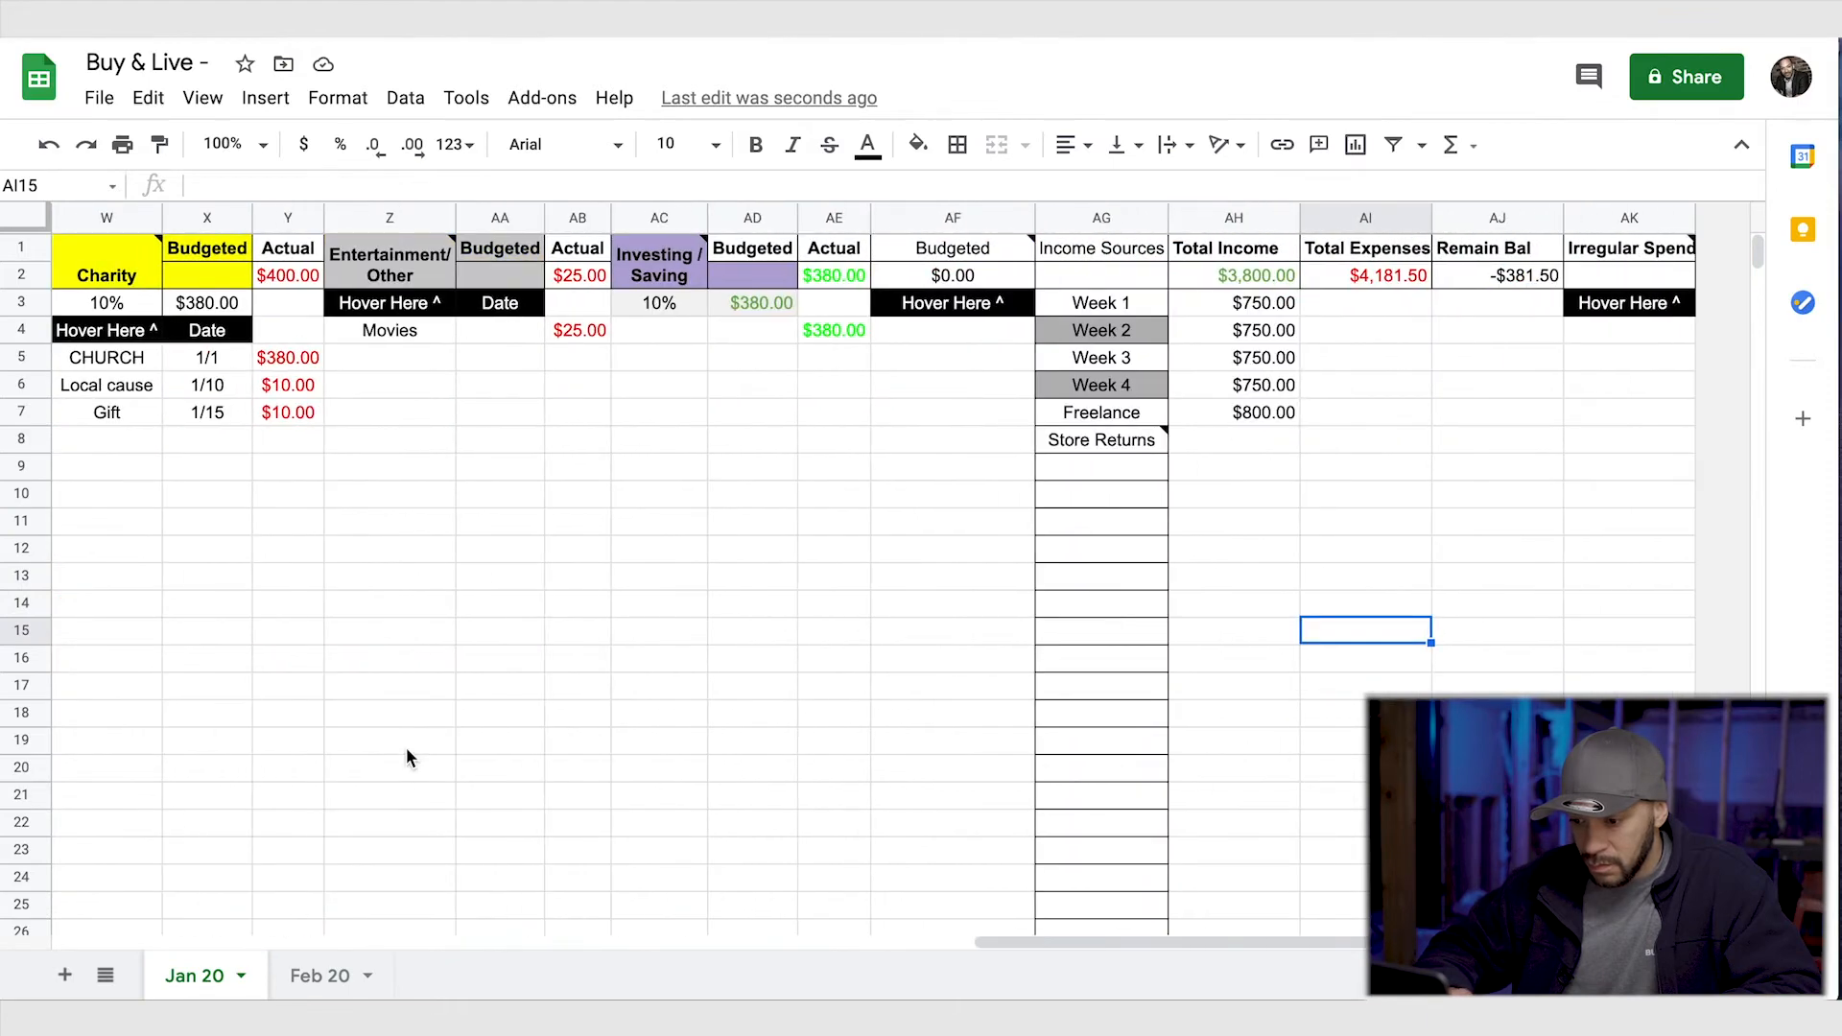
left_click(316, 988)
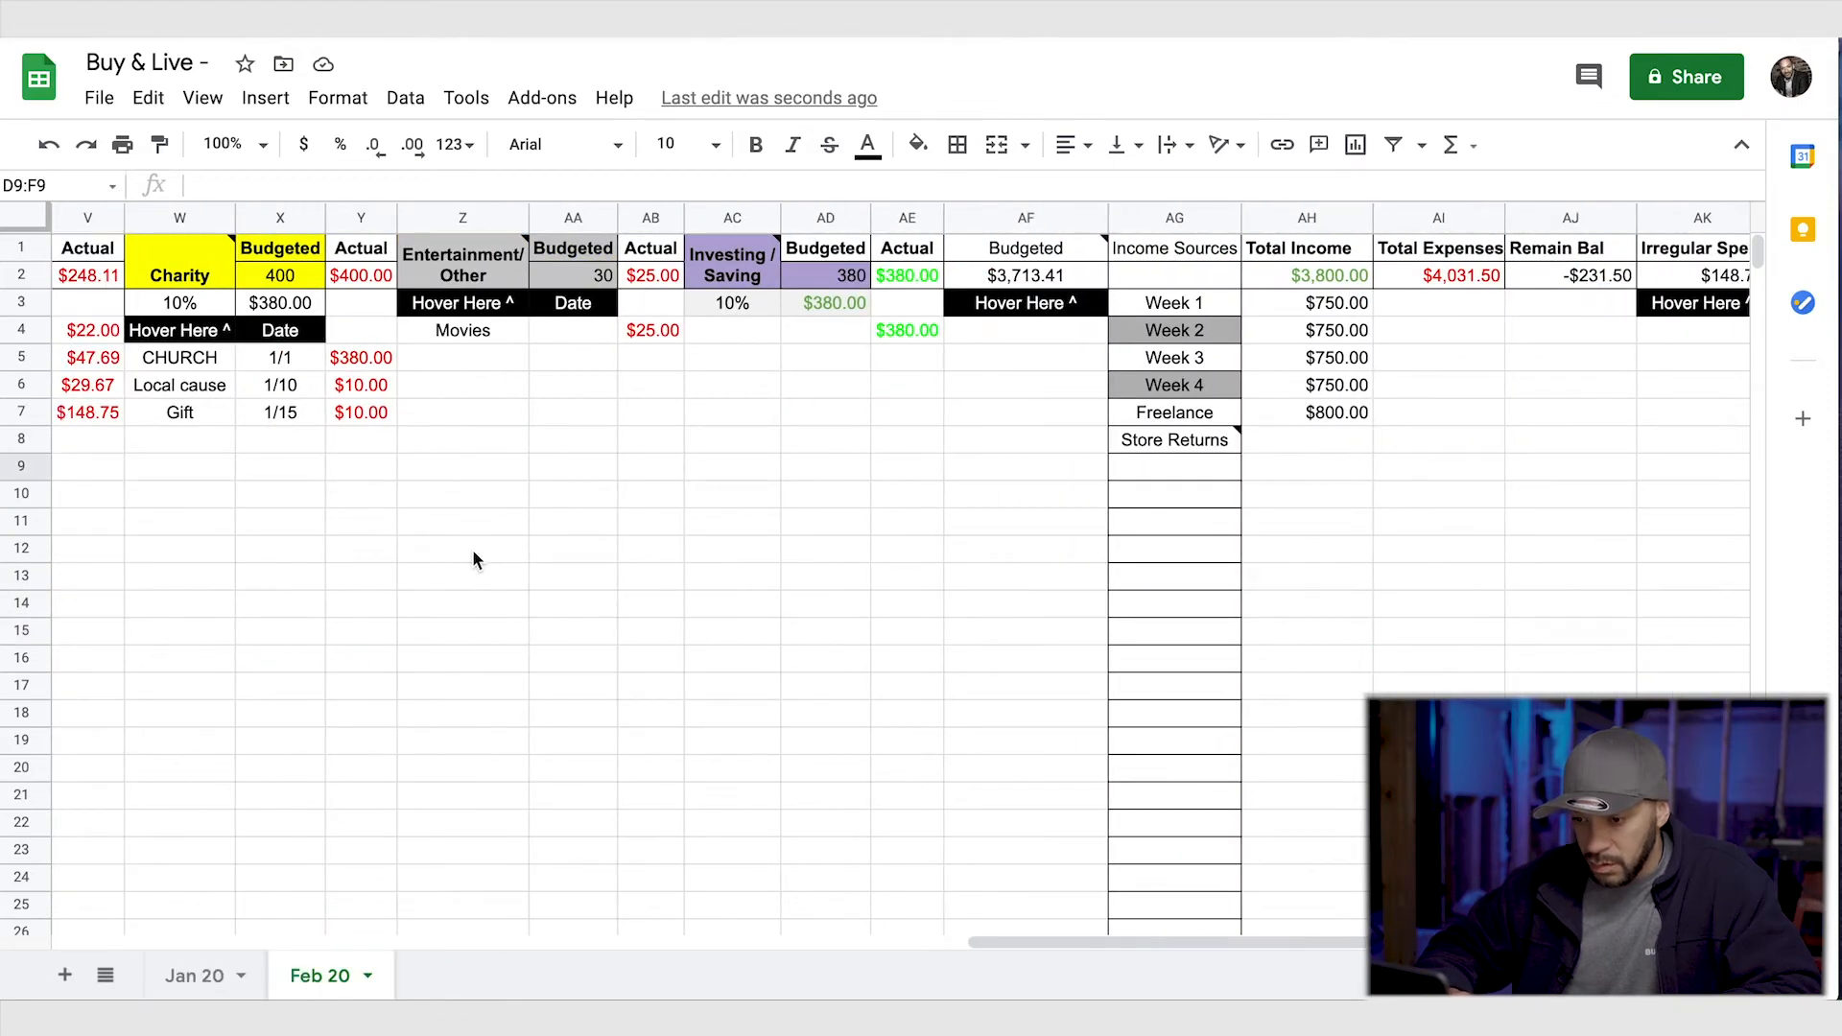
scroll(472, 558, "left", 2)
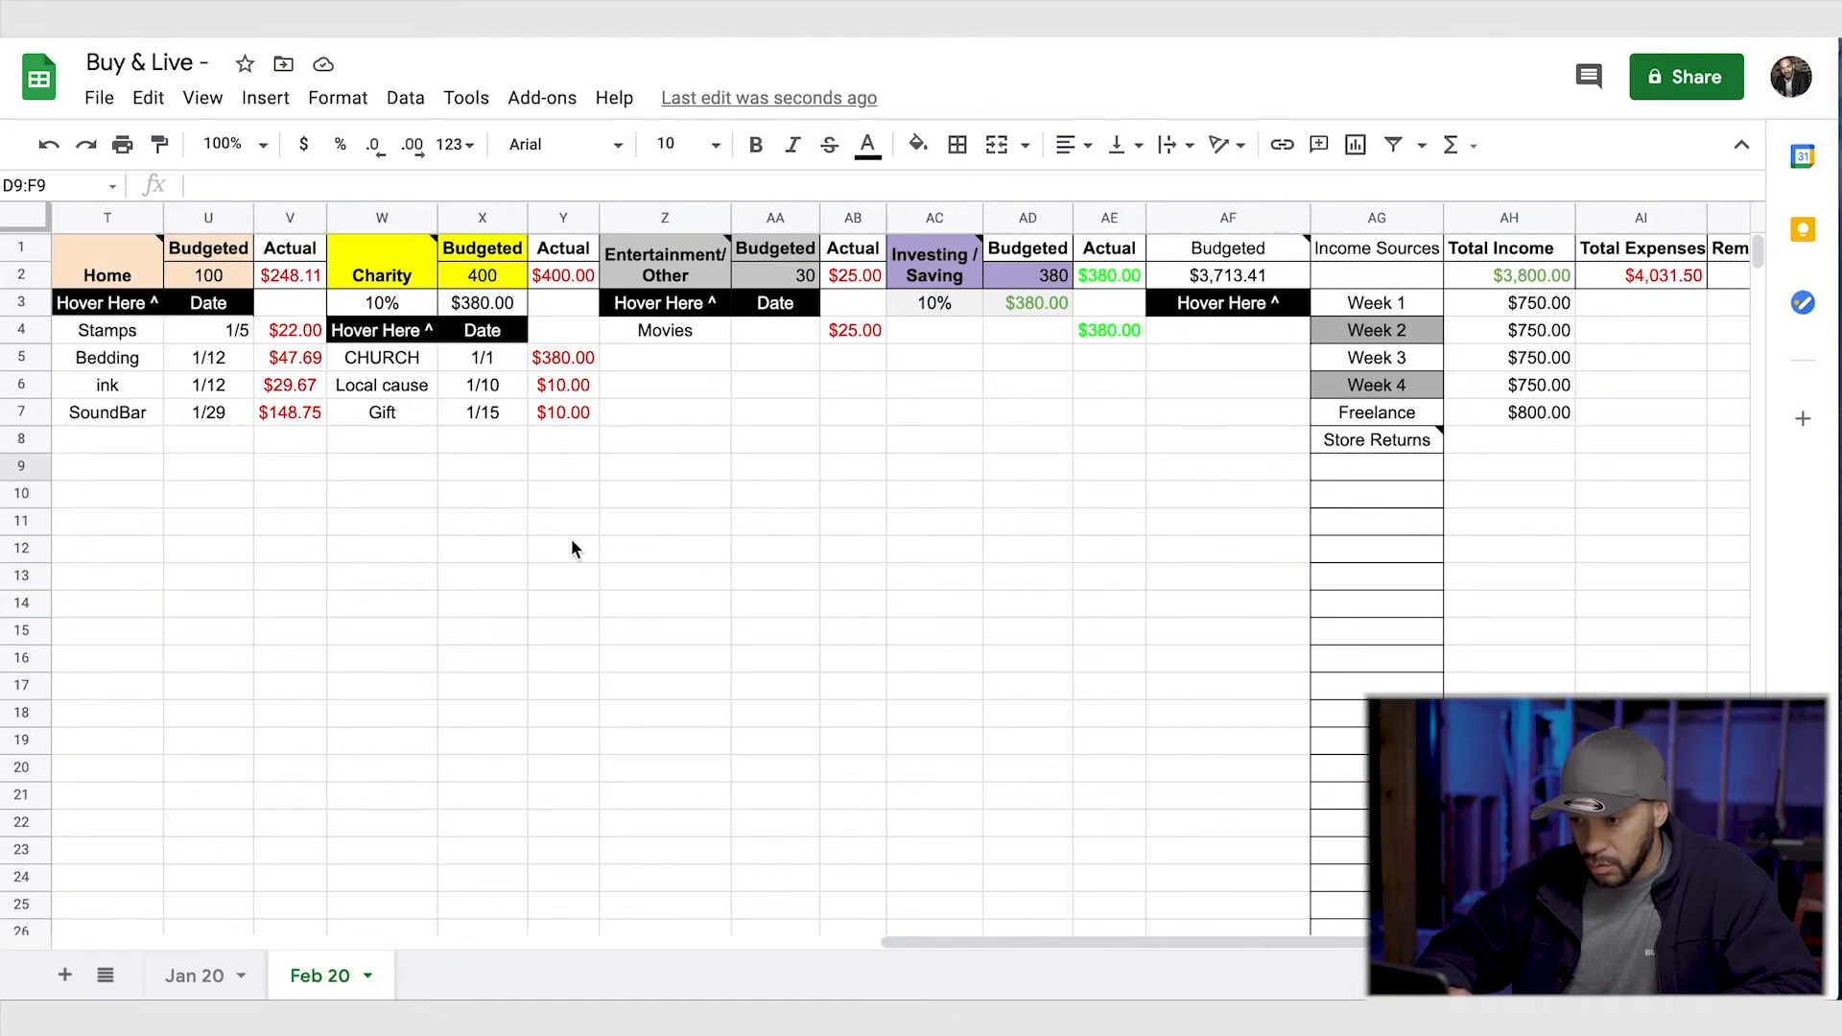
scroll(571, 542, "left", 2)
left_click_drag(292, 419, 470, 415)
key("Delete")
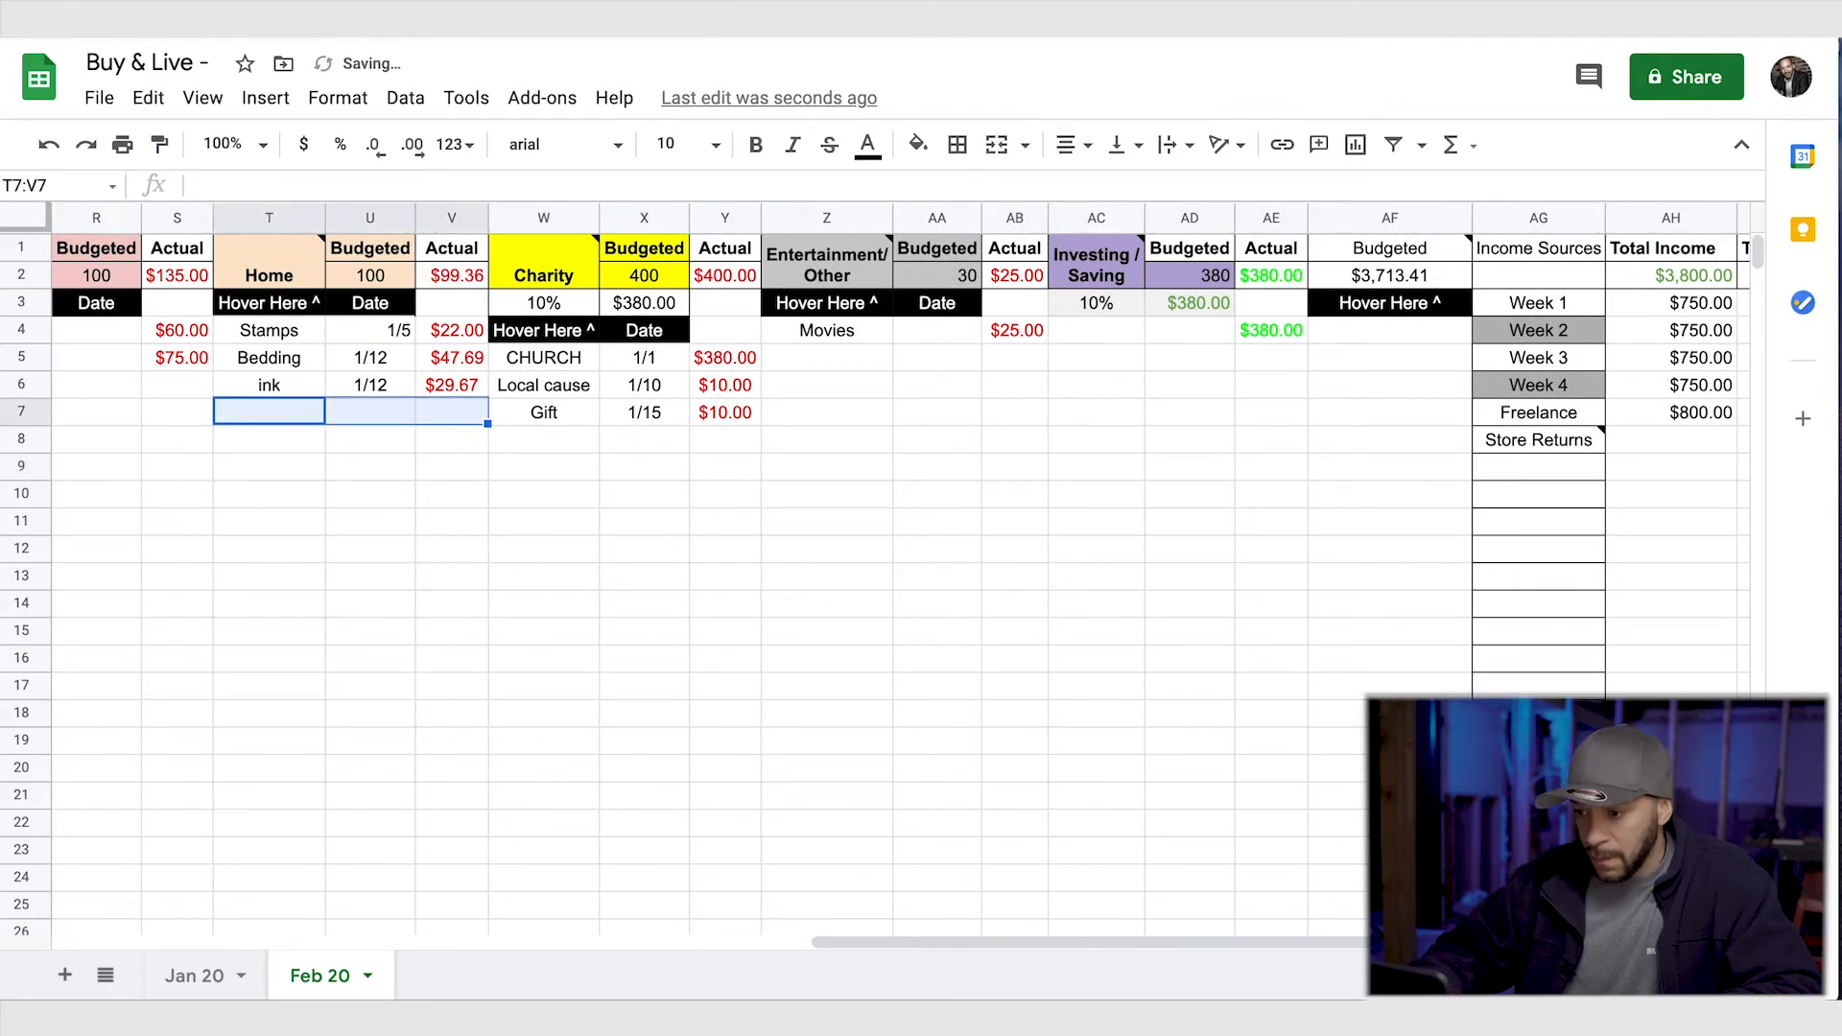
scroll(470, 416, "right", 5)
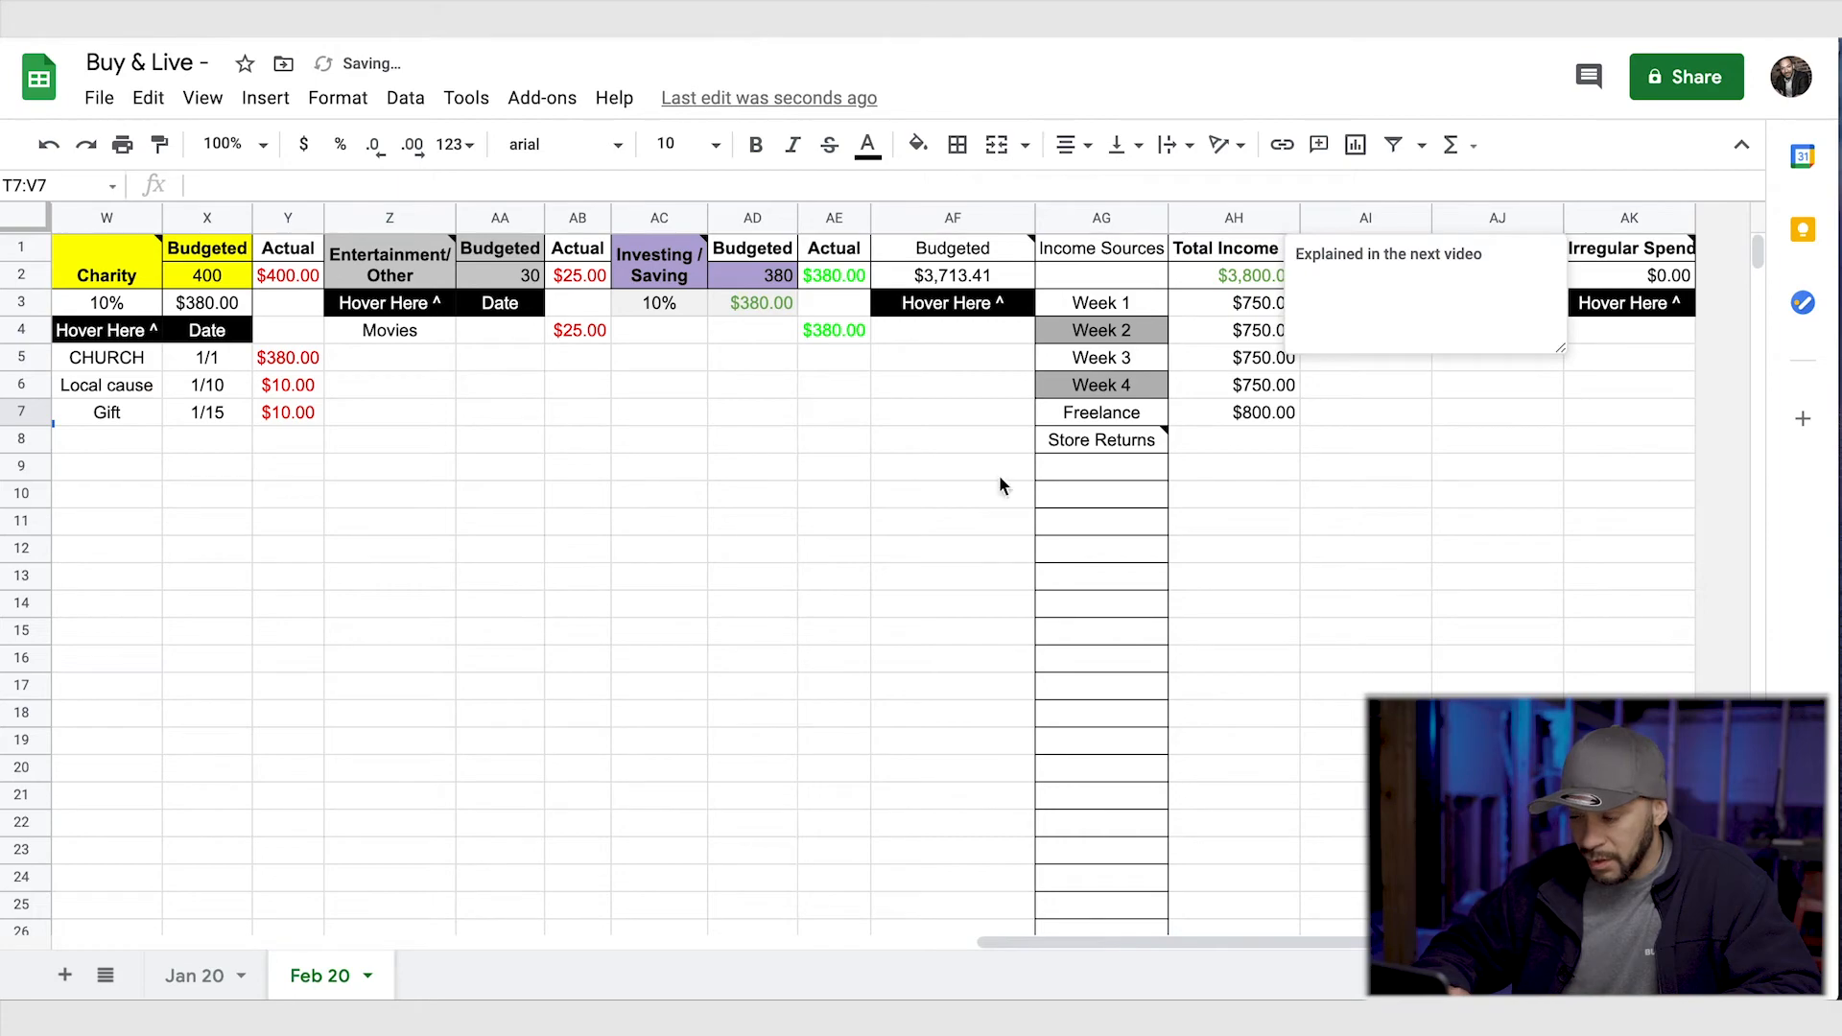
- Clear the Crafts expense in K7:M7 of the first Personal category and check the remaining balance
scroll(740, 525, "left", 20)
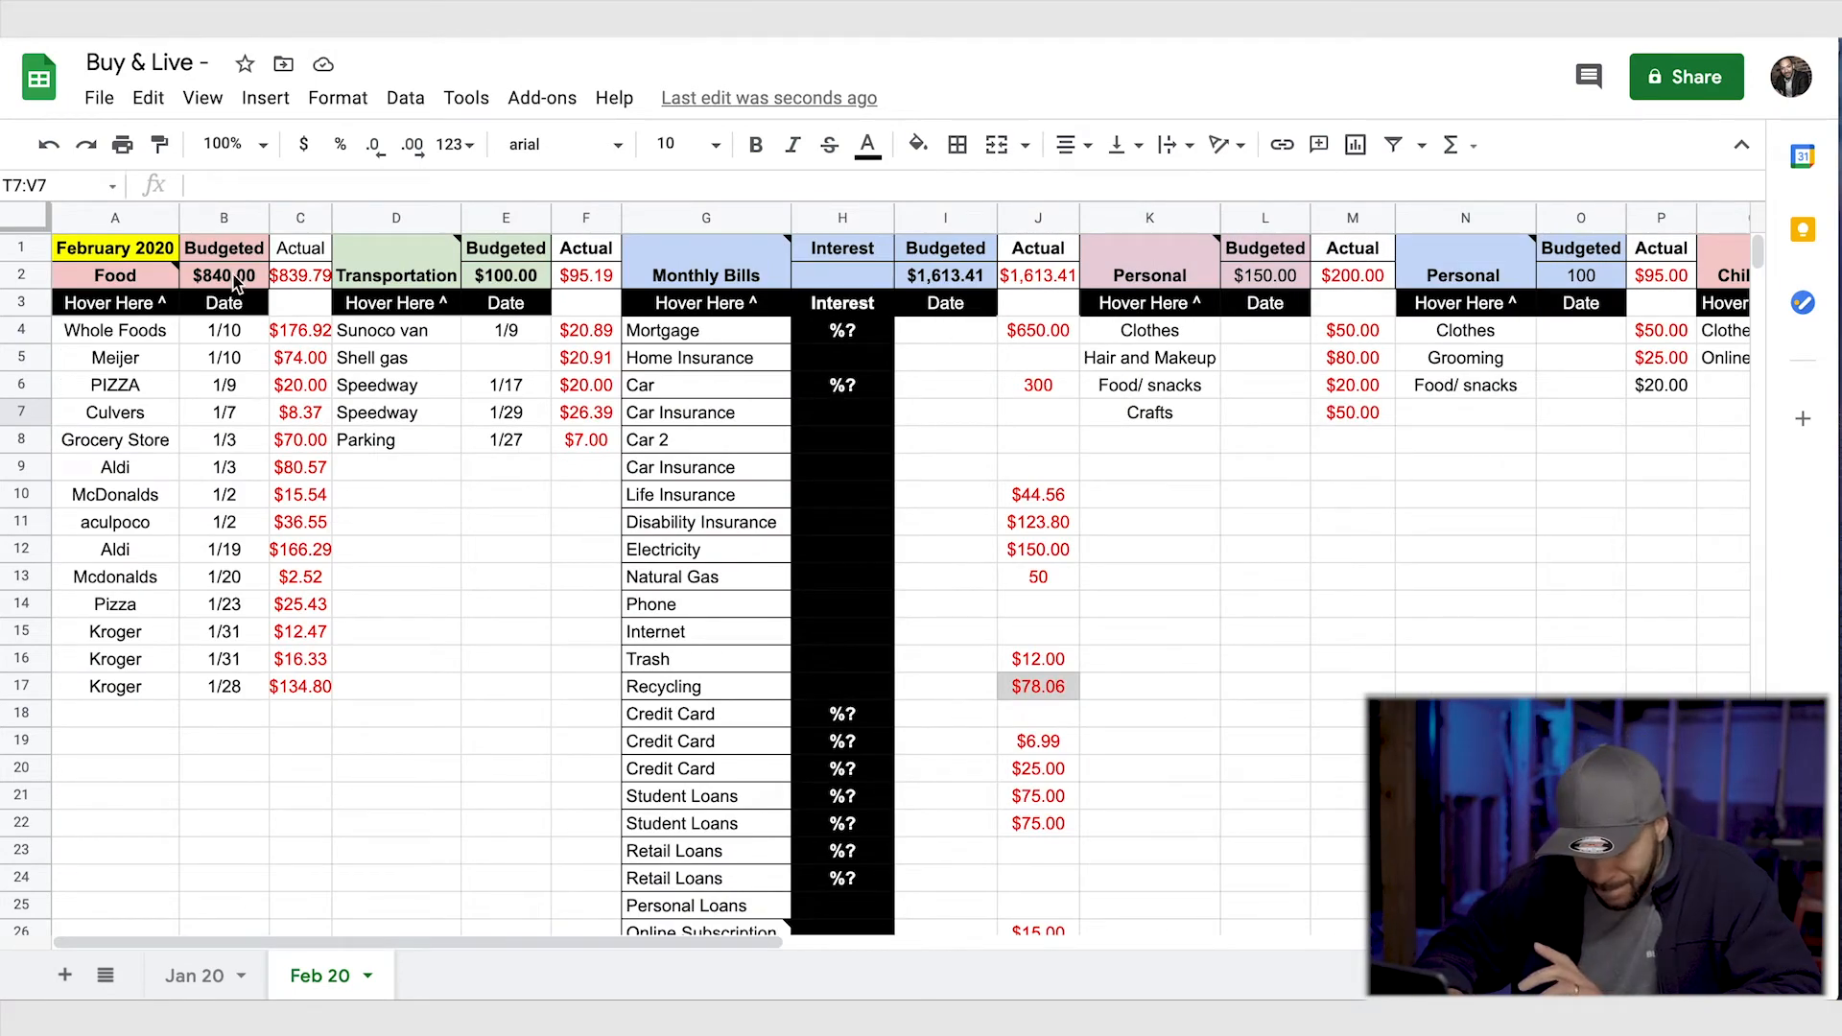
scroll(493, 466, "right", 5)
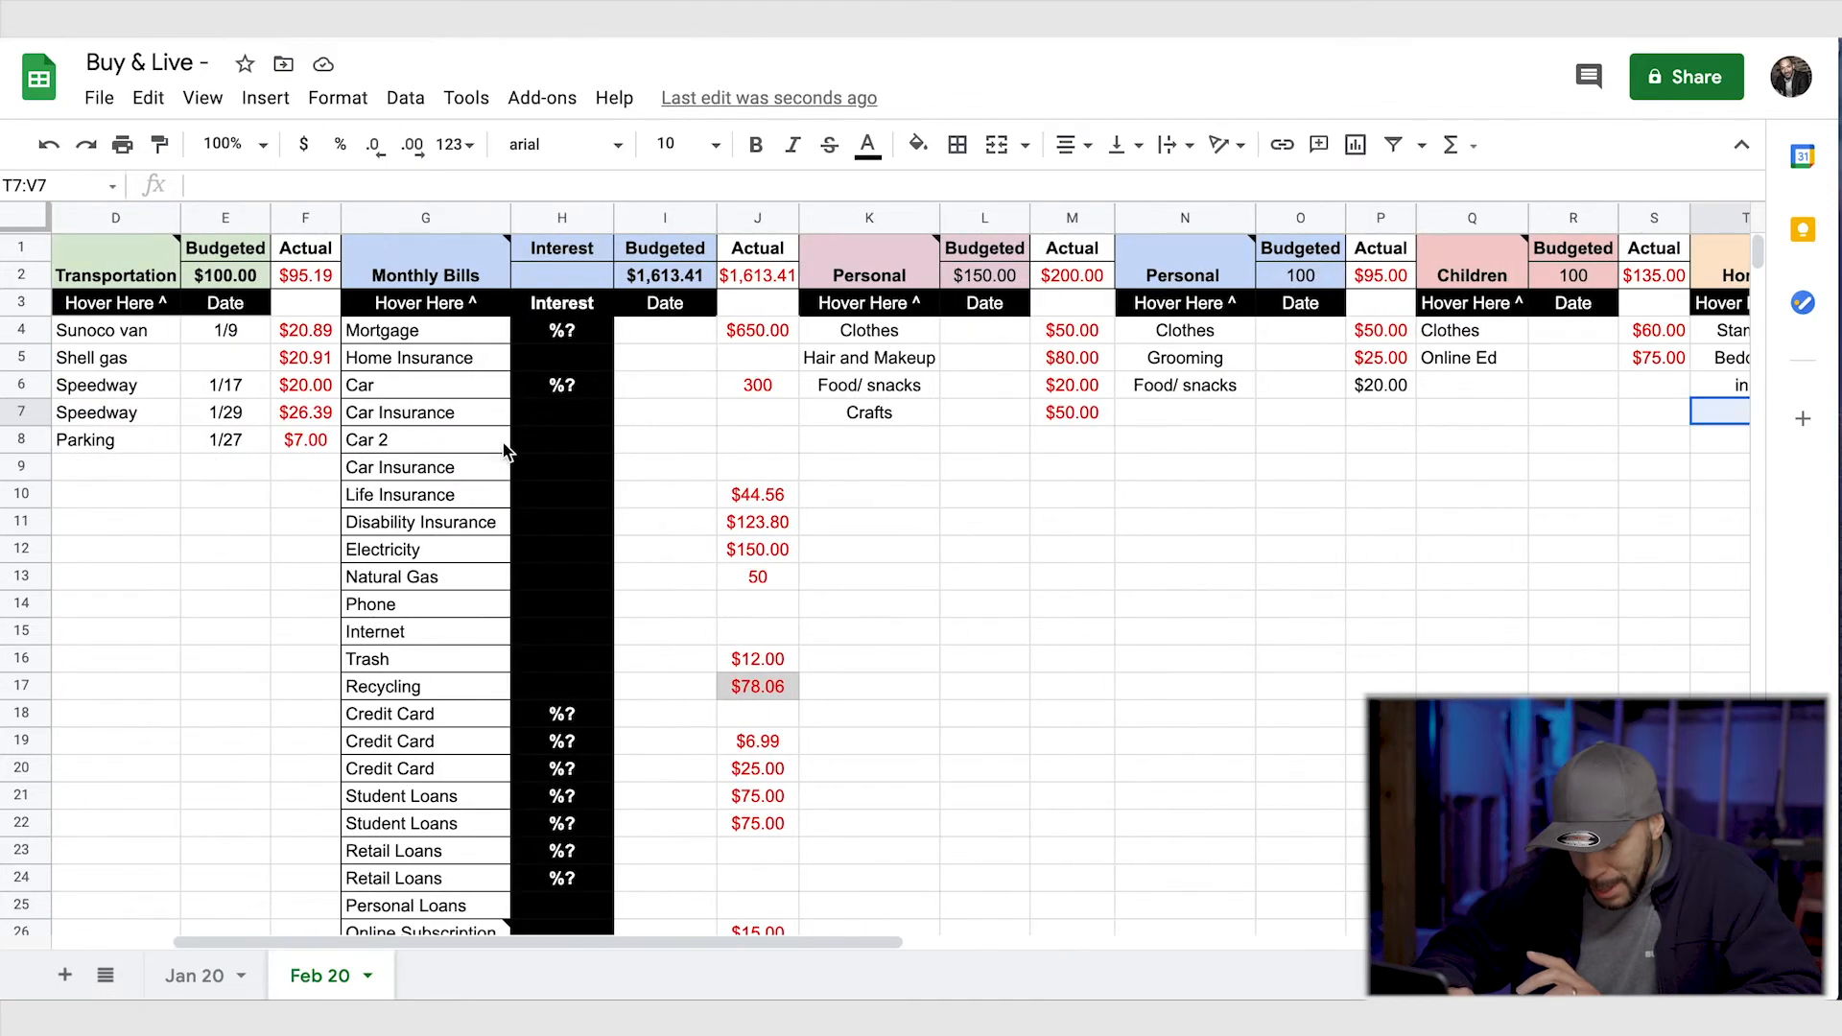
scroll(880, 432, "right", 2)
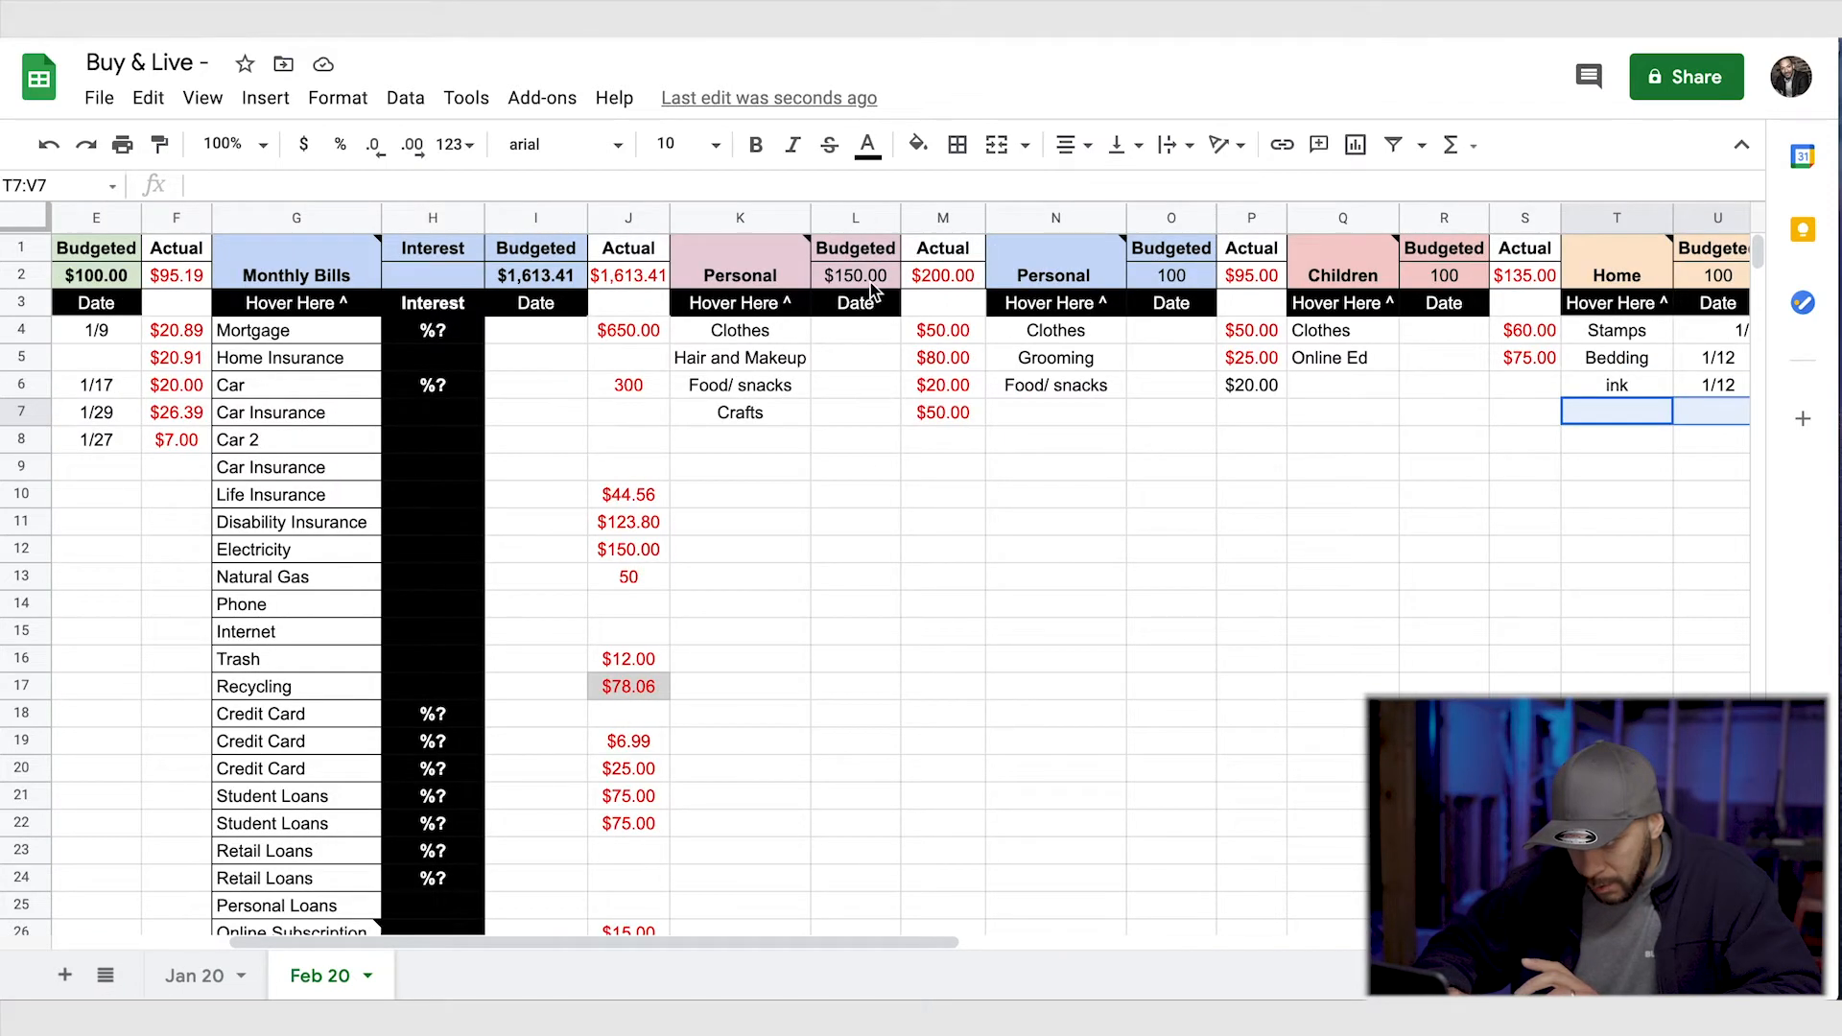
left_click_drag(702, 418, 954, 418)
key("Delete")
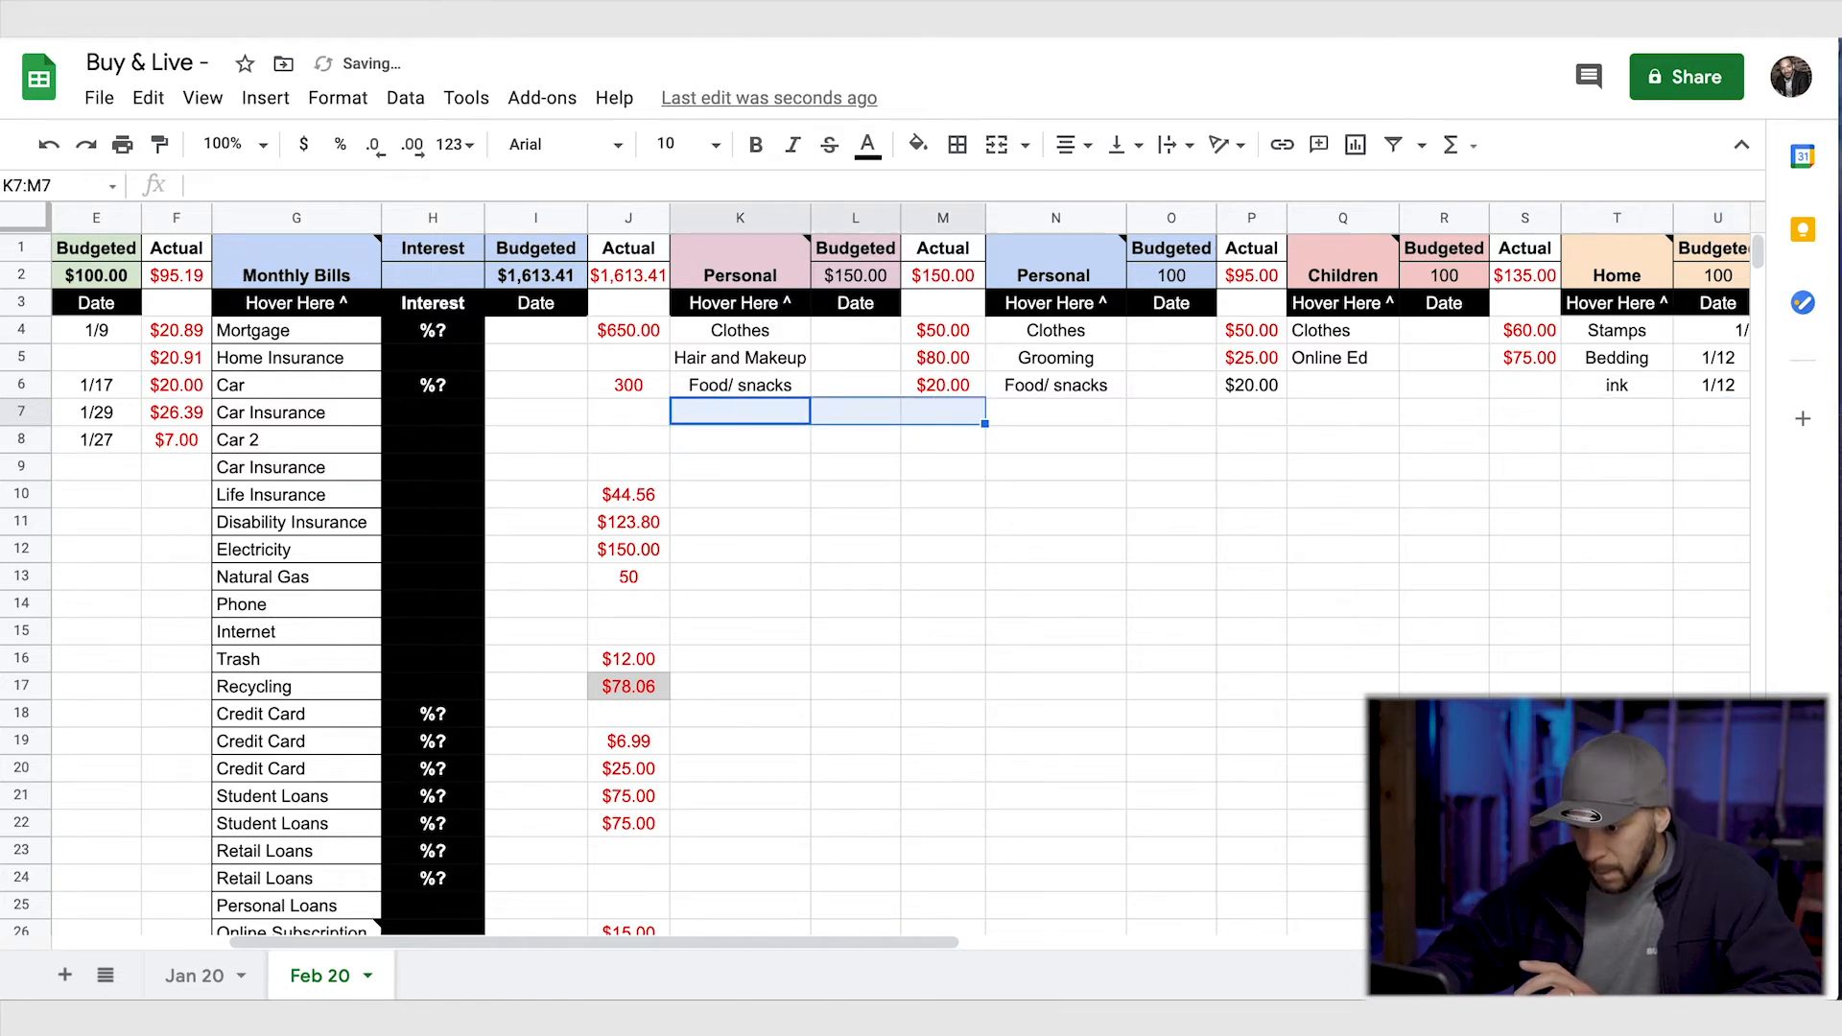
scroll(1080, 924, "right", 5)
scroll(1018, 821, "right", 5)
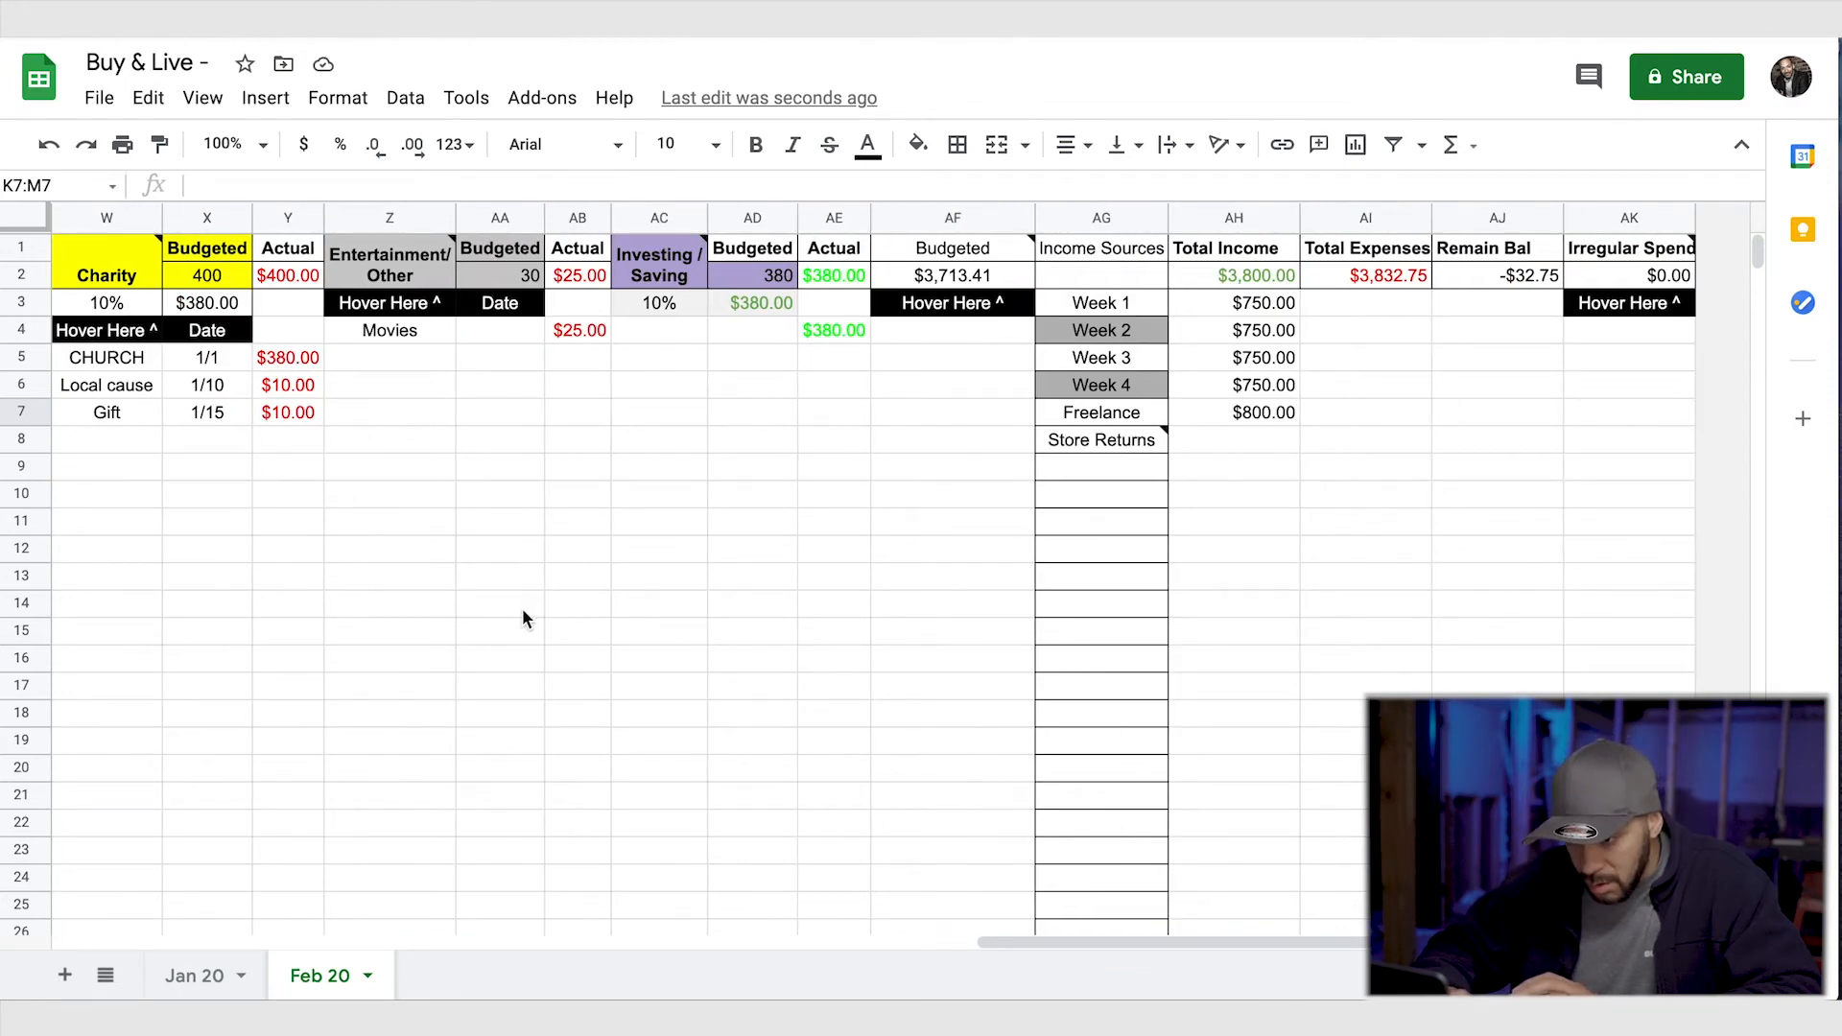
- Clear the Movies expense in Z4:AB4 and the Charity Gift expense in W7:Y7
left_click_drag(422, 341, 562, 333)
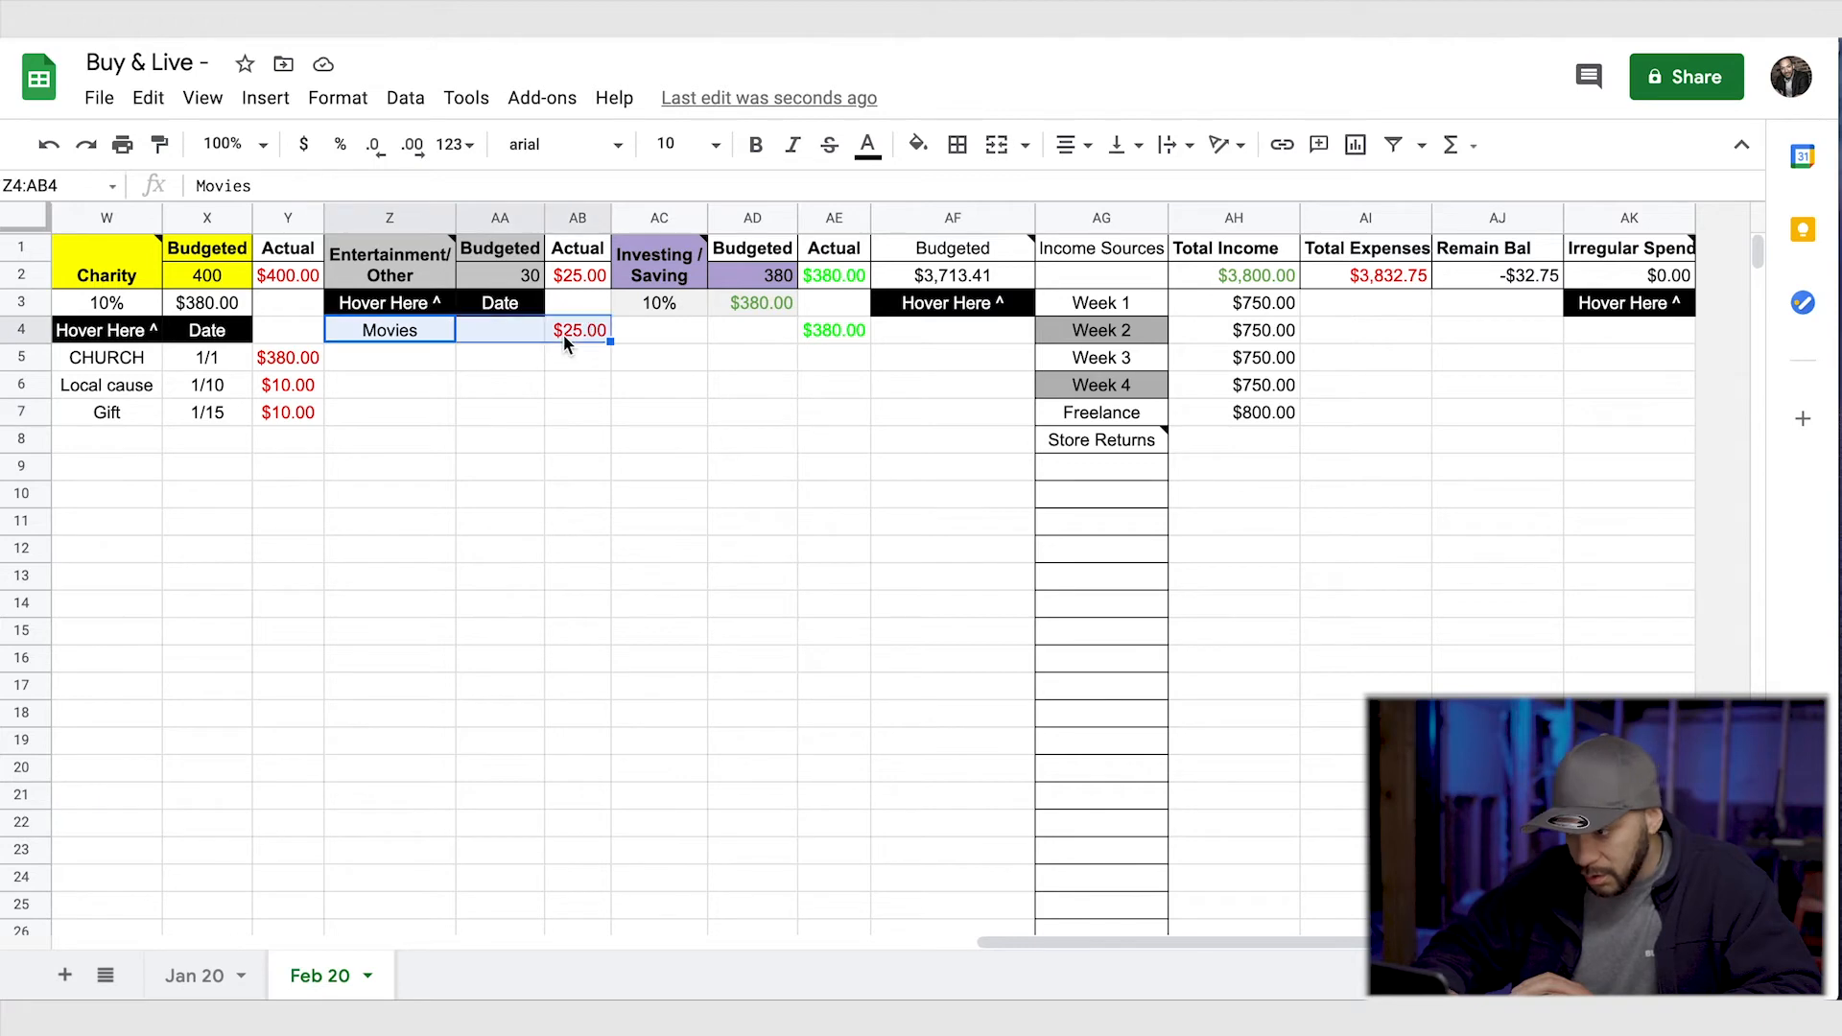
key("Delete")
scroll(551, 488, "left", 4)
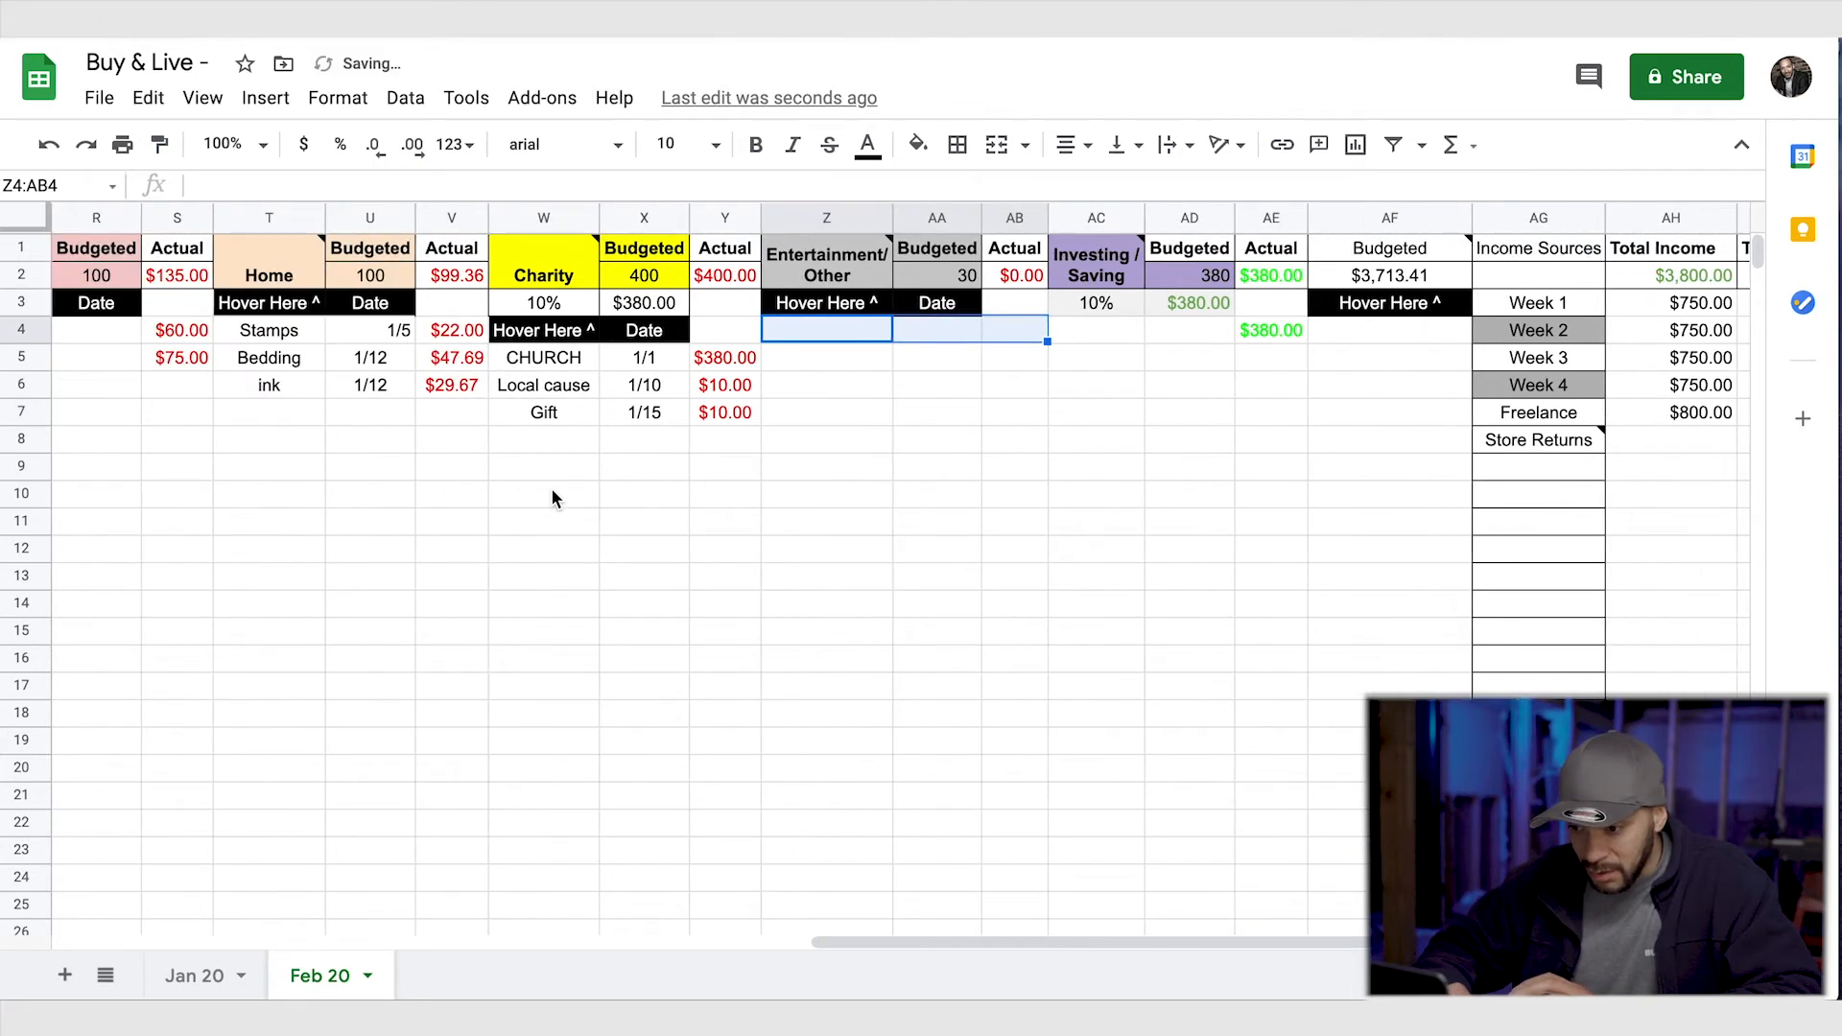
left_click(671, 416)
left_click_drag(671, 416, 840, 408)
key("Delete")
scroll(970, 491, "right", 4)
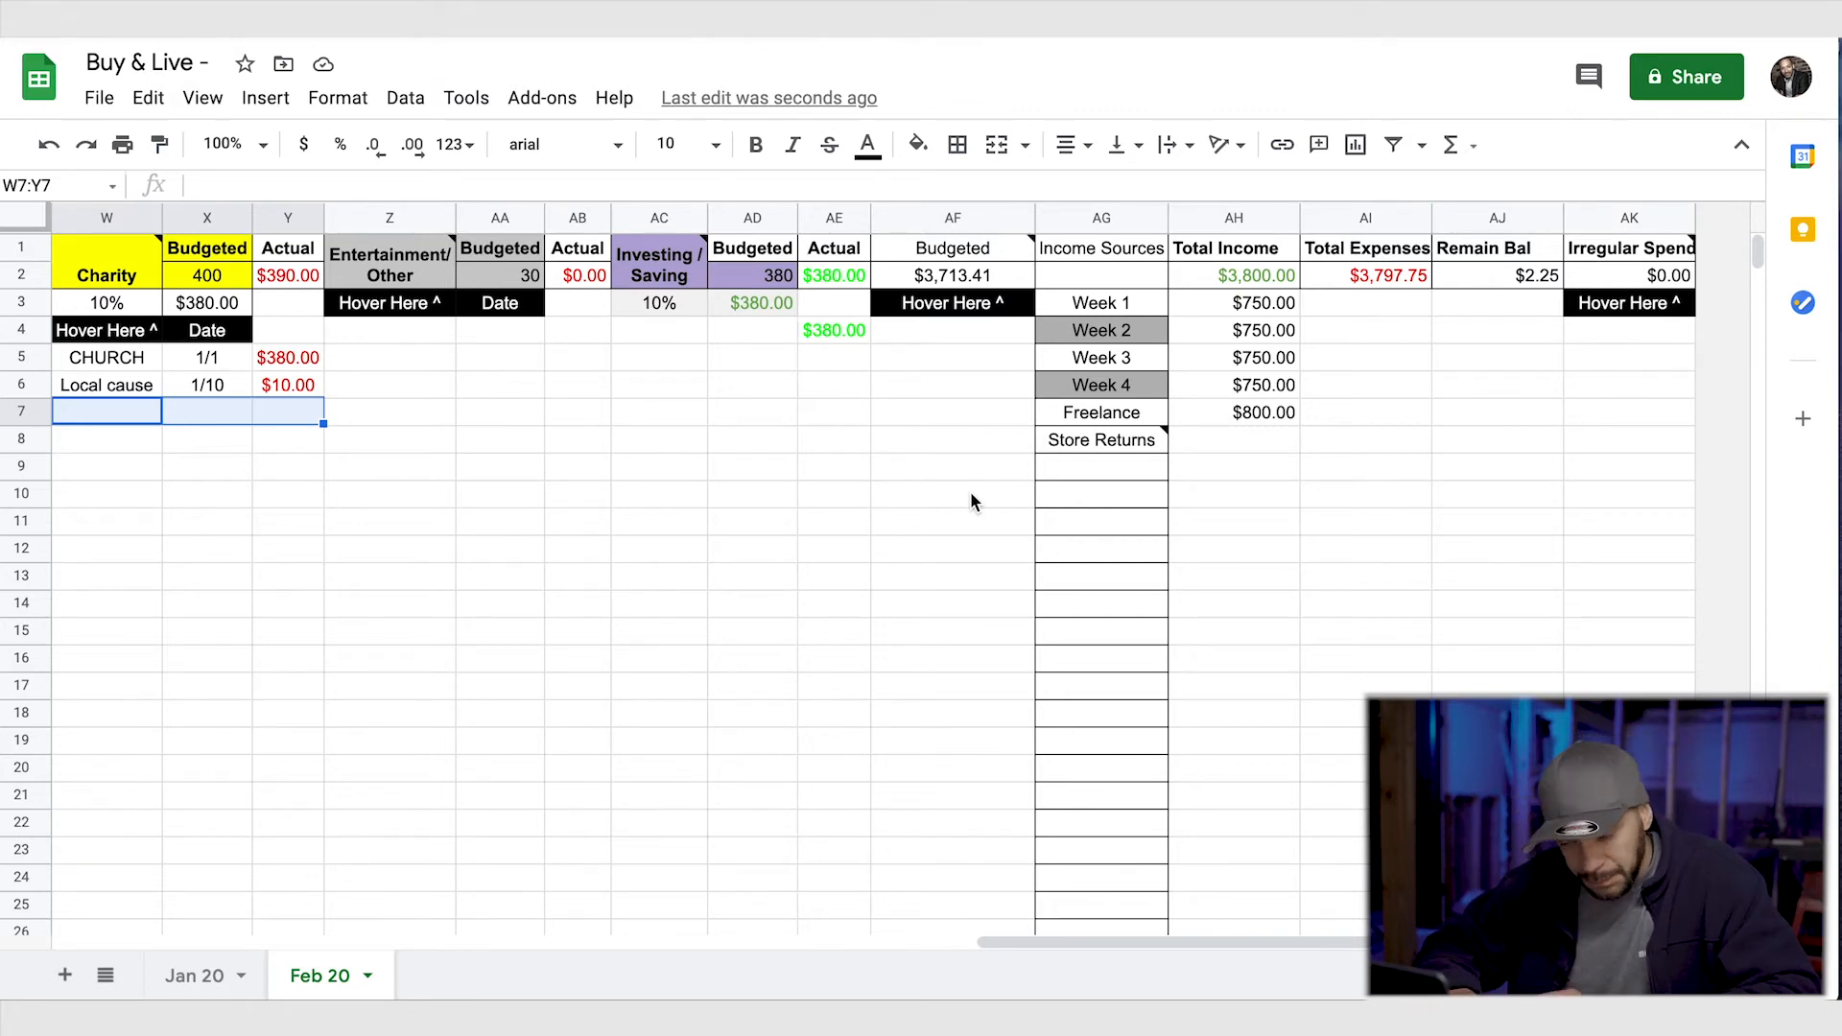
- Clear all Food entries in A4:C17 and all Transportation entries in D4:F8
scroll(970, 491, "left", 15)
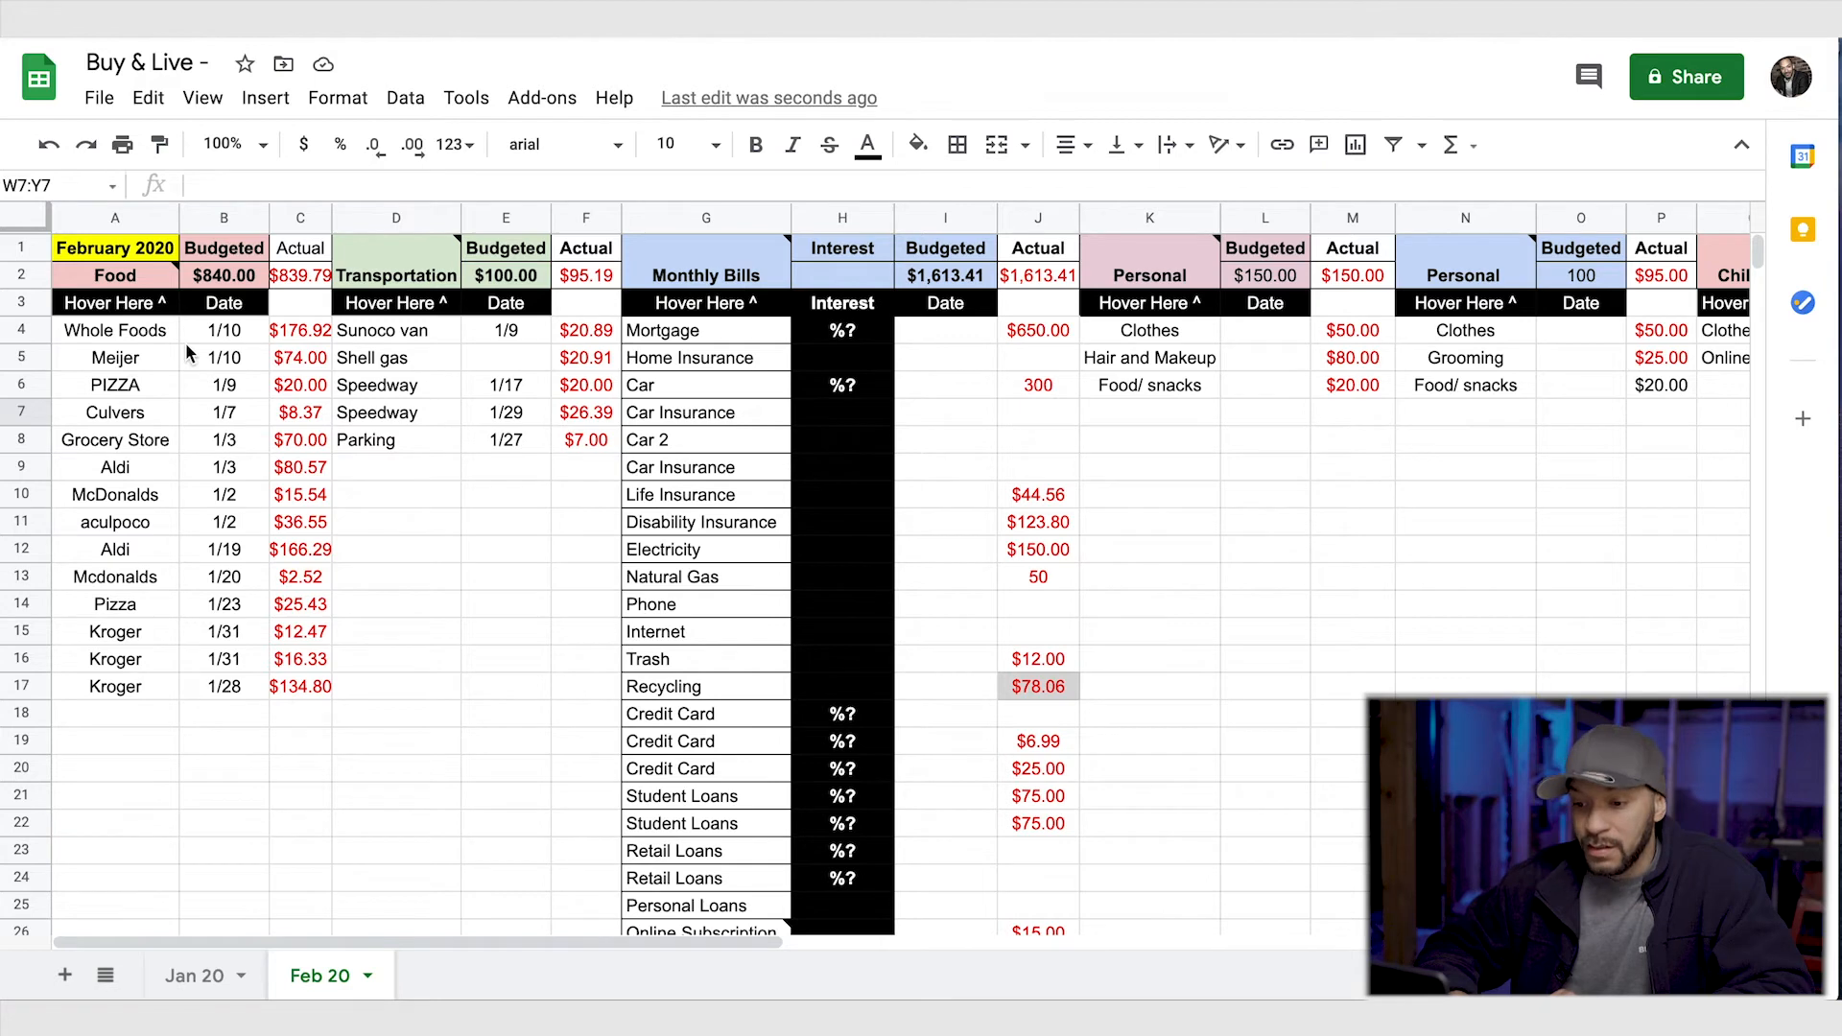
left_click_drag(146, 338, 293, 688)
key("Delete")
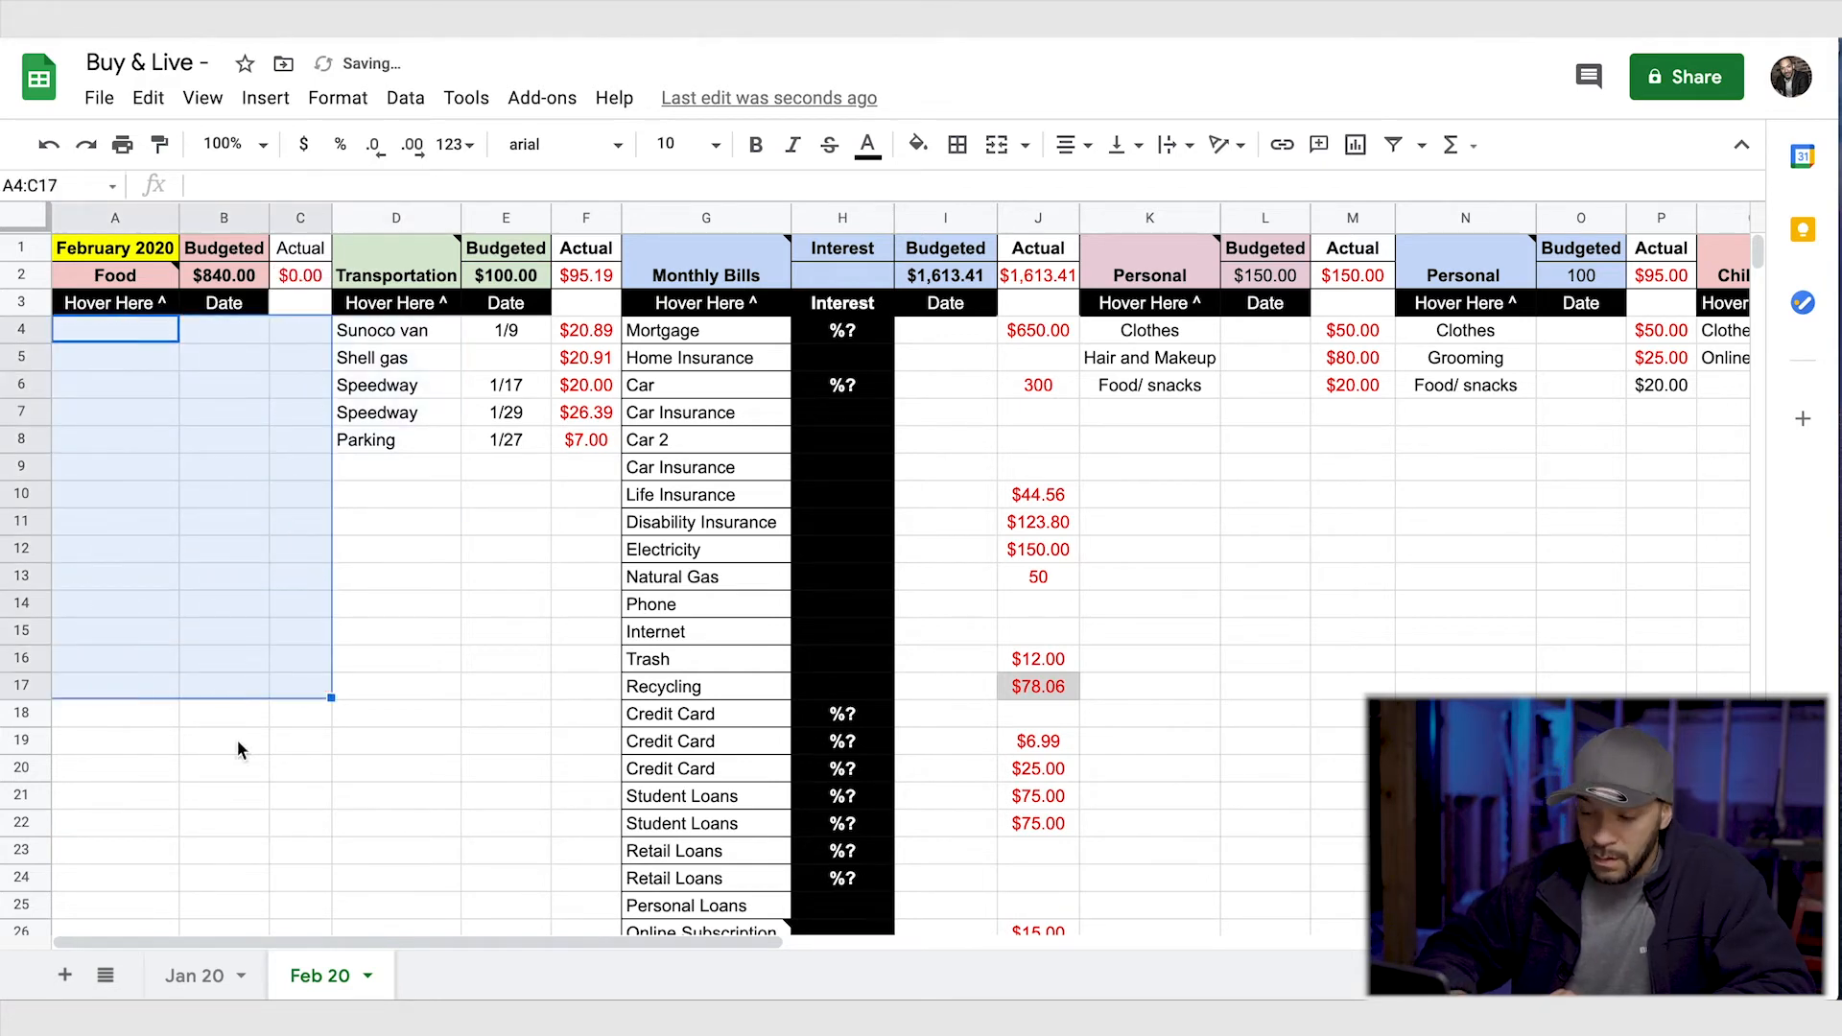
left_click_drag(588, 330, 408, 445)
key("Delete")
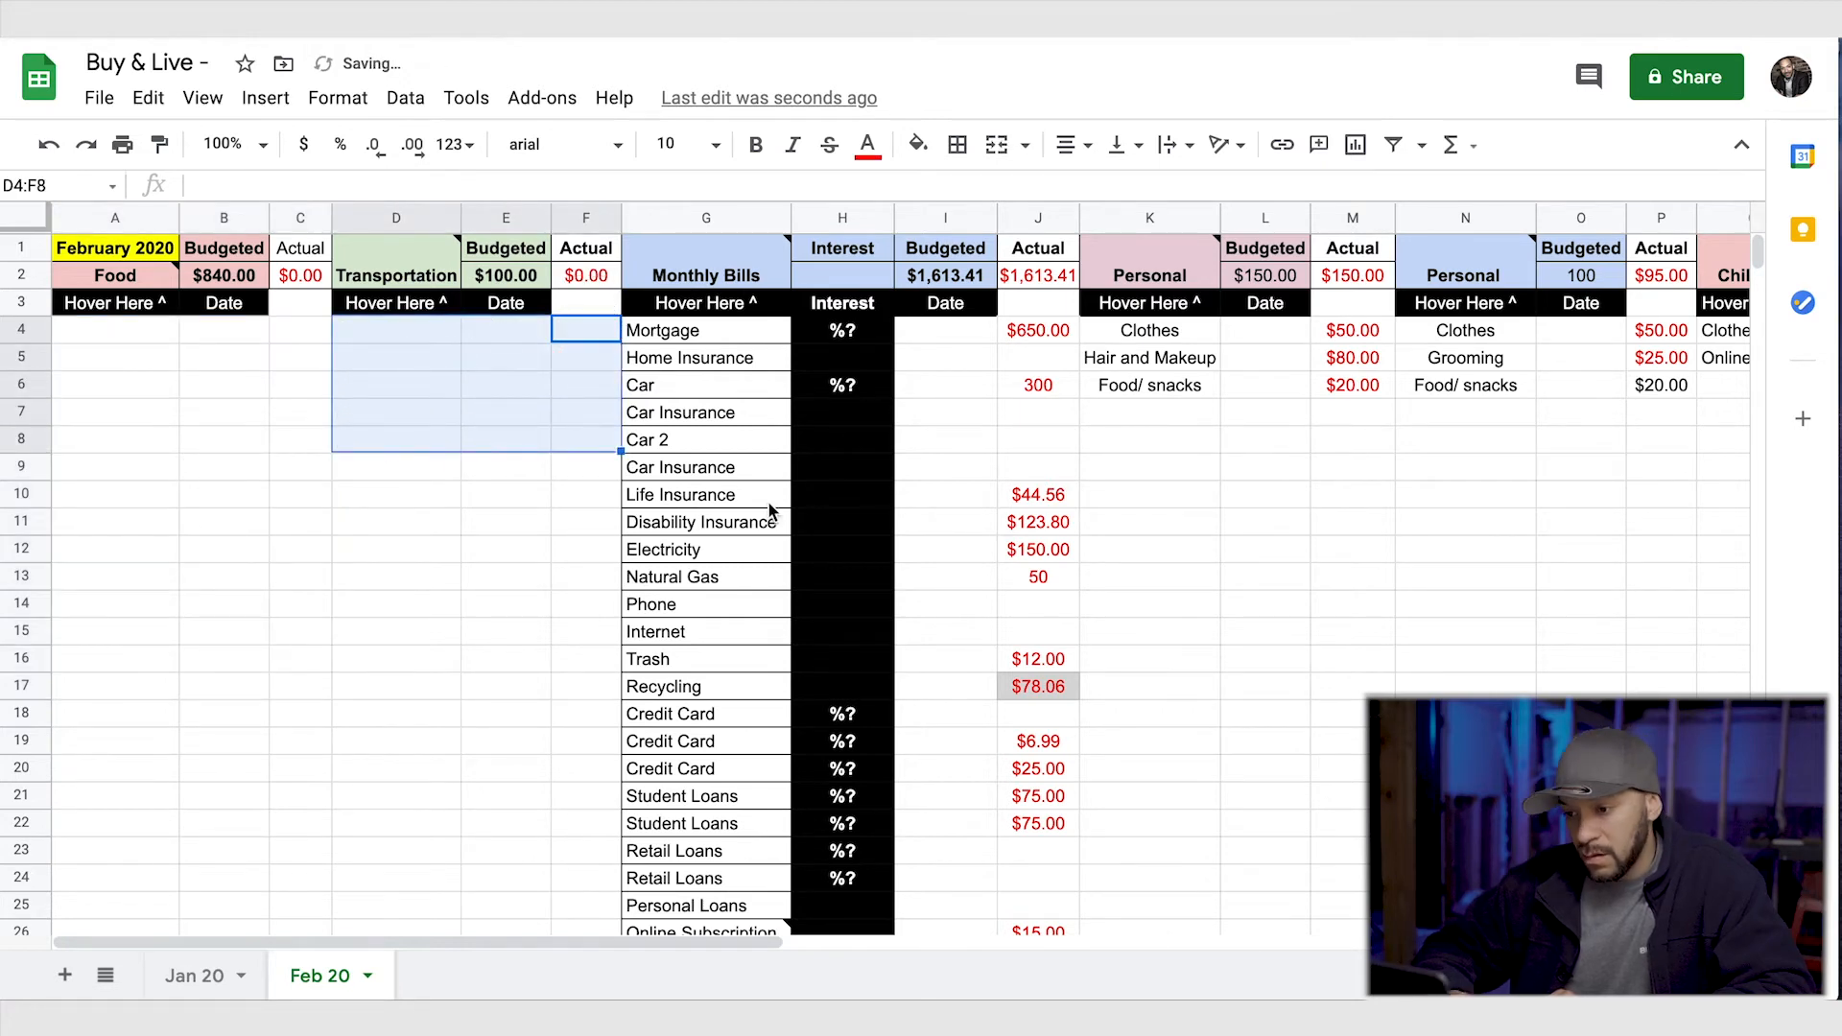
- Clear the entries of both Personal categories in K4:M7 and N4:P7
scroll(1040, 555, "right", 3)
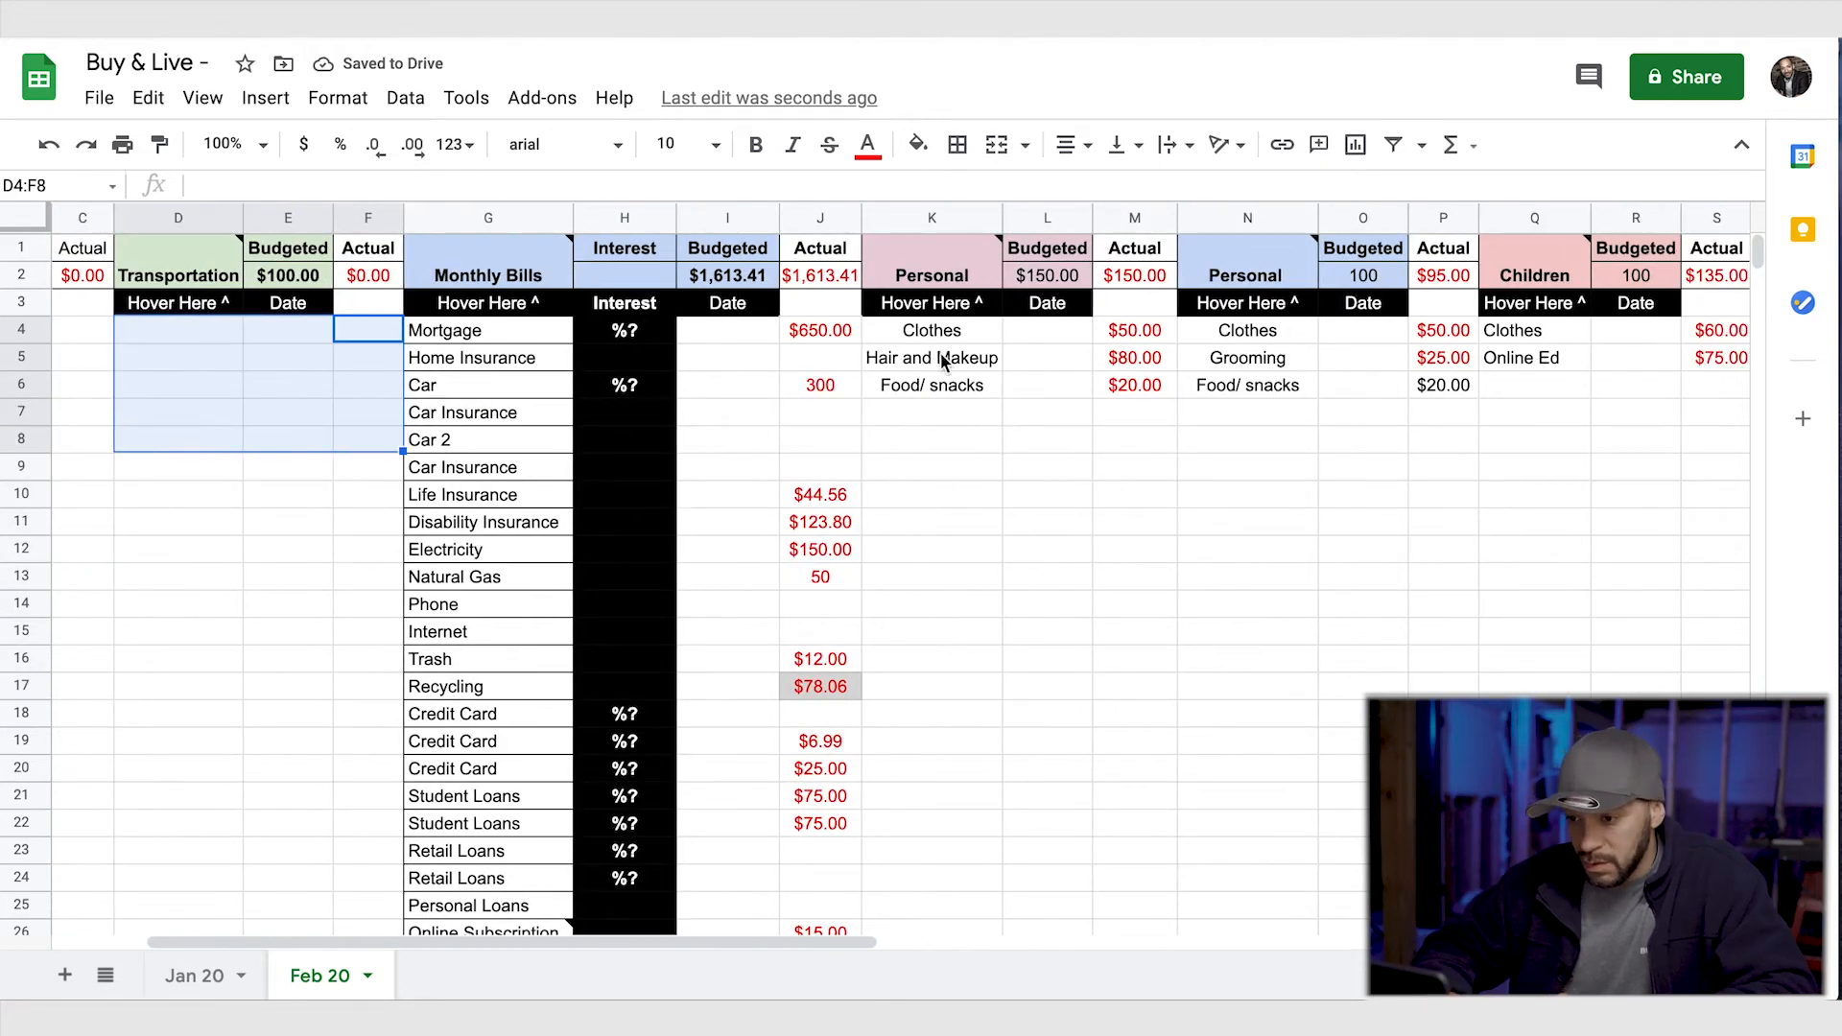
left_click_drag(935, 332, 1126, 403)
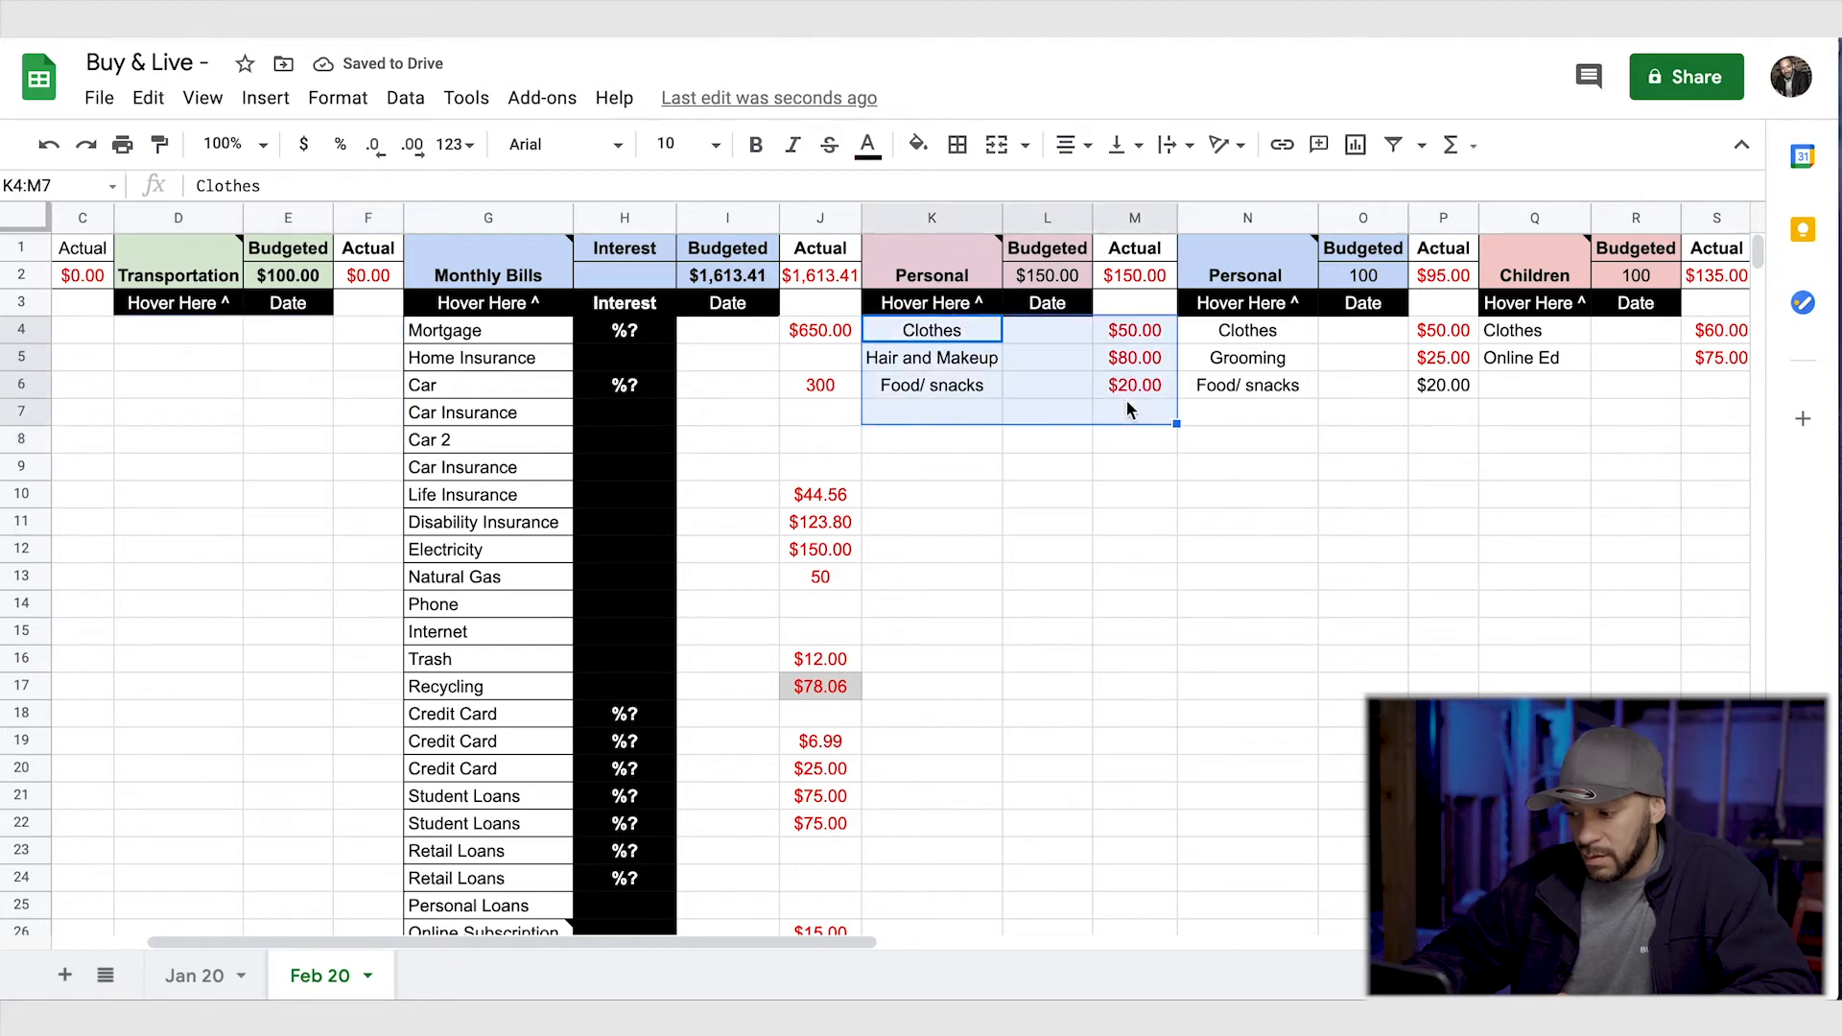
key("Delete")
scroll(1248, 492, "right", 2)
left_click_drag(1077, 341, 1251, 408)
key("Delete")
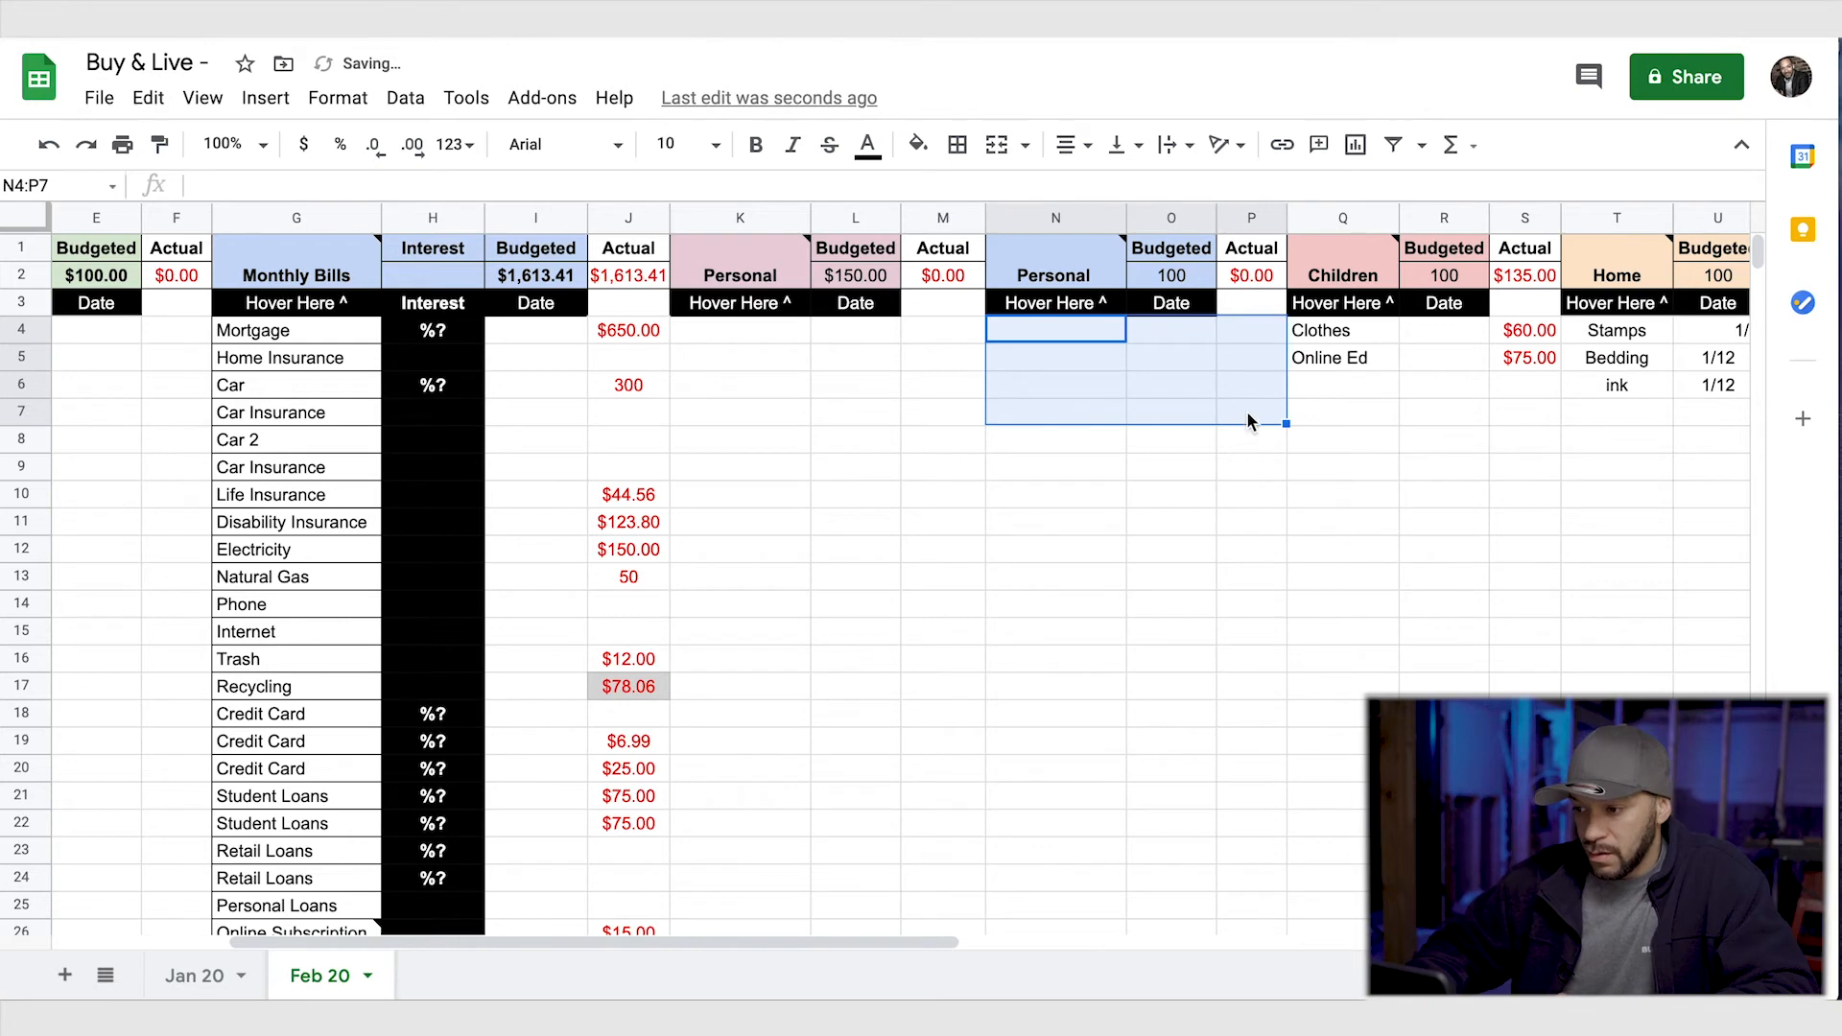
- Clear the Children and Home entries in Q4:V6 and the Charity entries in W5:Z7
scroll(1172, 491, "right", 10)
left_click_drag(268, 336, 587, 380)
left_click_drag(196, 332, 631, 395)
key("Delete")
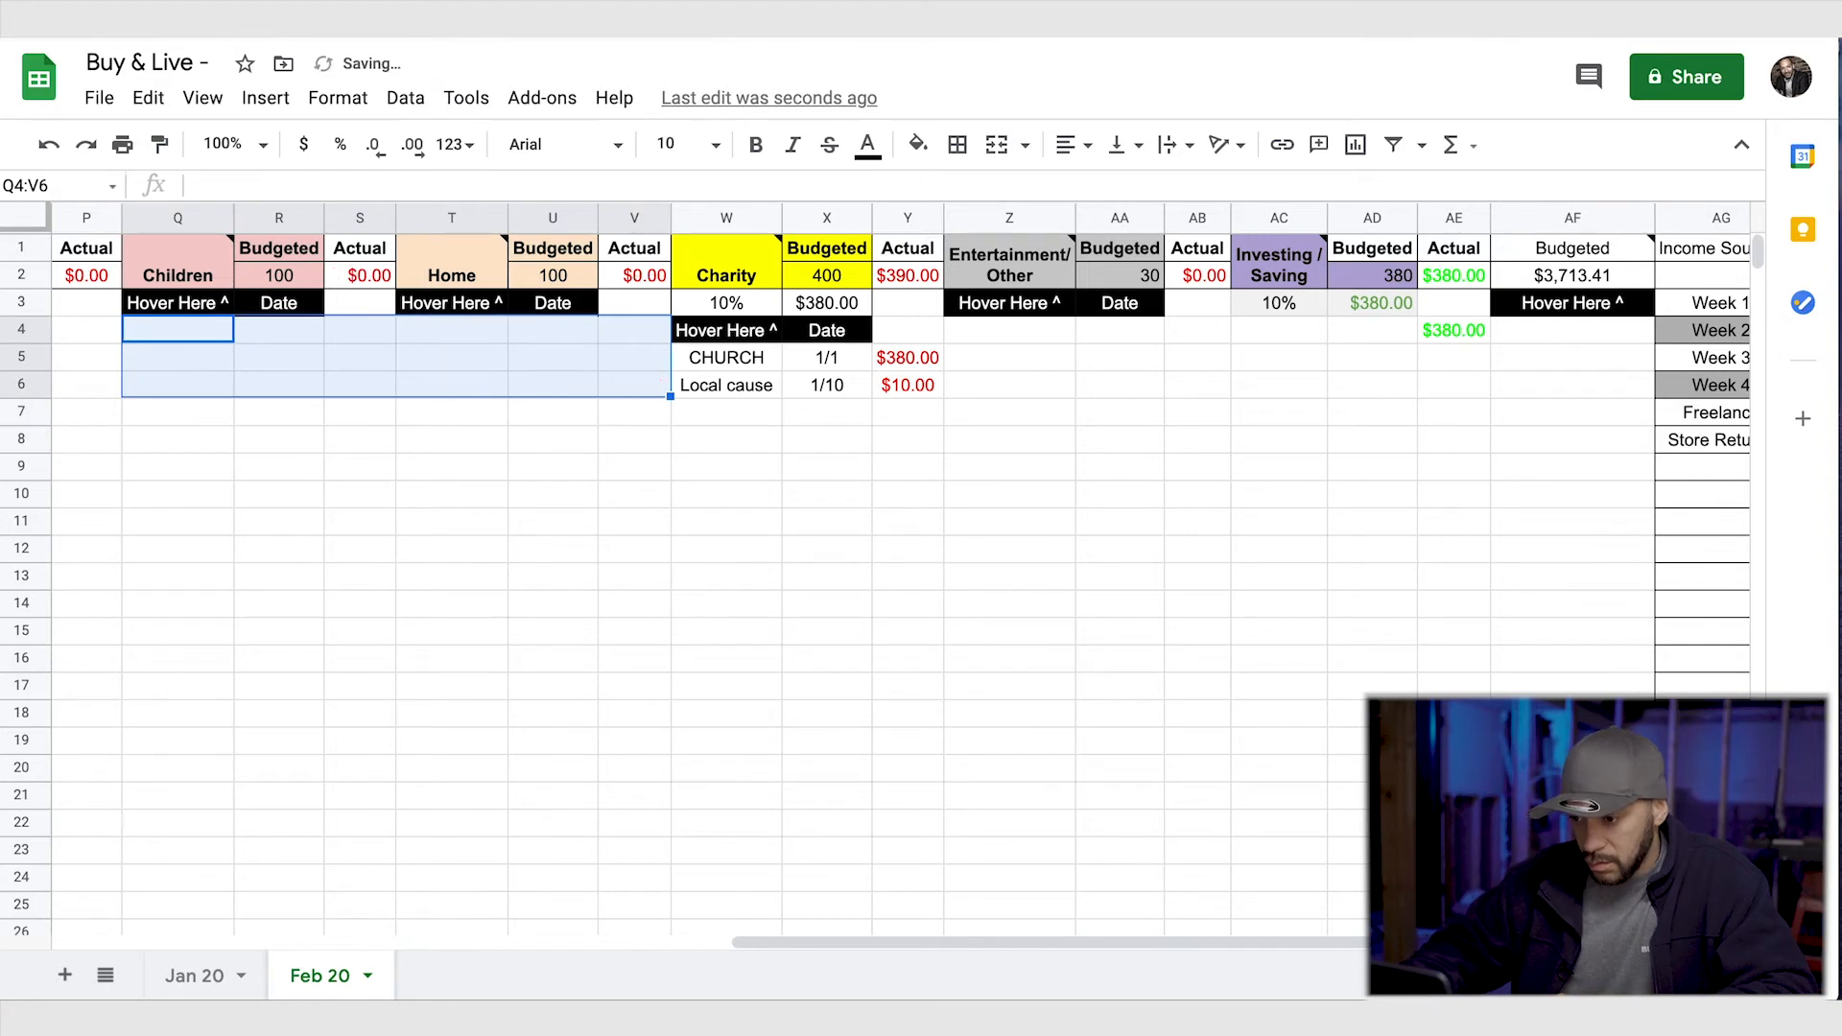
left_click_drag(959, 357, 722, 411)
key("Delete")
- Clear the Investing/Saving actual amount in AE4
scroll(855, 330, "right", 5)
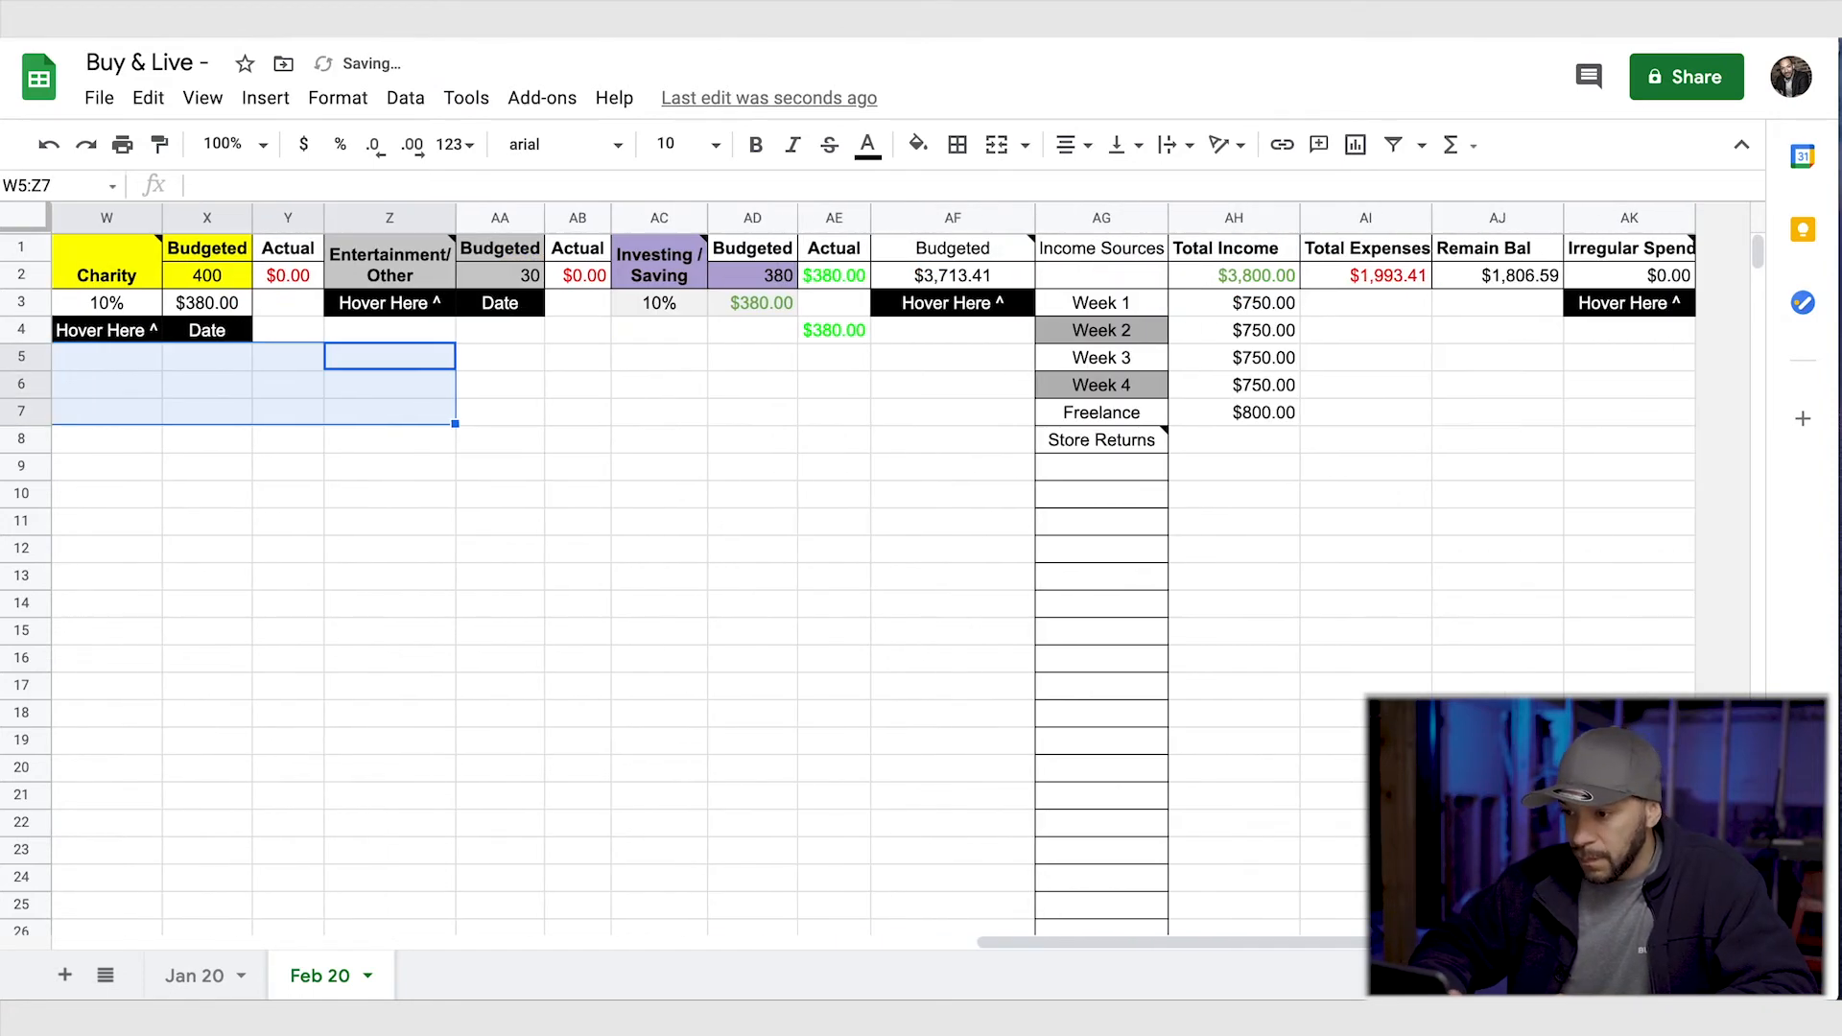
left_click(844, 334)
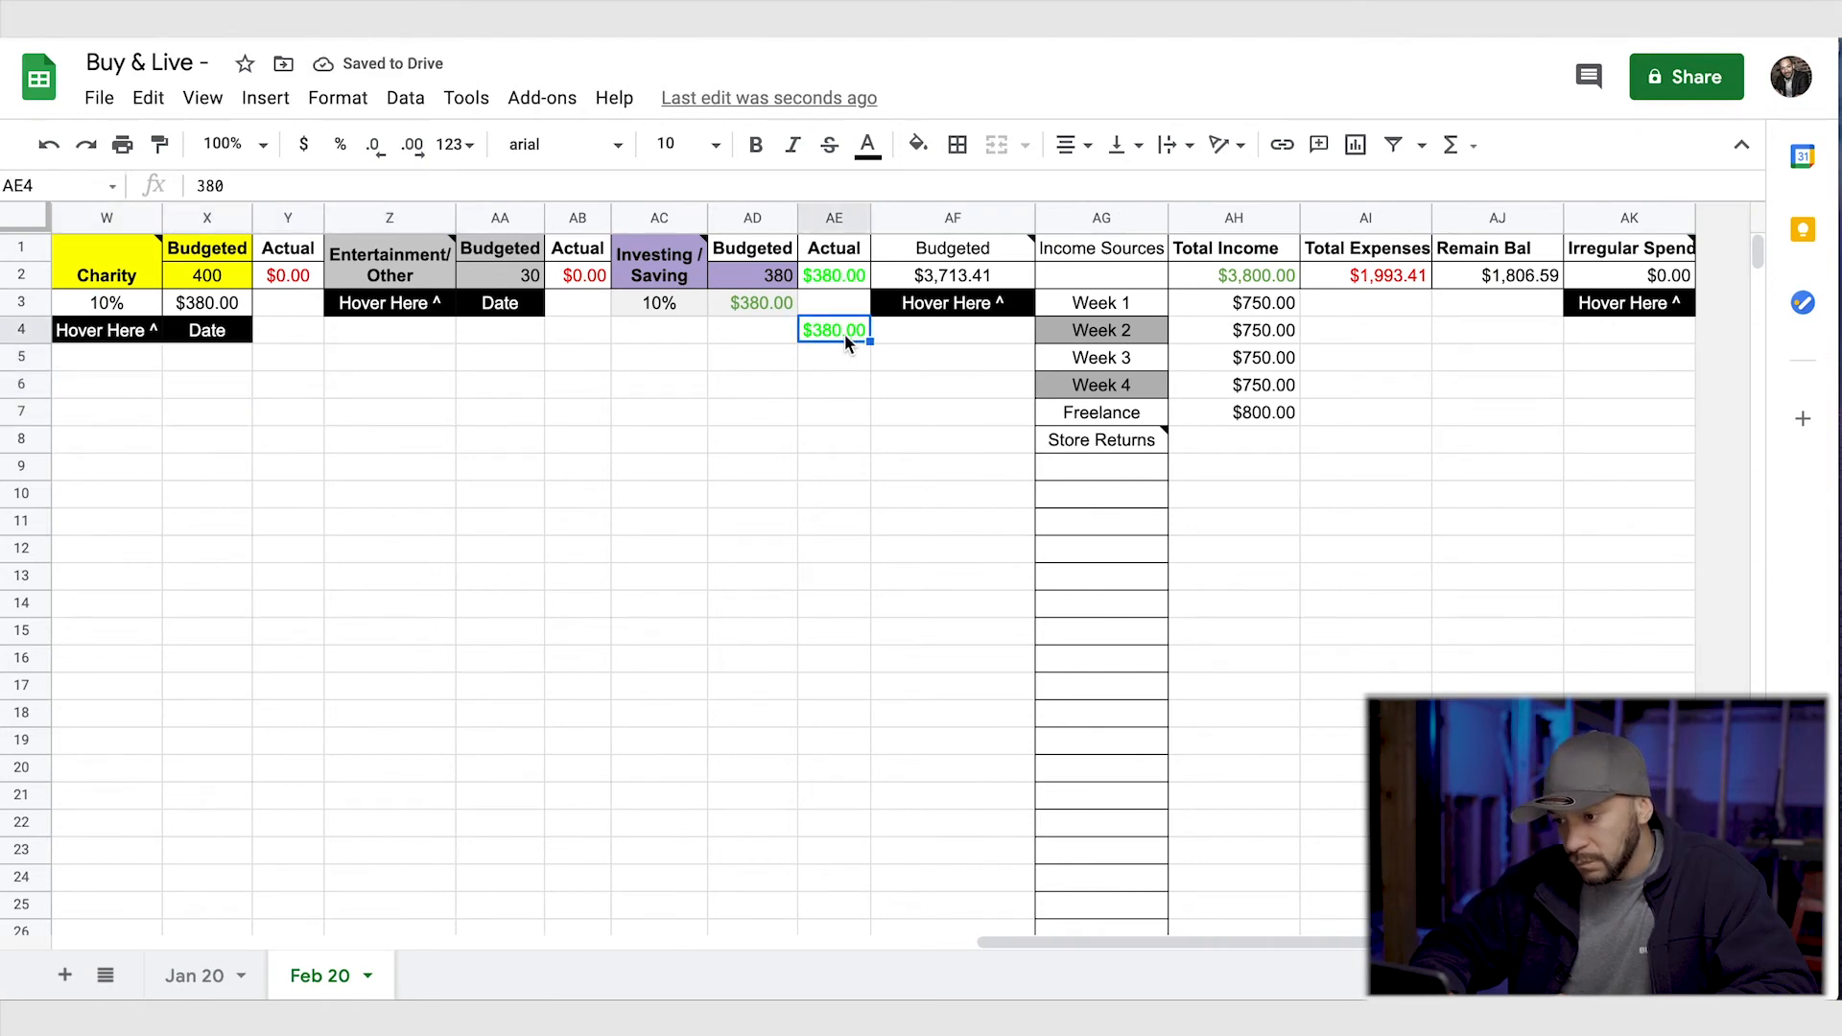
key("Delete")
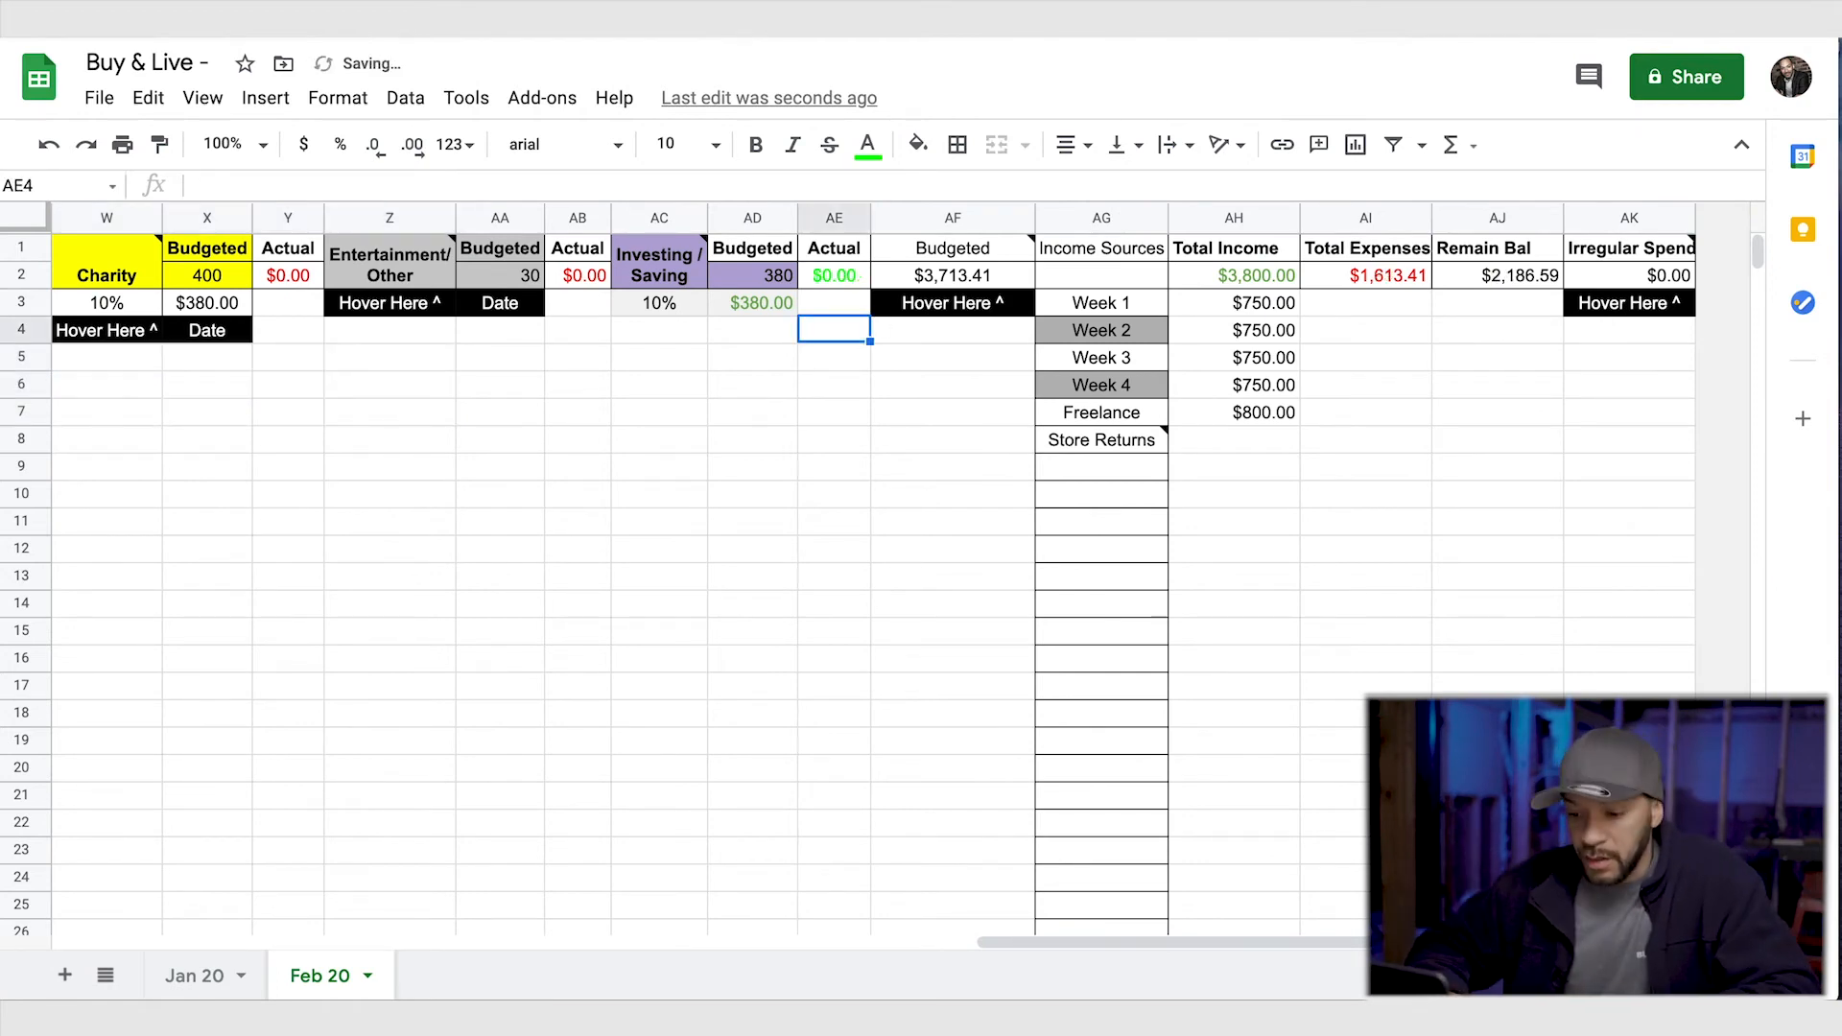
- Review the expense entries and totals on the Jan 20 sheet, and return to the Feb 20 sheet
left_click(369, 977)
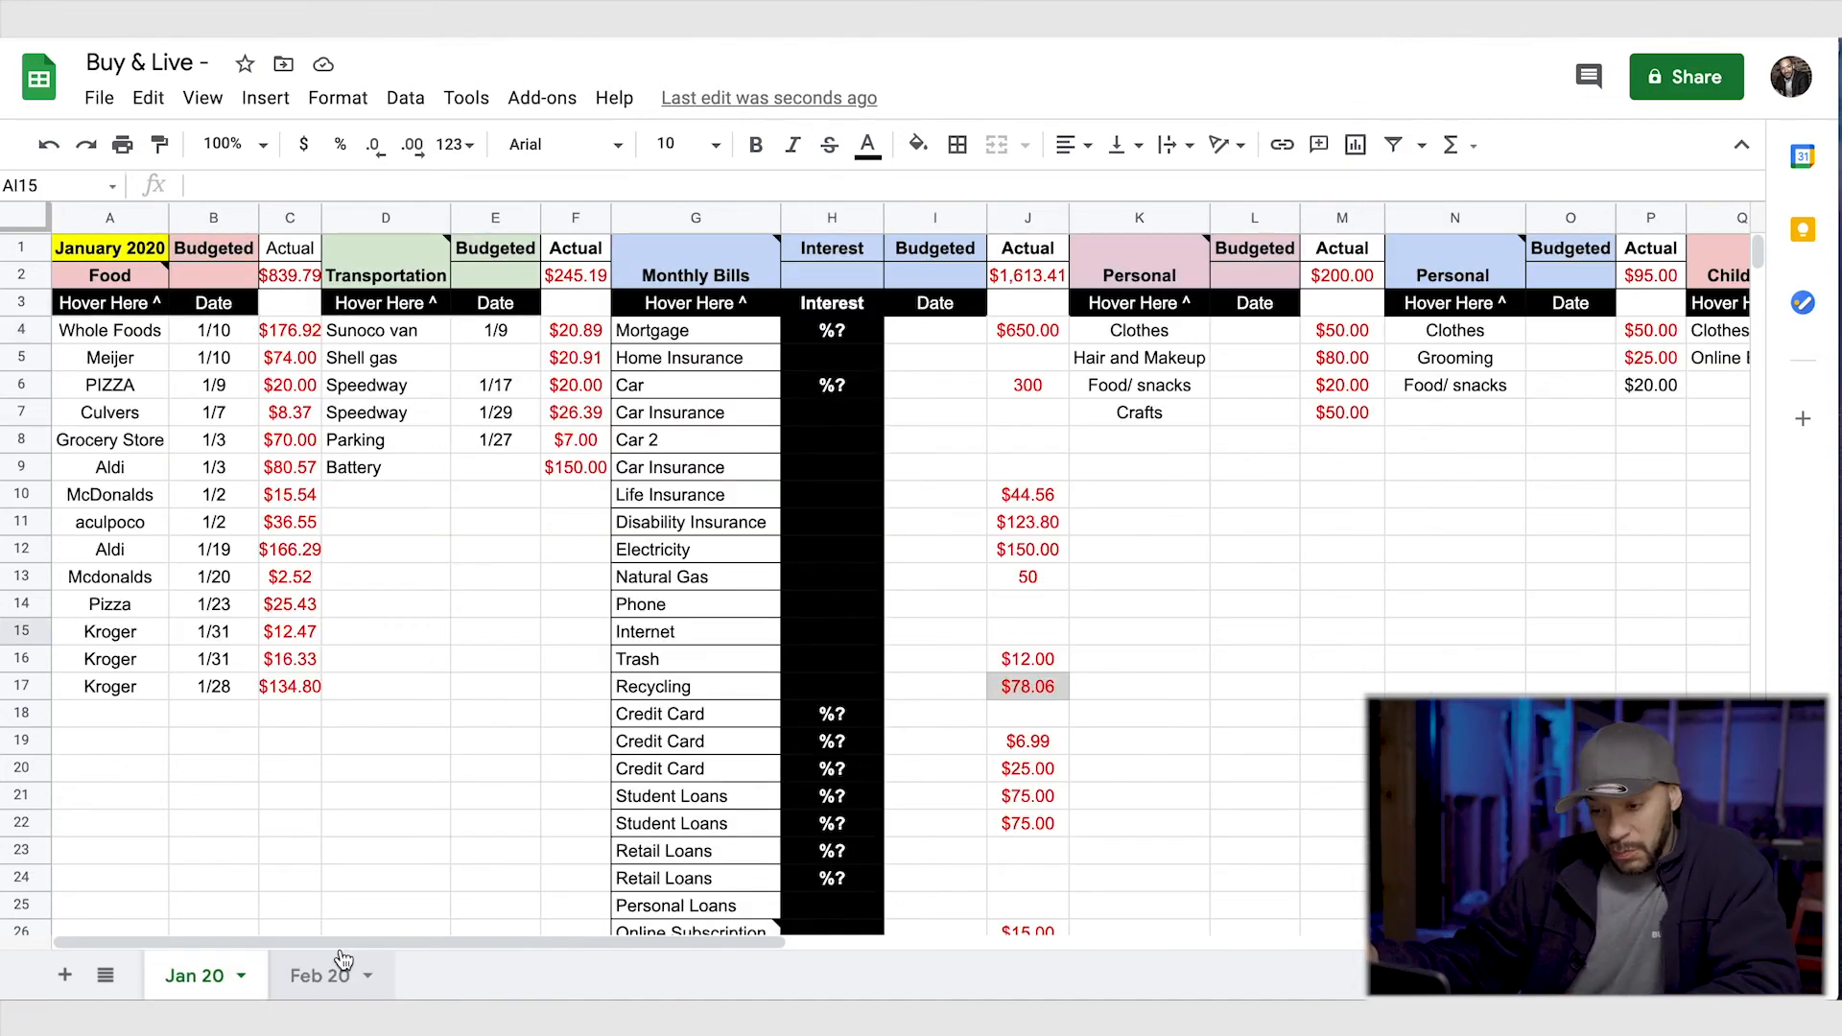
scroll(342, 960, "right", 20)
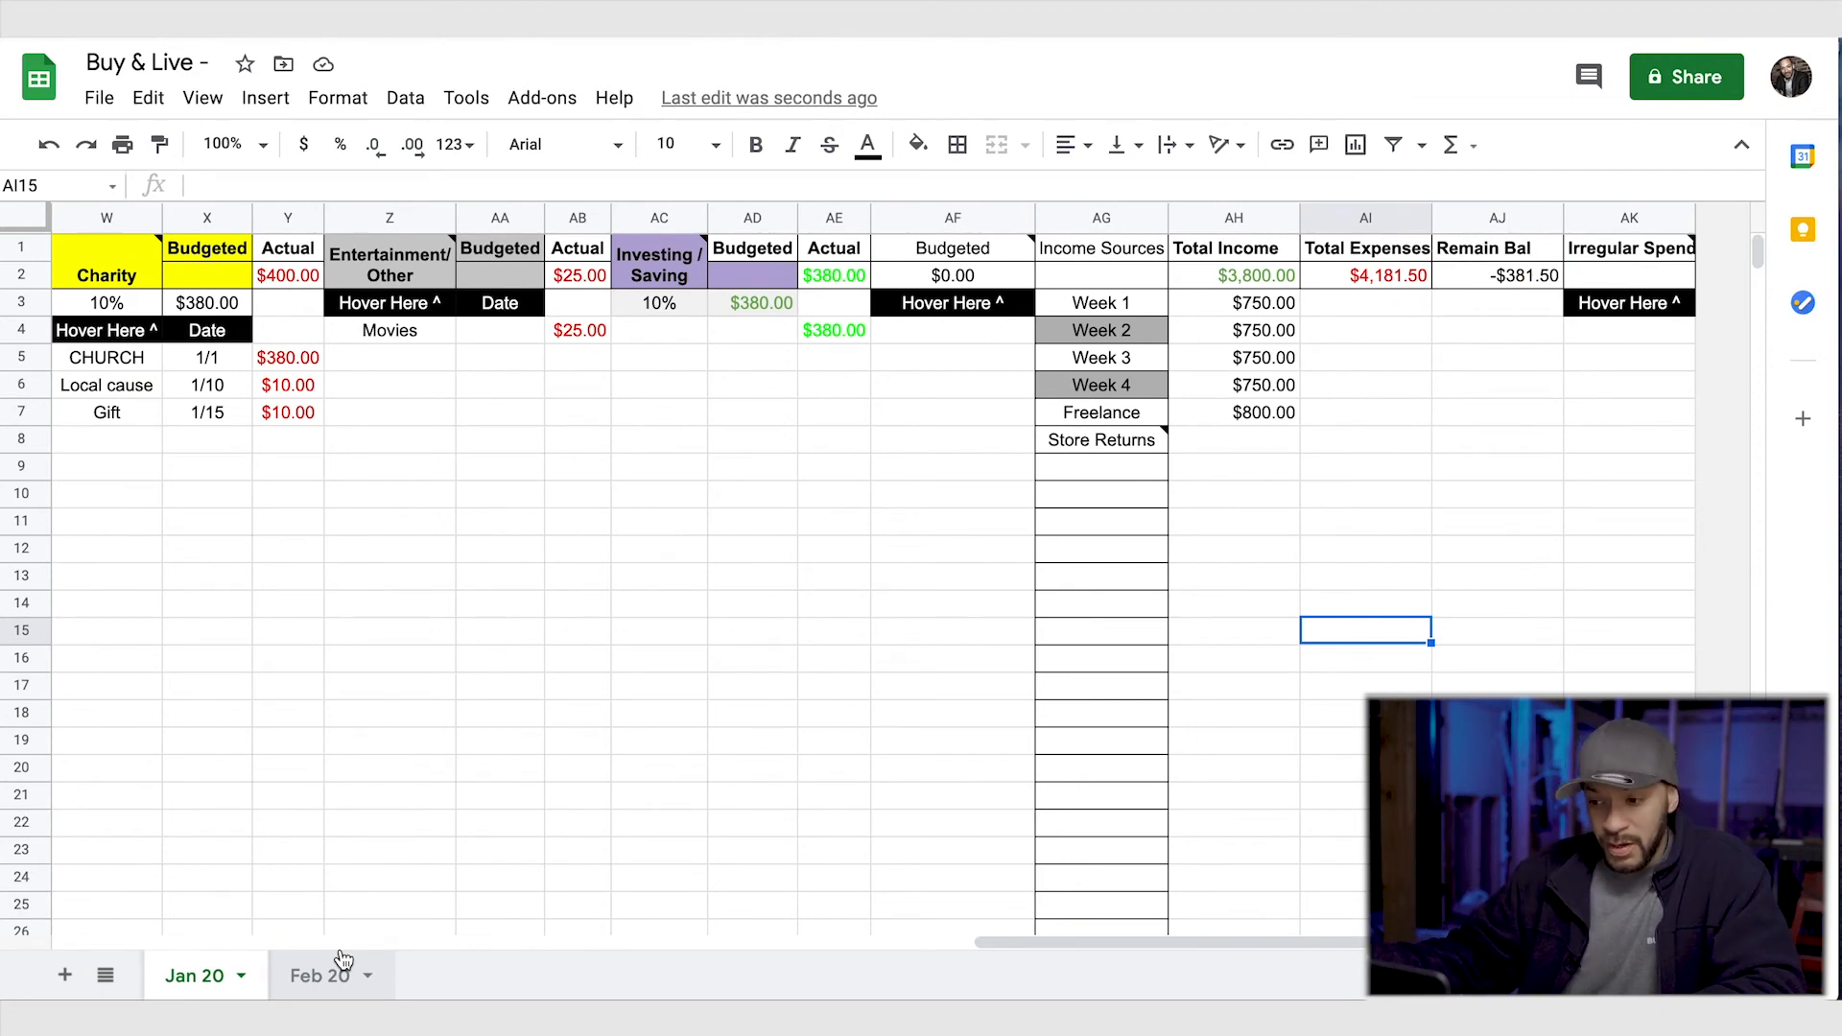
scroll(342, 960, "down", 2)
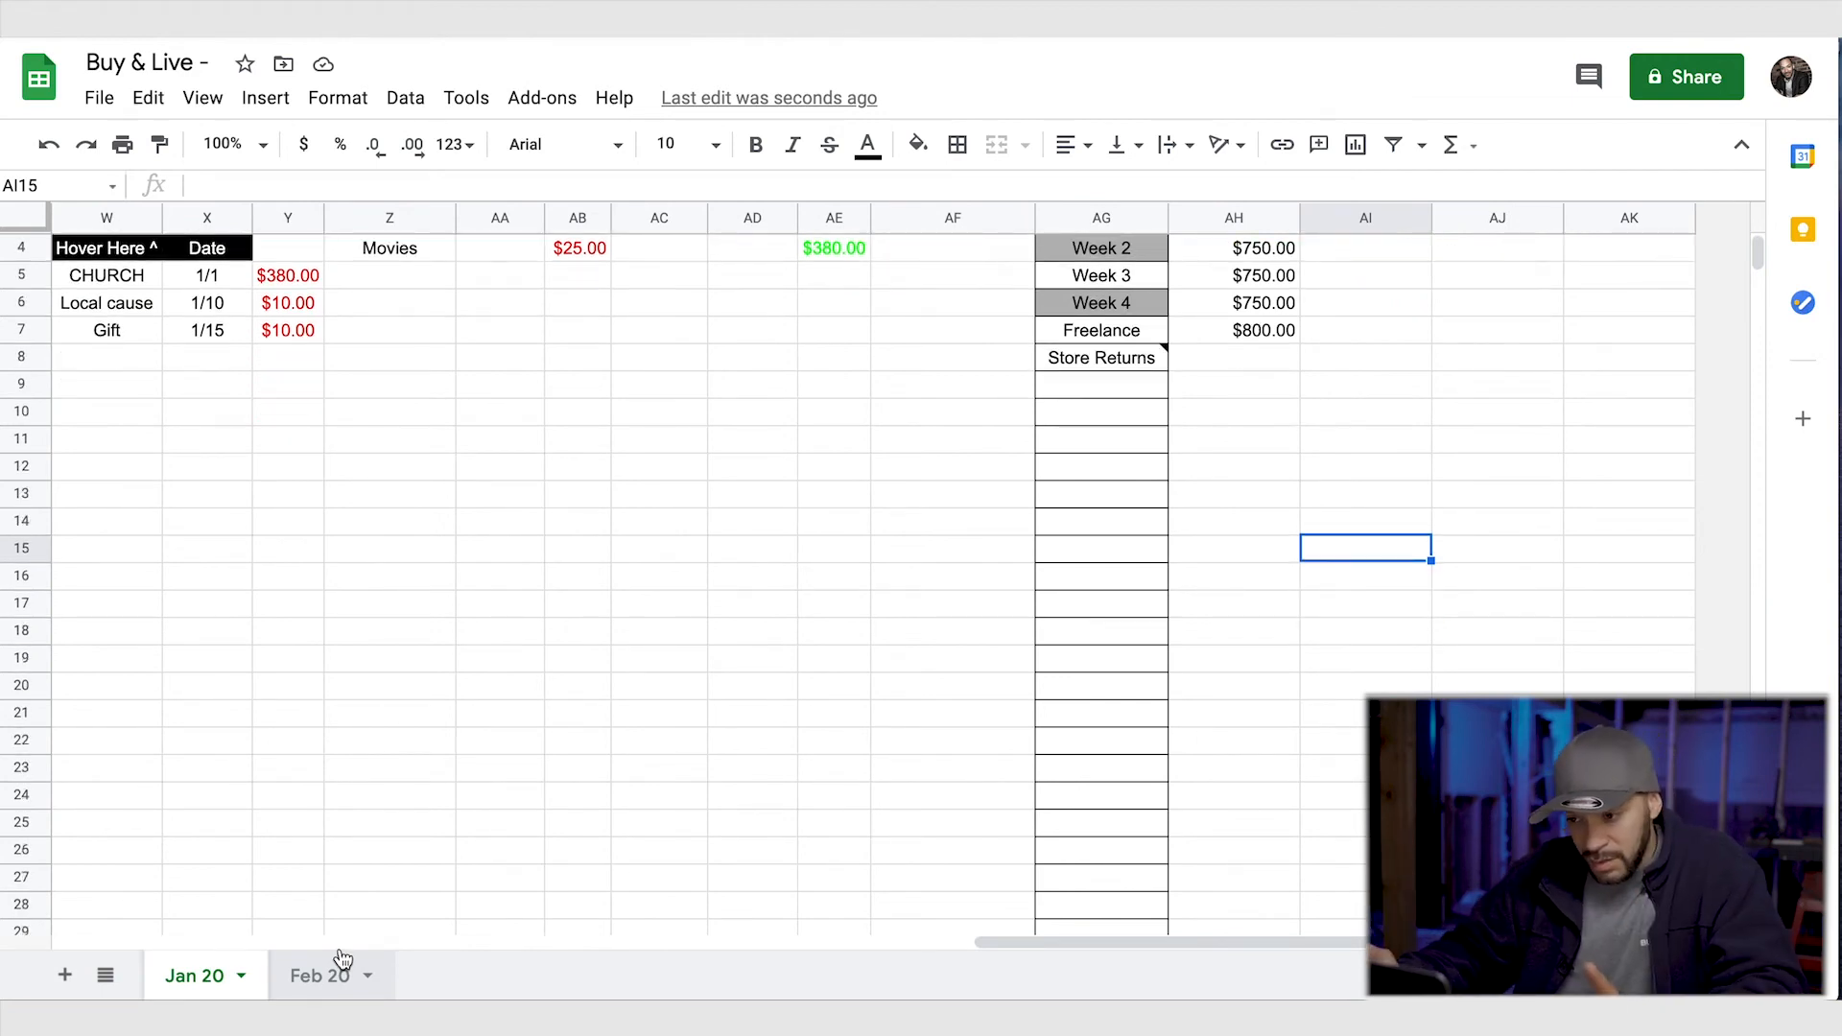
scroll(343, 960, "up", 2)
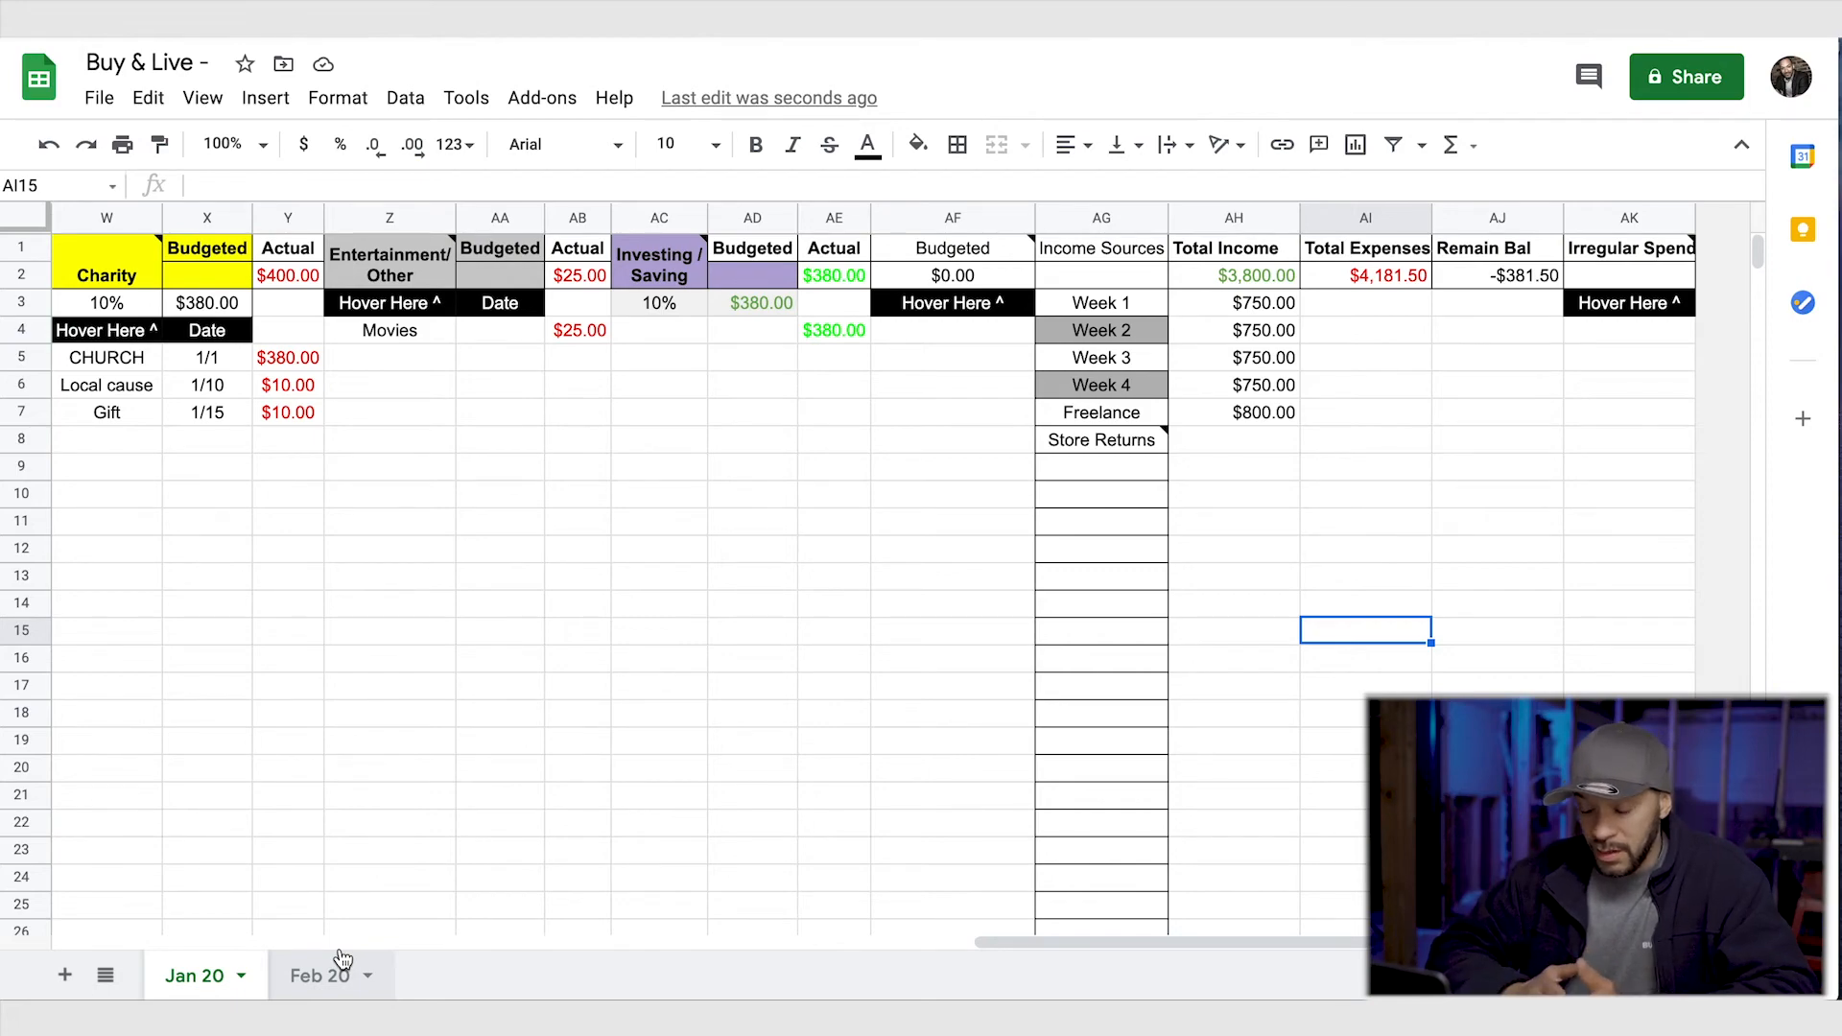
scroll(342, 957, "left", 15)
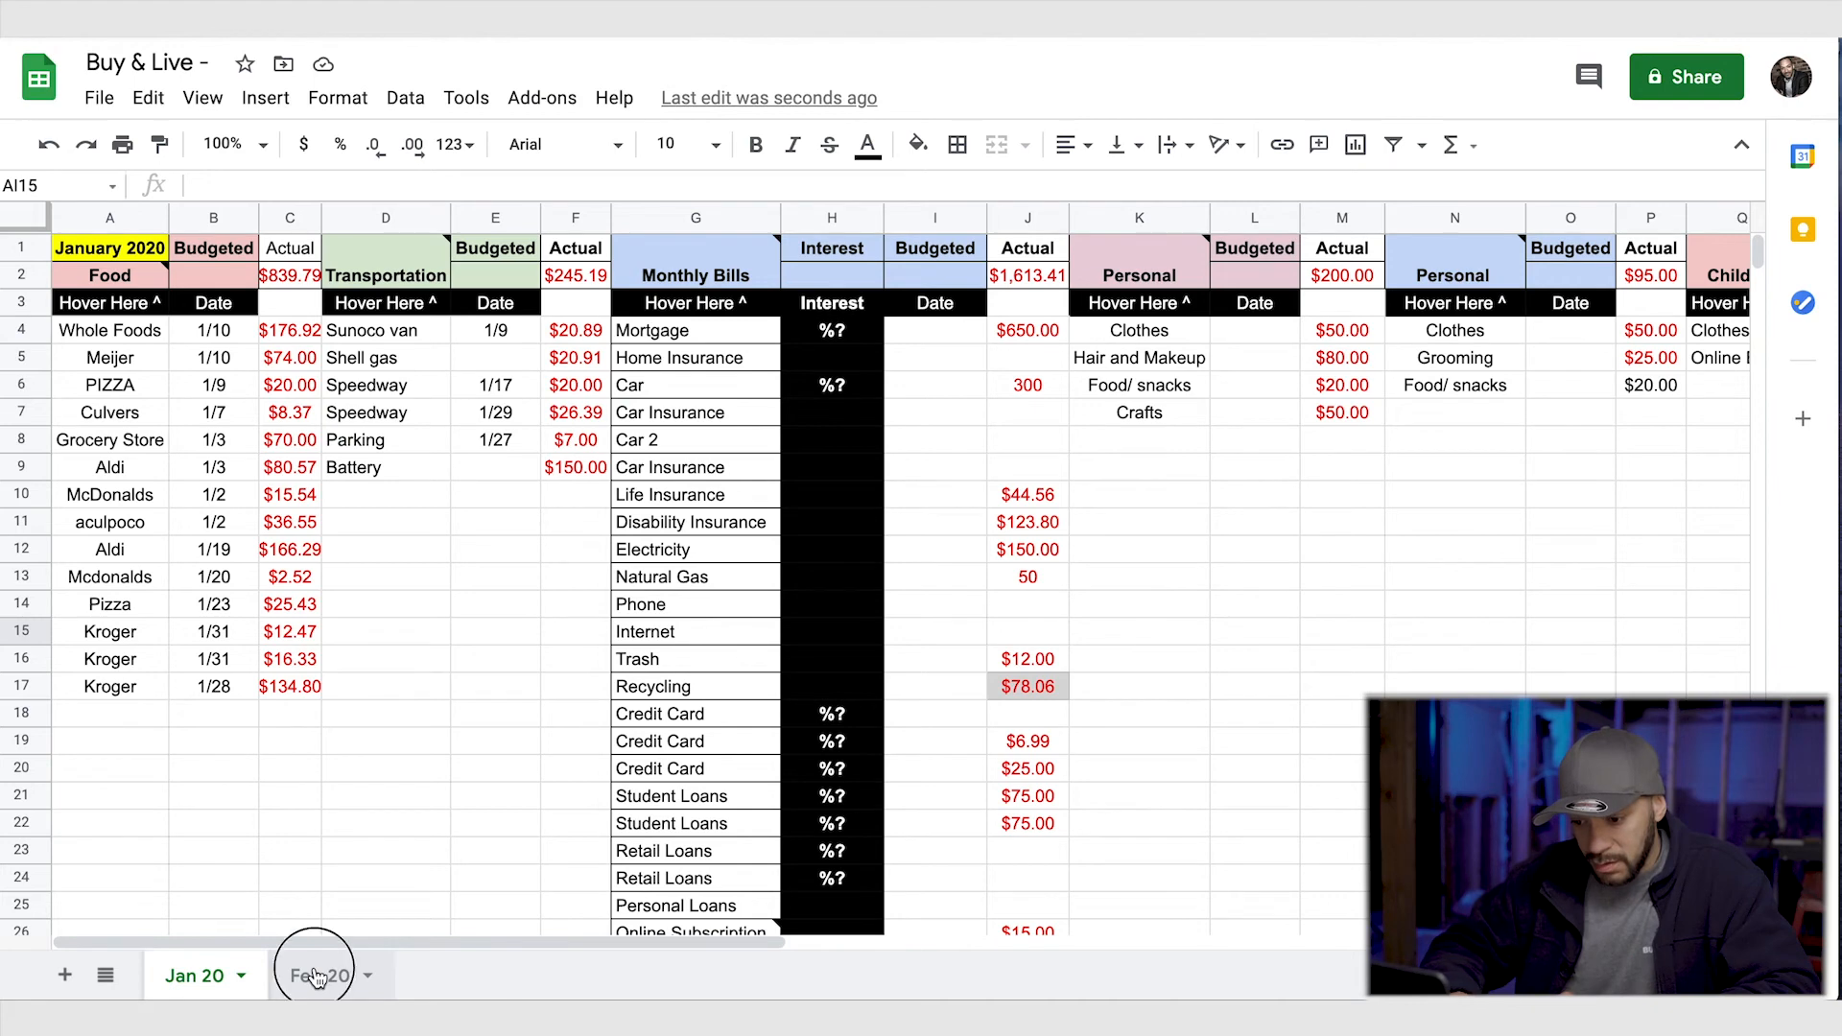
left_click(317, 974)
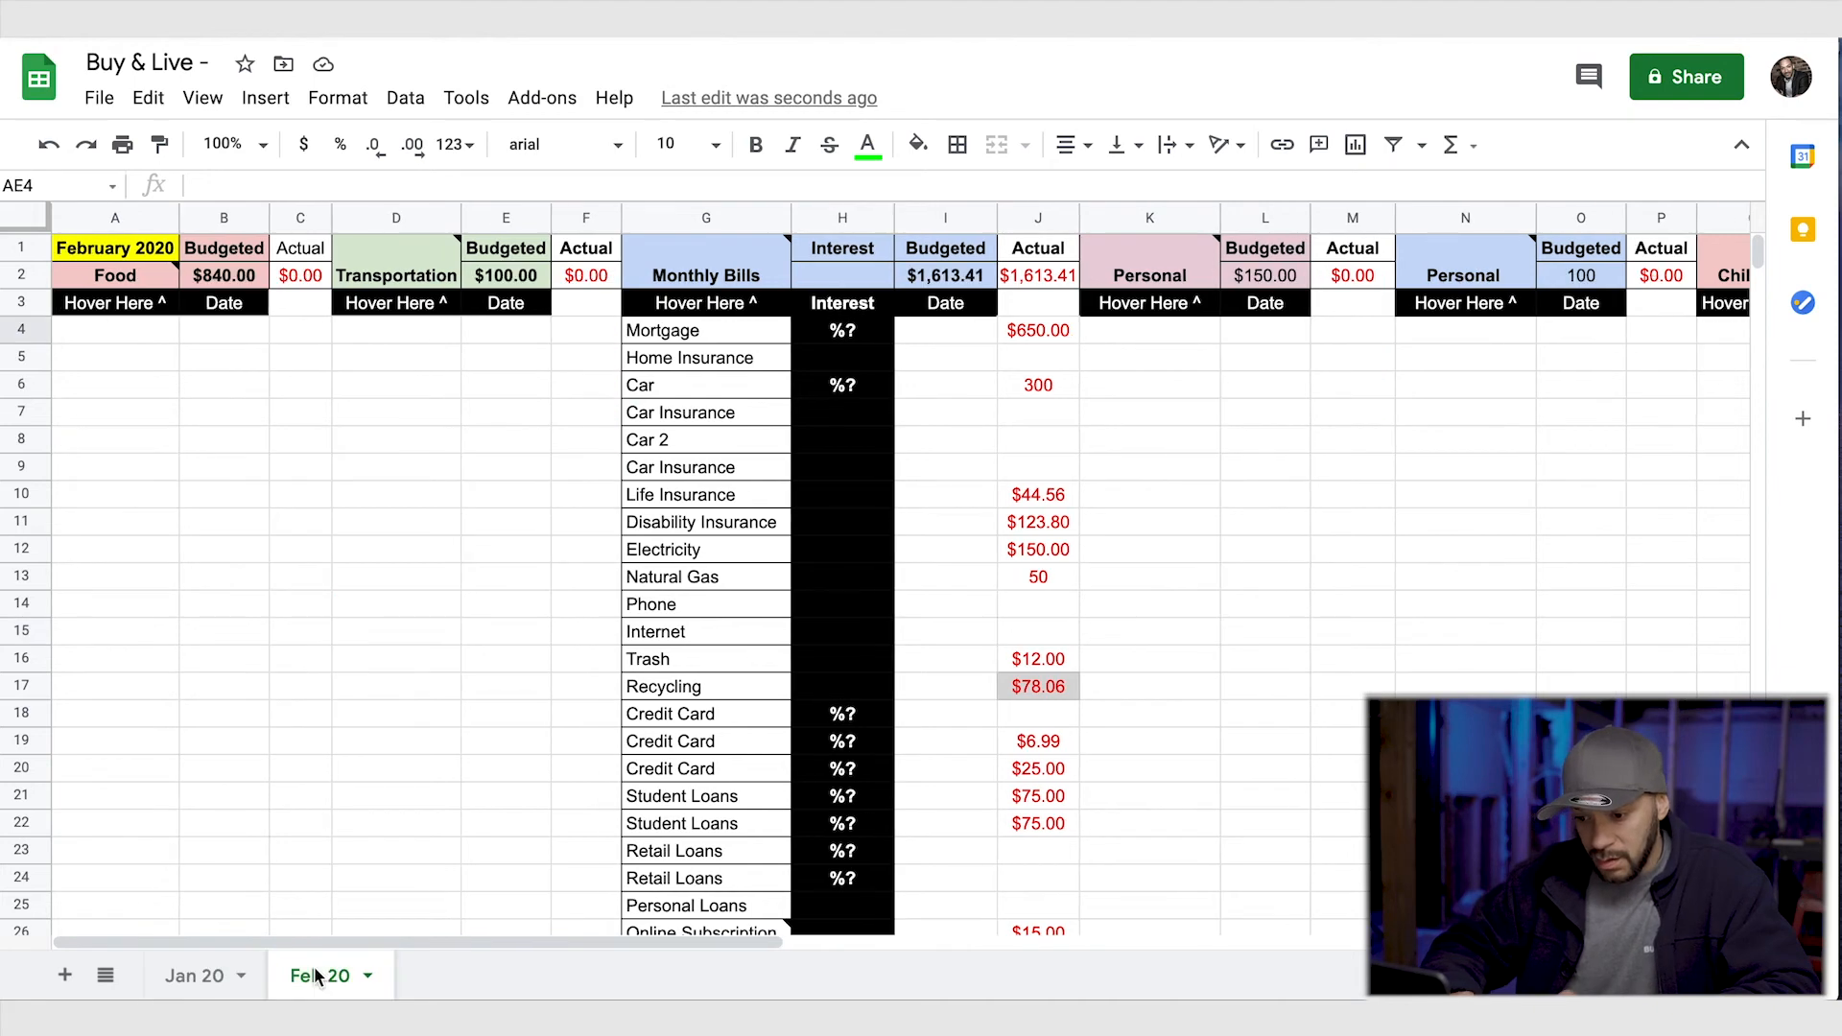
left_click(369, 976)
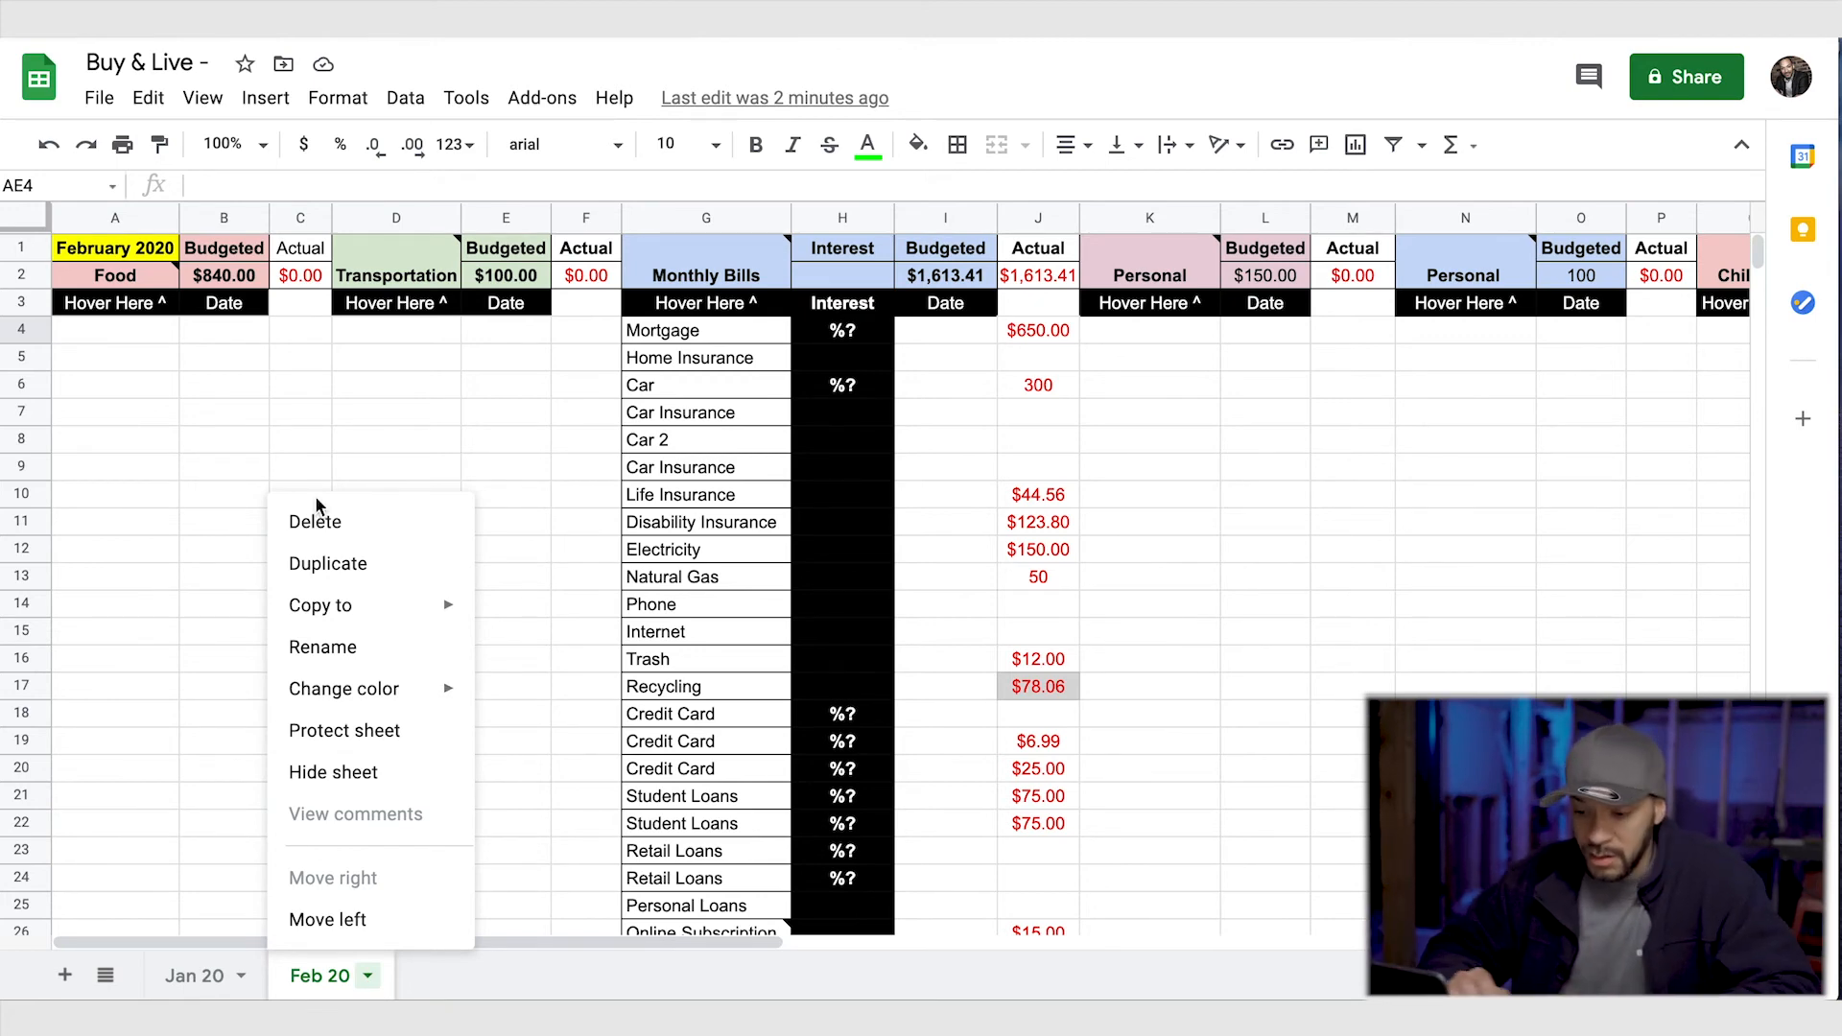
scroll(625, 574, "right", 3)
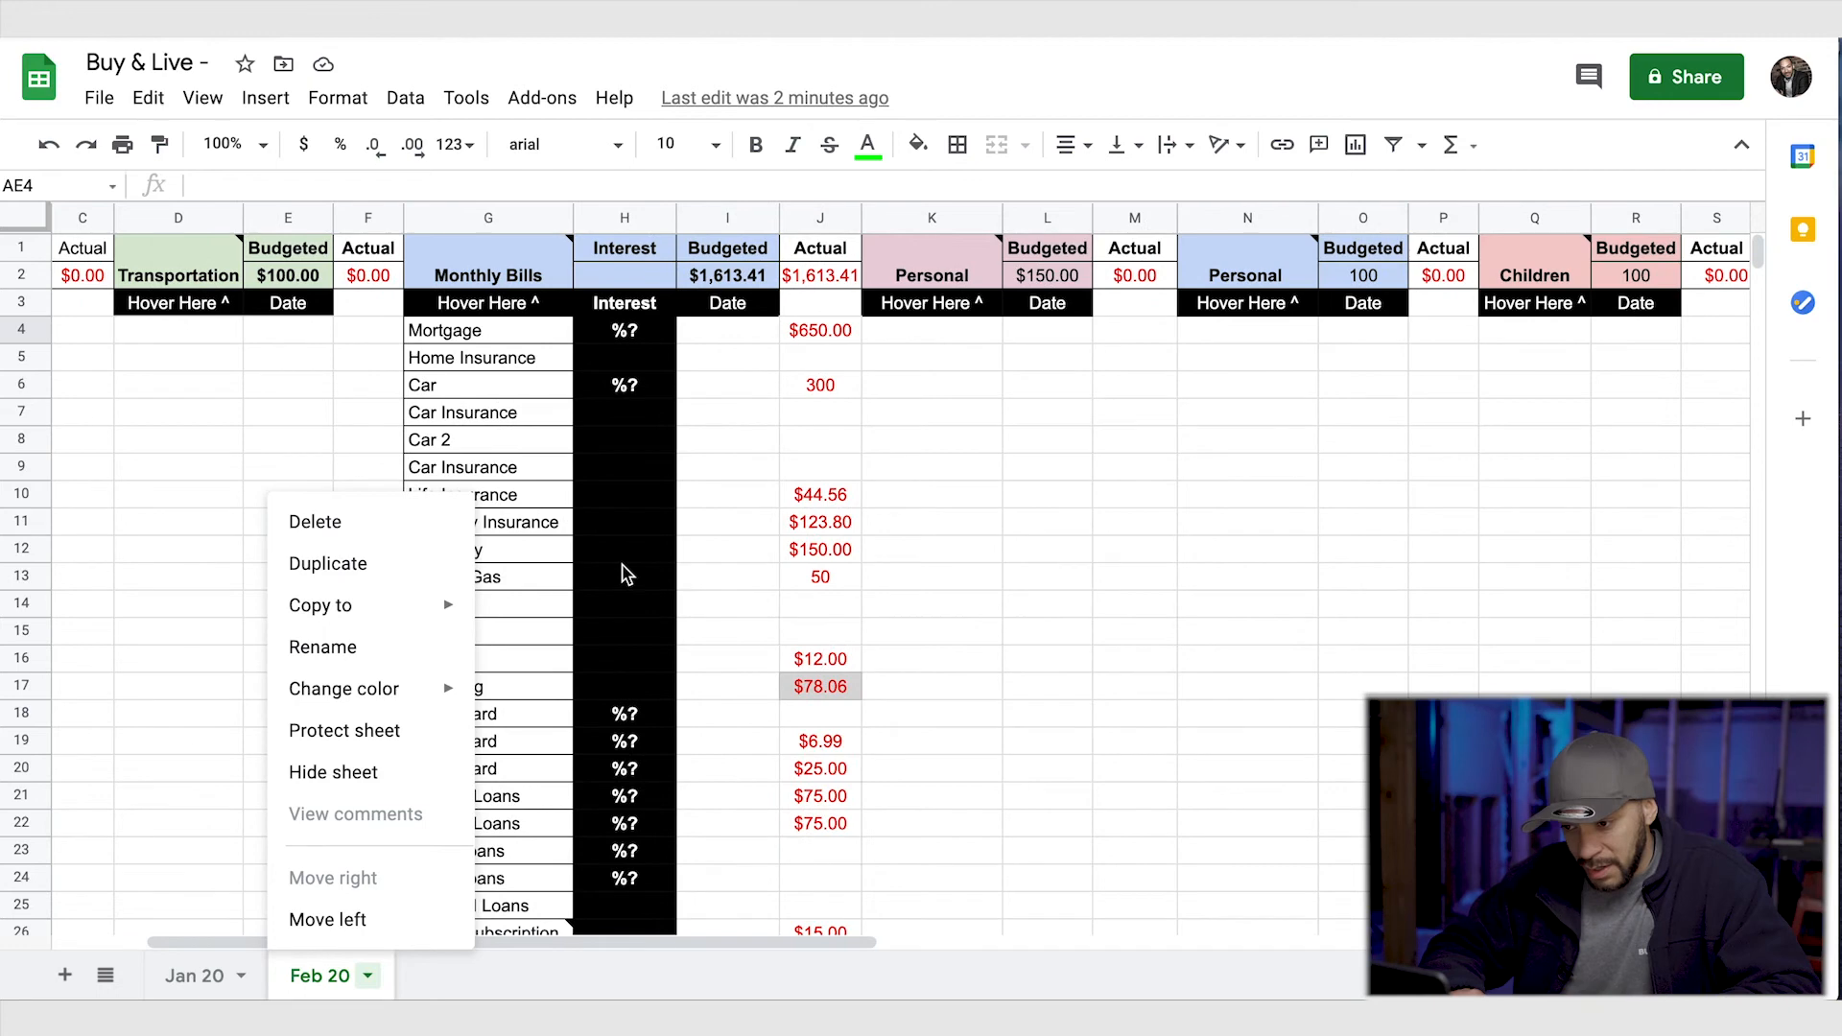
left_click(112, 527)
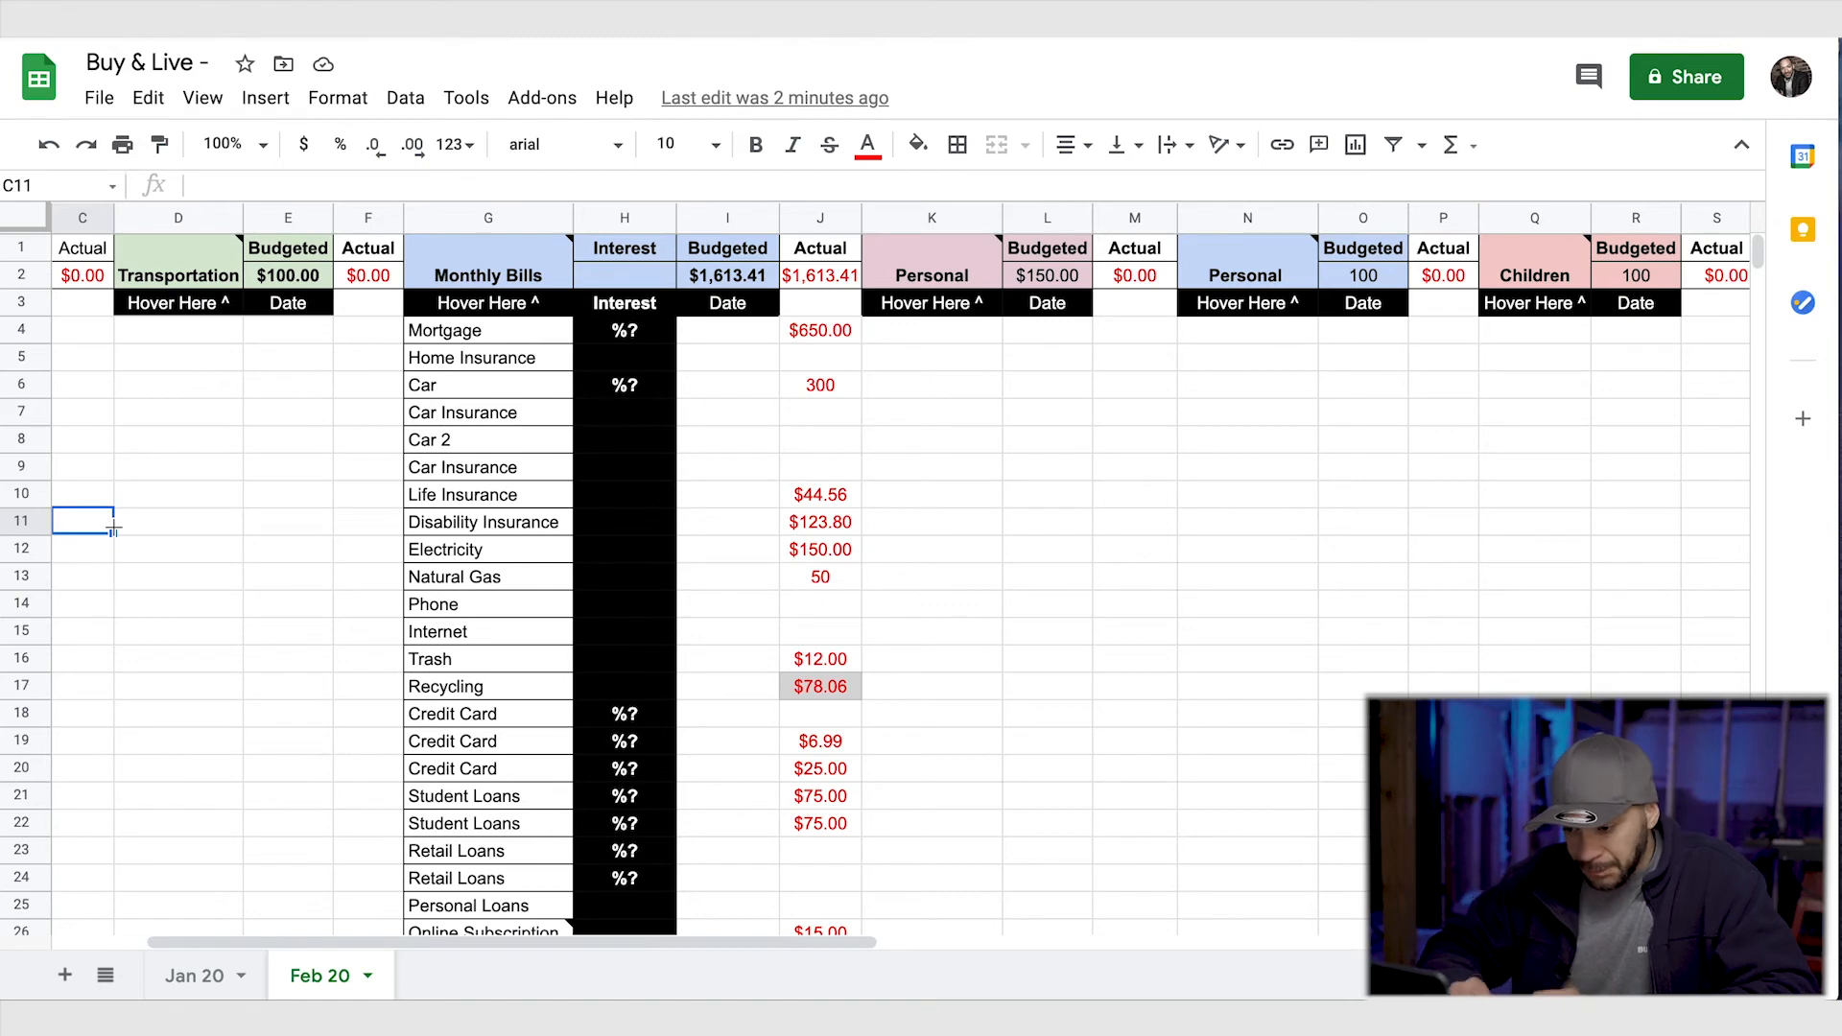
- Examine the Monthly Bills entries and the budget, income, expense and remaining balance totals on the Feb 20 sheet
scroll(546, 692, "down", 3)
scroll(547, 692, "right", 1)
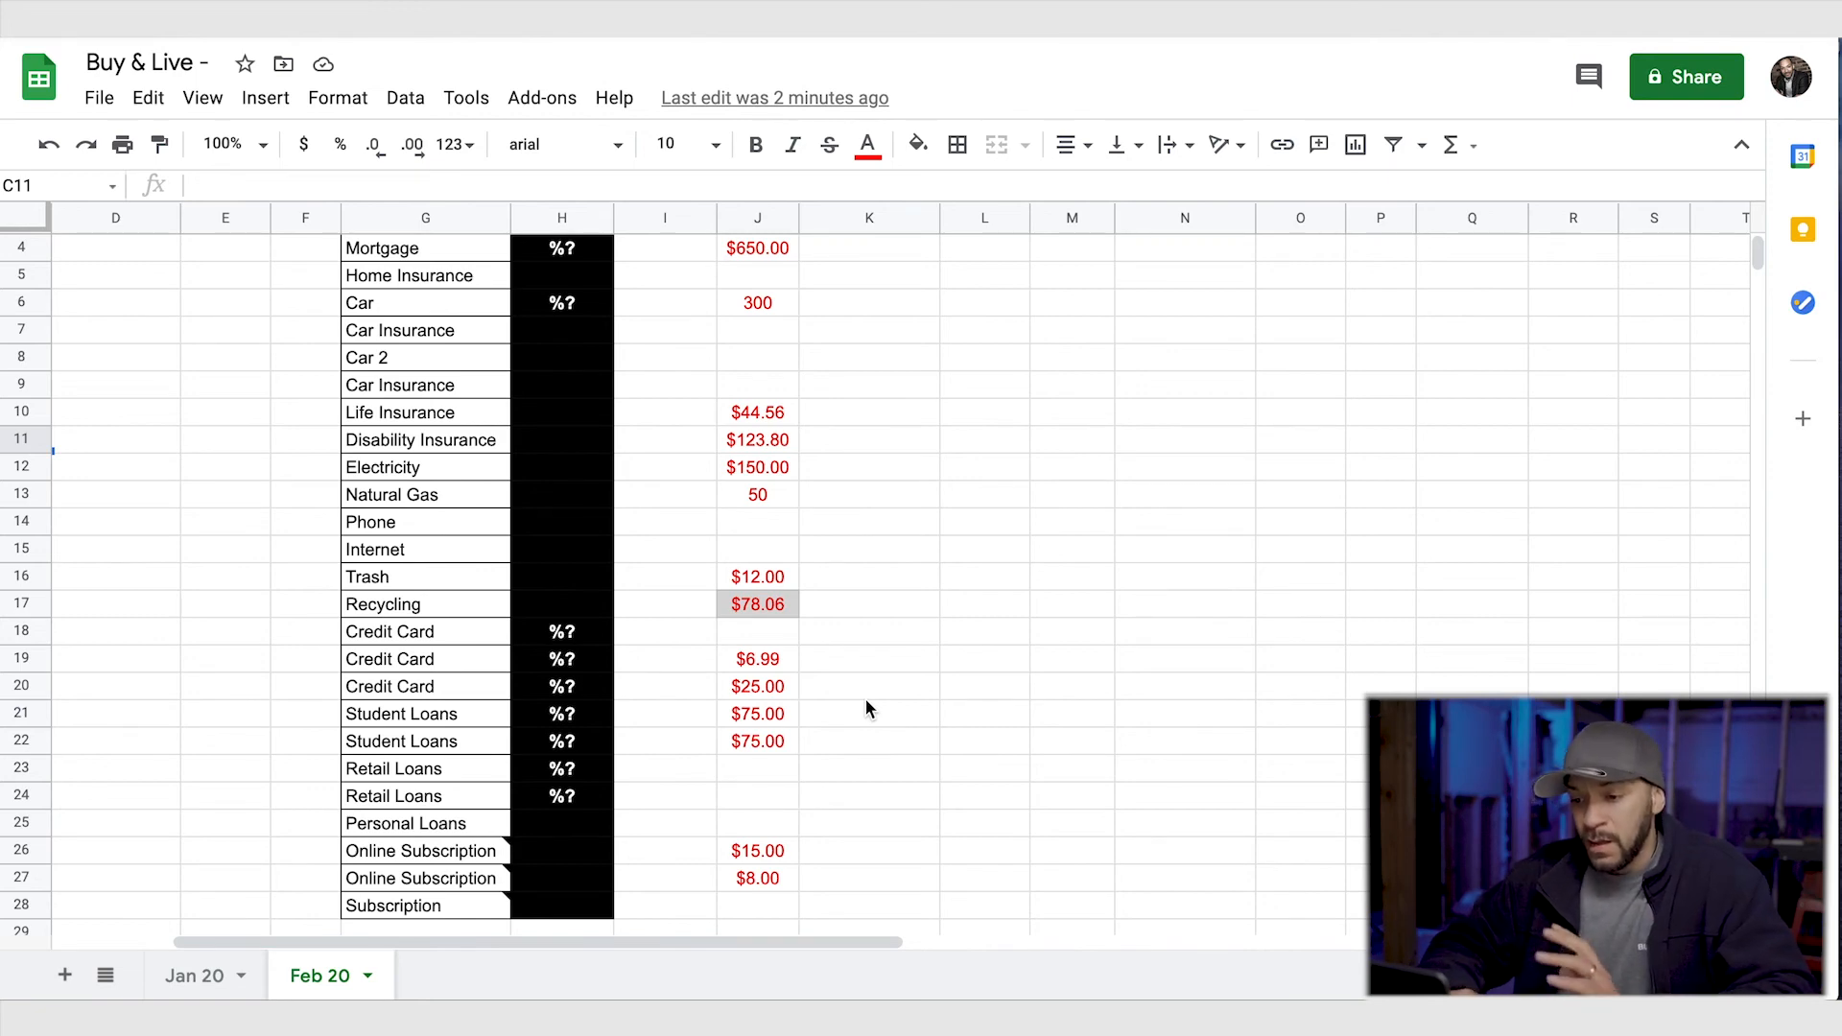
scroll(866, 707, "up", 1)
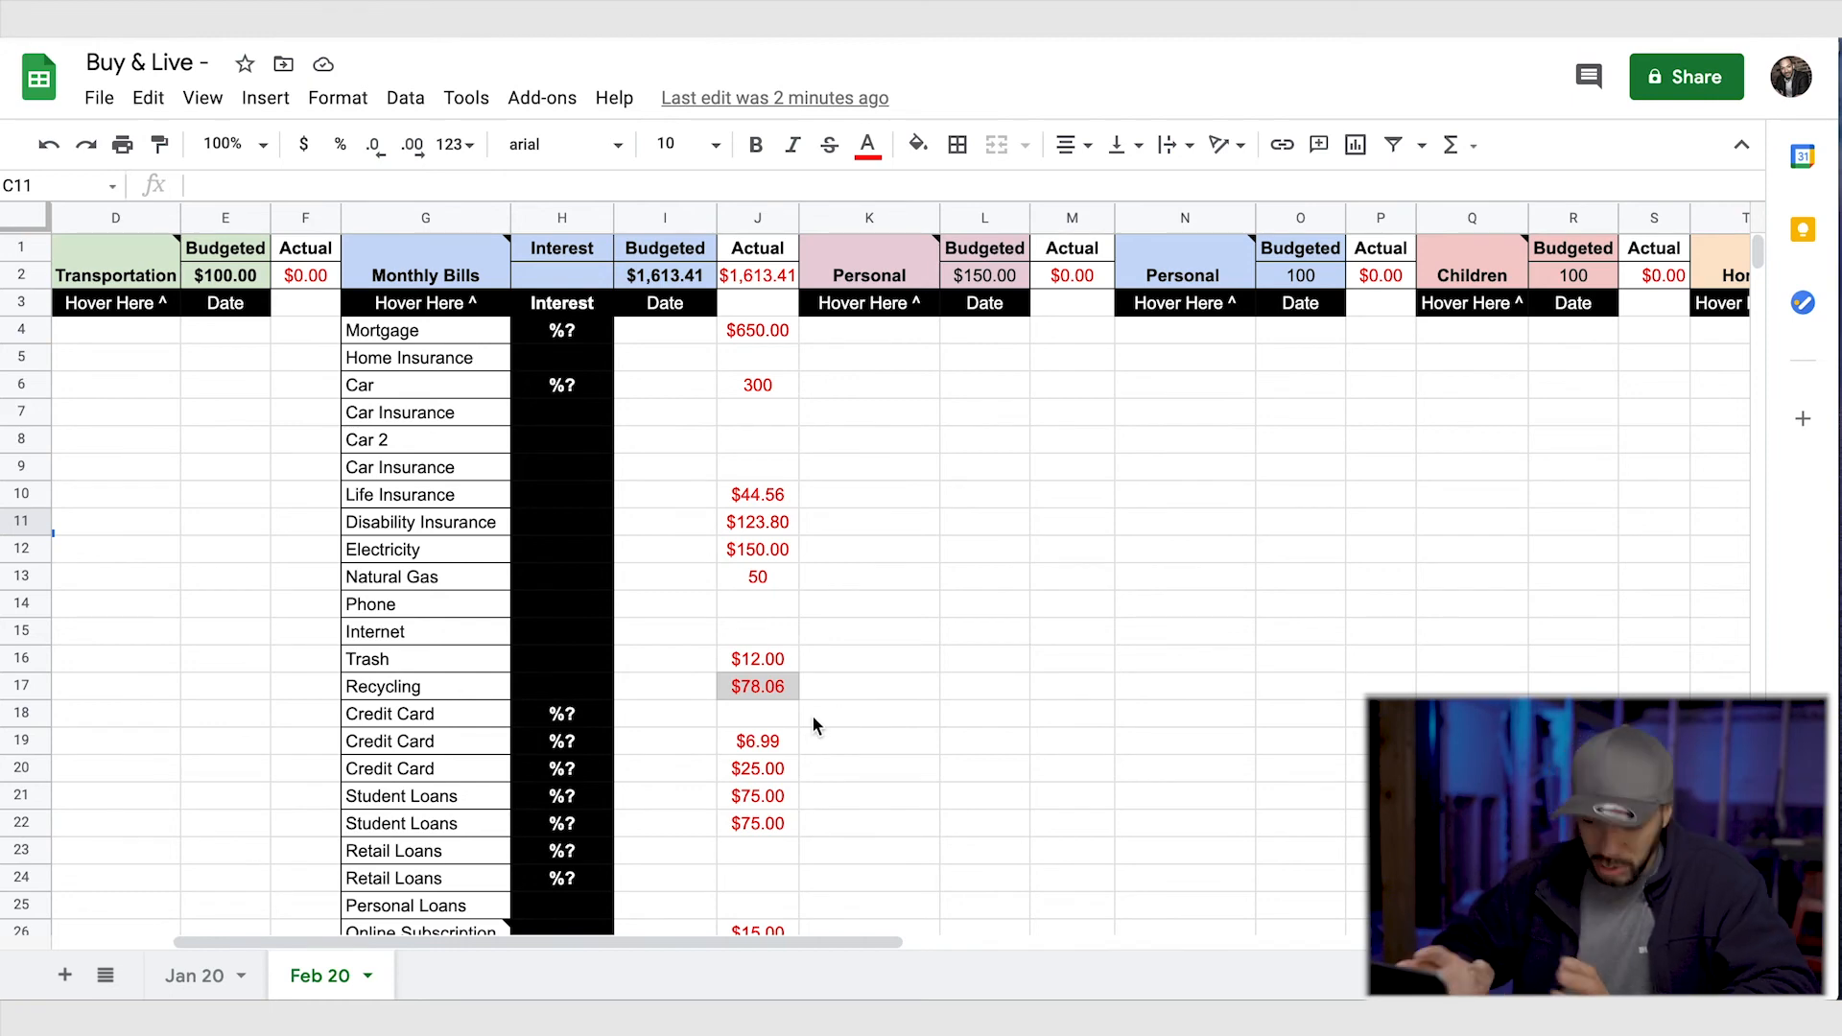
scroll(747, 796, "down", 3)
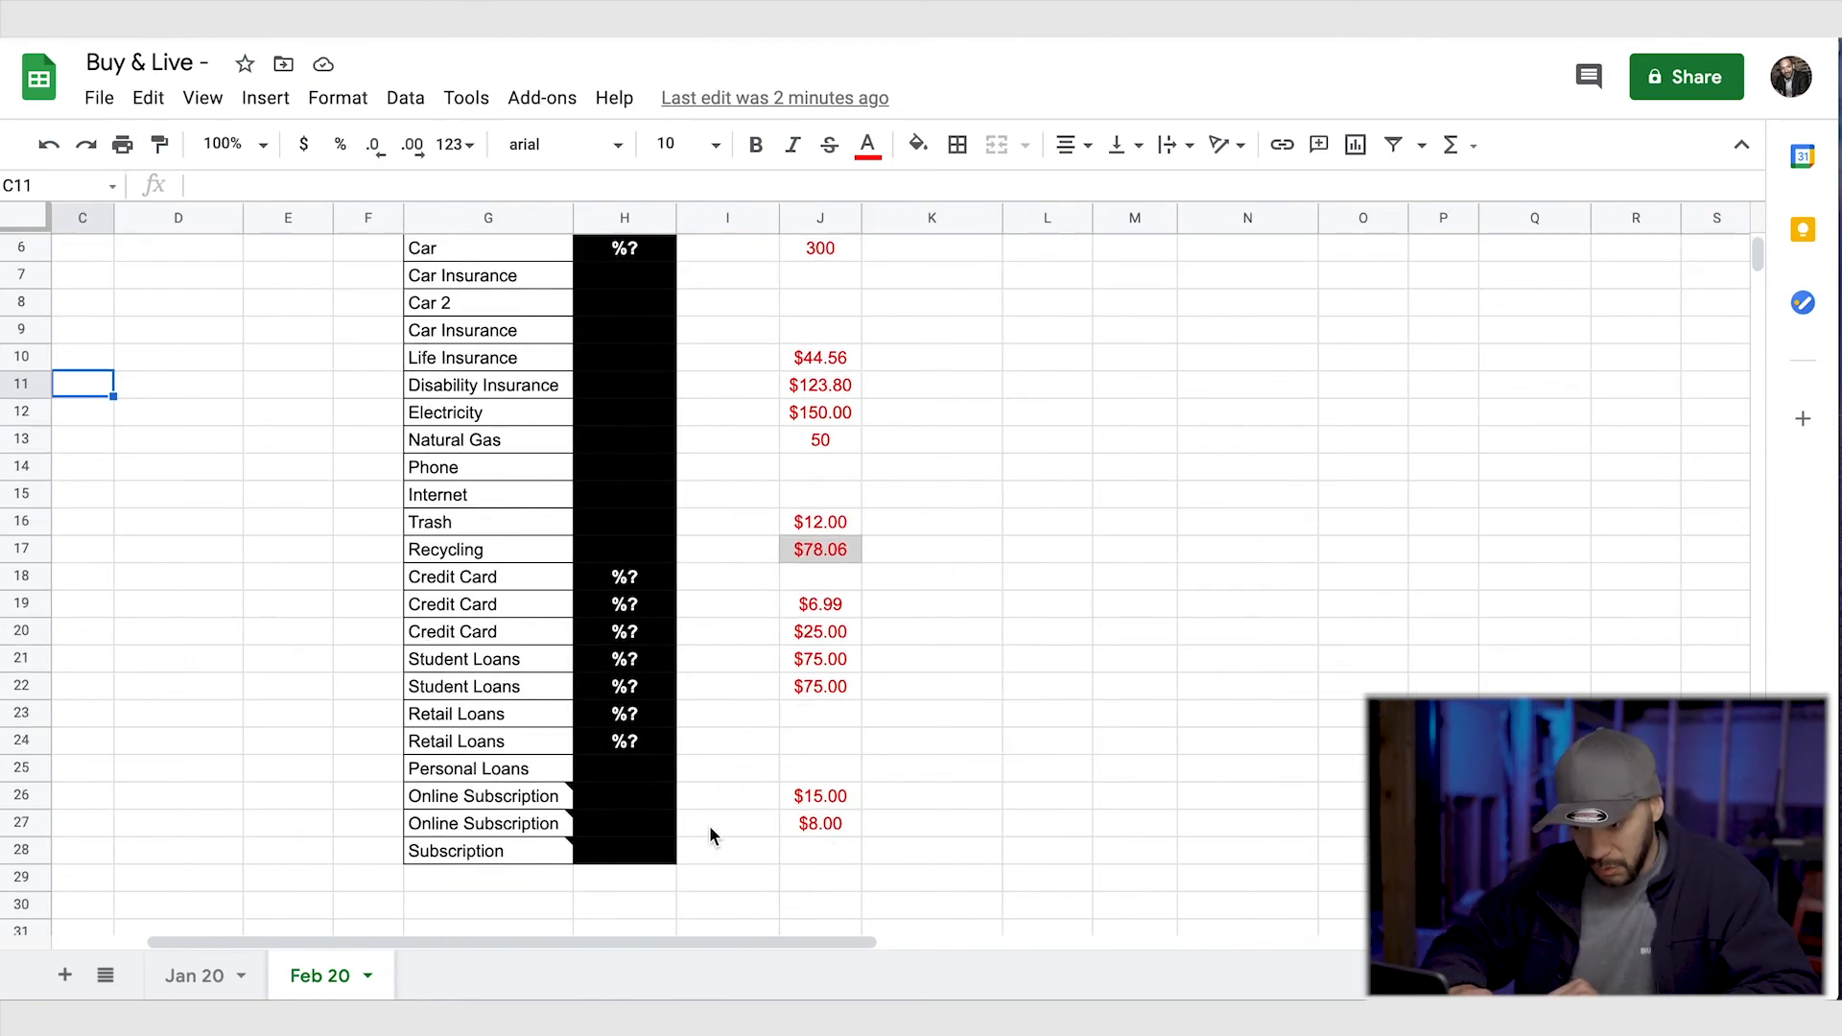
scroll(709, 825, "right", 2)
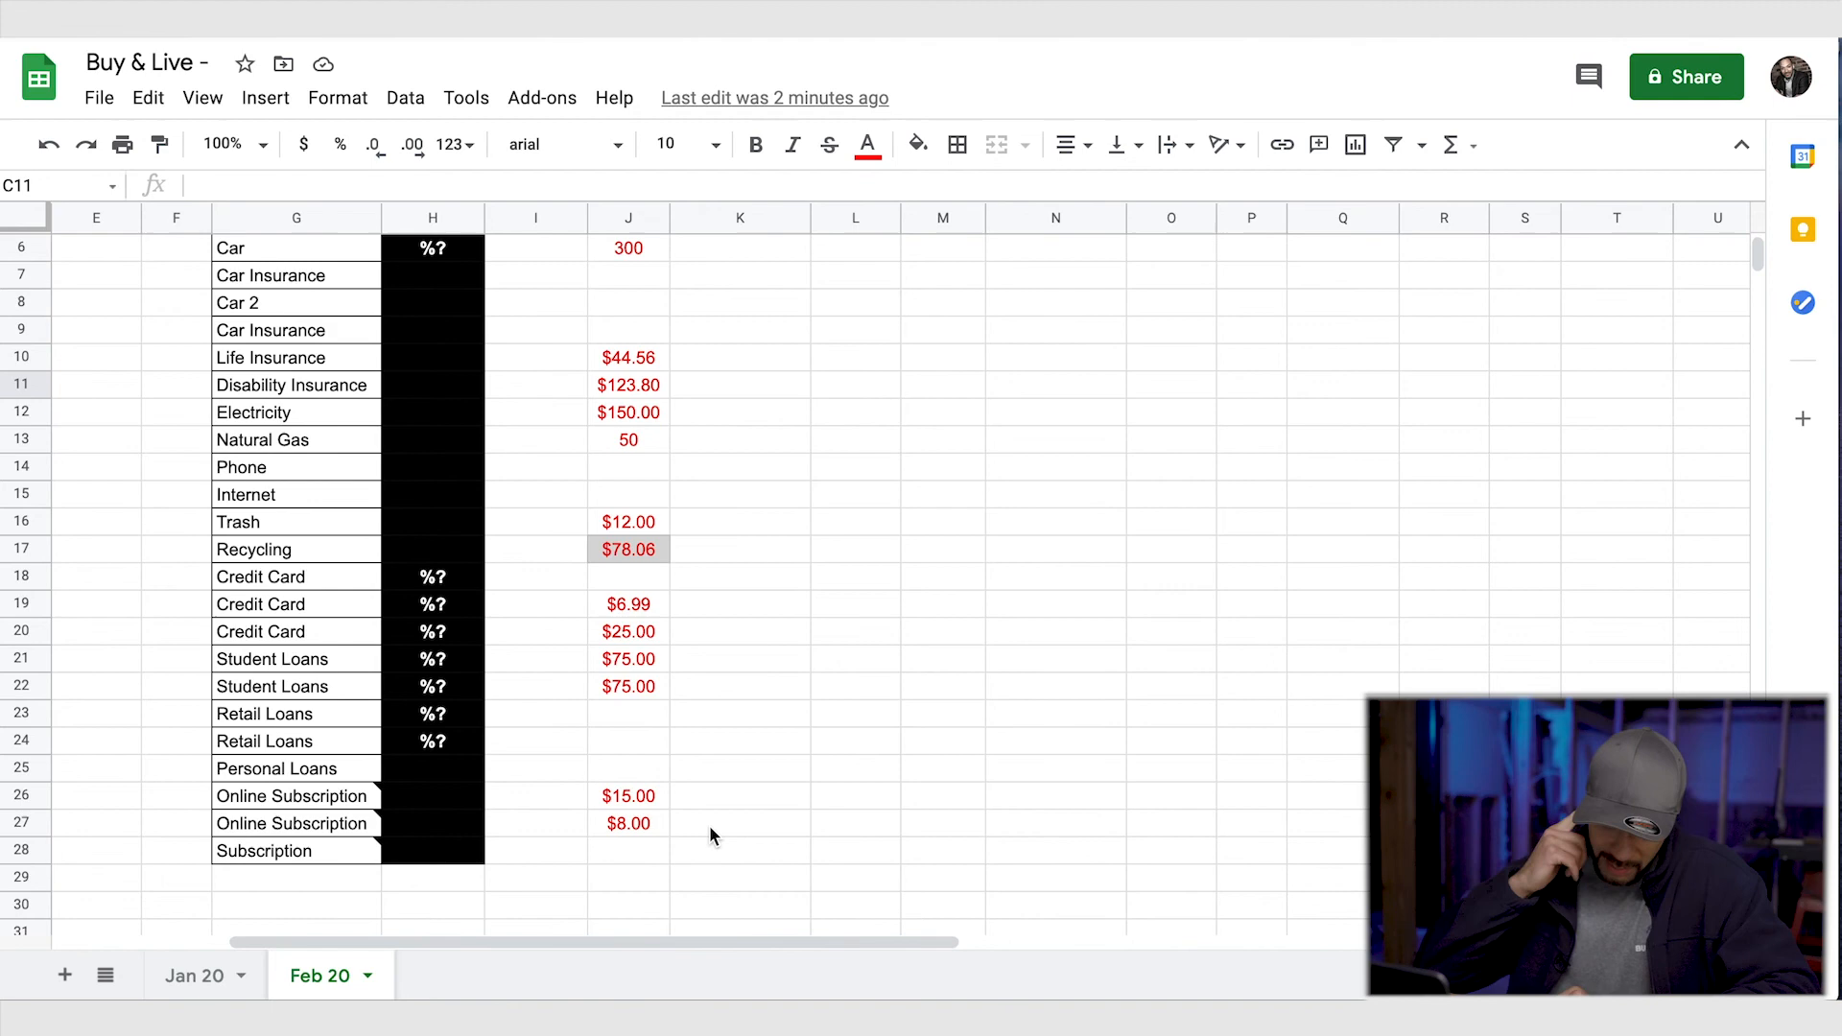
scroll(710, 825, "down", 1)
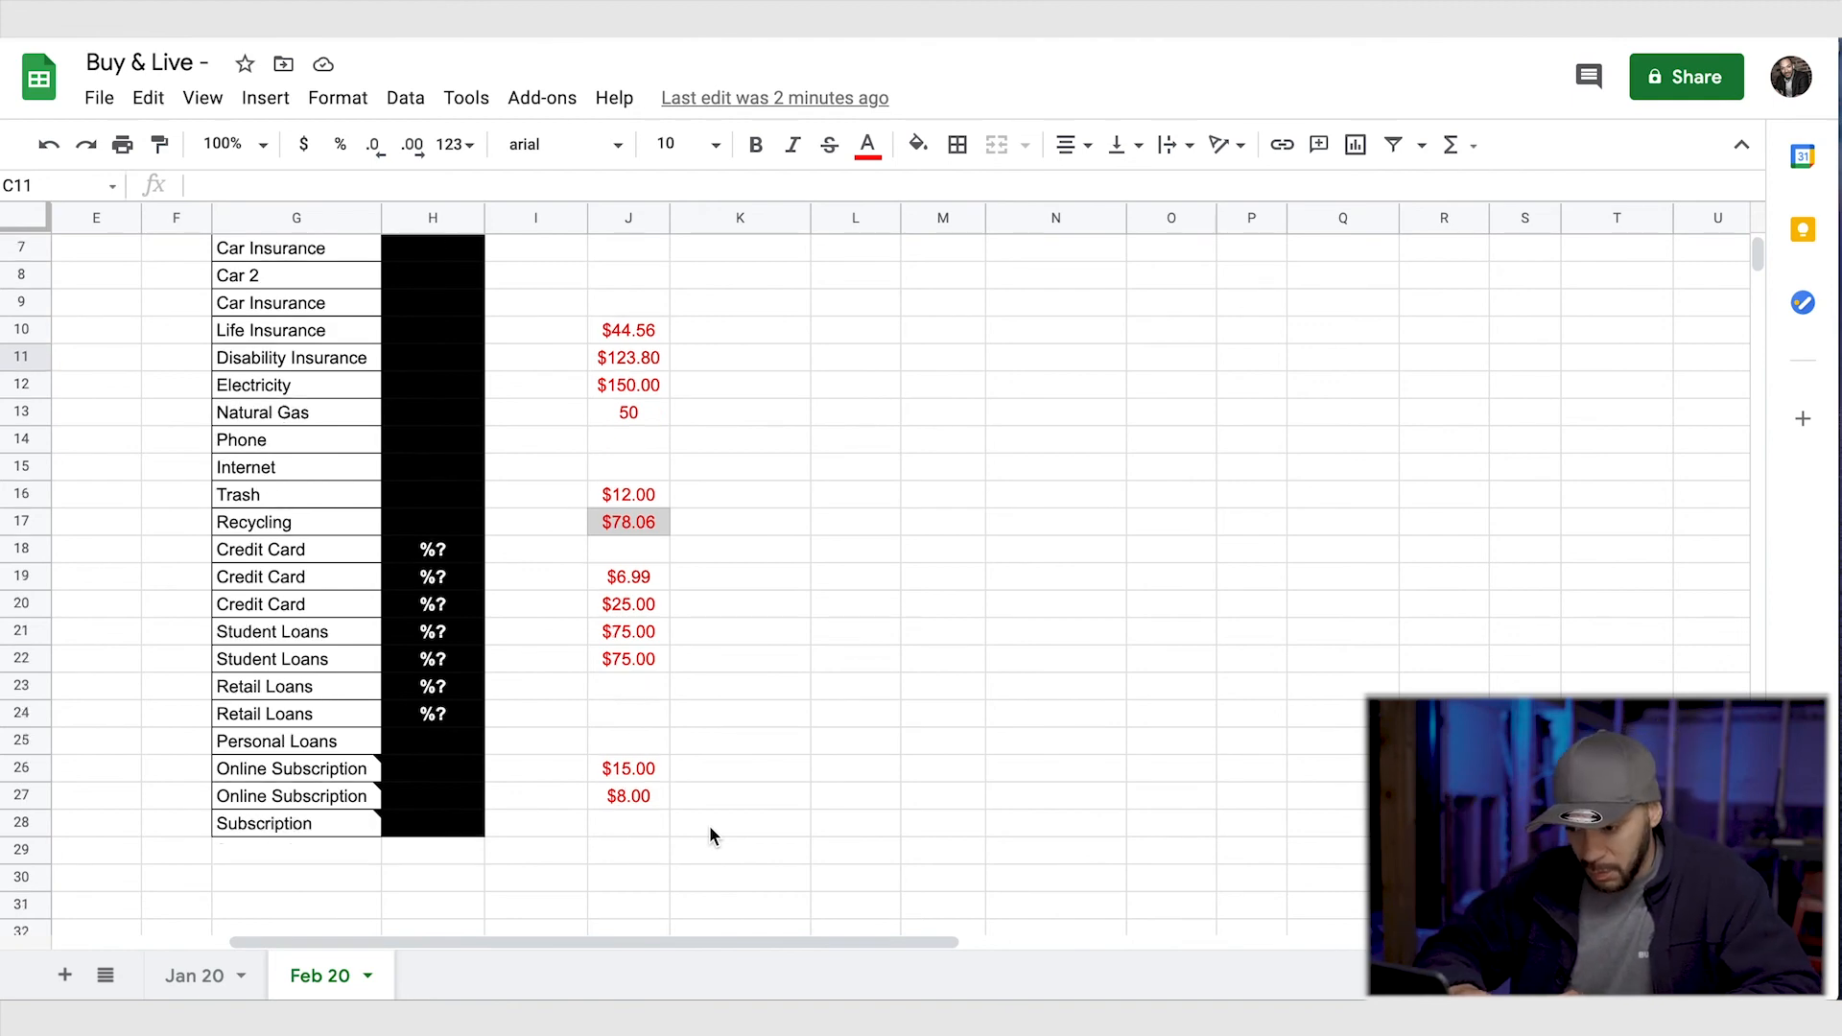
scroll(710, 827, "up", 4)
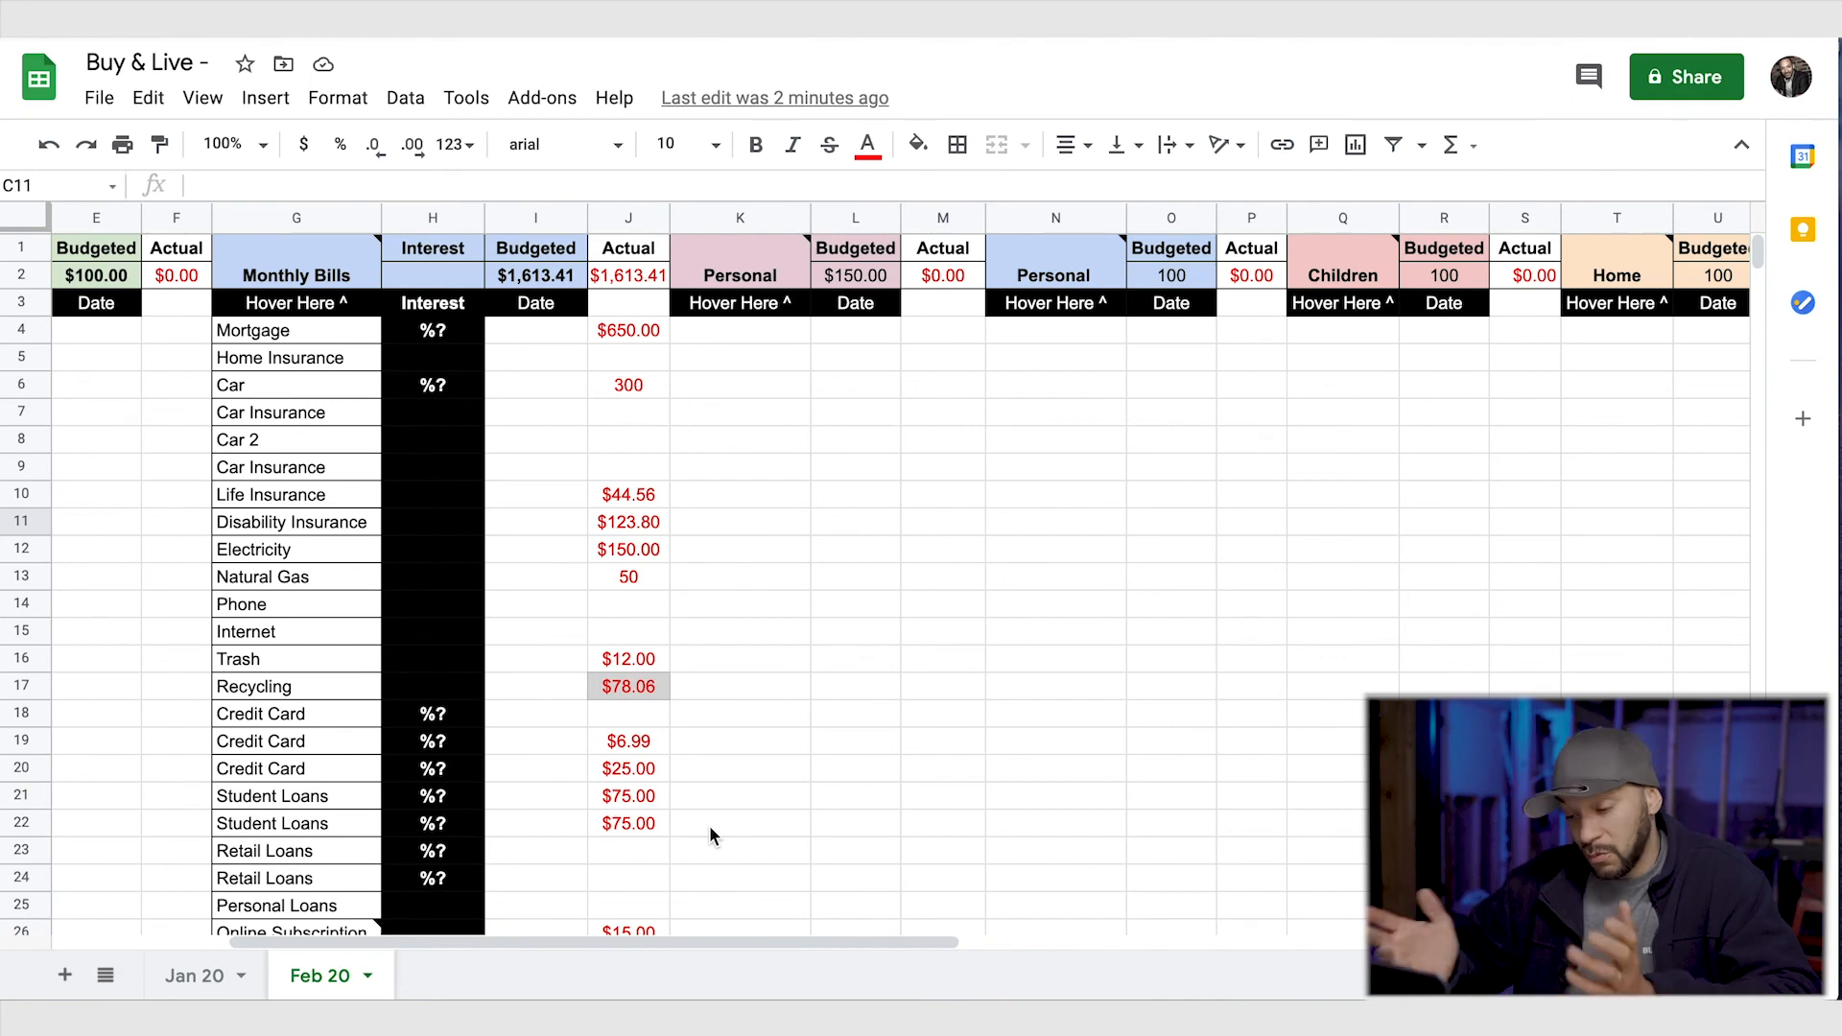
scroll(709, 825, "right", 10)
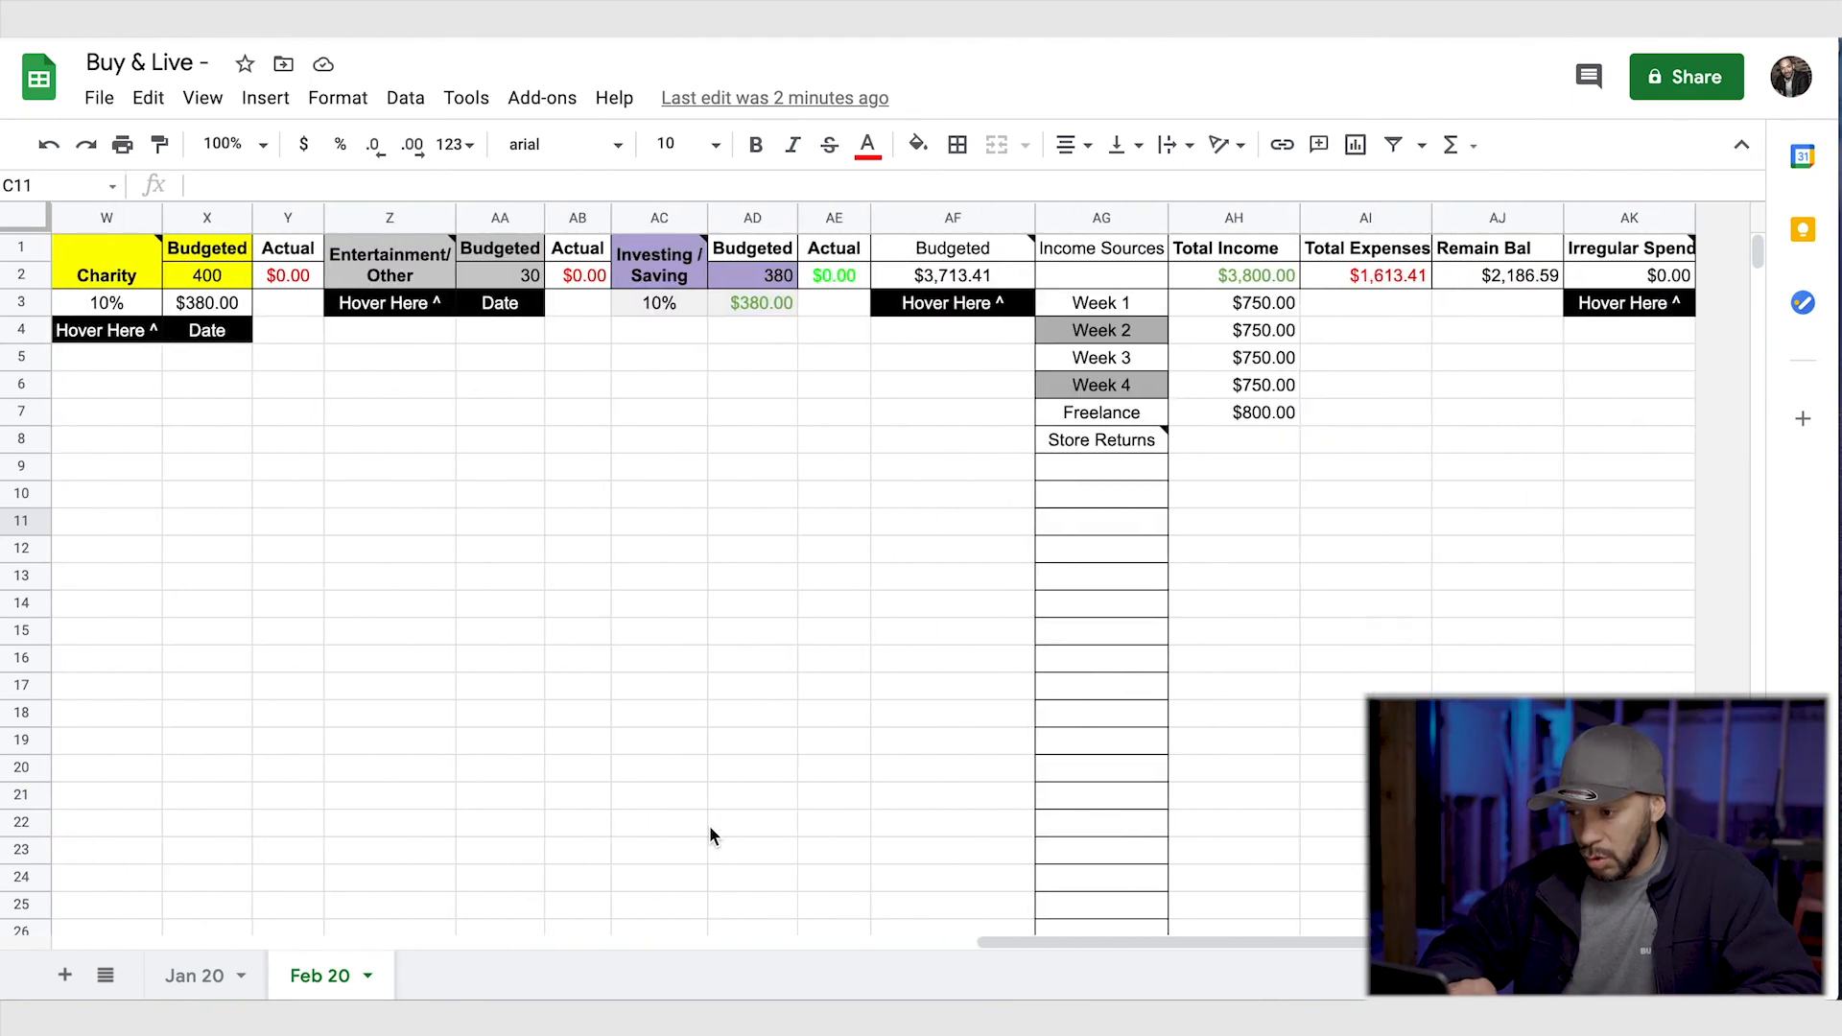